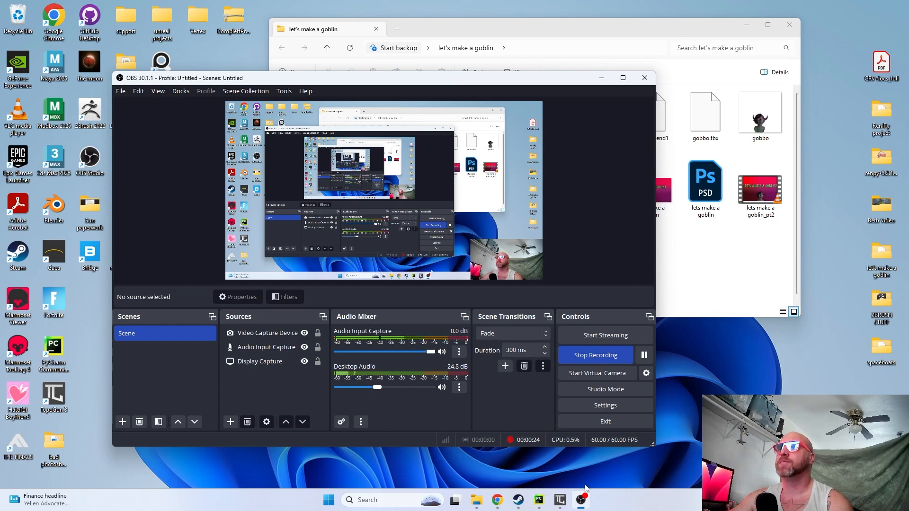
- Switch to the TopoGun 3 window with the goblin head and maximize it
{"action": "mouse_move", "coordinate": [559, 503]}
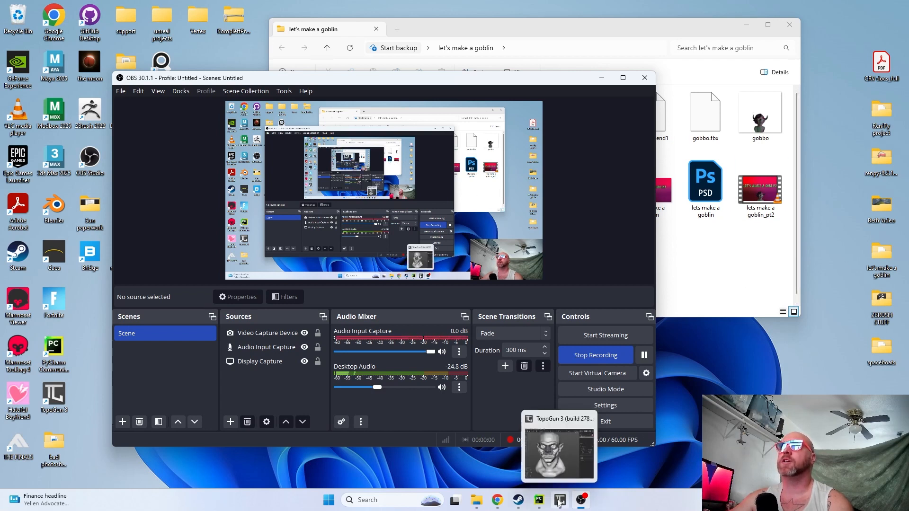
{"action": "left_click", "coordinate": [559, 503]}
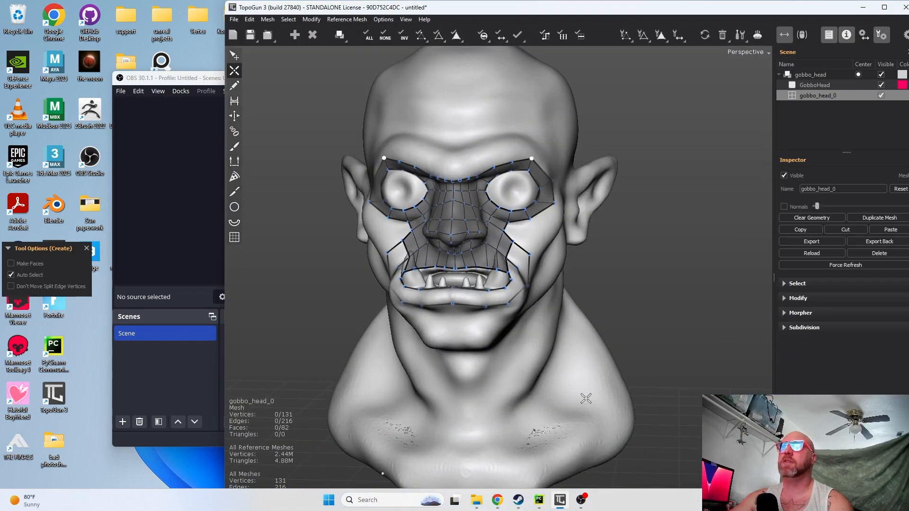
{"action": "left_click", "coordinate": [884, 7]}
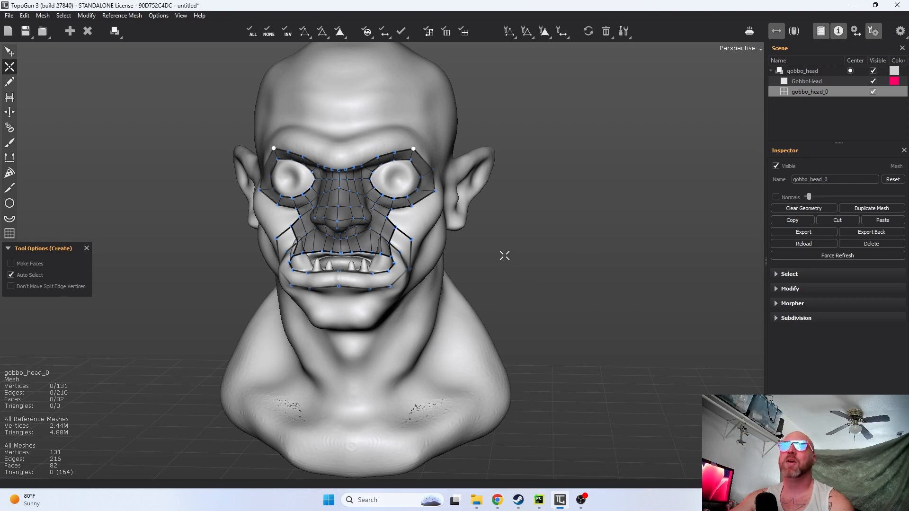
- Examine the partial retopology mesh on the goblin head around the eyes, nose and mouth, from the front and the side
{"action": "middle_click_drag", "start_coordinate": [504, 256], "coordinate": [601, 278]}
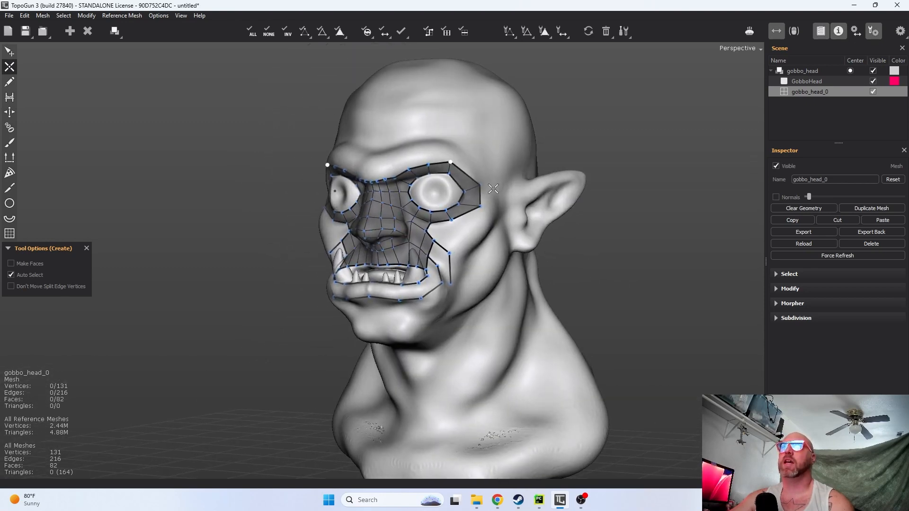
{"action": "middle_click_drag", "start_coordinate": [493, 189], "coordinate": [515, 181]}
{"action": "scroll", "coordinate": [515, 181], "scroll_direction": "up", "scroll_amount": 2}
{"action": "middle_click_drag", "start_coordinate": [609, 255], "coordinate": [570, 258]}
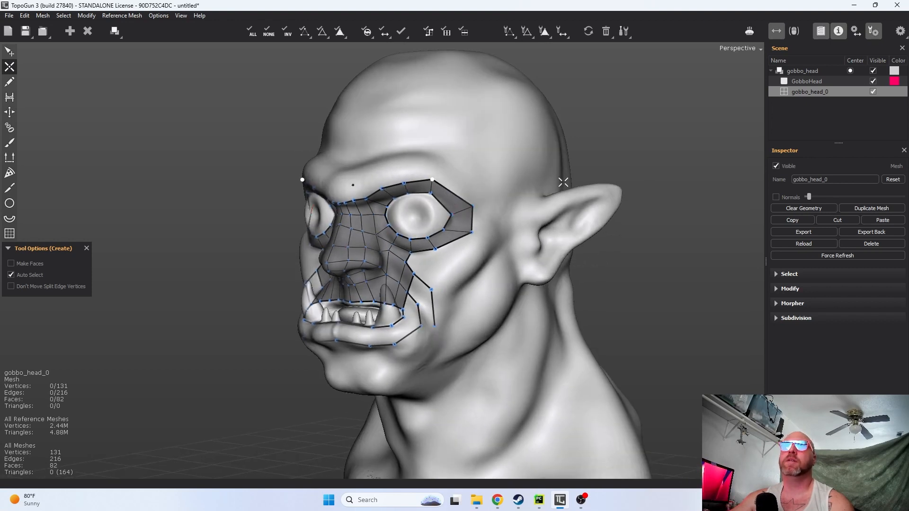
{"action": "middle_click_drag", "start_coordinate": [496, 244], "coordinate": [468, 160]}
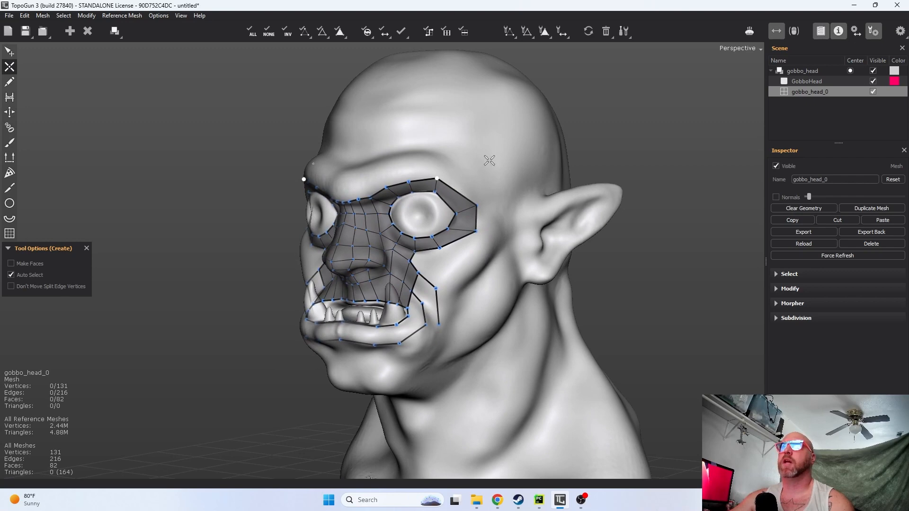
{"action": "middle_click_drag", "start_coordinate": [546, 165], "coordinate": [565, 199], "text": "shift"}
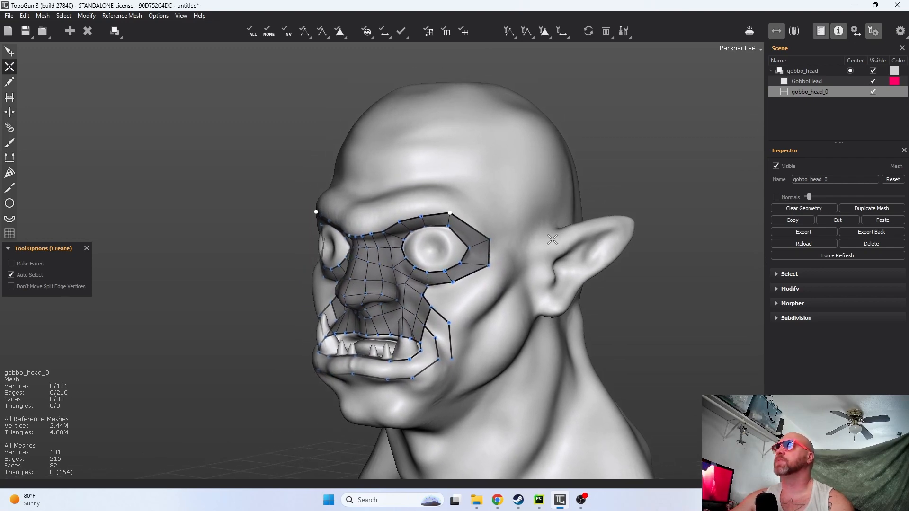
{"action": "scroll", "coordinate": [535, 236], "scroll_direction": "up", "scroll_amount": 1}
{"action": "scroll", "coordinate": [535, 236], "scroll_direction": "down", "scroll_amount": 1}
{"action": "scroll", "coordinate": [534, 236], "scroll_direction": "up", "scroll_amount": 1}
{"action": "middle_click_drag", "start_coordinate": [478, 295], "coordinate": [559, 278]}
{"action": "middle_click_drag", "start_coordinate": [640, 317], "coordinate": [472, 268], "text": "shift"}
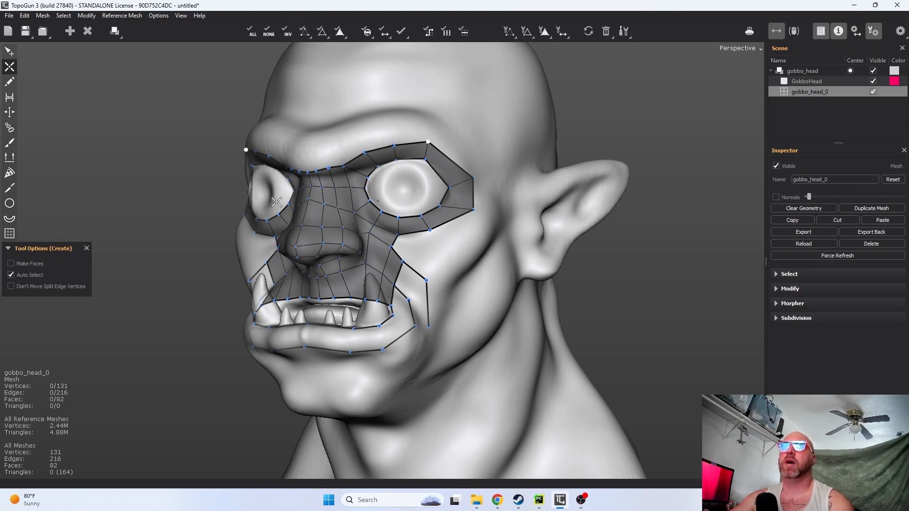
{"action": "left_click_drag", "start_coordinate": [551, 294], "coordinate": [464, 298], "text": "alt"}
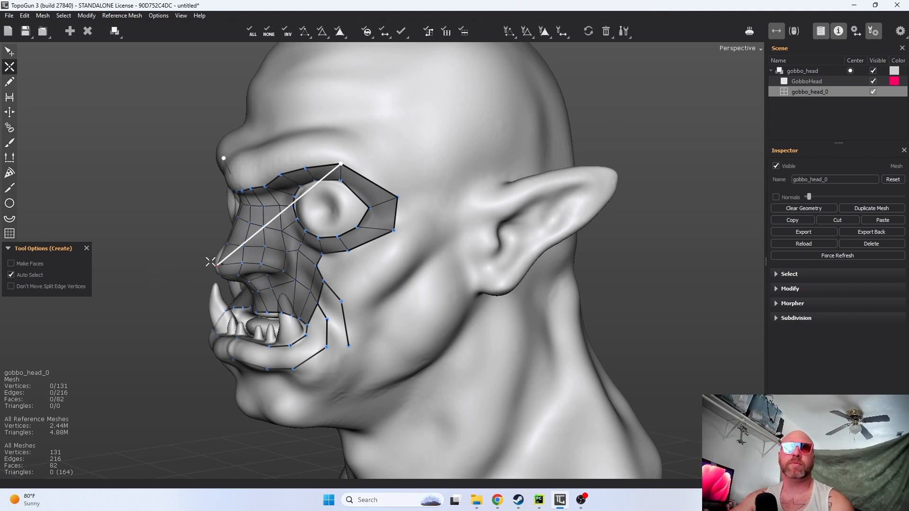
{"action": "left_click_drag", "start_coordinate": [124, 224], "coordinate": [246, 210], "text": "alt"}
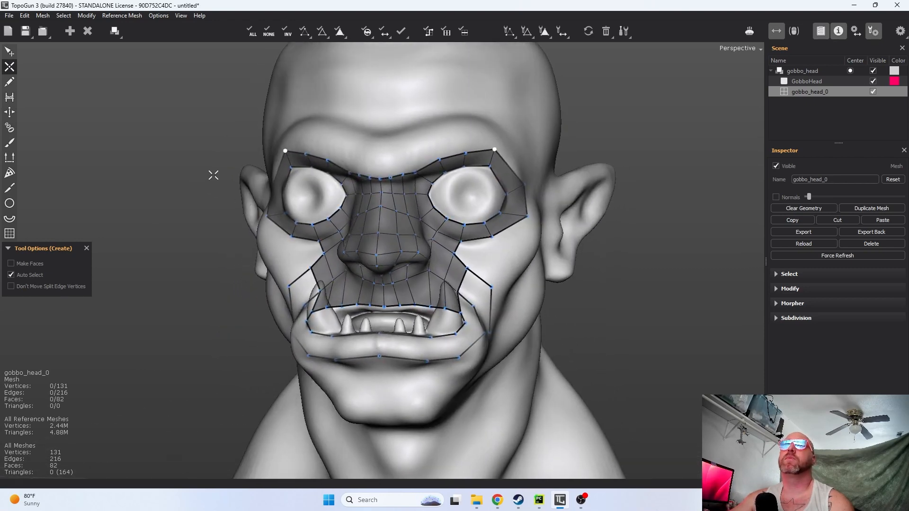
{"action": "left_click_drag", "start_coordinate": [581, 124], "coordinate": [563, 151], "text": "alt"}
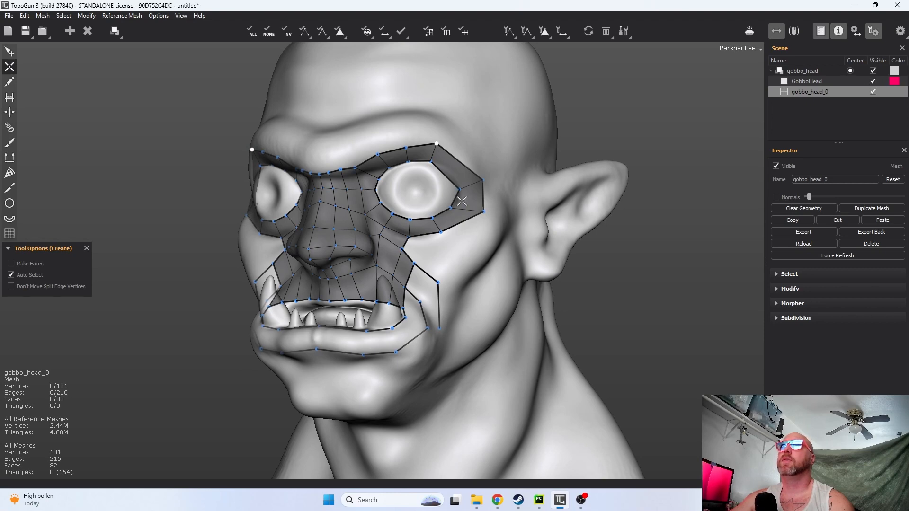
{"action": "middle_click_drag", "start_coordinate": [519, 230], "coordinate": [561, 271]}
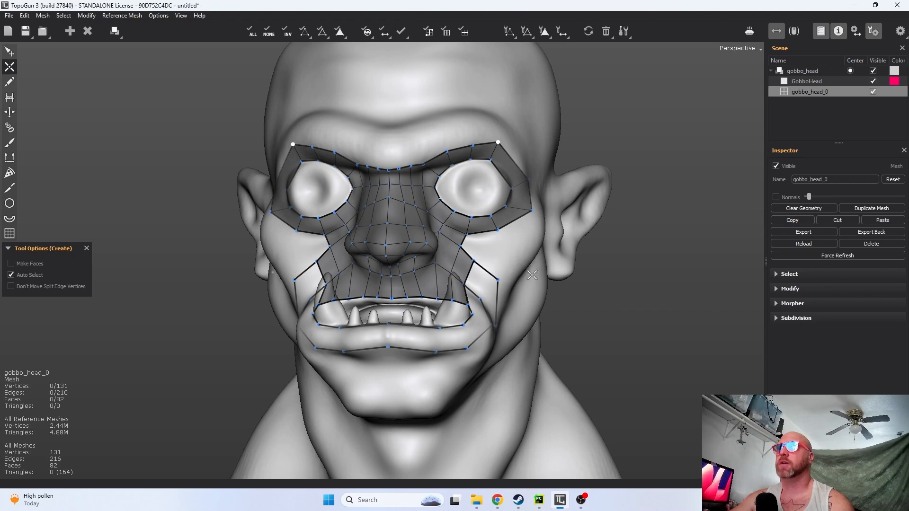
{"action": "middle_click_drag", "start_coordinate": [532, 275], "coordinate": [467, 277]}
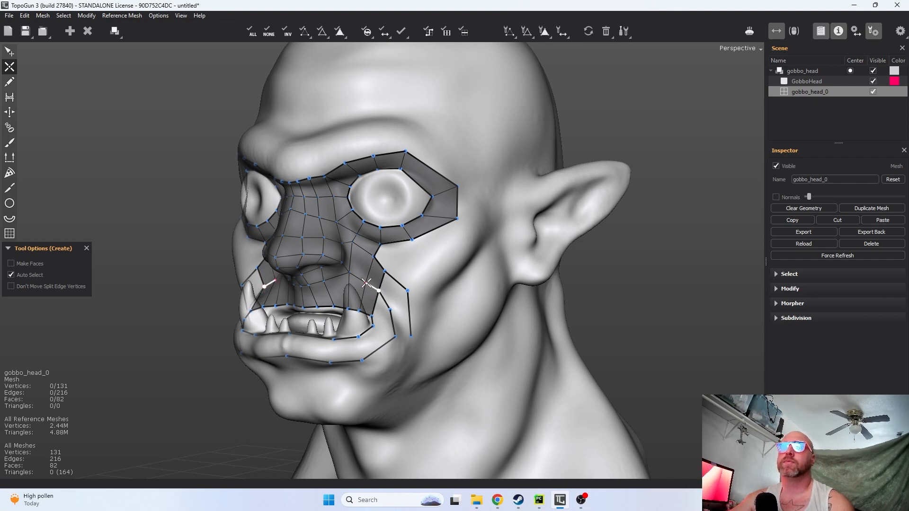
{"action": "left_click", "coordinate": [581, 500]}
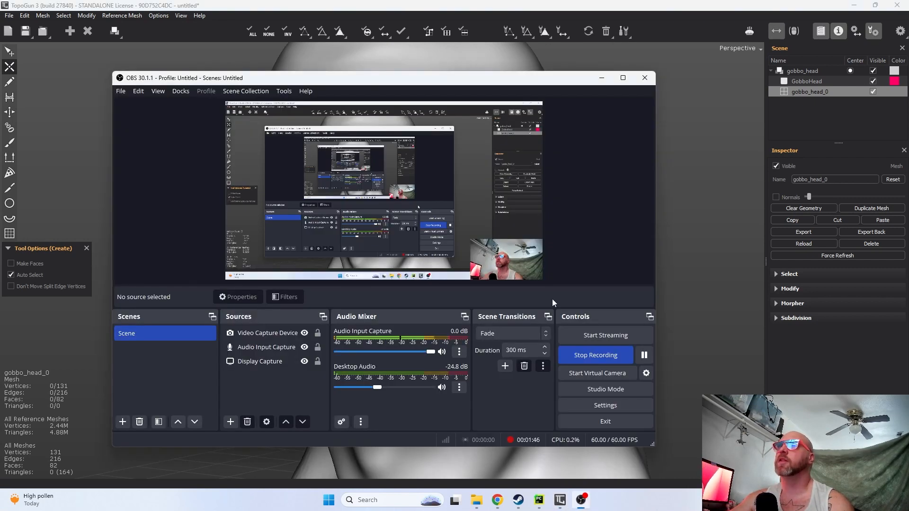
{"action": "left_click", "coordinate": [643, 355]}
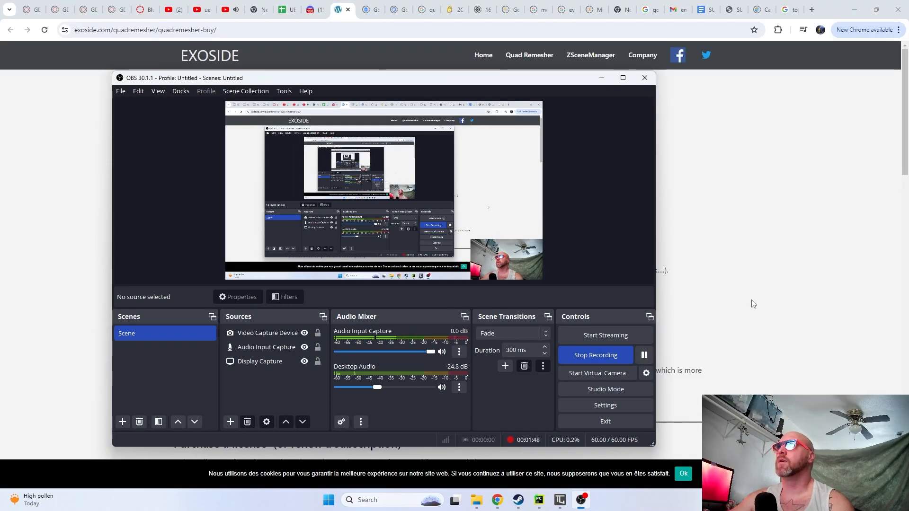
- Switch to Chrome and review the Quad Remesher license types, pricing and purchase section on the Exoside page
{"action": "left_click", "coordinate": [751, 300]}
{"action": "scroll", "coordinate": [675, 281], "scroll_direction": "down", "scroll_amount": 2}
{"action": "scroll", "coordinate": [676, 281], "scroll_direction": "up", "scroll_amount": 2}
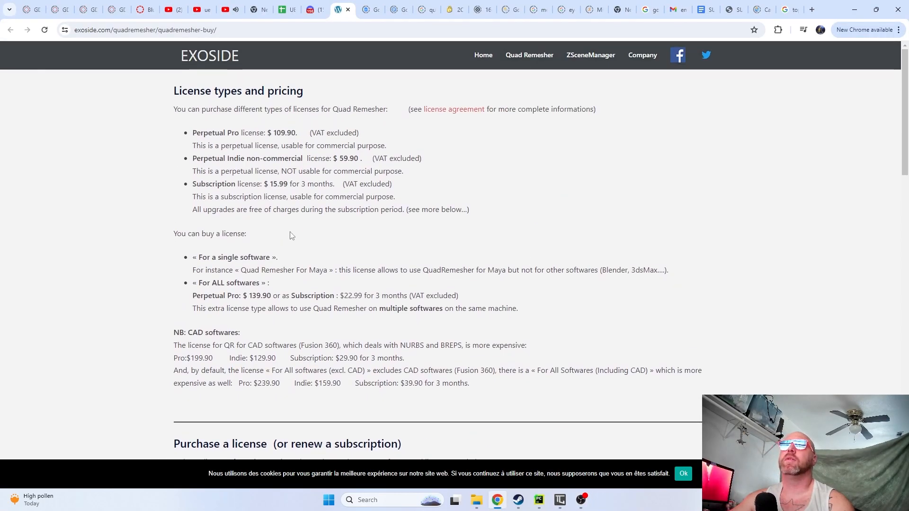
{"action": "scroll", "coordinate": [339, 230], "scroll_direction": "down", "scroll_amount": 10}
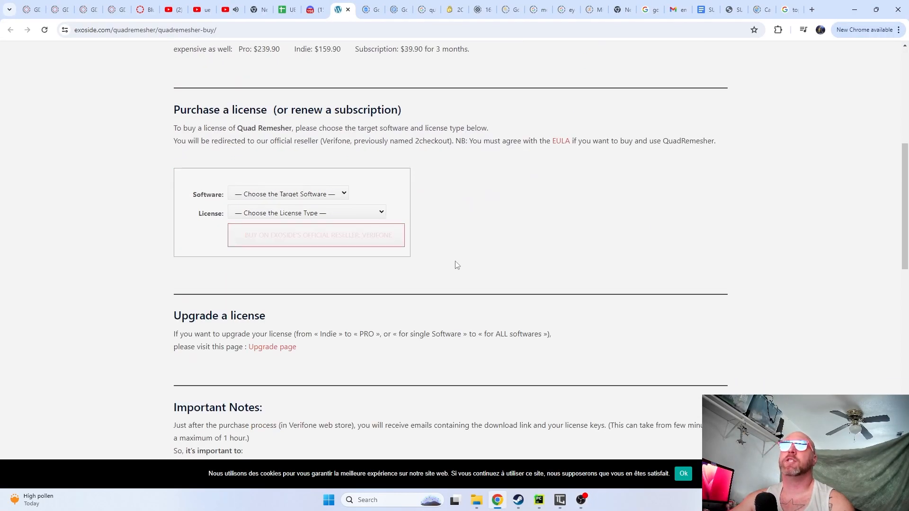
{"action": "scroll", "coordinate": [467, 262], "scroll_direction": "down", "scroll_amount": 5}
{"action": "scroll", "coordinate": [481, 277], "scroll_direction": "up", "scroll_amount": 15}
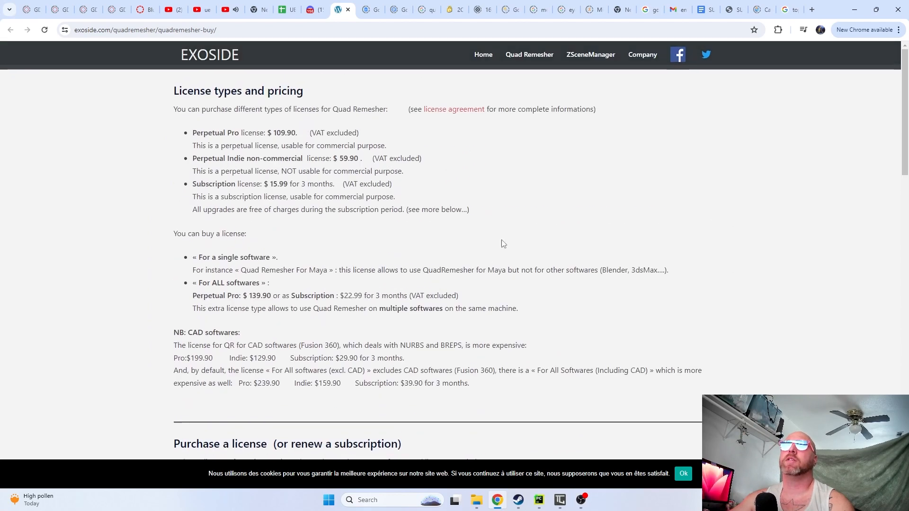
- Open the Exoside home page and look over the chess rook auto-retopo examples
{"action": "left_click", "coordinate": [483, 55]}
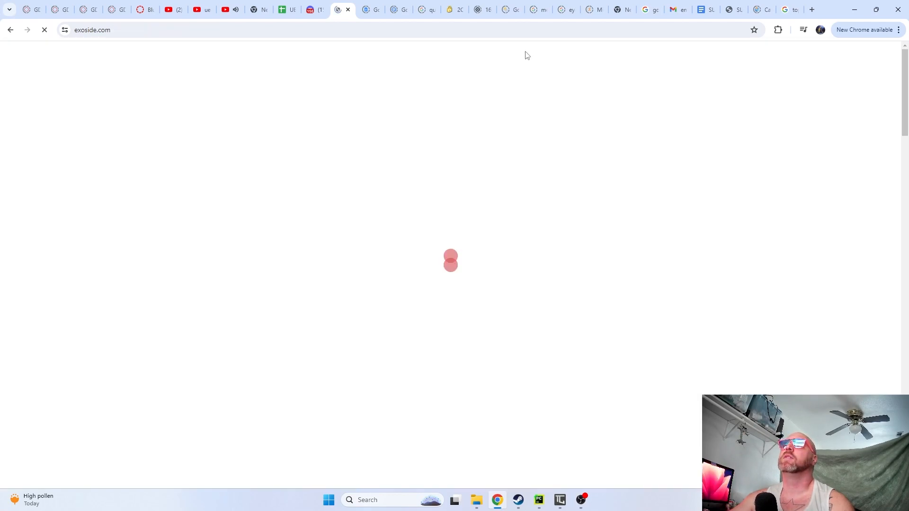
{"action": "scroll", "coordinate": [410, 312], "scroll_direction": "down", "scroll_amount": 6}
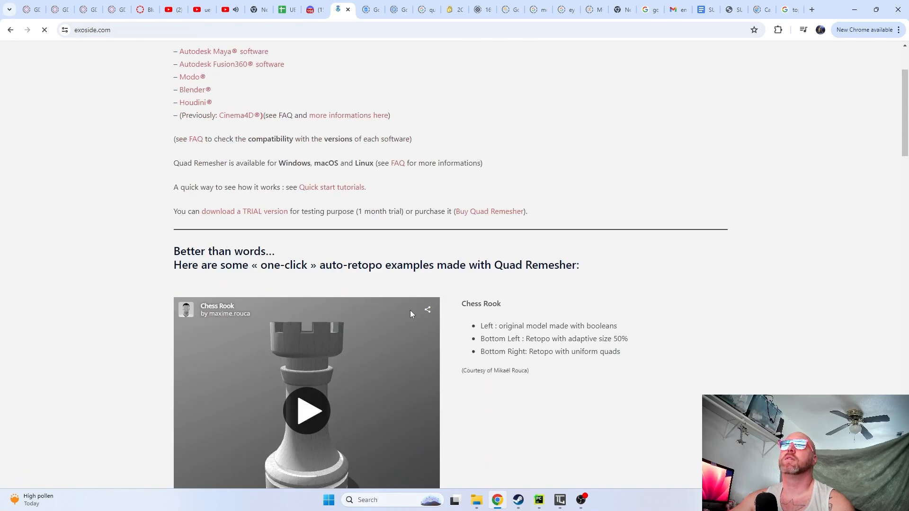
{"action": "scroll", "coordinate": [431, 312], "scroll_direction": "down", "scroll_amount": 5}
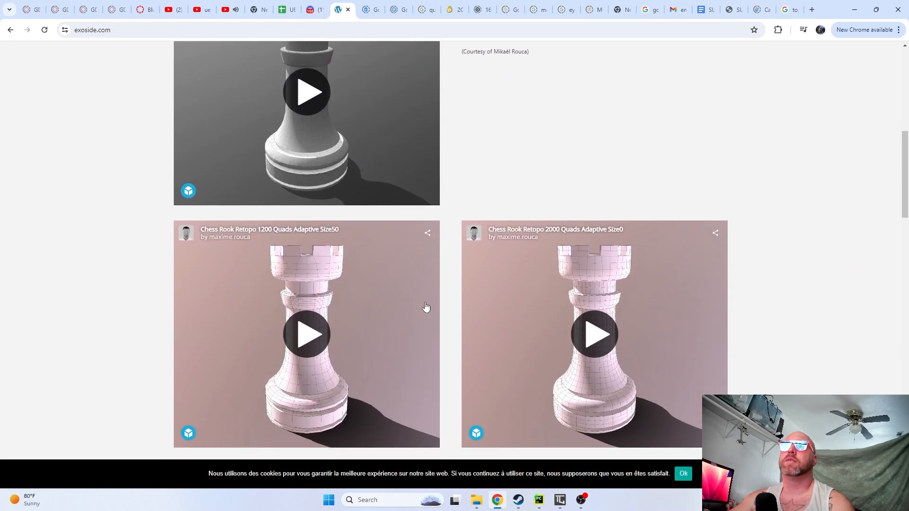
{"action": "scroll", "coordinate": [160, 260], "scroll_direction": "down", "scroll_amount": 5}
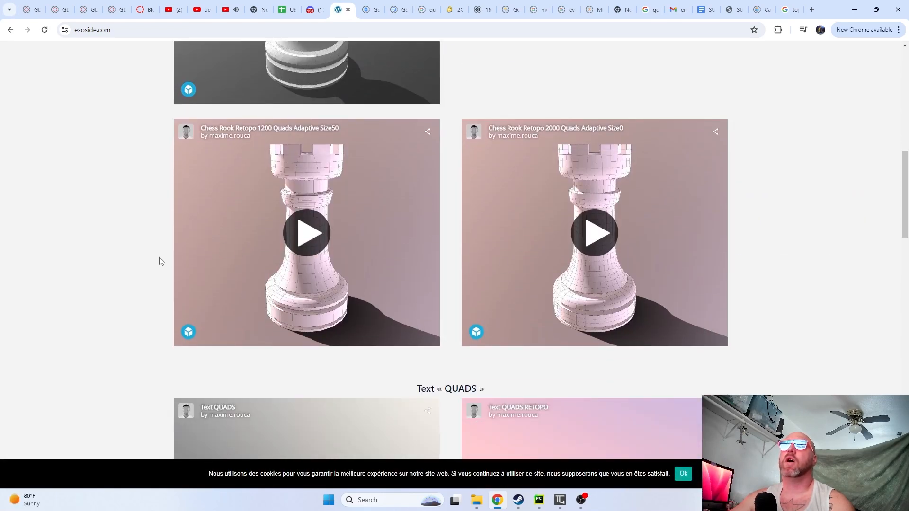
- Load the 3D preview of the original QUADS text model and rotate it to inspect its topology
{"action": "left_click", "coordinate": [304, 284]}
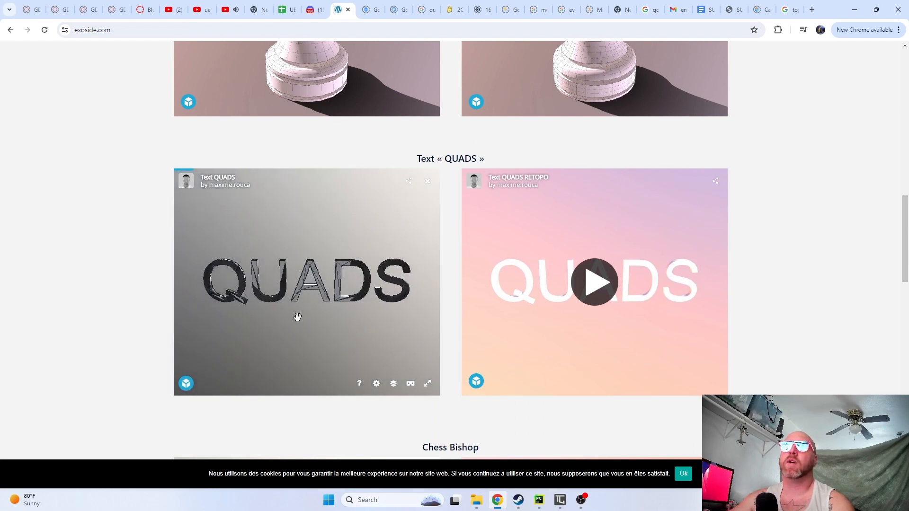
{"action": "left_click_drag", "start_coordinate": [316, 304], "coordinate": [455, 289]}
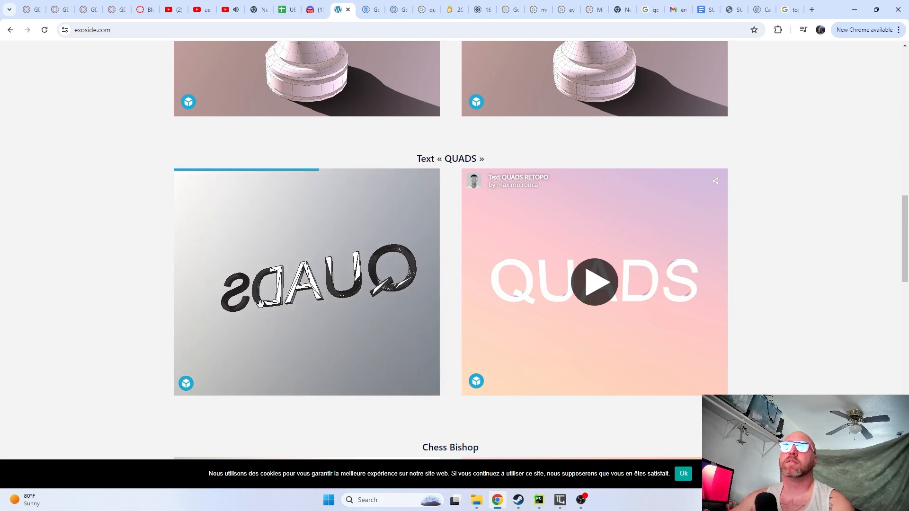
{"action": "left_click_drag", "start_coordinate": [260, 304], "coordinate": [347, 337]}
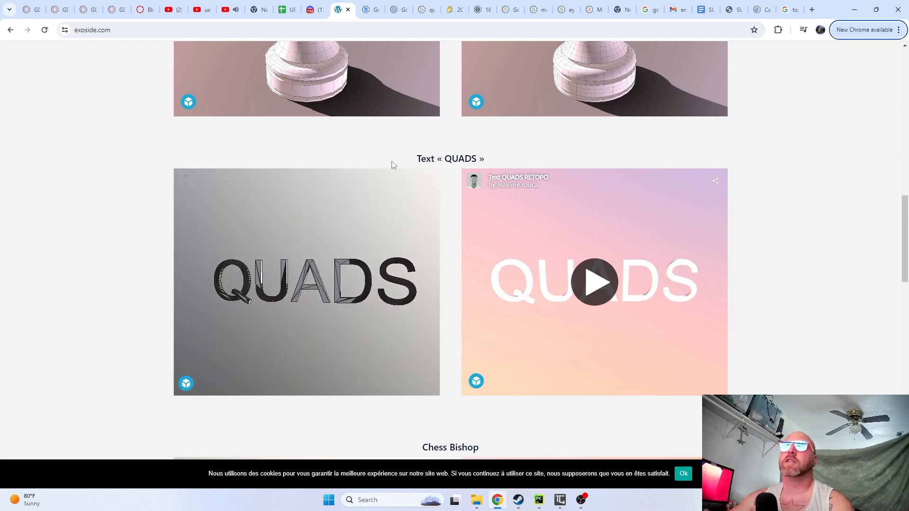
- Load the 3D preview of the chess bishop input mesh and rotate it to inspect its wireframe
{"action": "scroll", "coordinate": [393, 169], "scroll_direction": "down", "scroll_amount": 1}
{"action": "scroll", "coordinate": [416, 327], "scroll_direction": "down", "scroll_amount": 6}
{"action": "left_click", "coordinate": [410, 260]}
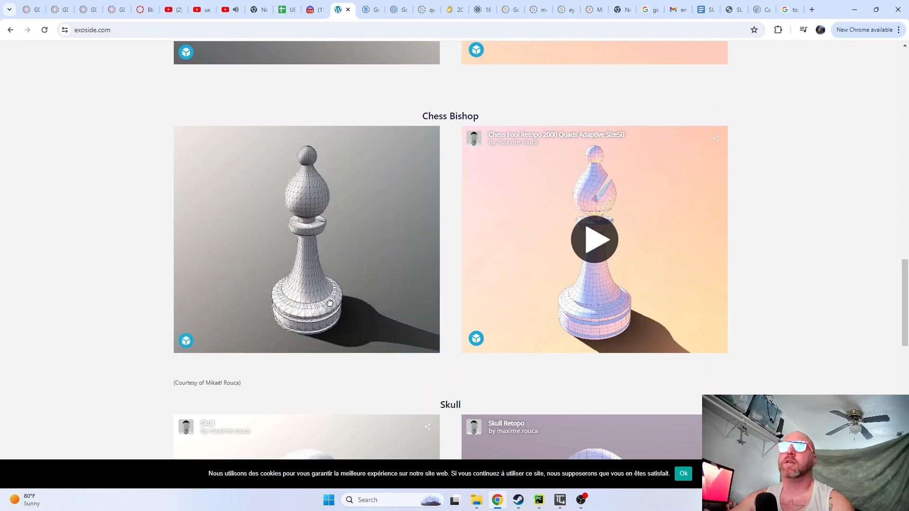
{"action": "mouse_move", "coordinate": [303, 285]}
{"action": "left_mouse_down"}
{"action": "mouse_move", "coordinate": [231, 278]}
{"action": "mouse_move", "coordinate": [236, 254]}
{"action": "mouse_move", "coordinate": [288, 246]}
{"action": "mouse_move", "coordinate": [313, 289]}
{"action": "mouse_move", "coordinate": [305, 308]}
{"action": "mouse_move", "coordinate": [341, 284]}
{"action": "mouse_move", "coordinate": [421, 268]}
{"action": "mouse_move", "coordinate": [333, 275]}
{"action": "mouse_move", "coordinate": [265, 255]}
{"action": "mouse_move", "coordinate": [264, 320]}
{"action": "mouse_move", "coordinate": [314, 197]}
{"action": "mouse_move", "coordinate": [284, 246]}
{"action": "mouse_move", "coordinate": [228, 275]}
{"action": "left_mouse_up"}
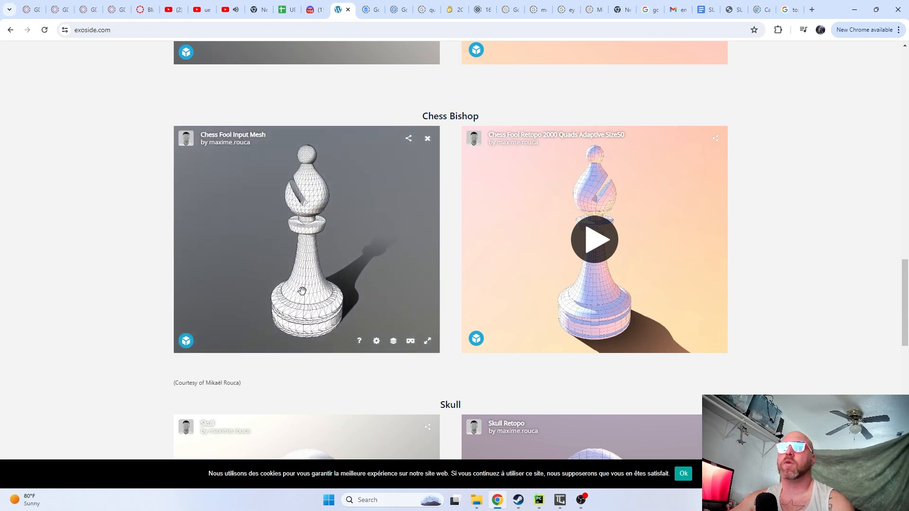
- Load the 3D preview of the original skull model and rotate it to inspect its dense mesh
{"action": "scroll", "coordinate": [134, 298], "scroll_direction": "down", "scroll_amount": 3}
{"action": "scroll", "coordinate": [142, 298], "scroll_direction": "down", "scroll_amount": 1}
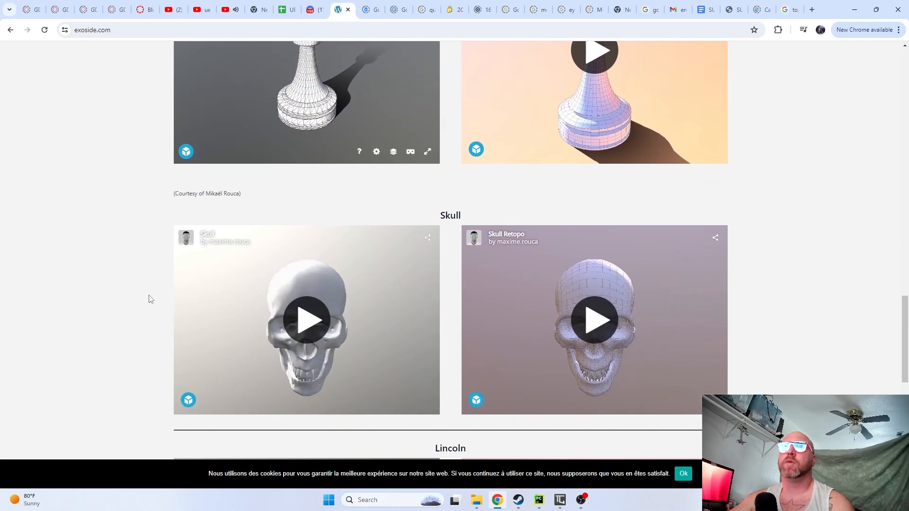
{"action": "left_click", "coordinate": [319, 320]}
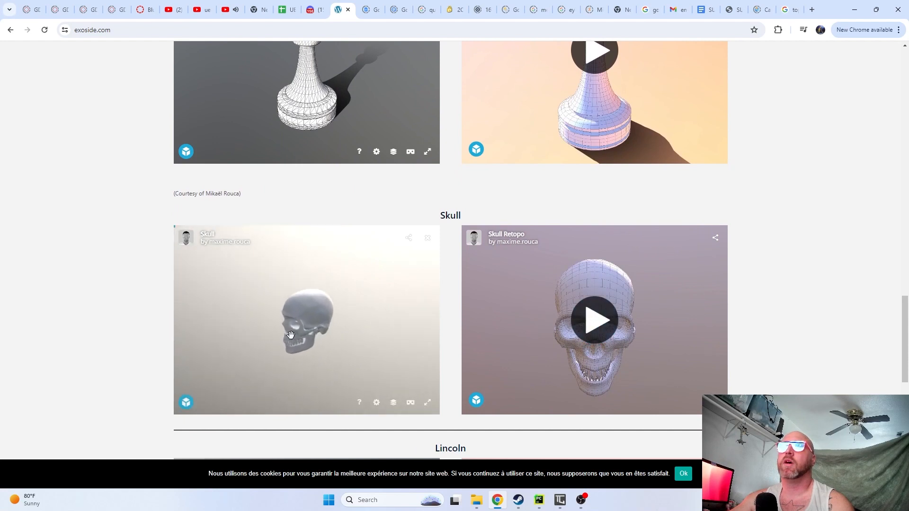
{"action": "left_click_drag", "start_coordinate": [289, 377], "coordinate": [305, 355]}
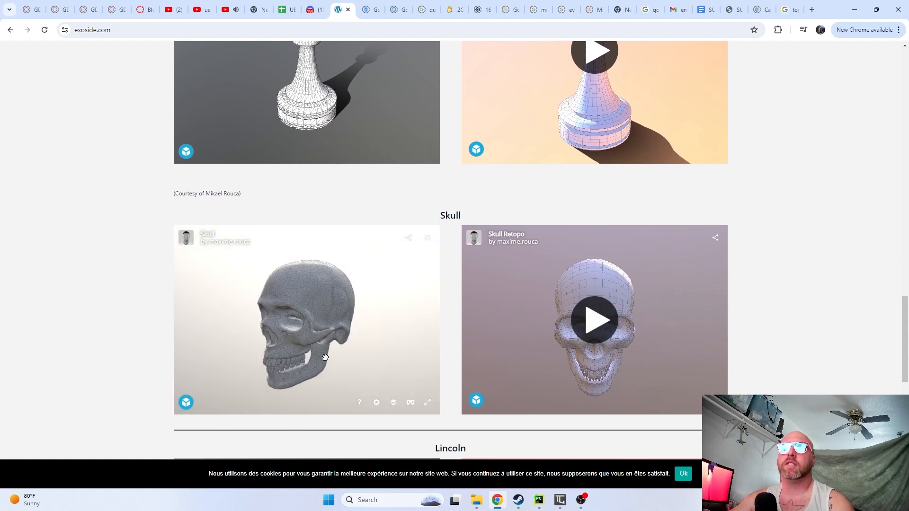
{"action": "left_click_drag", "start_coordinate": [320, 348], "coordinate": [227, 331]}
- Look over the Lincoln retopo example and the external article links, and return to the chess rook example
{"action": "scroll", "coordinate": [127, 337], "scroll_direction": "down", "scroll_amount": 5}
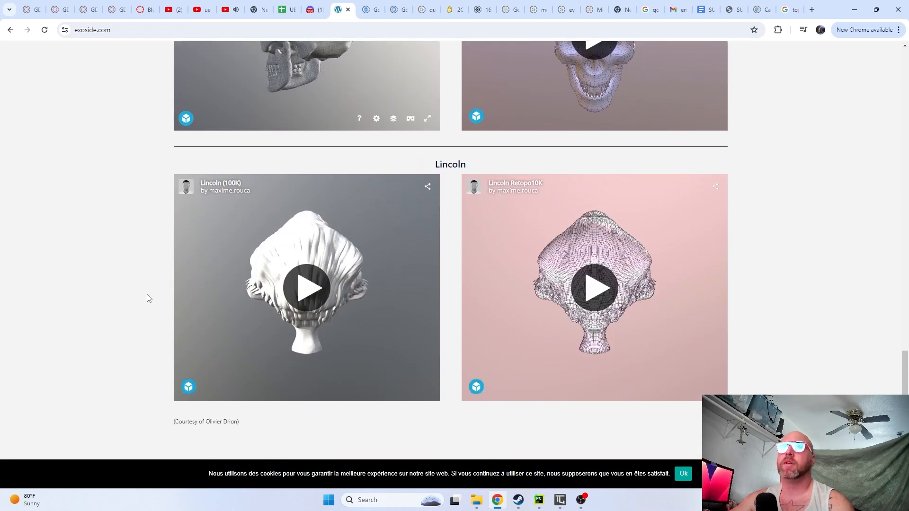
{"action": "scroll", "coordinate": [232, 296], "scroll_direction": "down", "scroll_amount": 5}
{"action": "scroll", "coordinate": [248, 276], "scroll_direction": "up", "scroll_amount": 1}
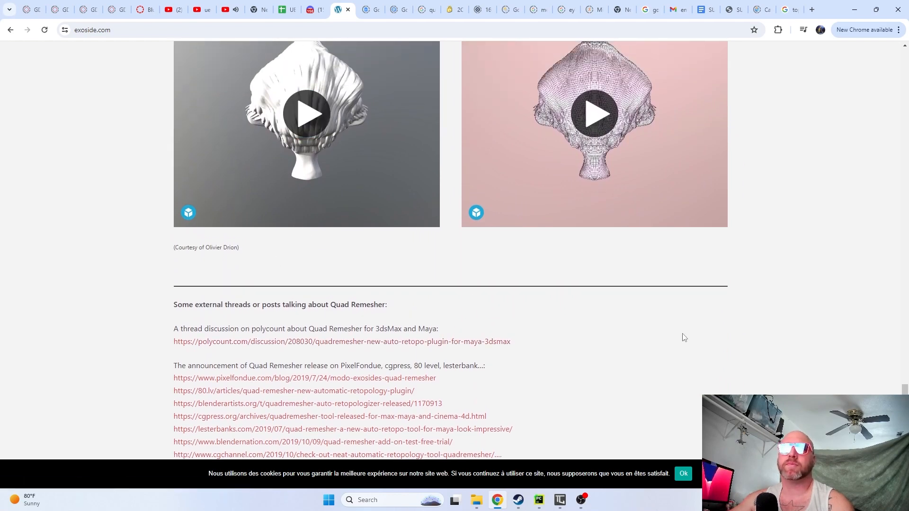
{"action": "scroll", "coordinate": [684, 331], "scroll_direction": "up", "scroll_amount": 8}
{"action": "scroll", "coordinate": [680, 298], "scroll_direction": "down", "scroll_amount": 4}
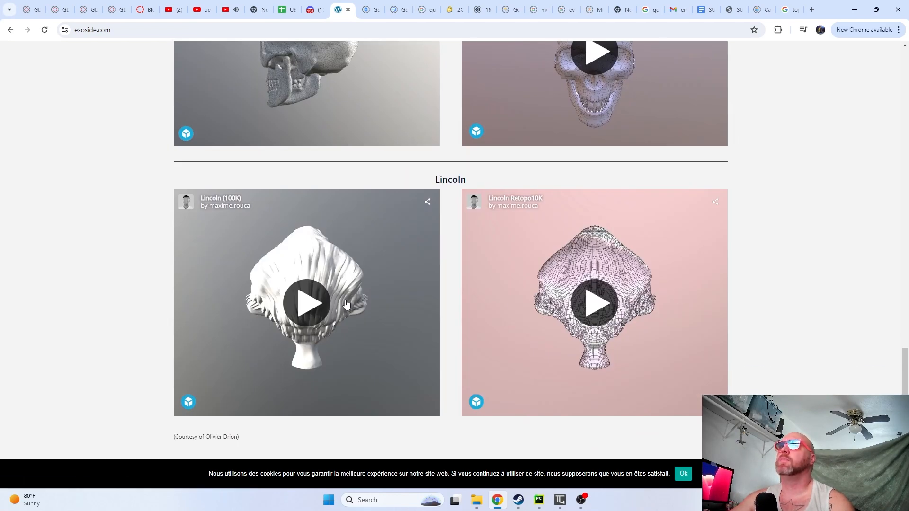
{"action": "scroll", "coordinate": [789, 245], "scroll_direction": "down", "scroll_amount": 4}
{"action": "scroll", "coordinate": [805, 250], "scroll_direction": "up", "scroll_amount": 20}
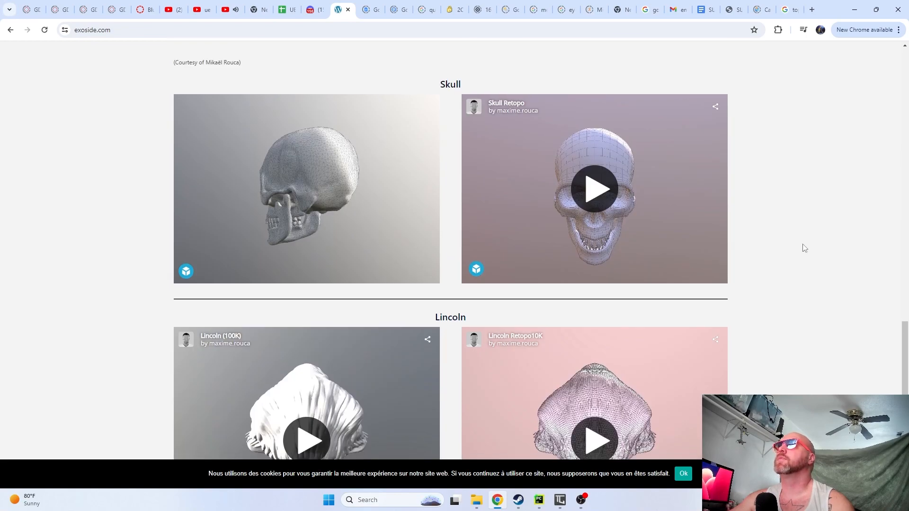
{"action": "scroll", "coordinate": [819, 199], "scroll_direction": "up", "scroll_amount": 4}
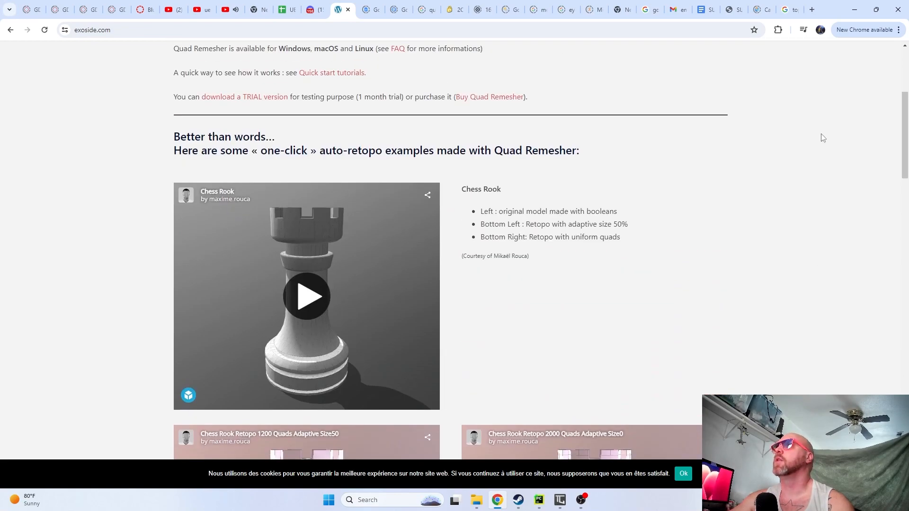
- Switch back to TopoGun, split the quad at the upper outer corner of the eye loop, and even out the surrounding vertices
{"action": "left_click", "coordinate": [856, 9]}
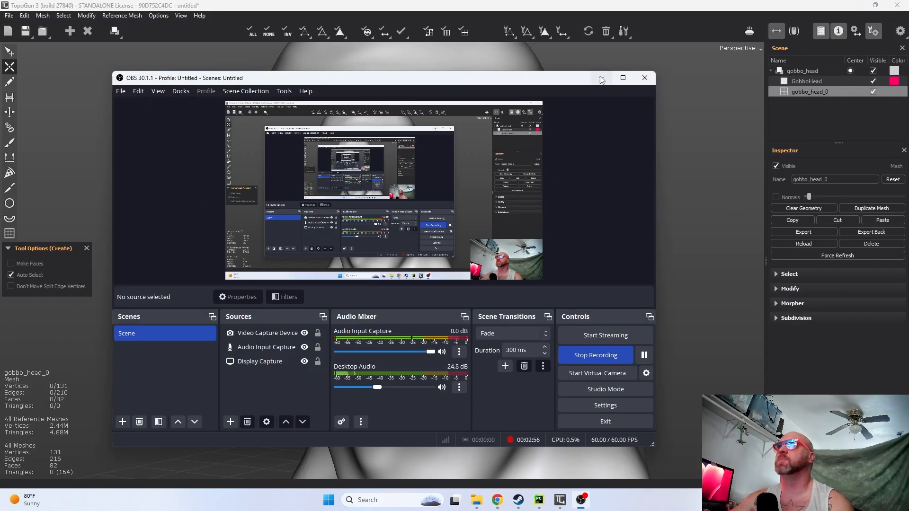
{"action": "left_click", "coordinate": [602, 78]}
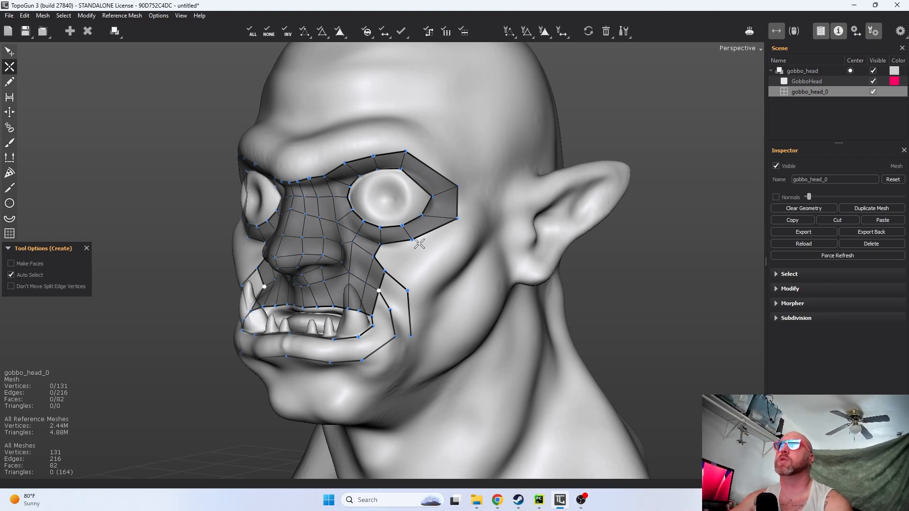
{"action": "left_click", "coordinate": [416, 183]}
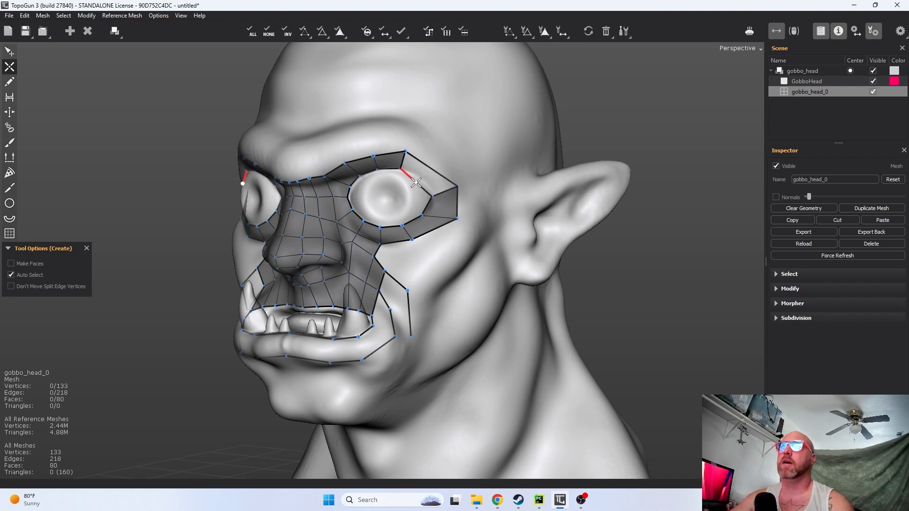
{"action": "left_click", "coordinate": [430, 169]}
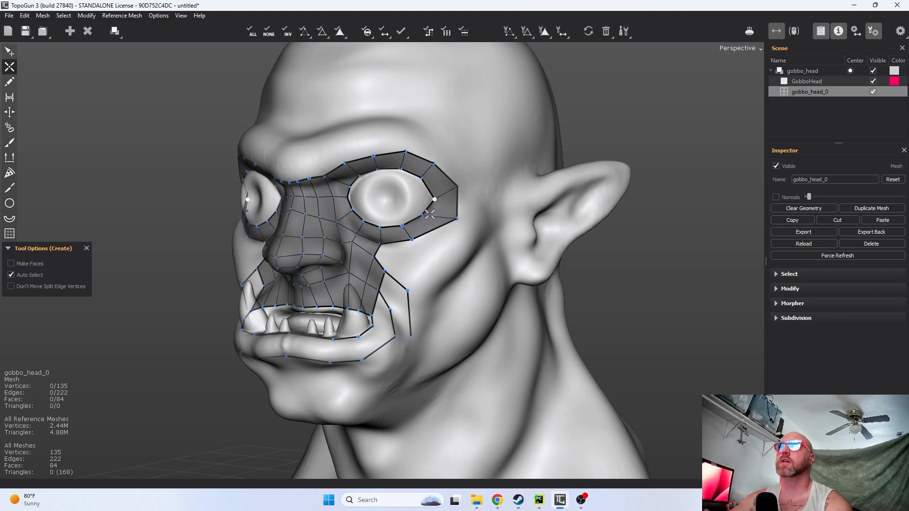
{"action": "left_click_drag", "start_coordinate": [458, 187], "coordinate": [457, 195]}
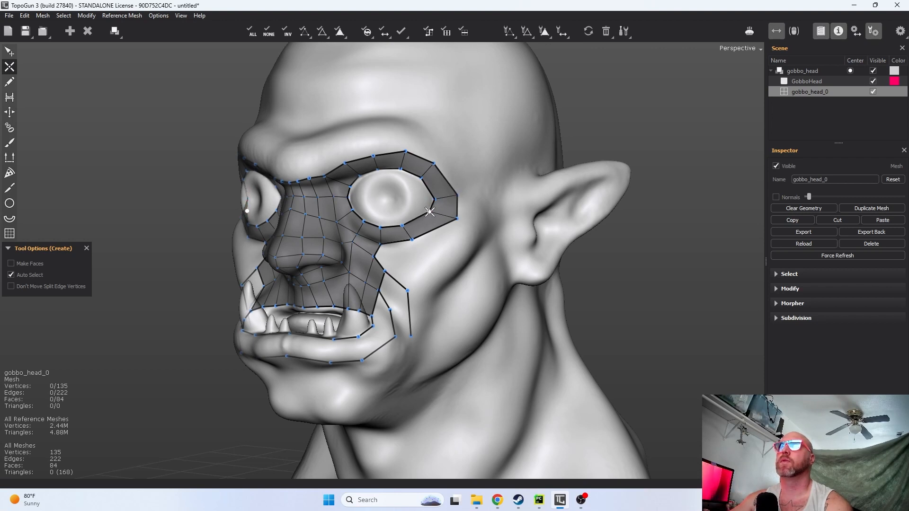
{"action": "scroll", "coordinate": [434, 227], "scroll_direction": "down", "scroll_amount": 3}
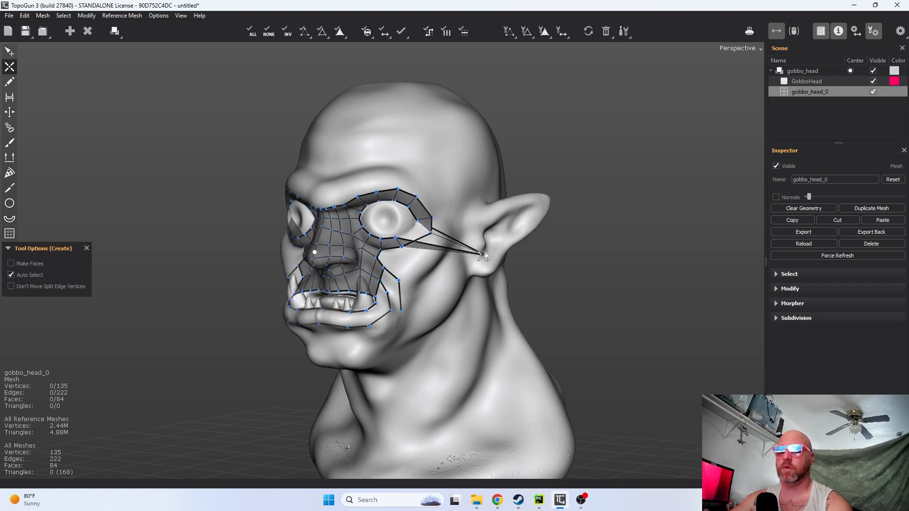
{"action": "scroll", "coordinate": [438, 242], "scroll_direction": "up", "scroll_amount": 3}
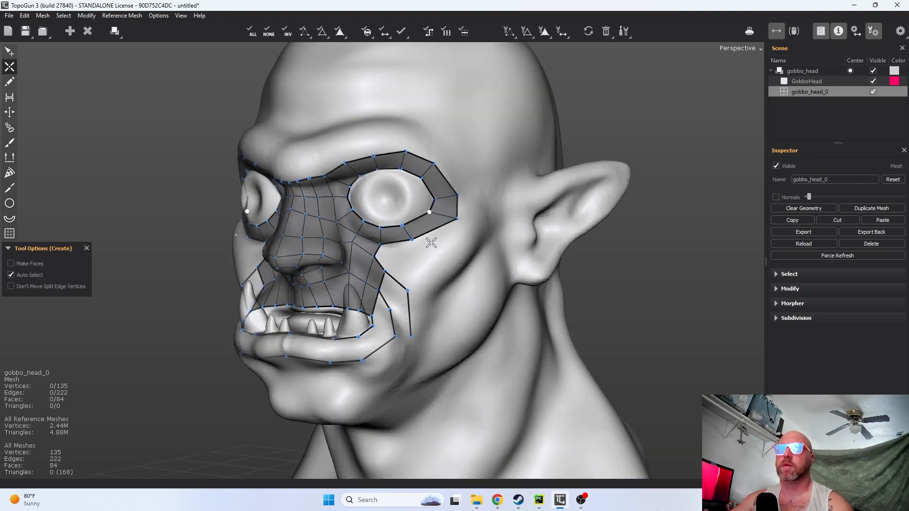
{"action": "left_click", "coordinate": [9, 234]}
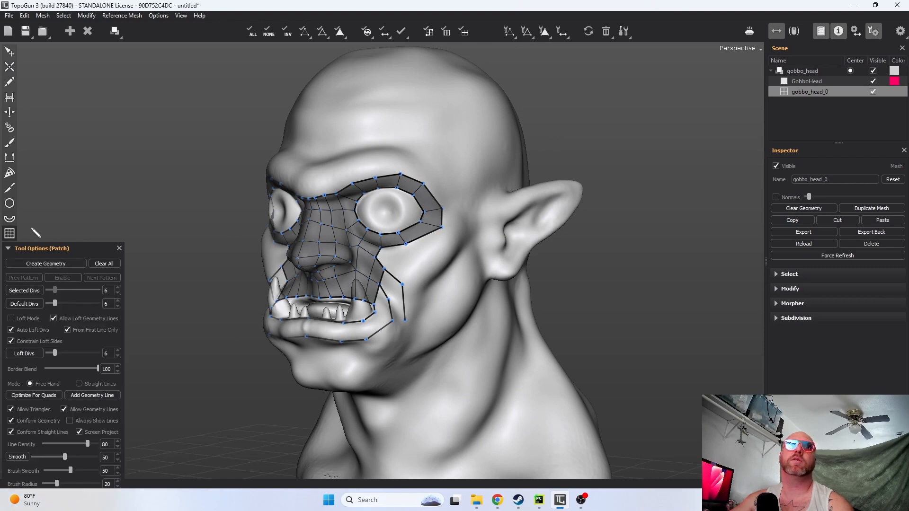
{"action": "right_click_drag", "start_coordinate": [344, 151], "coordinate": [384, 201]}
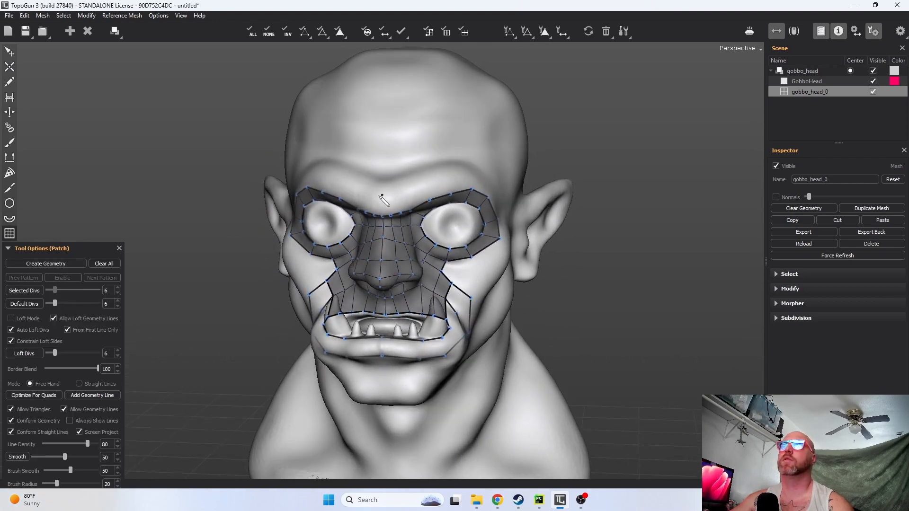
{"action": "left_click", "coordinate": [10, 16]}
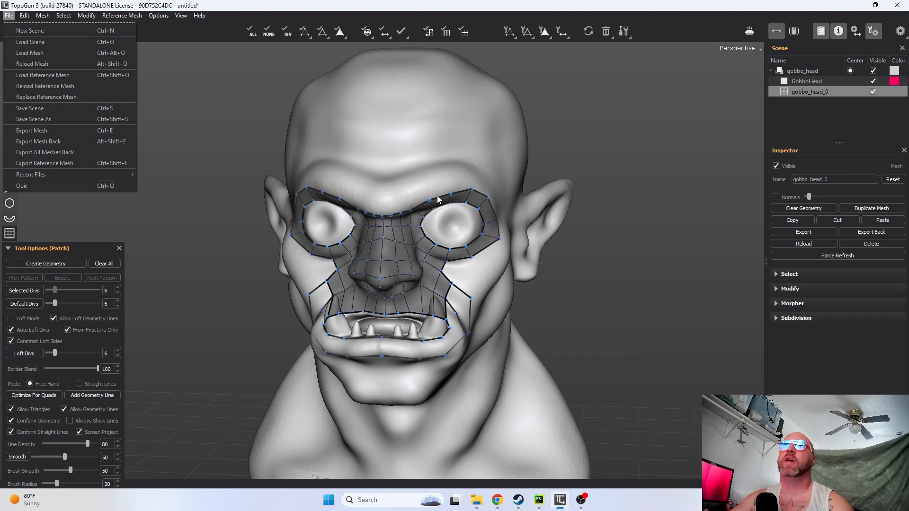
{"action": "left_click", "coordinate": [716, 106]}
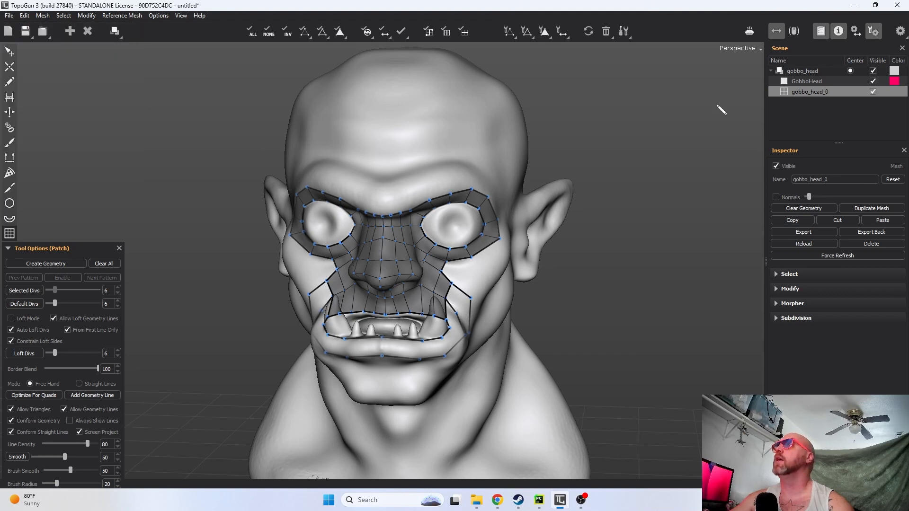
- Rename the gobbo_head reference mesh as gobbo_head_HP and the retopology mesh as gobbo_head_LP
{"action": "left_click", "coordinate": [805, 71]}
{"action": "double_click", "coordinate": [808, 69]}
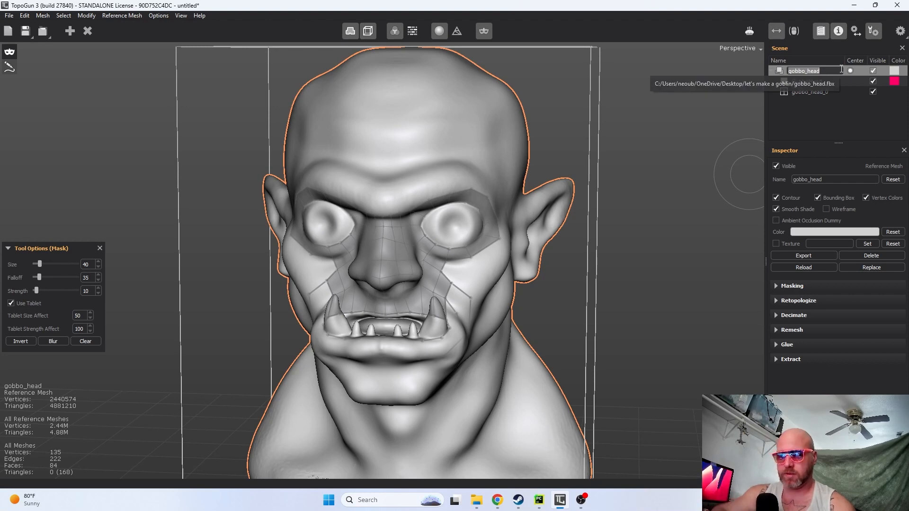
{"action": "key", "text": "Right"}
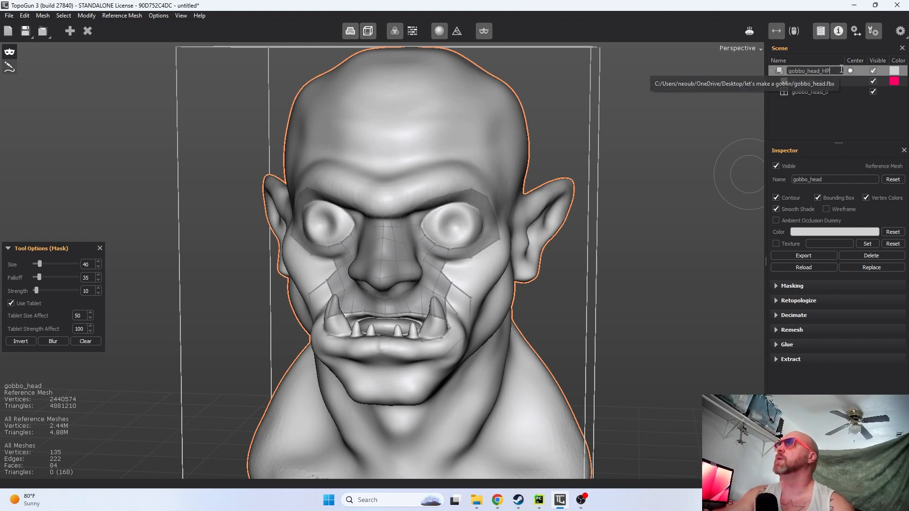
{"action": "left_click", "coordinate": [817, 92]}
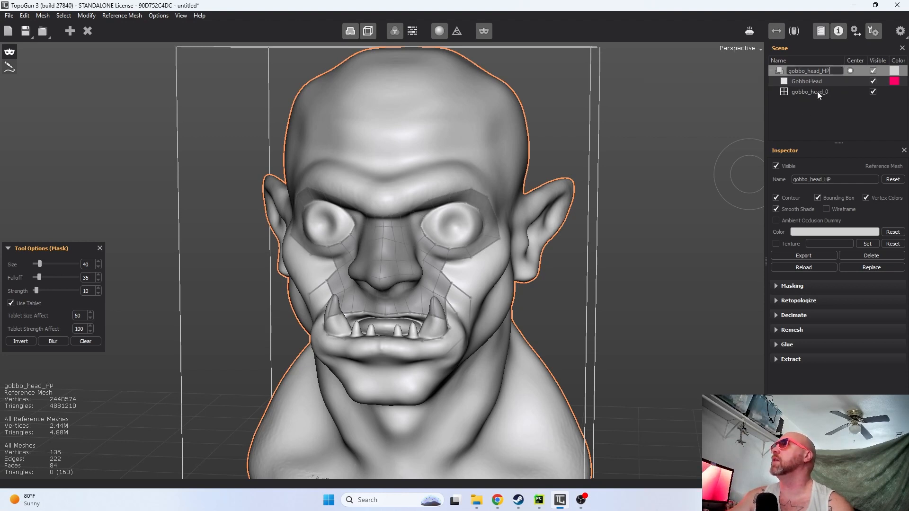
{"action": "double_click", "coordinate": [828, 90]}
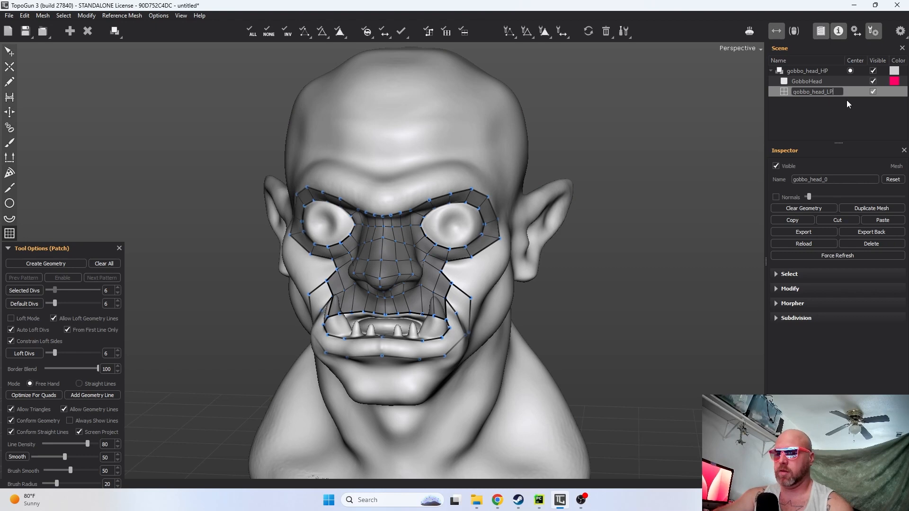
{"action": "key", "text": "Return"}
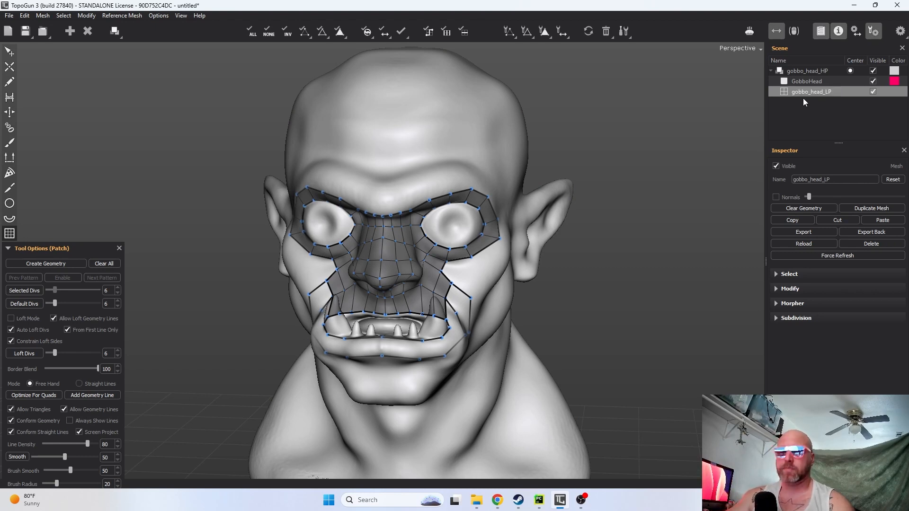
- Outline a four-sided patch with the Patch tool on one half of the forehead, from the centre above the brow up to the crown
{"action": "left_click", "coordinate": [9, 67]}
{"action": "middle_click_drag", "start_coordinate": [575, 258], "coordinate": [393, 238]}
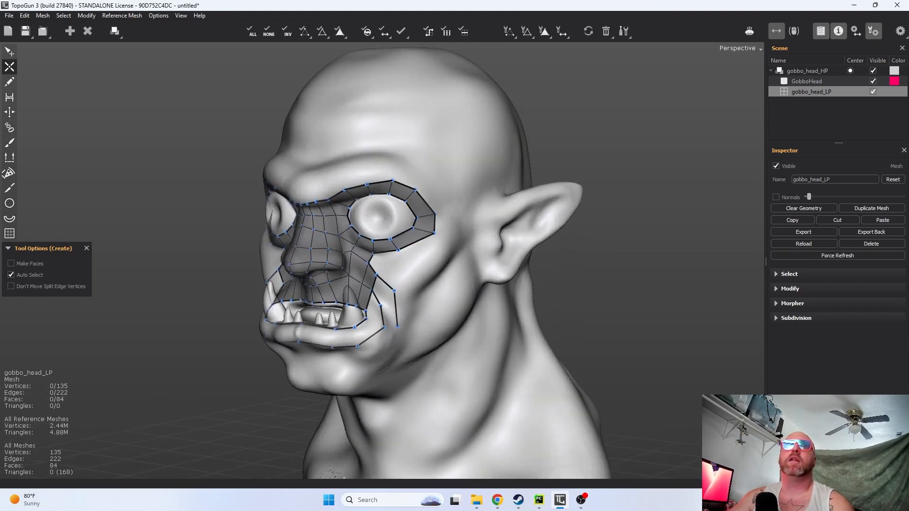
{"action": "left_click", "coordinate": [9, 233]}
{"action": "middle_click_drag", "start_coordinate": [360, 173], "coordinate": [433, 183]}
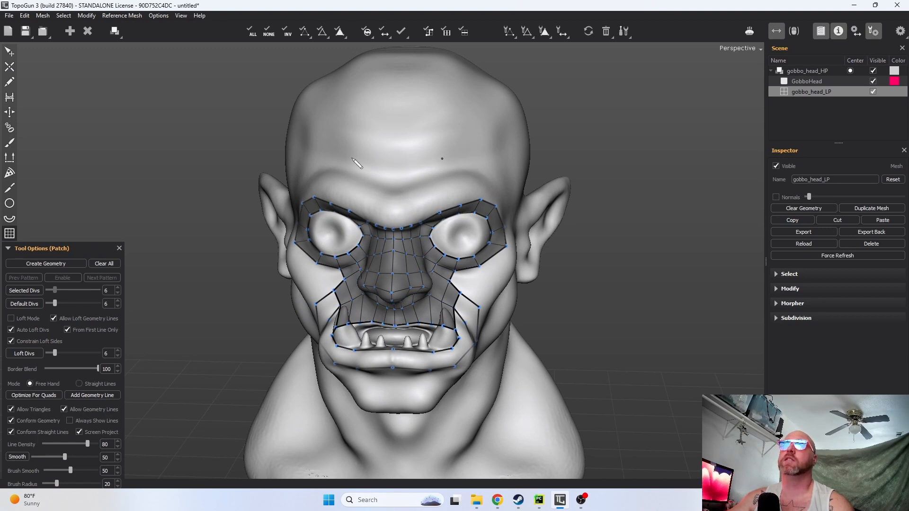
{"action": "left_click", "coordinate": [795, 32]}
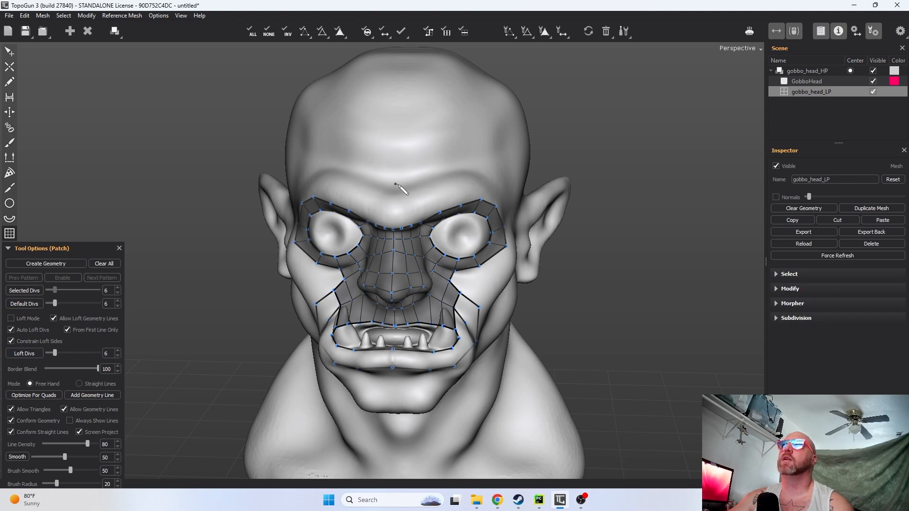
{"action": "mouse_move", "coordinate": [401, 189]}
{"action": "left_mouse_down"}
{"action": "mouse_move", "coordinate": [483, 175]}
{"action": "mouse_move", "coordinate": [513, 183]}
{"action": "mouse_move", "coordinate": [523, 197]}
{"action": "left_mouse_up"}
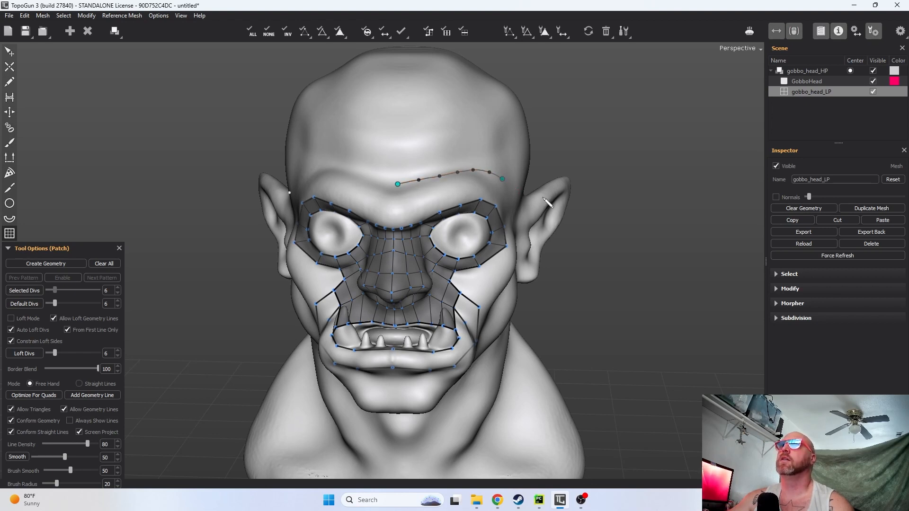
{"action": "left_click_drag", "start_coordinate": [562, 174], "coordinate": [479, 193], "text": "alt"}
{"action": "mouse_move", "coordinate": [322, 182]}
{"action": "left_mouse_down", "text": "alt"}
{"action": "mouse_move", "coordinate": [410, 222]}
{"action": "mouse_move", "coordinate": [415, 76]}
{"action": "left_mouse_up", "text": "alt"}
{"action": "mouse_move", "coordinate": [523, 138]}
{"action": "left_mouse_down", "text": "alt"}
{"action": "mouse_move", "coordinate": [445, 171]}
{"action": "mouse_move", "coordinate": [374, 121]}
{"action": "mouse_move", "coordinate": [434, 119]}
{"action": "mouse_move", "coordinate": [501, 147]}
{"action": "mouse_move", "coordinate": [463, 199]}
{"action": "mouse_move", "coordinate": [448, 277]}
{"action": "left_mouse_up", "text": "alt"}
{"action": "left_click_drag", "start_coordinate": [389, 211], "coordinate": [419, 147], "text": "alt"}
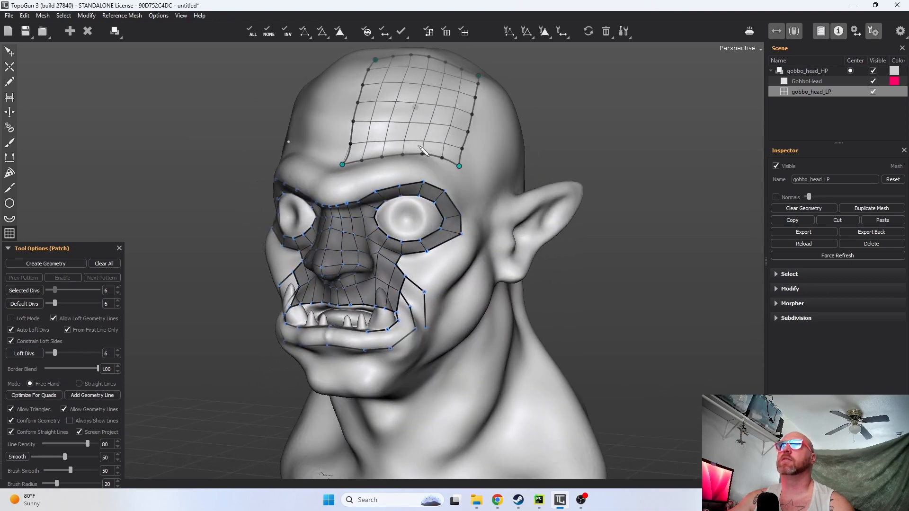
- Generate mesh geometry from the forehead patch, mirrored onto the other half
{"action": "left_click", "coordinate": [14, 68]}
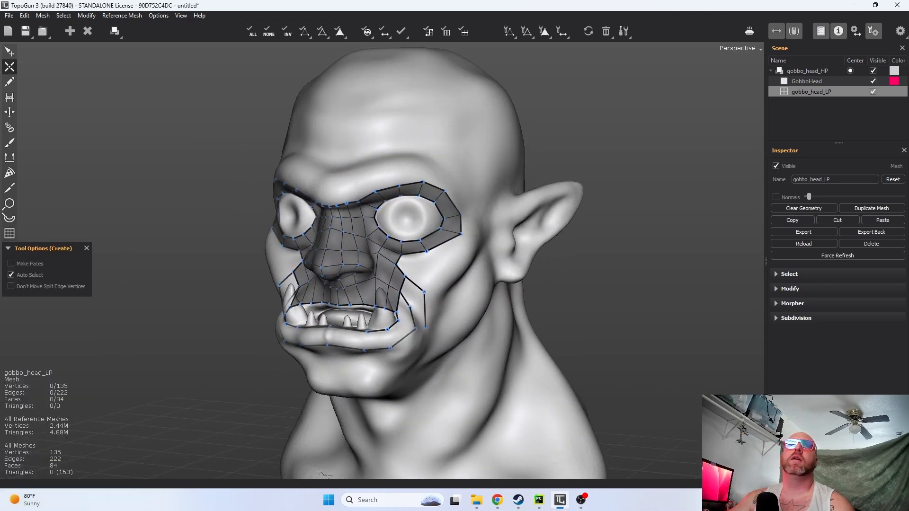
{"action": "left_click", "coordinate": [5, 234]}
{"action": "key", "text": "Return"}
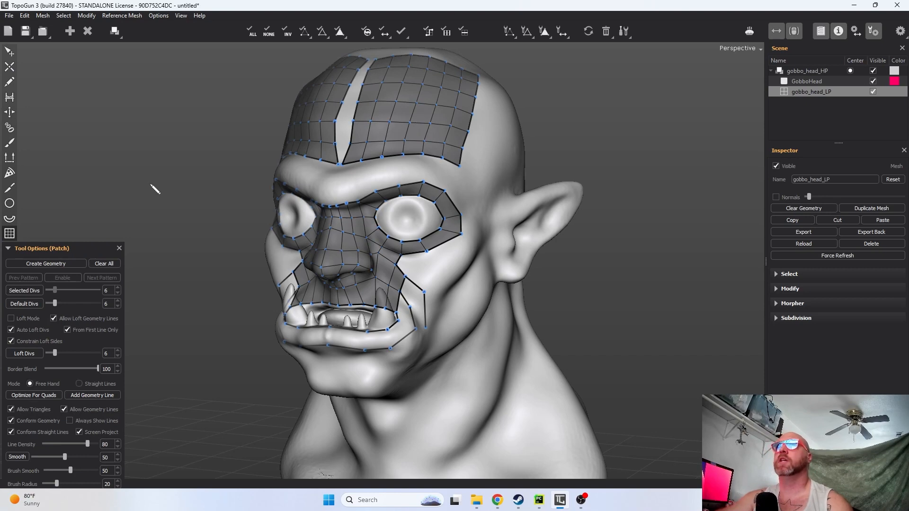
- Close the gap between the two forehead patches by moving their inner border vertices onto the centre line with the Edit tool
{"action": "left_click", "coordinate": [11, 67]}
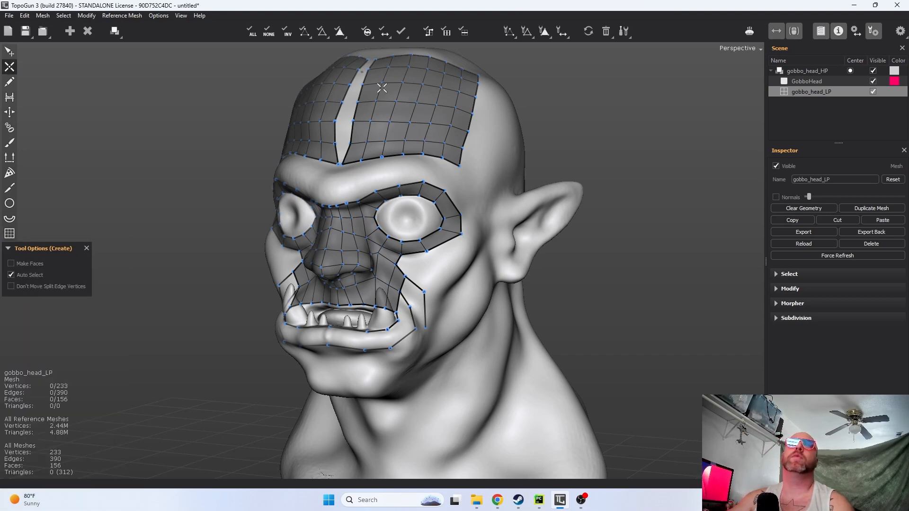
{"action": "left_click_drag", "start_coordinate": [345, 128], "coordinate": [422, 162], "text": "alt"}
{"action": "scroll", "coordinate": [422, 161], "scroll_direction": "up", "scroll_amount": 3}
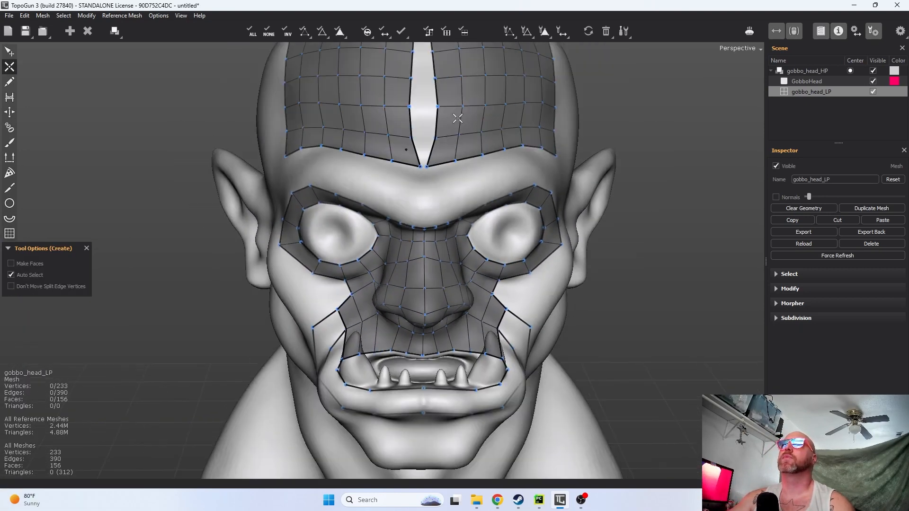
{"action": "left_click_drag", "start_coordinate": [457, 119], "coordinate": [445, 201], "text": "alt"}
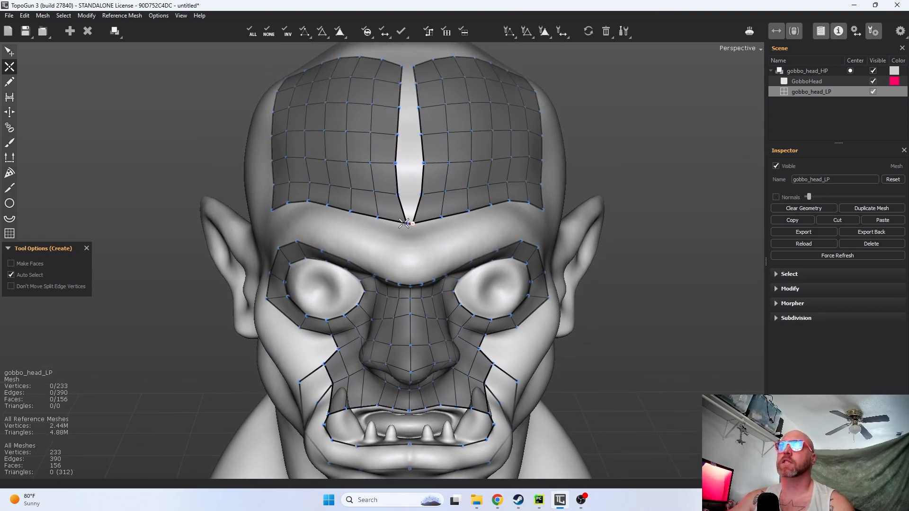
{"action": "key", "text": "e"}
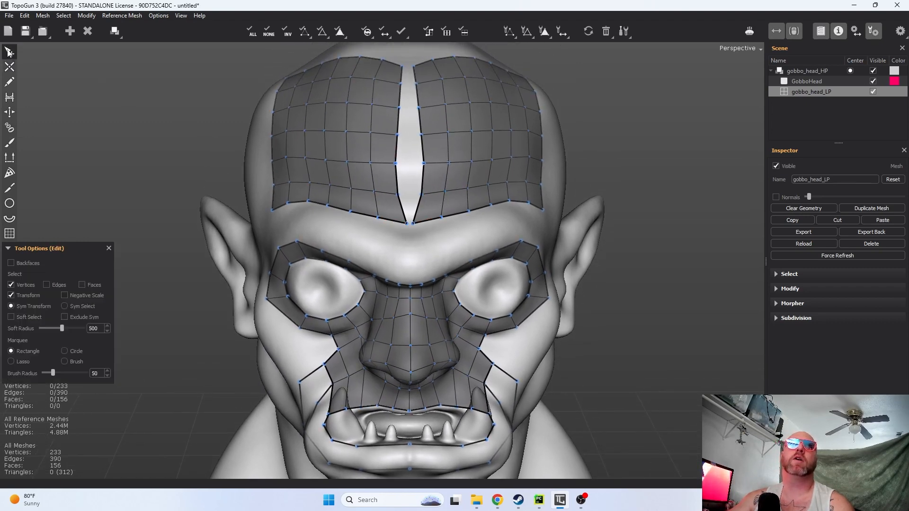
{"action": "left_click", "coordinate": [412, 224]}
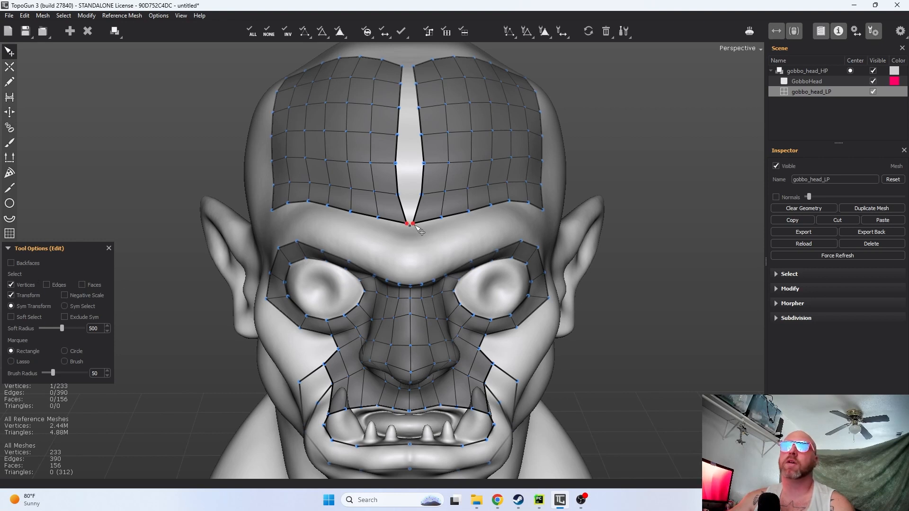
{"action": "left_click_drag", "start_coordinate": [414, 224], "coordinate": [422, 225]}
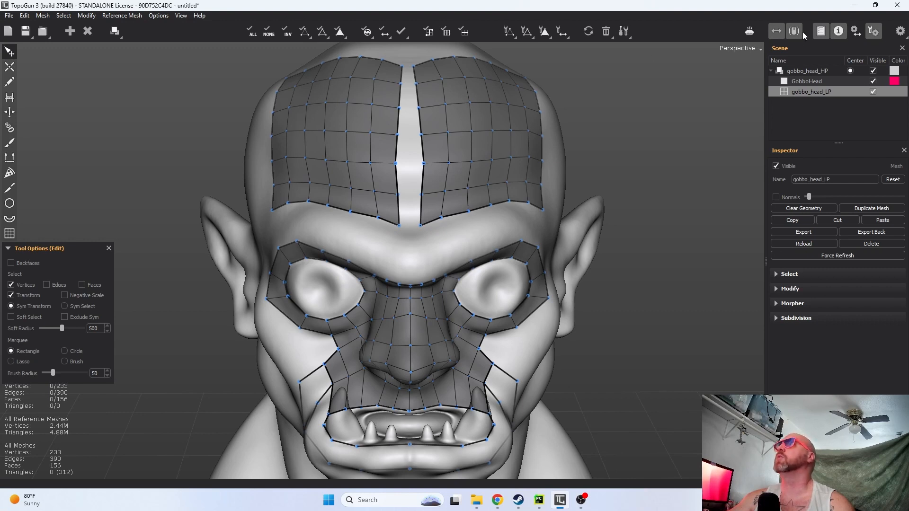
{"action": "left_click_drag", "start_coordinate": [420, 226], "coordinate": [410, 195]}
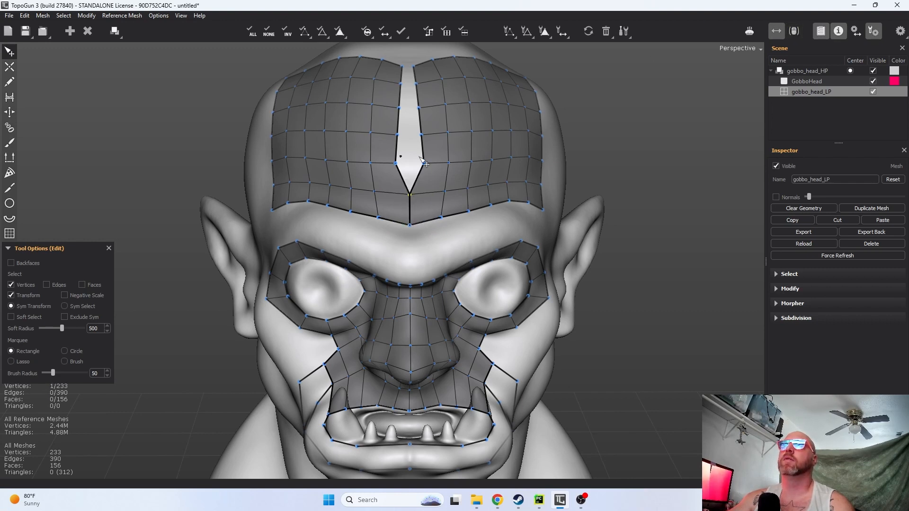
{"action": "left_click_drag", "start_coordinate": [422, 161], "coordinate": [409, 64]}
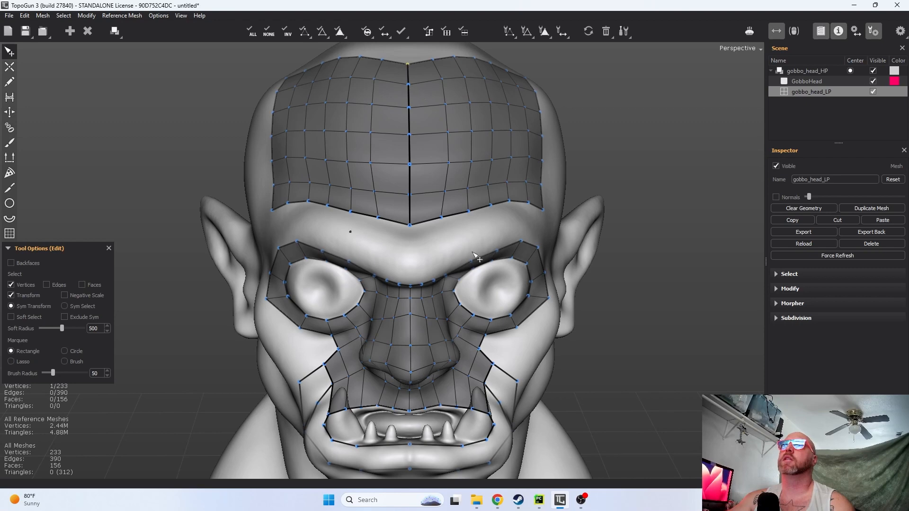
- Pull the lowest seam vertex of the forehead patch off the centre line and snap it back onto its mirrored partner
{"action": "left_click_drag", "start_coordinate": [520, 303], "coordinate": [402, 251], "text": "alt"}
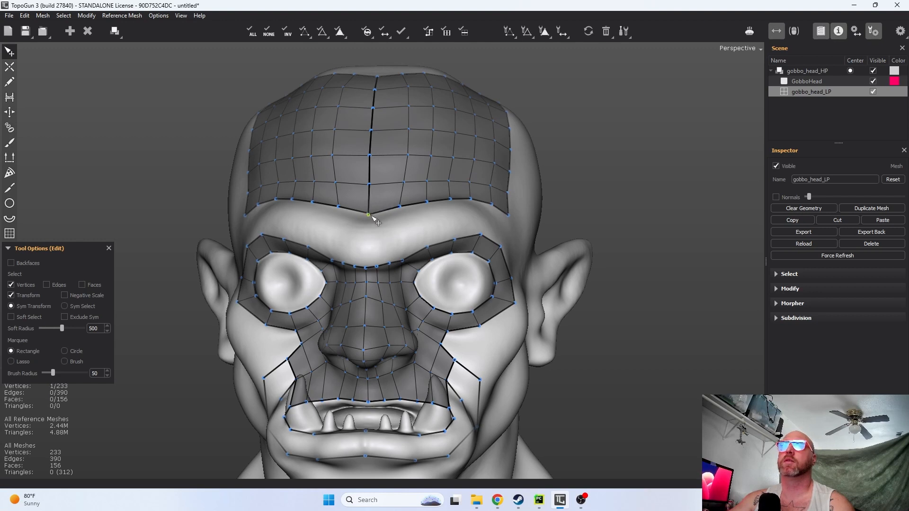
{"action": "left_click_drag", "start_coordinate": [372, 217], "coordinate": [376, 213]}
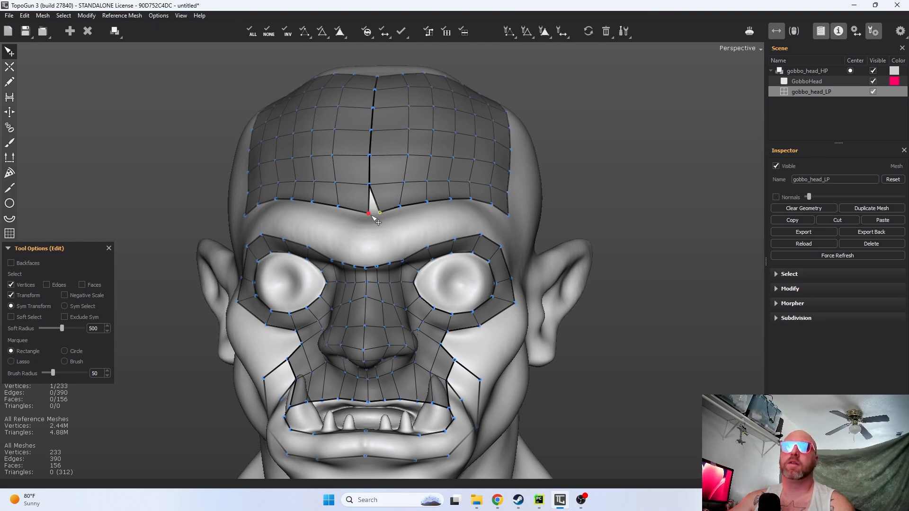
{"action": "left_click", "coordinate": [372, 216], "text": "shift"}
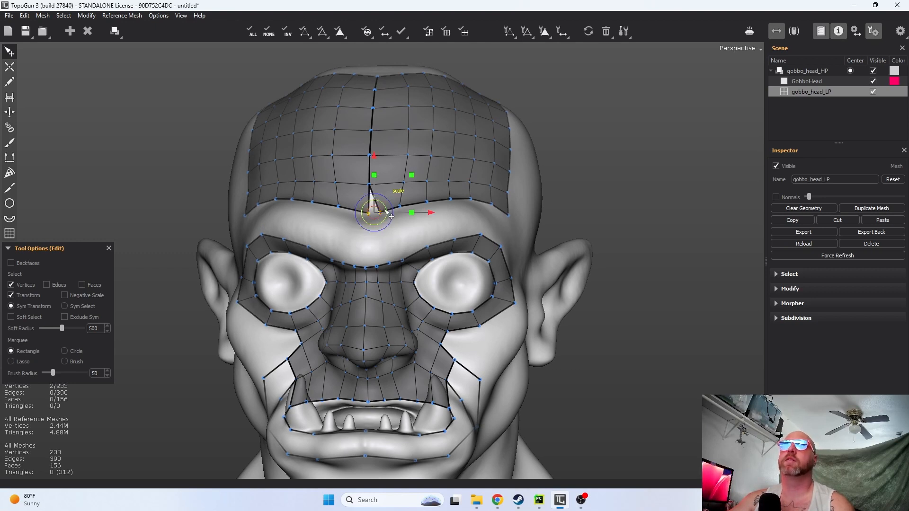
{"action": "left_click", "coordinate": [380, 213]}
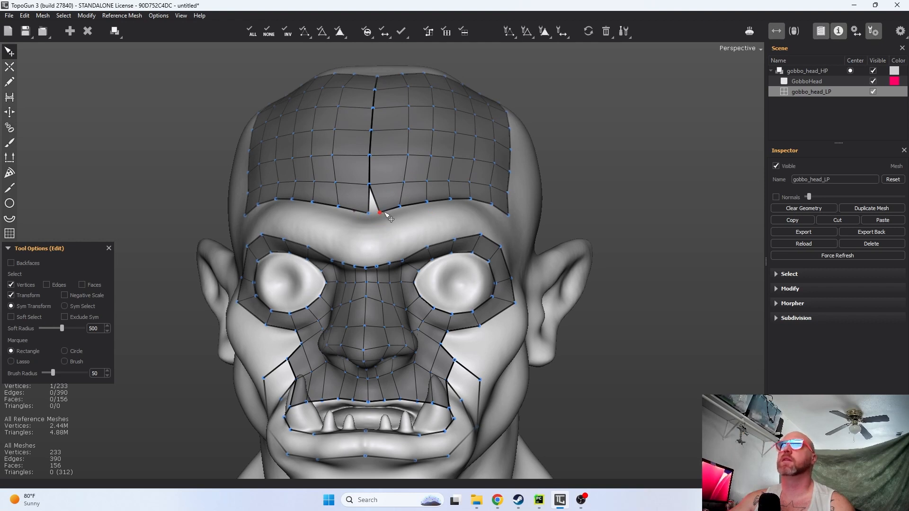
{"action": "left_click_drag", "start_coordinate": [382, 214], "coordinate": [372, 217]}
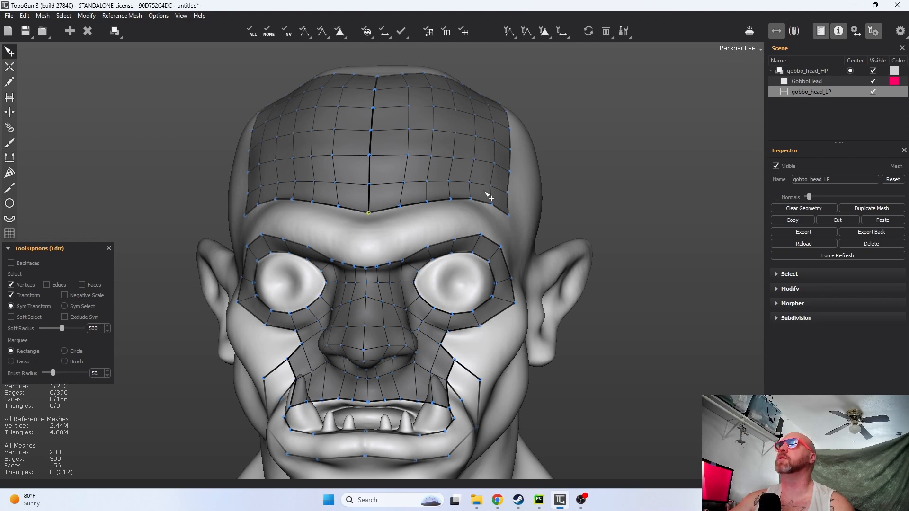
- Move the top centre vertices of the two forehead patches together at the crown to close the upper end of the seam
{"action": "left_click_drag", "start_coordinate": [443, 193], "coordinate": [378, 219], "text": "alt"}
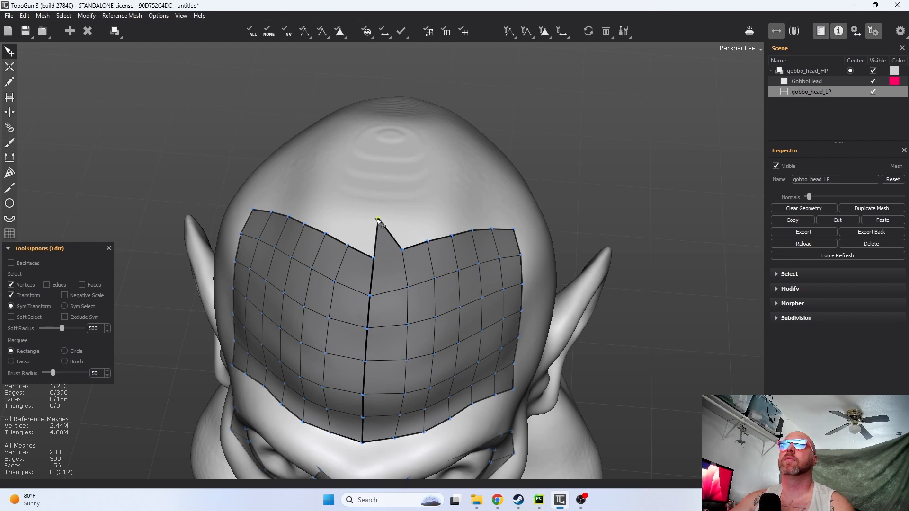
{"action": "left_click_drag", "start_coordinate": [374, 258], "coordinate": [379, 211]}
{"action": "left_click", "coordinate": [641, 169]}
{"action": "left_click_drag", "start_coordinate": [371, 261], "coordinate": [382, 213]}
{"action": "left_click_drag", "start_coordinate": [402, 249], "coordinate": [497, 222]}
{"action": "left_click_drag", "start_coordinate": [587, 249], "coordinate": [557, 153], "text": "alt"}
- Bridge the forehead patch's outer lower corner to the eye ring with the Create tool, building symmetrical quads above the outer eye
{"action": "left_click", "coordinate": [9, 66]}
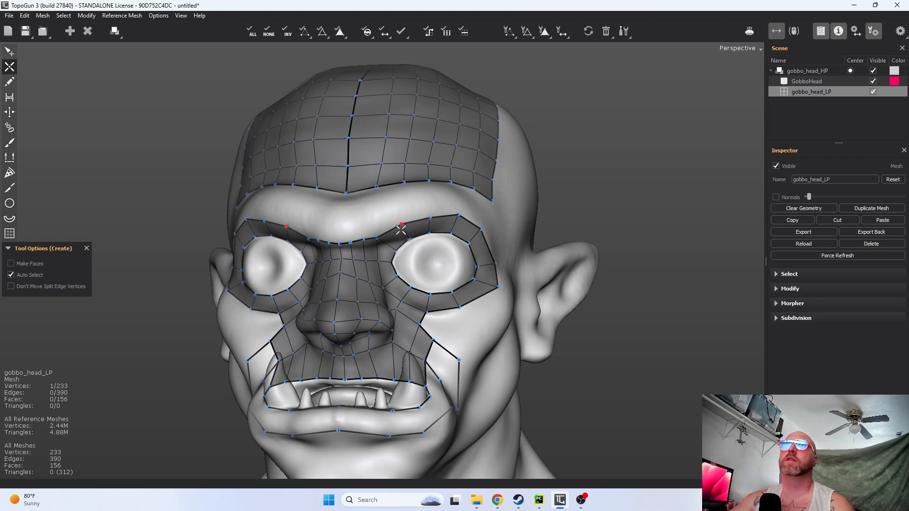
{"action": "left_click_drag", "start_coordinate": [350, 215], "coordinate": [356, 231], "text": "alt"}
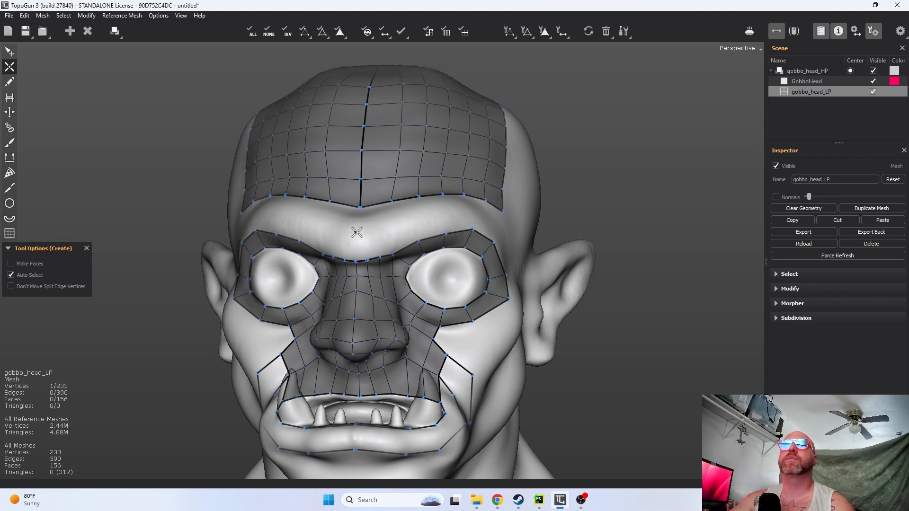
{"action": "left_click_drag", "start_coordinate": [481, 227], "coordinate": [426, 258], "text": "alt"}
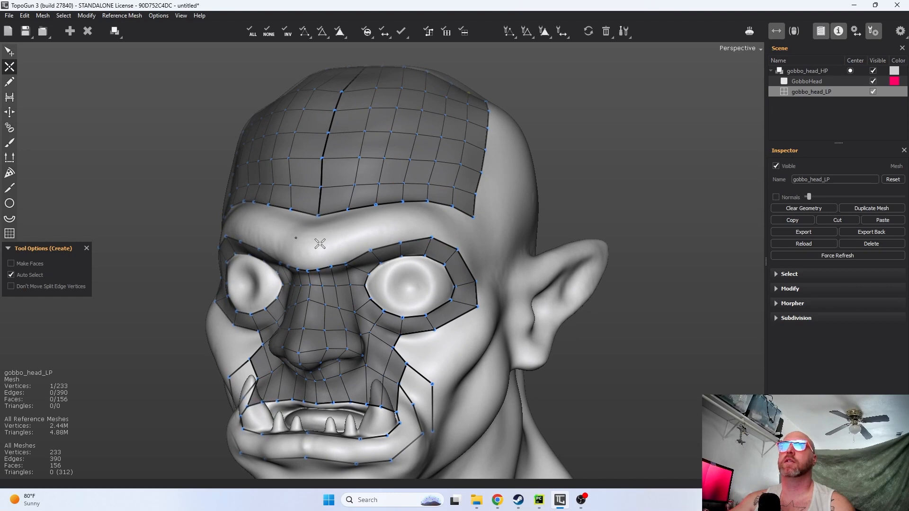
{"action": "left_click_drag", "start_coordinate": [318, 246], "coordinate": [375, 241], "text": "alt"}
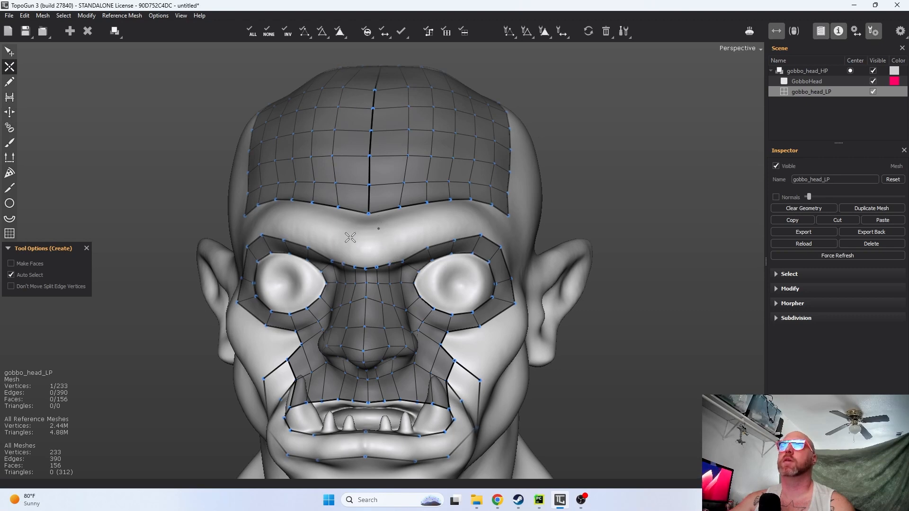
{"action": "middle_click_drag", "start_coordinate": [424, 237], "coordinate": [357, 222]}
{"action": "left_click_drag", "start_coordinate": [360, 220], "coordinate": [318, 221], "text": "alt"}
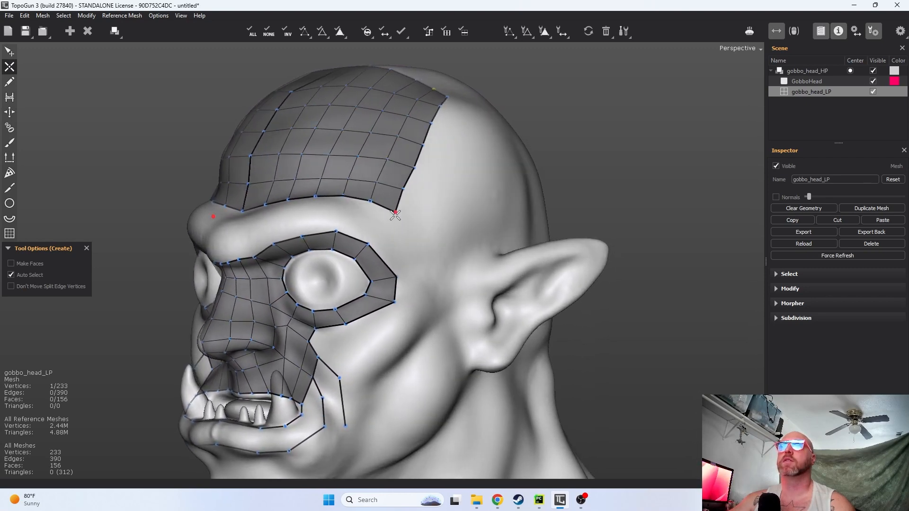
{"action": "left_click", "coordinate": [368, 244]}
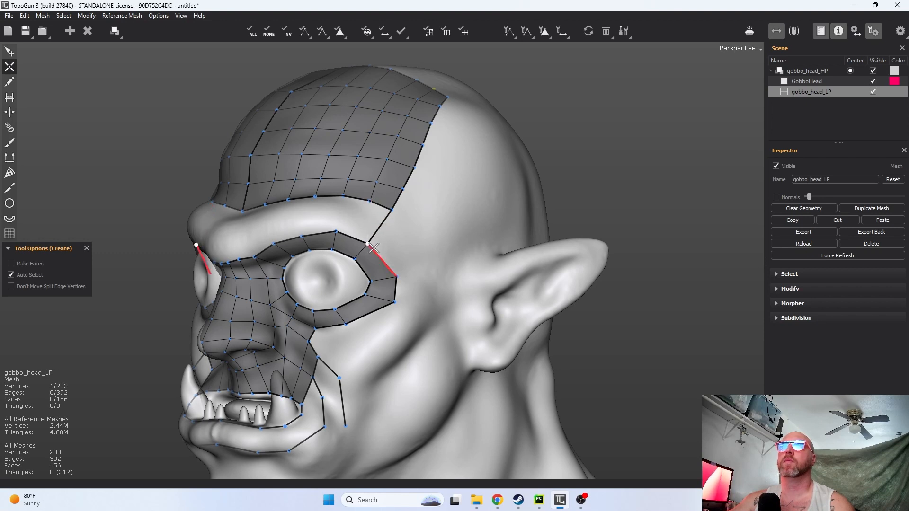
{"action": "left_click", "coordinate": [335, 231]}
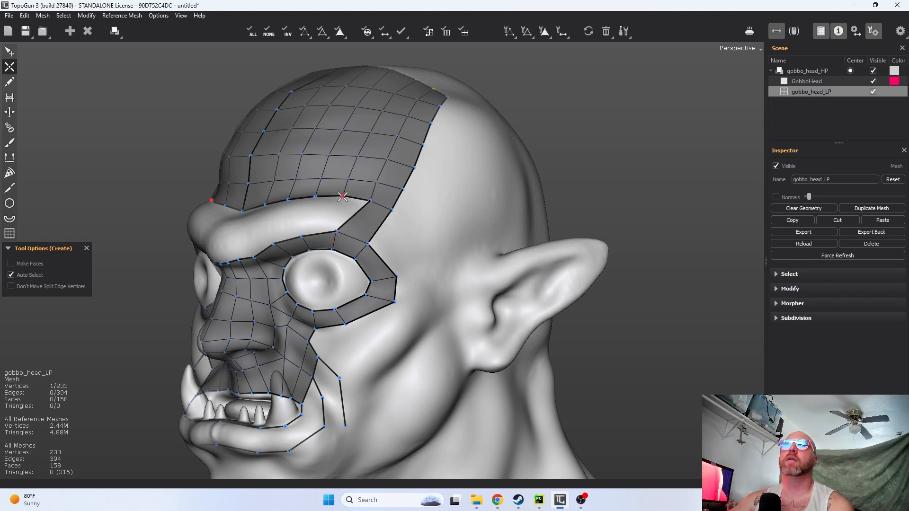
{"action": "left_click", "coordinate": [302, 236]}
- Extend the strip between the forehead patch and eye ring inward over the brow and split it with a horizontal edge row
{"action": "left_click_drag", "start_coordinate": [339, 204], "coordinate": [415, 209], "text": "alt"}
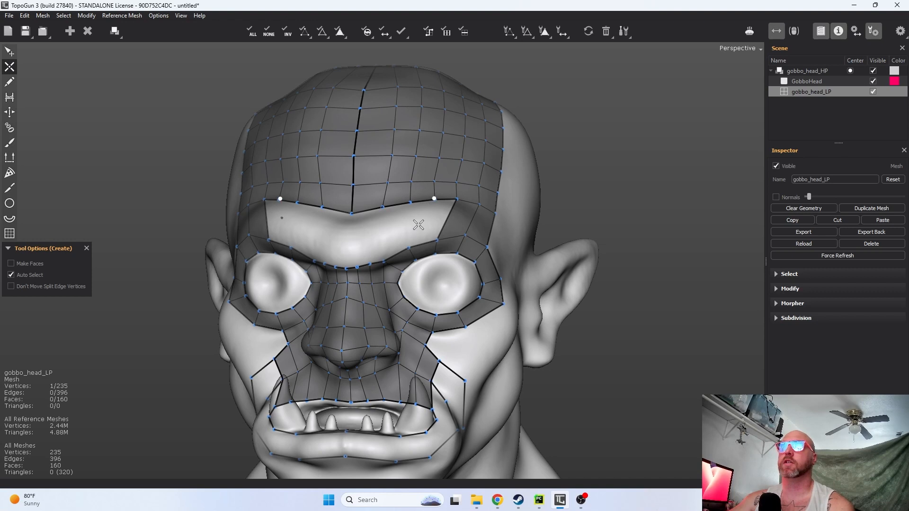
{"action": "left_click", "coordinate": [407, 246]}
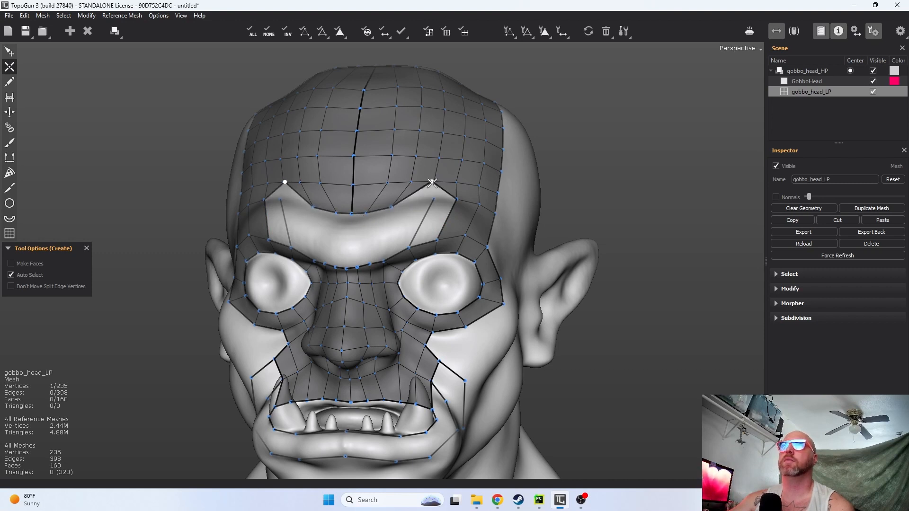
{"action": "left_click", "coordinate": [422, 200]}
{"action": "left_click_drag", "start_coordinate": [422, 199], "coordinate": [411, 228]}
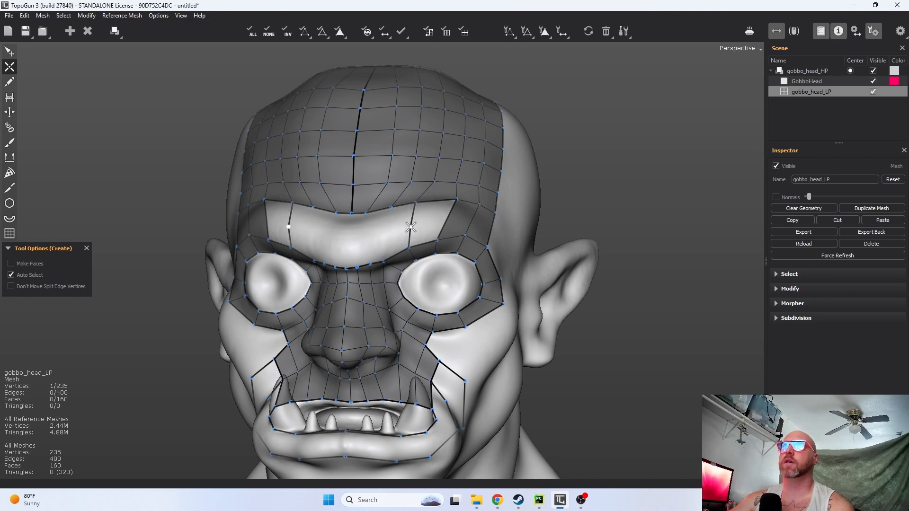
{"action": "left_click", "coordinate": [448, 217]}
{"action": "left_click", "coordinate": [491, 227]}
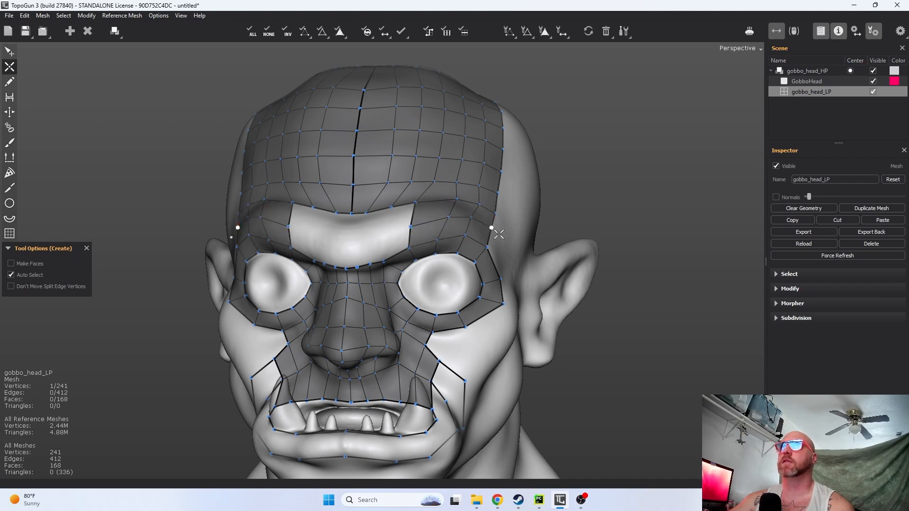
- Shift the vertex on the brow strip's outer border slightly inward to even out the quads beside the eye
{"action": "left_click_drag", "start_coordinate": [484, 221], "coordinate": [420, 226], "text": "alt"}
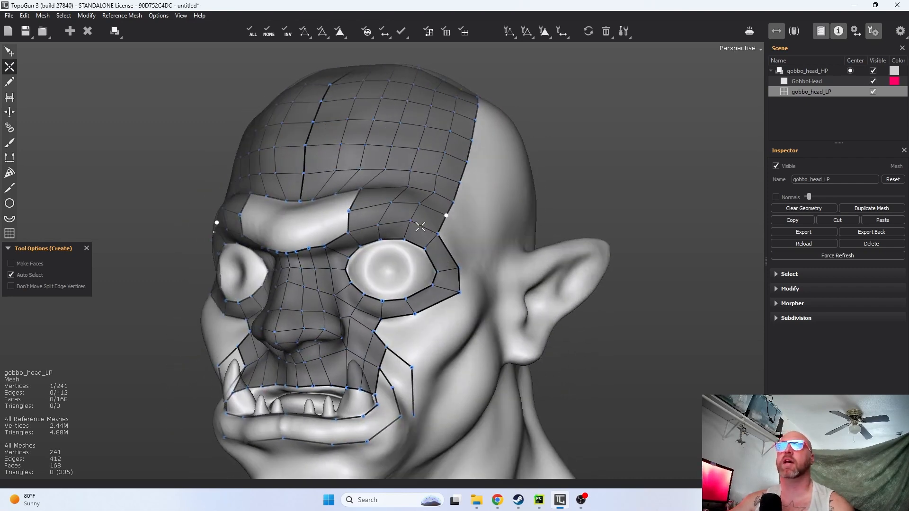
{"action": "left_click", "coordinate": [391, 203]}
{"action": "left_click_drag", "start_coordinate": [391, 204], "coordinate": [377, 206]}
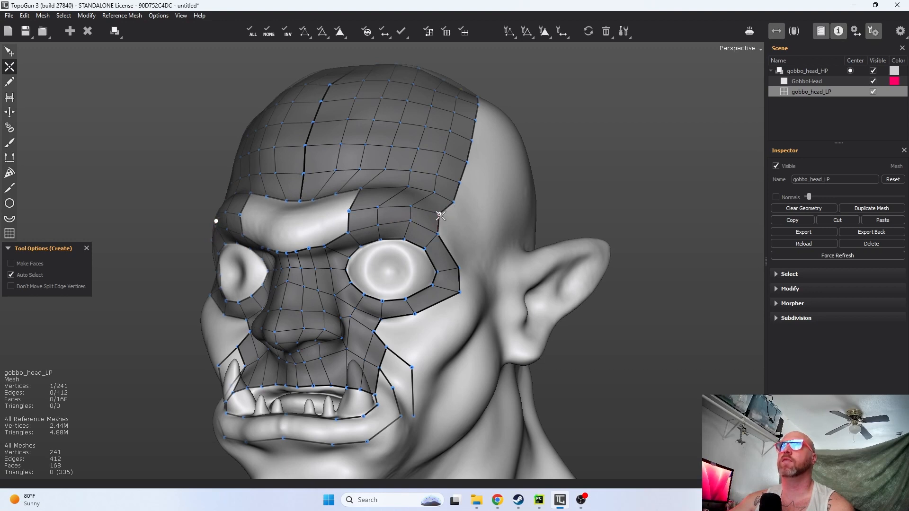
- Try to split the outer brow quads with an extra edge and undo it
{"action": "left_click", "coordinate": [407, 221]}
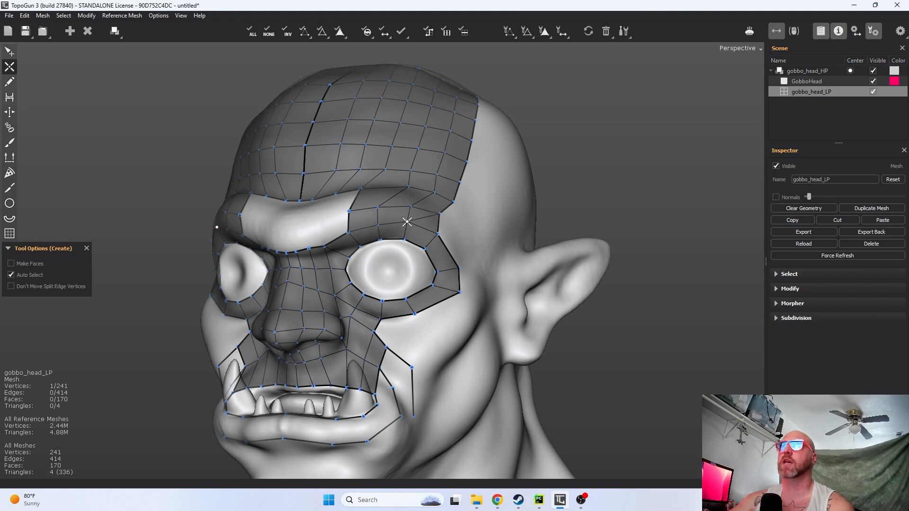
{"action": "key", "text": "ctrl+z"}
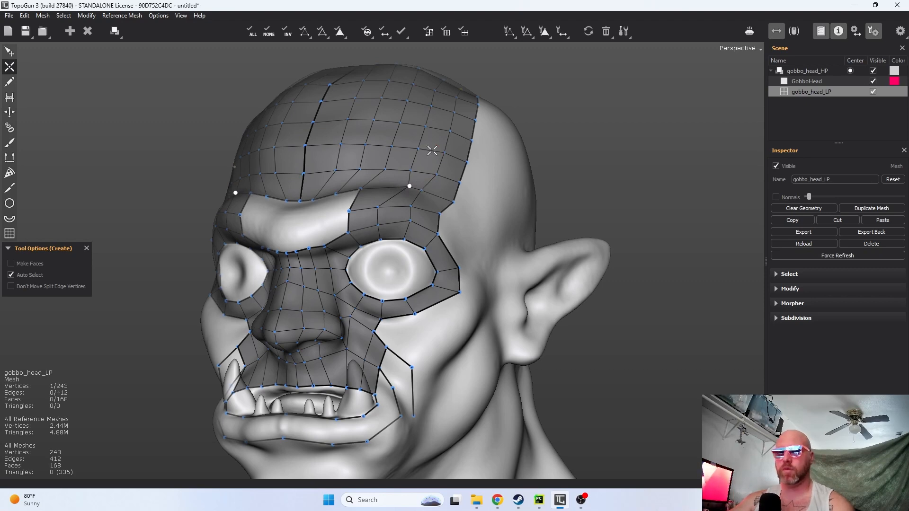
{"action": "key", "text": "super"}
{"action": "type", "text": "os"}
{"action": "left_click", "coordinate": [414, 4]}
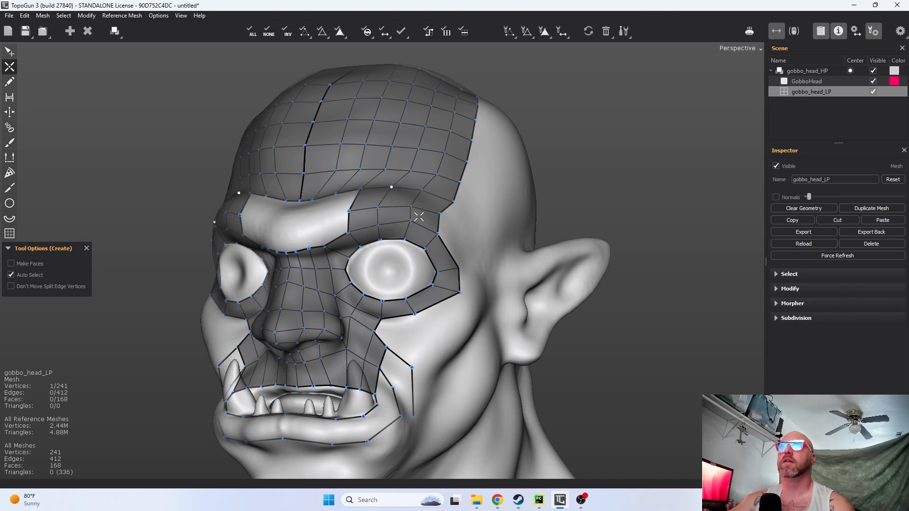
- Extend the brow strip's middle edge row from both sides across the gap above the nose, ending near the centre line
{"action": "left_click_drag", "start_coordinate": [375, 214], "coordinate": [433, 236], "text": "alt"}
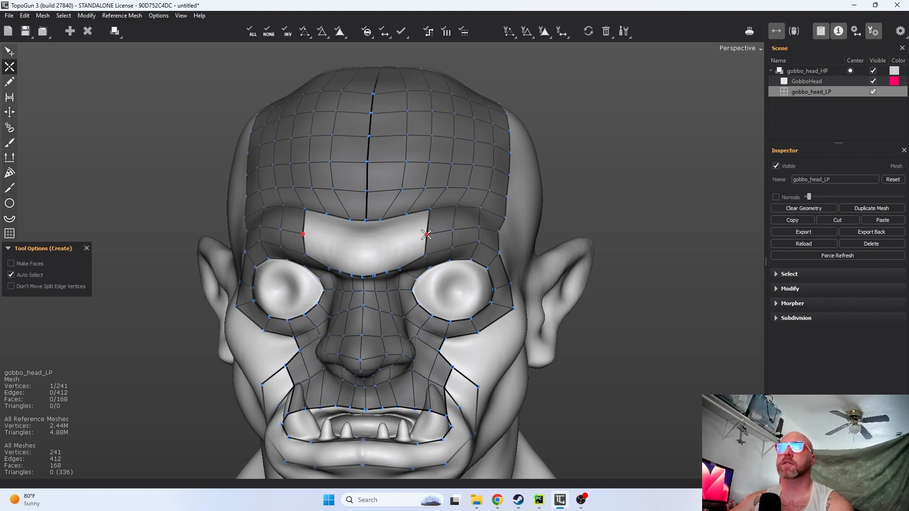
{"action": "left_click", "coordinate": [362, 246]}
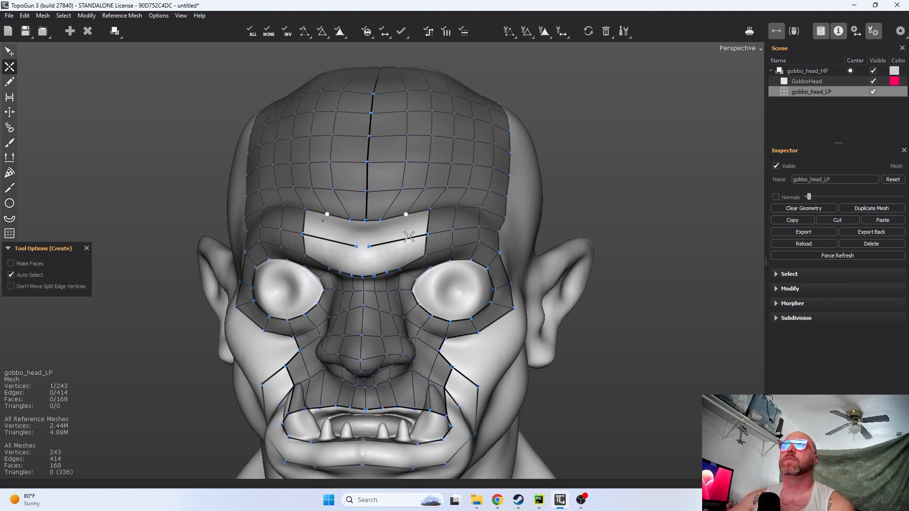
- Try one undivided edge from the forehead border down to the nose bridge across the new row, and delete it
{"action": "left_click", "coordinate": [399, 268]}
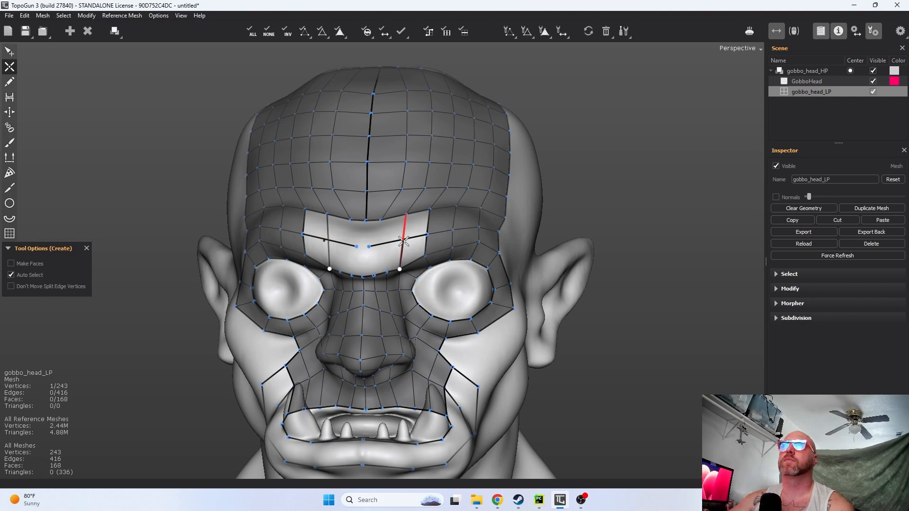
{"action": "right_click_drag", "start_coordinate": [345, 250], "coordinate": [367, 259]}
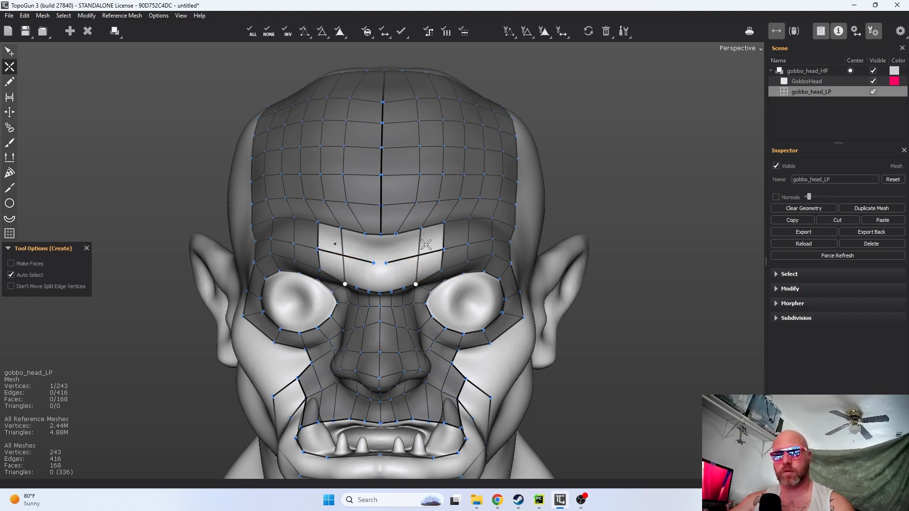
{"action": "middle_click_drag", "start_coordinate": [414, 244], "coordinate": [442, 257]}
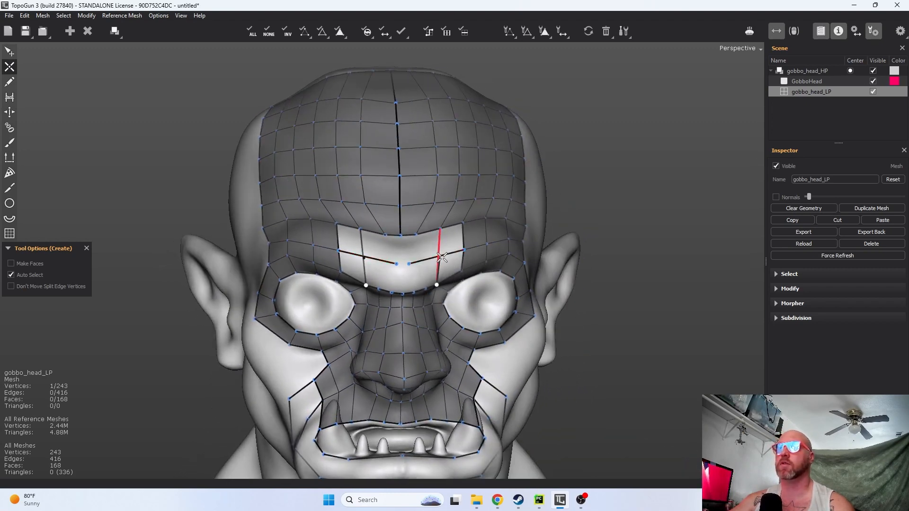
{"action": "left_click", "coordinate": [440, 258], "text": "ctrl"}
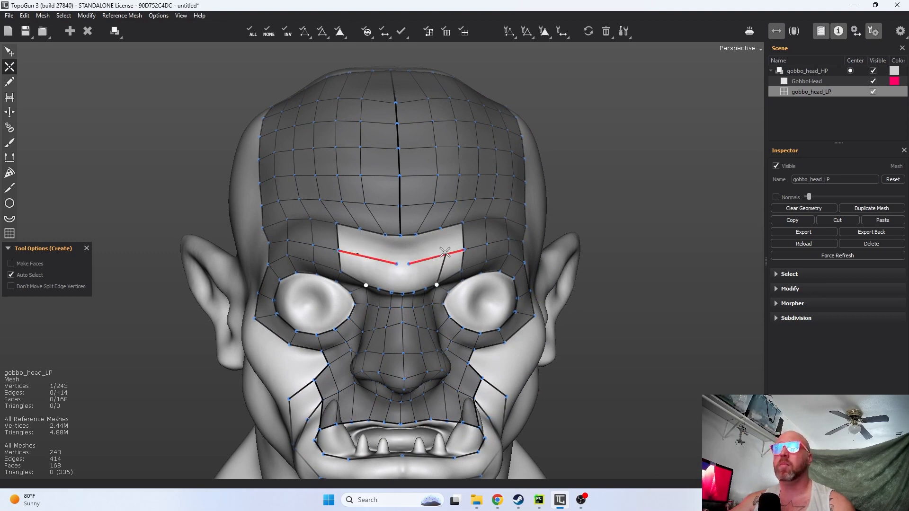
- Fill the sides of the gap above the nose with symmetrical quads, joining the middle row to the forehead border and nose bridge
{"action": "left_click", "coordinate": [441, 258]}
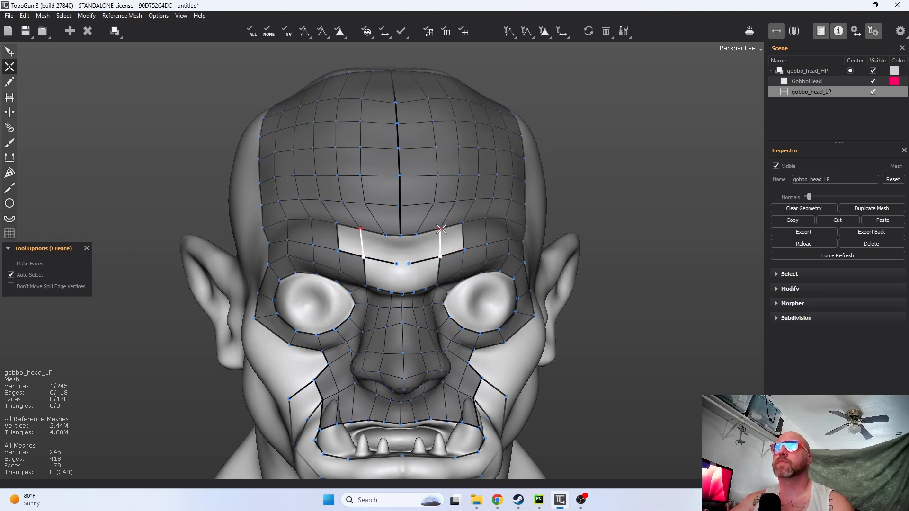
{"action": "left_click", "coordinate": [442, 232]}
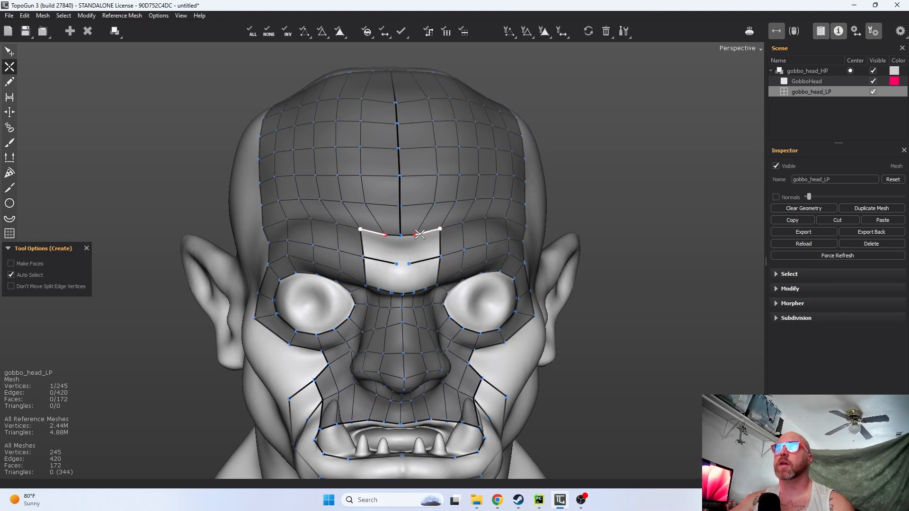
{"action": "left_click", "coordinate": [421, 261]}
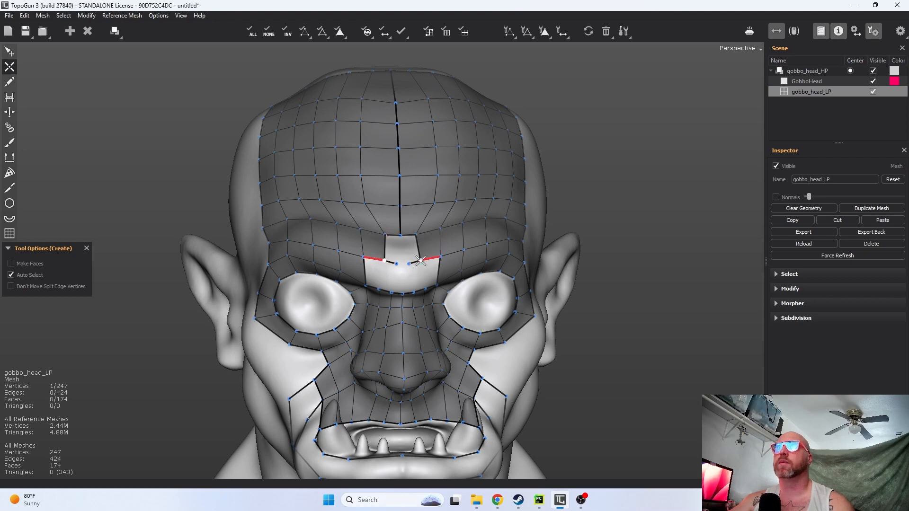
{"action": "left_click", "coordinate": [421, 288]}
{"action": "middle_click_drag", "start_coordinate": [420, 288], "coordinate": [437, 229]}
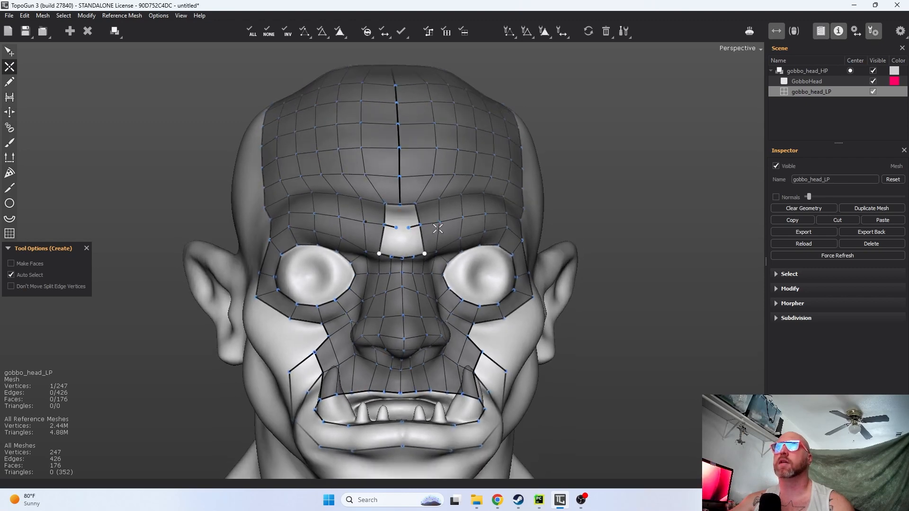
- Close the gap above the nose, joining the middle row's ends to the bridge and forehead centre and across through a new centre-line vertex
{"action": "left_click", "coordinate": [413, 257]}
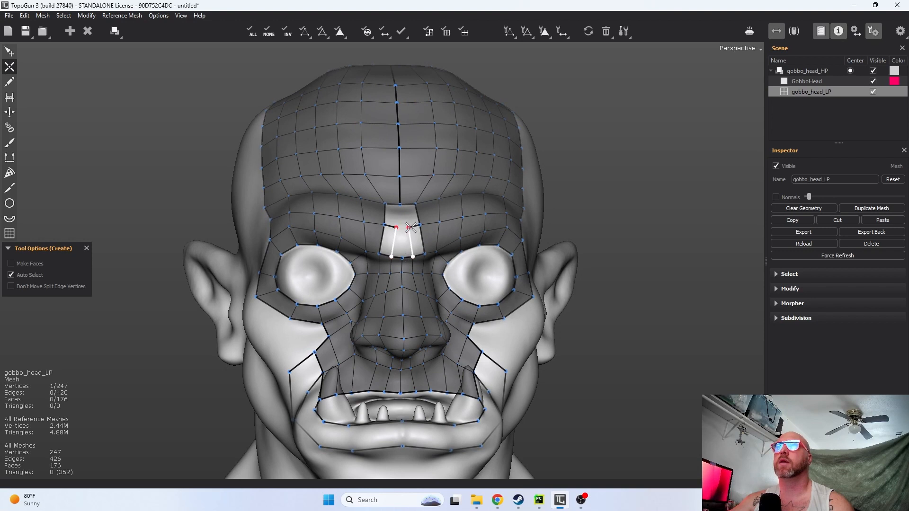
{"action": "left_click", "coordinate": [409, 228]}
{"action": "left_click", "coordinate": [399, 205]}
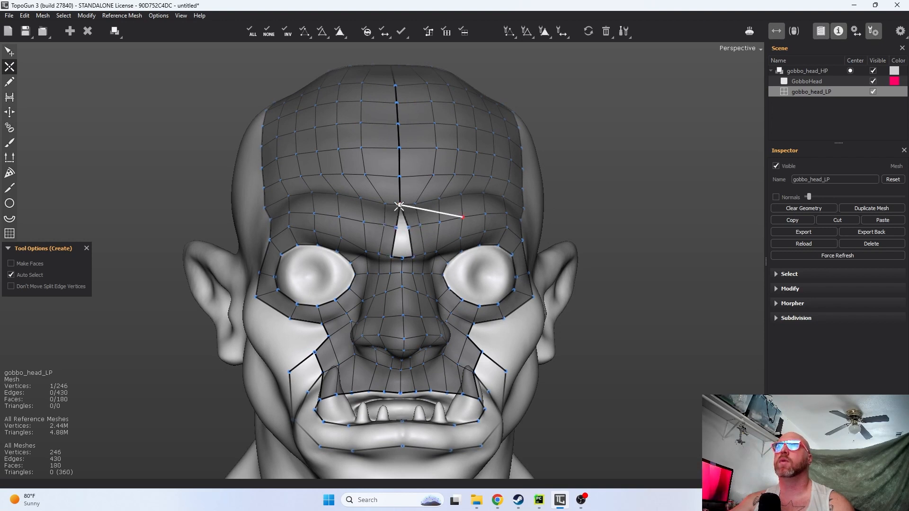
{"action": "left_click", "coordinate": [410, 226]}
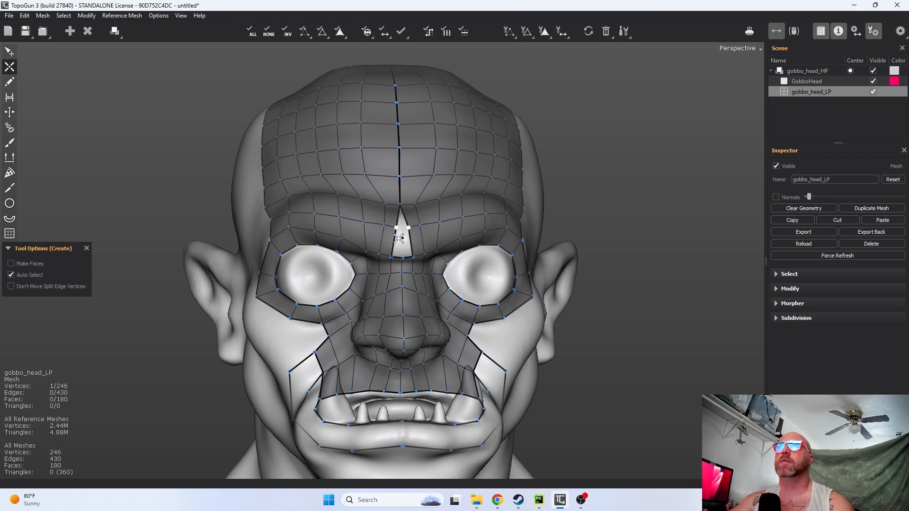
{"action": "left_click", "coordinate": [402, 236]}
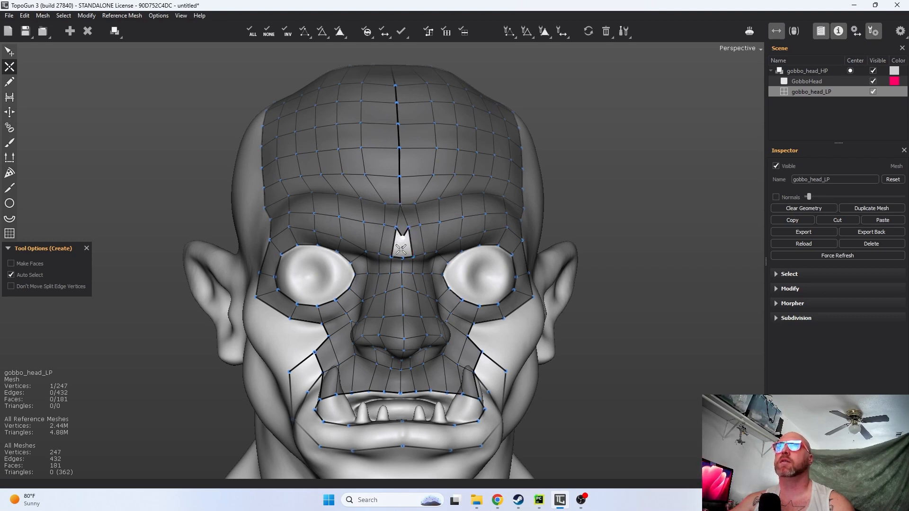
{"action": "left_click", "coordinate": [402, 258]}
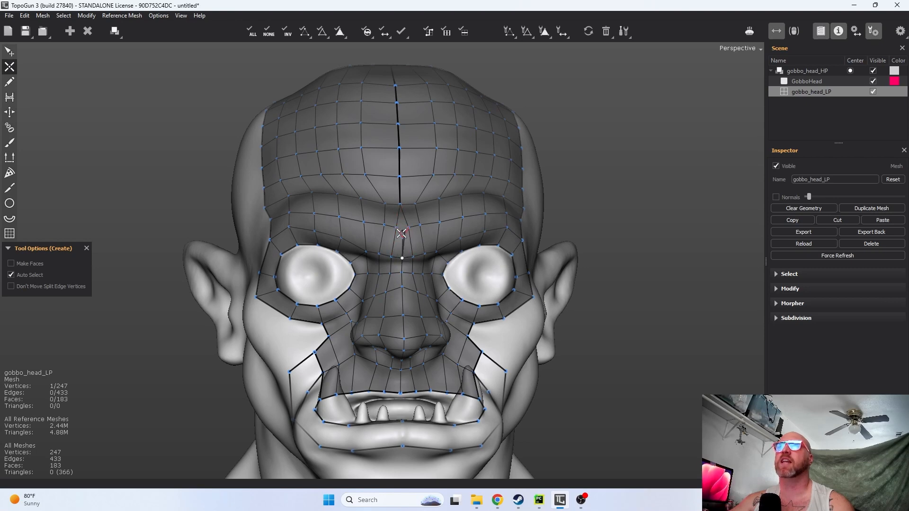
- Add the missing centre-line edge near the top of the forehead between the two uppermost inner vertices
{"action": "middle_click_drag", "start_coordinate": [590, 231], "coordinate": [496, 193]}
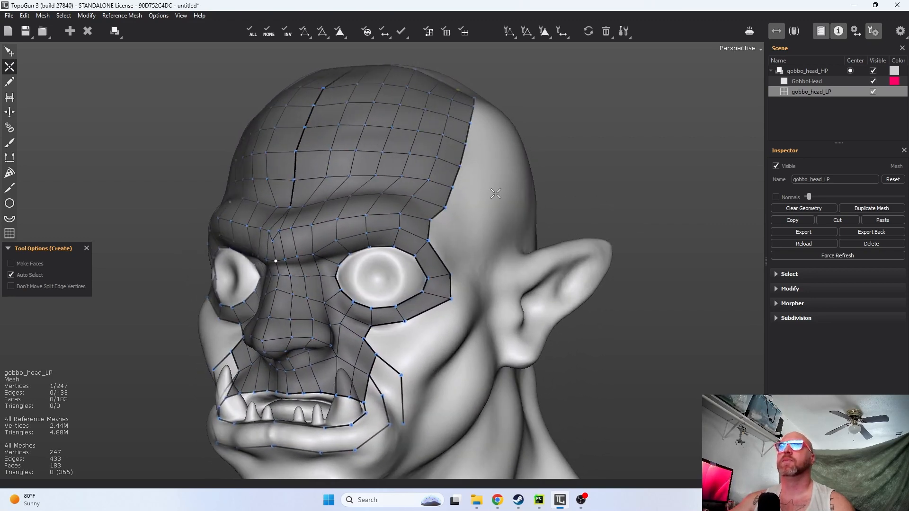
{"action": "middle_click_drag", "start_coordinate": [448, 235], "coordinate": [422, 223]}
{"action": "left_click_drag", "start_coordinate": [414, 235], "coordinate": [401, 168]}
{"action": "middle_click_drag", "start_coordinate": [457, 176], "coordinate": [432, 203]}
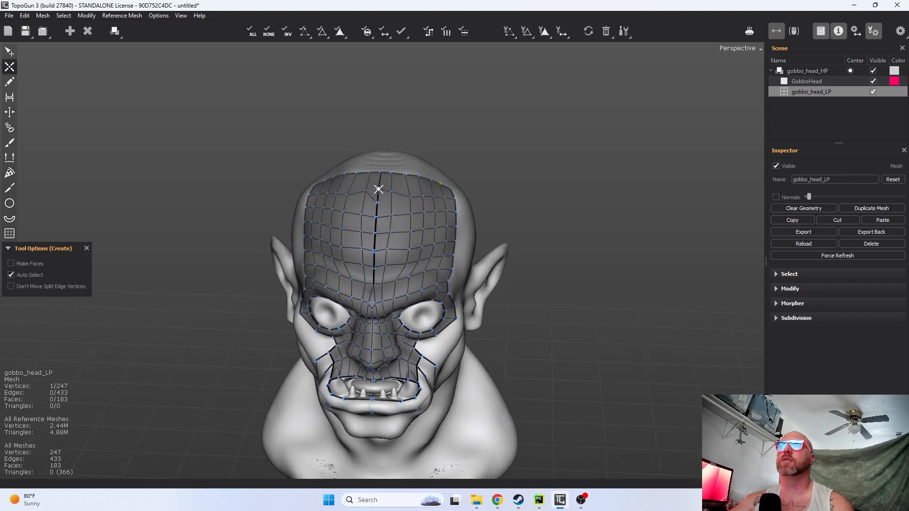
{"action": "left_click_drag", "start_coordinate": [376, 203], "coordinate": [378, 190]}
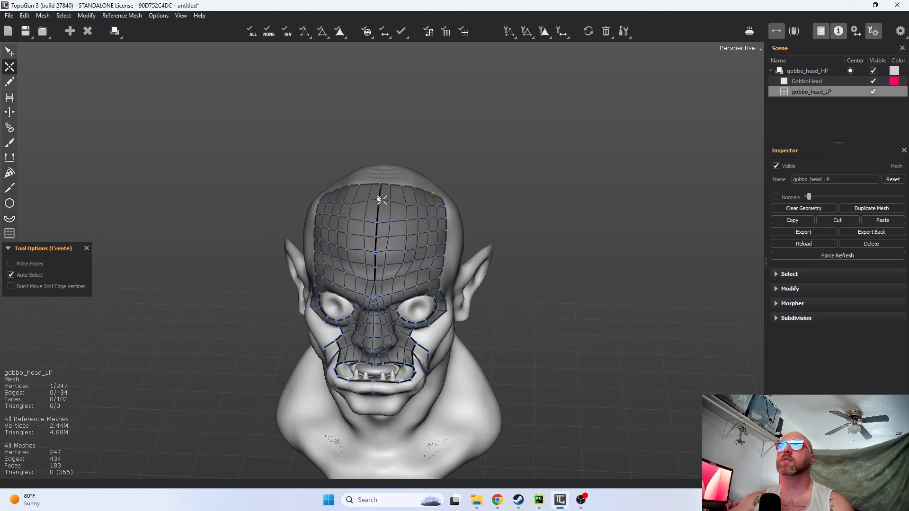
{"action": "scroll", "coordinate": [379, 194], "scroll_direction": "up", "scroll_amount": 5}
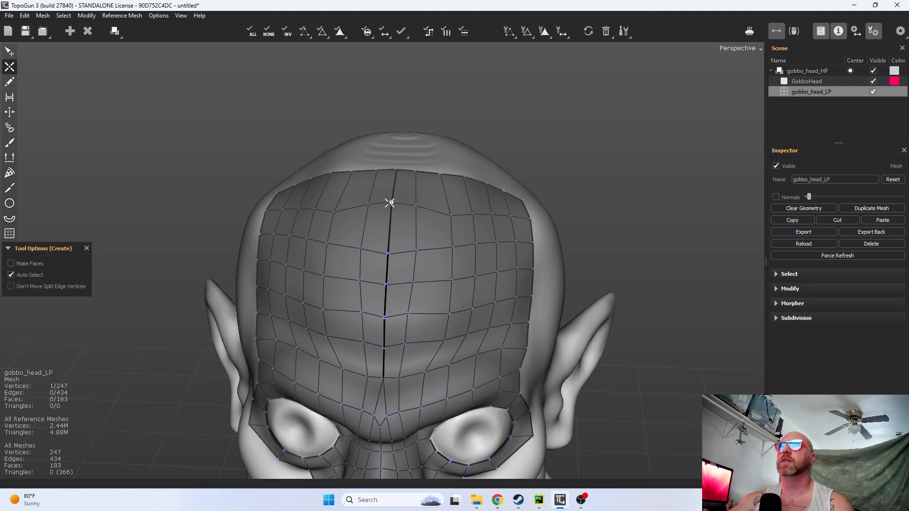
- Examine the low-poly mesh around the mouth, lips, tusks and cheeks from the front and both sides
{"action": "scroll", "coordinate": [431, 294], "scroll_direction": "down", "scroll_amount": 3}
{"action": "scroll", "coordinate": [618, 319], "scroll_direction": "down", "scroll_amount": 1}
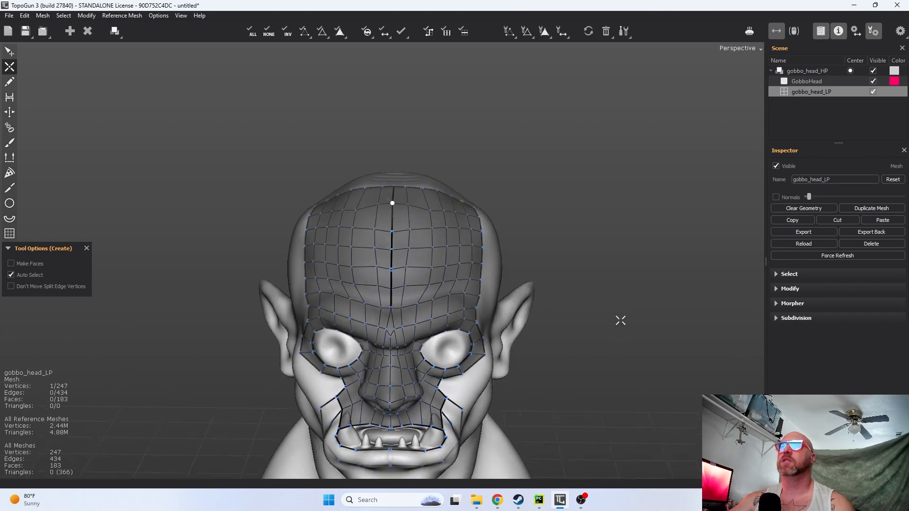
{"action": "left_click_drag", "start_coordinate": [612, 312], "coordinate": [512, 316], "text": "alt"}
{"action": "middle_click_drag", "start_coordinate": [430, 334], "coordinate": [477, 264], "text": "alt"}
{"action": "middle_click_drag", "start_coordinate": [413, 418], "coordinate": [497, 366], "text": "alt"}
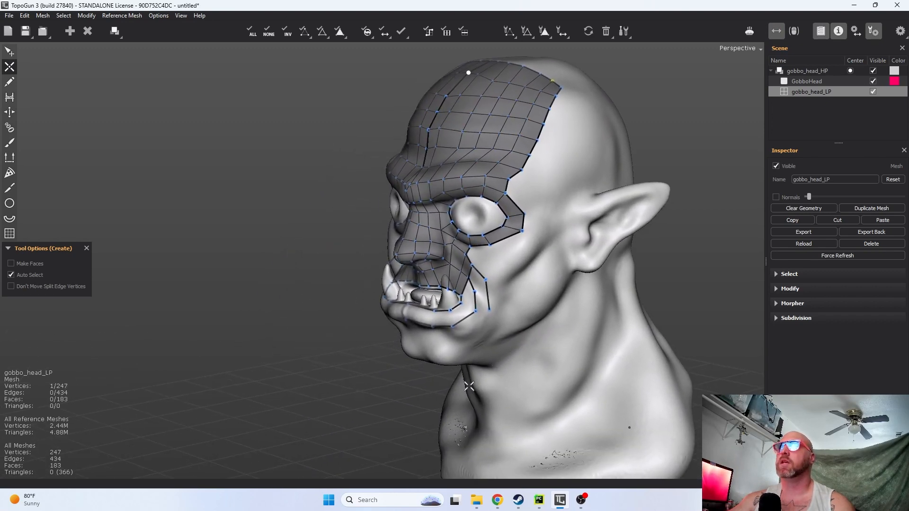
{"action": "left_click_drag", "start_coordinate": [463, 386], "coordinate": [580, 322], "text": "alt"}
{"action": "middle_click_drag", "start_coordinate": [581, 313], "coordinate": [469, 327], "text": "alt"}
{"action": "scroll", "coordinate": [471, 334], "scroll_direction": "up", "scroll_amount": 3}
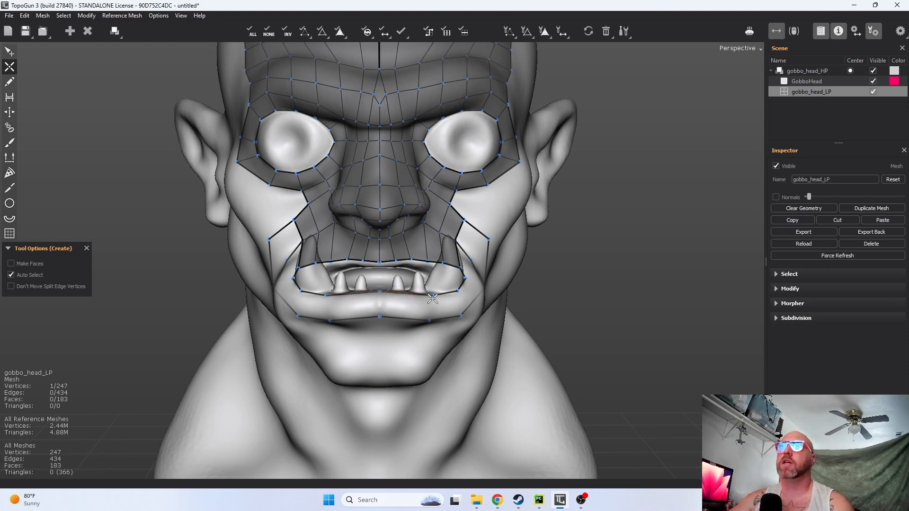
{"action": "middle_click_drag", "start_coordinate": [476, 355], "coordinate": [561, 302]}
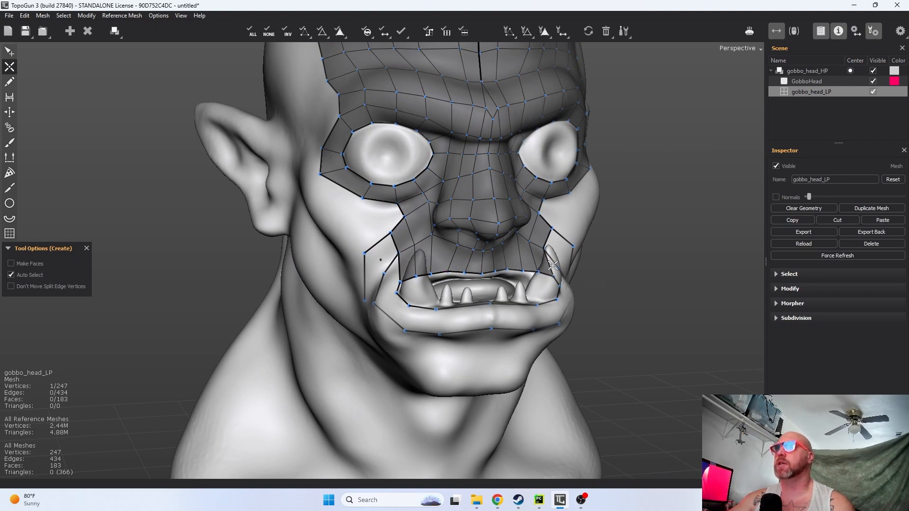
{"action": "middle_click_drag", "start_coordinate": [653, 243], "coordinate": [559, 180]}
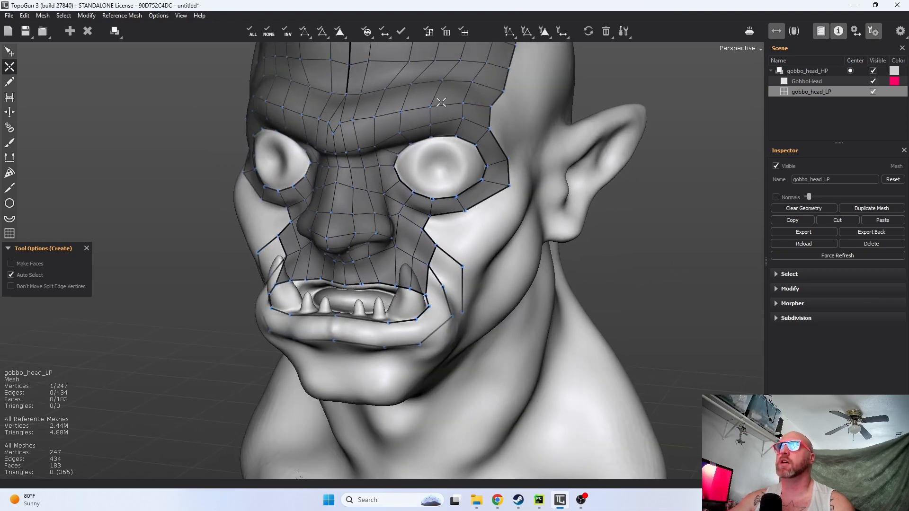
{"action": "scroll", "coordinate": [430, 174], "scroll_direction": "down", "scroll_amount": 2}
{"action": "middle_click_drag", "start_coordinate": [428, 177], "coordinate": [368, 248]}
{"action": "scroll", "coordinate": [368, 244], "scroll_direction": "down", "scroll_amount": 2}
{"action": "scroll", "coordinate": [367, 245], "scroll_direction": "up", "scroll_amount": 4}
{"action": "middle_click_drag", "start_coordinate": [359, 298], "coordinate": [385, 308]}
{"action": "scroll", "coordinate": [359, 296], "scroll_direction": "up", "scroll_amount": 2}
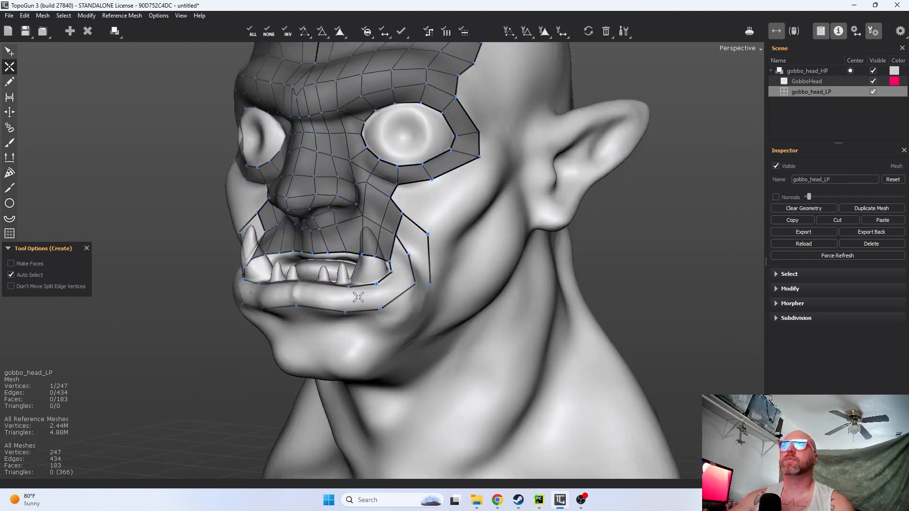
{"action": "middle_click_drag", "start_coordinate": [328, 325], "coordinate": [474, 313]}
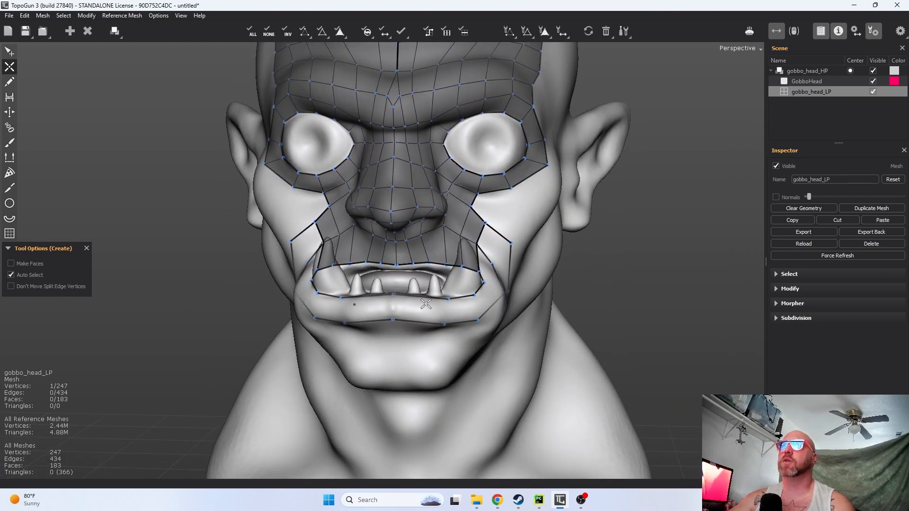
{"action": "middle_click_drag", "start_coordinate": [564, 305], "coordinate": [239, 291]}
{"action": "middle_click_drag", "start_coordinate": [308, 323], "coordinate": [558, 300]}
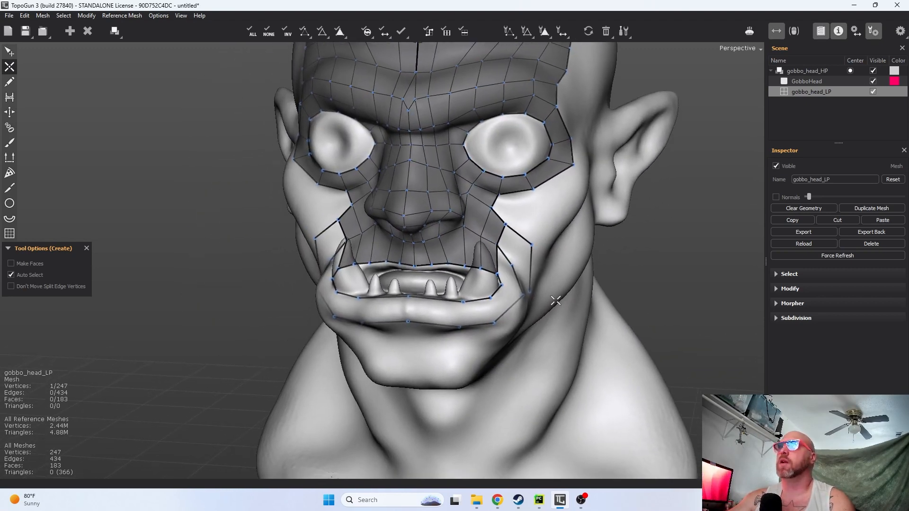
- Try to insert symmetrical vertices into the upper lip border beside the tusks
{"action": "left_click", "coordinate": [489, 272]}
{"action": "middle_click_drag", "start_coordinate": [569, 306], "coordinate": [172, 255]}
{"action": "middle_click_drag", "start_coordinate": [254, 266], "coordinate": [542, 293]}
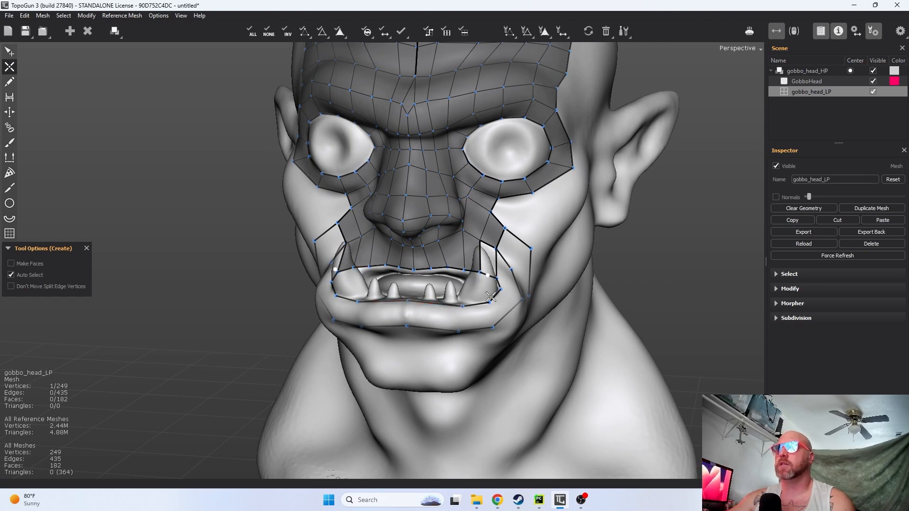
{"action": "middle_click_drag", "start_coordinate": [589, 300], "coordinate": [428, 296]}
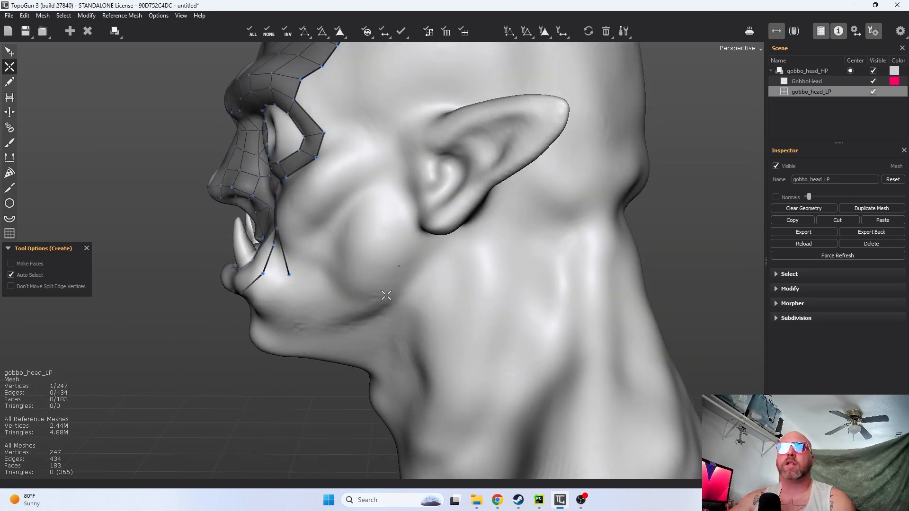
- Connect the lower eye ring to the upper cheek vertex on both sides, filling the notch beside the nose
{"action": "middle_click_drag", "start_coordinate": [223, 290], "coordinate": [458, 286]}
{"action": "middle_click_drag", "start_coordinate": [624, 253], "coordinate": [525, 256]}
{"action": "middle_click_drag", "start_coordinate": [659, 279], "coordinate": [520, 303]}
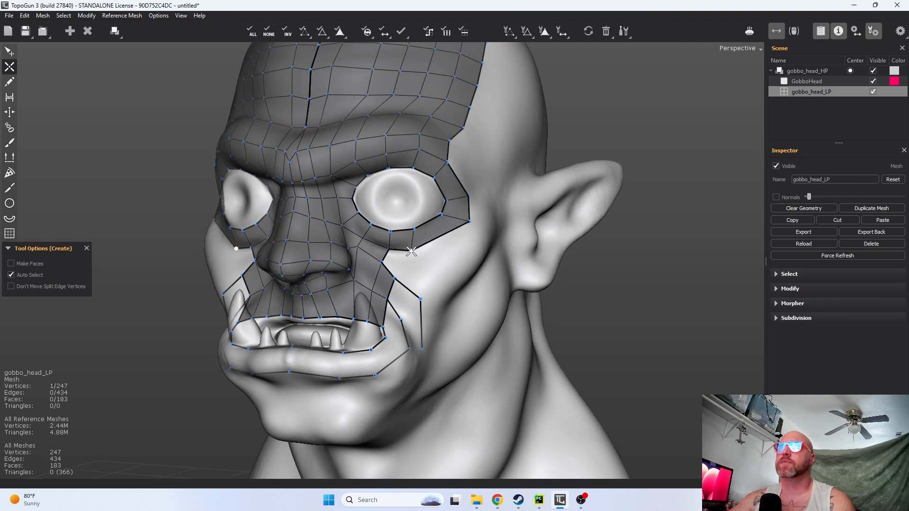
{"action": "left_click_drag", "start_coordinate": [415, 251], "coordinate": [397, 278]}
{"action": "mouse_move", "coordinate": [459, 278]}
{"action": "middle_mouse_down"}
{"action": "mouse_move", "coordinate": [407, 277]}
{"action": "mouse_move", "coordinate": [478, 278]}
{"action": "mouse_move", "coordinate": [326, 274]}
{"action": "mouse_move", "coordinate": [451, 271]}
{"action": "middle_mouse_up"}
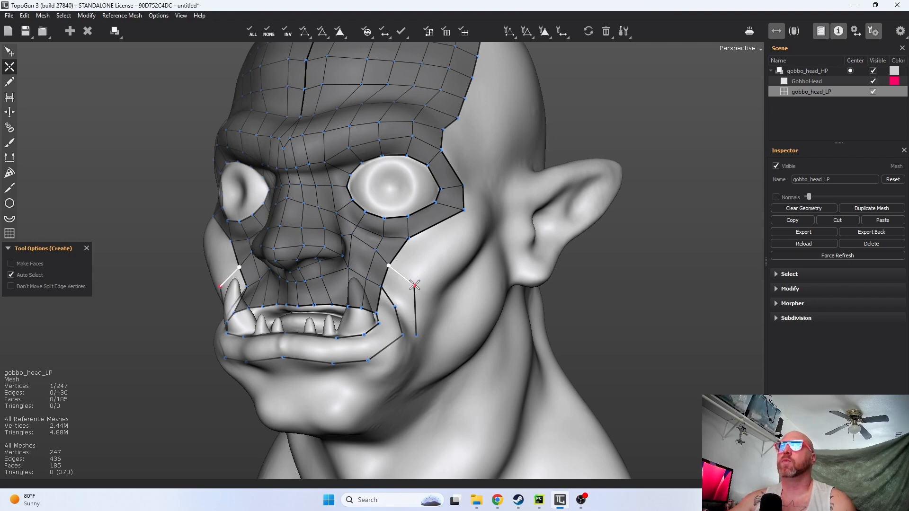
- Draw a four-sided patch with the Patch tool on the side of the head, between the forehead border and the area above the ear
{"action": "middle_click_drag", "start_coordinate": [498, 266], "coordinate": [451, 270]}
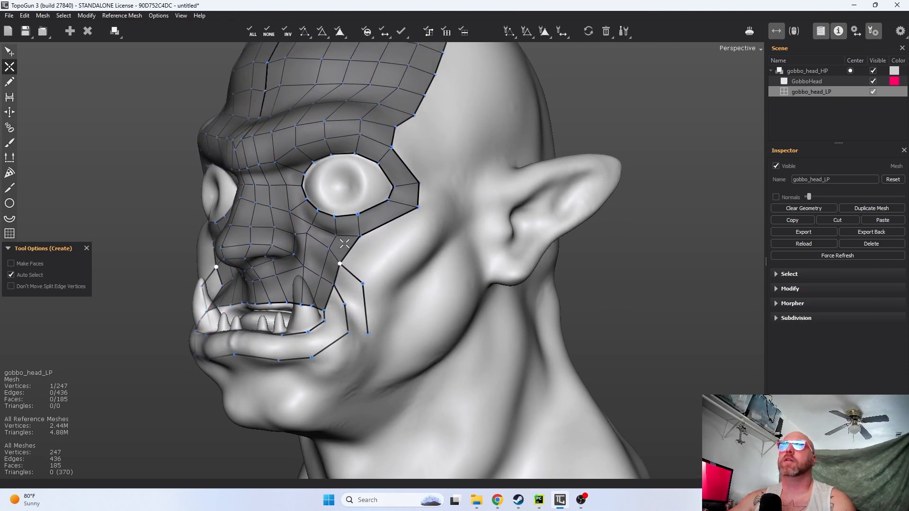
{"action": "middle_click_drag", "start_coordinate": [385, 251], "coordinate": [301, 239]}
{"action": "middle_click_drag", "start_coordinate": [334, 318], "coordinate": [221, 138]}
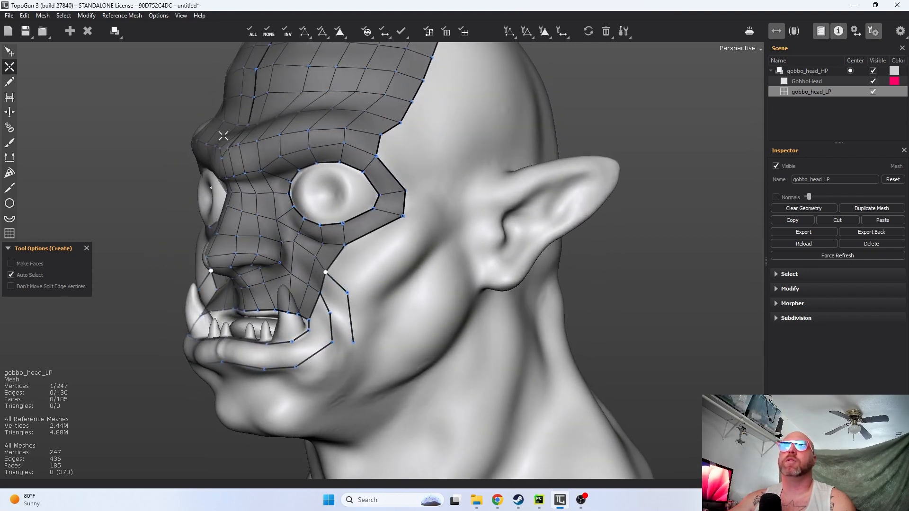
{"action": "left_click", "coordinate": [6, 234]}
{"action": "middle_click_drag", "start_coordinate": [416, 270], "coordinate": [375, 257]}
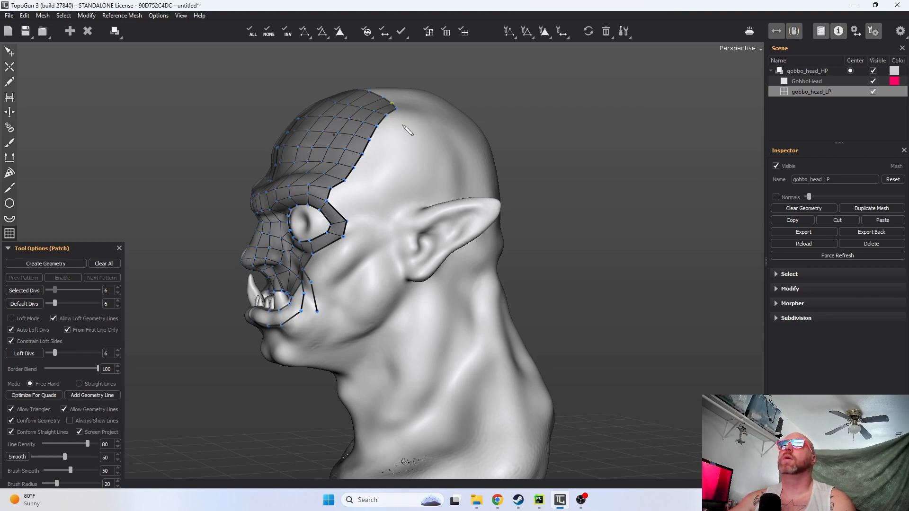
{"action": "left_click_drag", "start_coordinate": [390, 126], "coordinate": [337, 223]}
{"action": "middle_click_drag", "start_coordinate": [463, 190], "coordinate": [421, 225]}
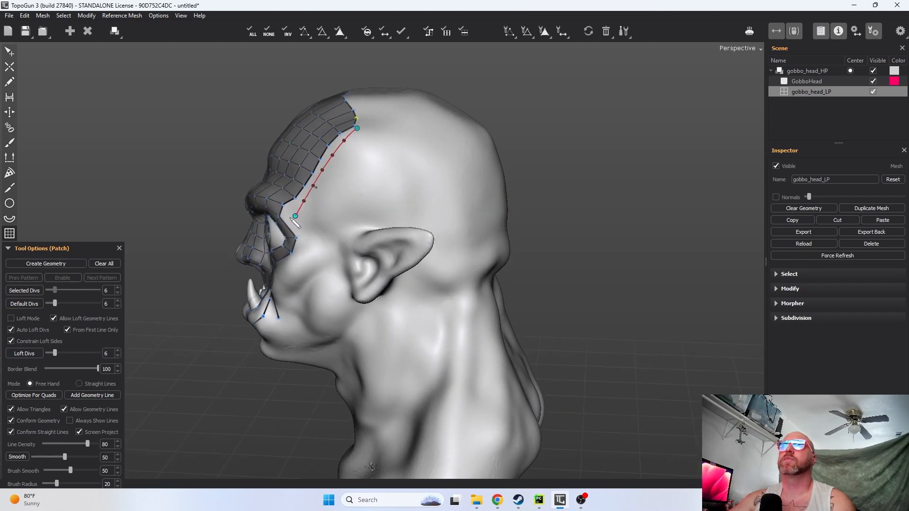
{"action": "mouse_move", "coordinate": [324, 221]}
{"action": "left_mouse_down"}
{"action": "mouse_move", "coordinate": [438, 226]}
{"action": "mouse_move", "coordinate": [412, 222]}
{"action": "mouse_move", "coordinate": [411, 105]}
{"action": "mouse_move", "coordinate": [378, 126]}
{"action": "mouse_move", "coordinate": [338, 134]}
{"action": "left_mouse_up"}
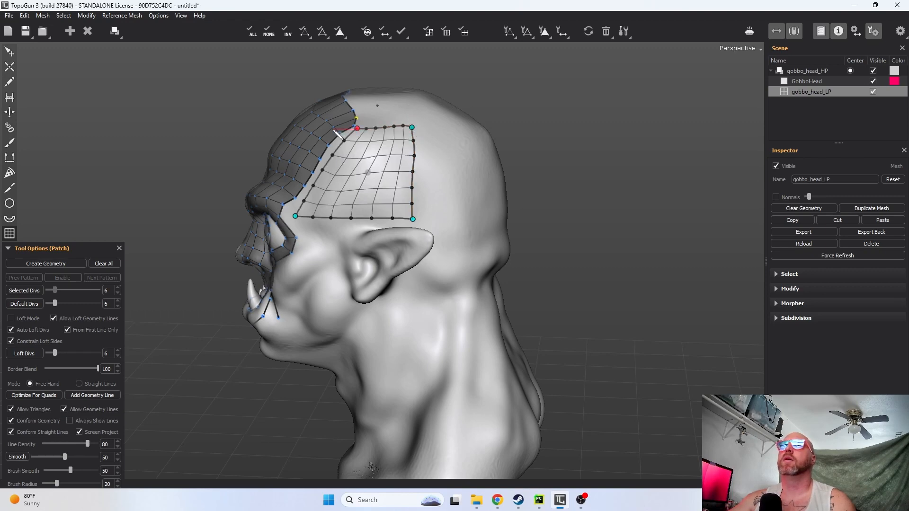
- Draw a patch line from the side patch's lower rear corner horizontally across the back of the head
{"action": "right_click_drag", "start_coordinate": [470, 188], "coordinate": [407, 139]}
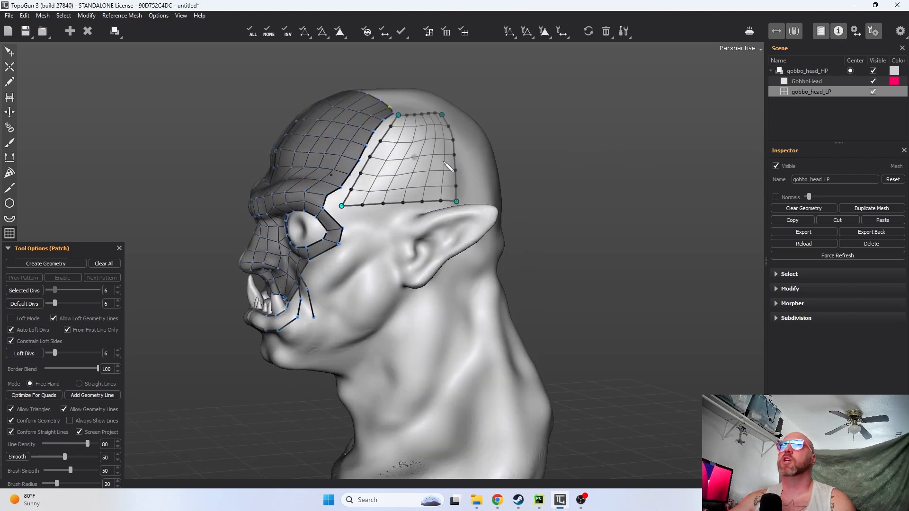
{"action": "right_click_drag", "start_coordinate": [430, 286], "coordinate": [554, 294]}
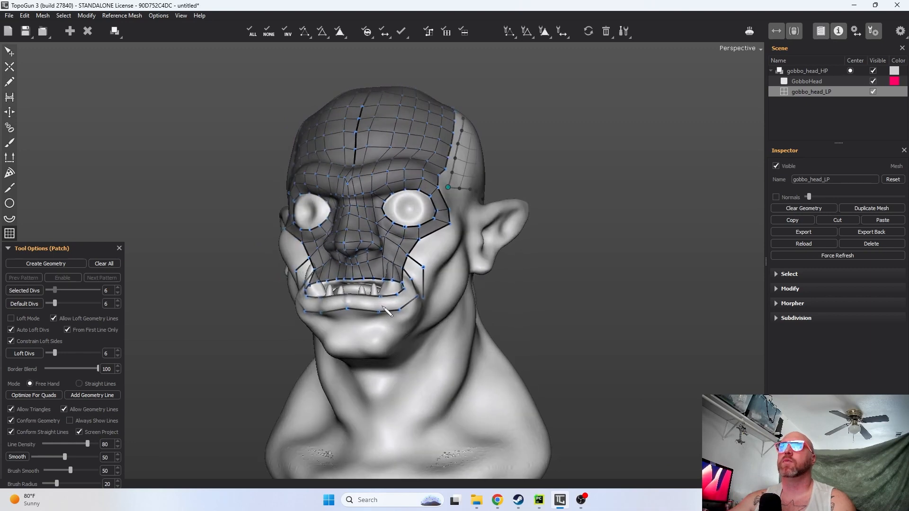
{"action": "right_click_drag", "start_coordinate": [500, 339], "coordinate": [257, 378]}
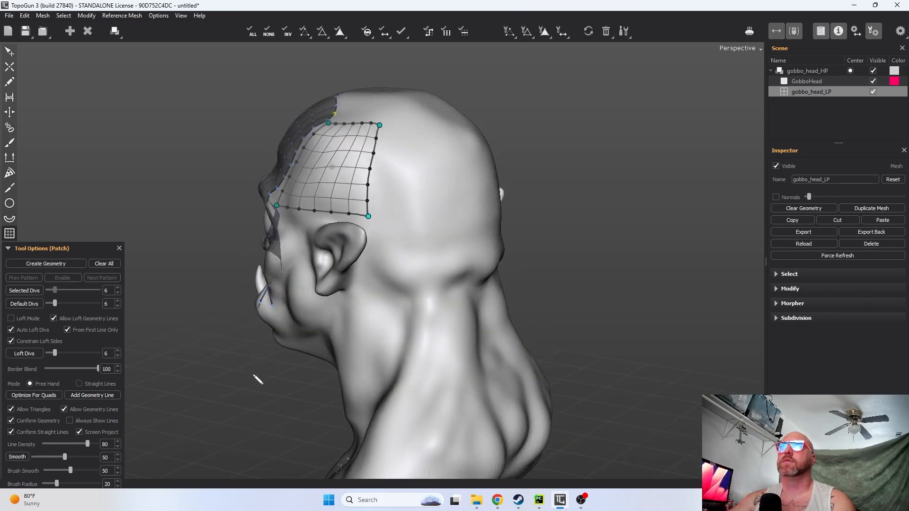
{"action": "right_click_drag", "start_coordinate": [360, 287], "coordinate": [468, 248]}
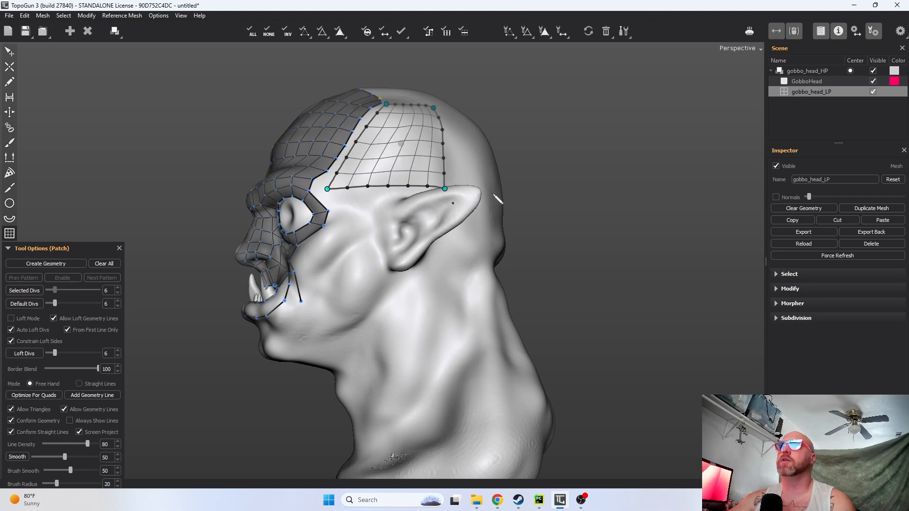
{"action": "right_click_drag", "start_coordinate": [502, 197], "coordinate": [294, 294]}
{"action": "right_click_drag", "start_coordinate": [352, 247], "coordinate": [373, 235]}
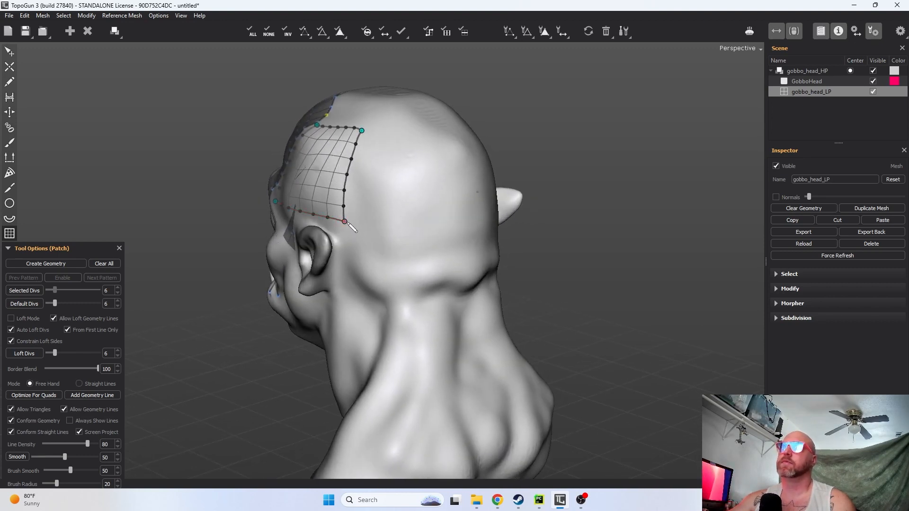
{"action": "mouse_move", "coordinate": [350, 226]}
{"action": "left_mouse_down"}
{"action": "mouse_move", "coordinate": [494, 217]}
{"action": "mouse_move", "coordinate": [474, 215]}
{"action": "left_mouse_up"}
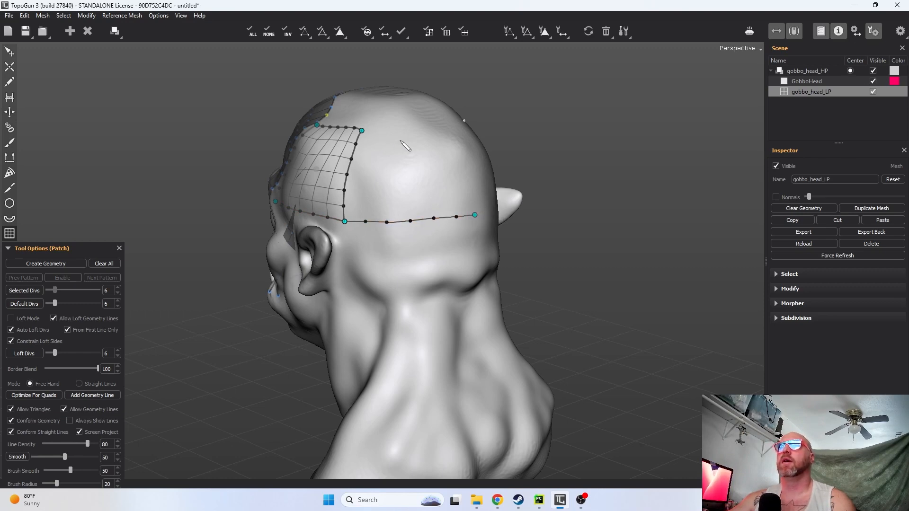
{"action": "mouse_move", "coordinate": [391, 179]}
{"action": "left_mouse_down", "text": "alt"}
{"action": "mouse_move", "coordinate": [548, 184]}
{"action": "mouse_move", "coordinate": [532, 166]}
{"action": "mouse_move", "coordinate": [688, 178]}
{"action": "mouse_move", "coordinate": [372, 174]}
{"action": "mouse_move", "coordinate": [572, 174]}
{"action": "mouse_move", "coordinate": [384, 189]}
{"action": "left_mouse_up", "text": "alt"}
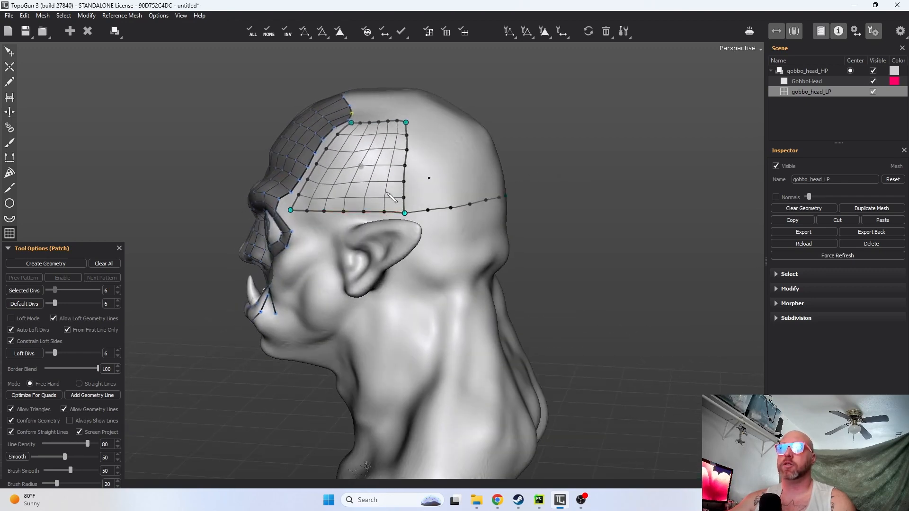
{"action": "left_click_drag", "start_coordinate": [581, 233], "coordinate": [375, 229], "text": "alt"}
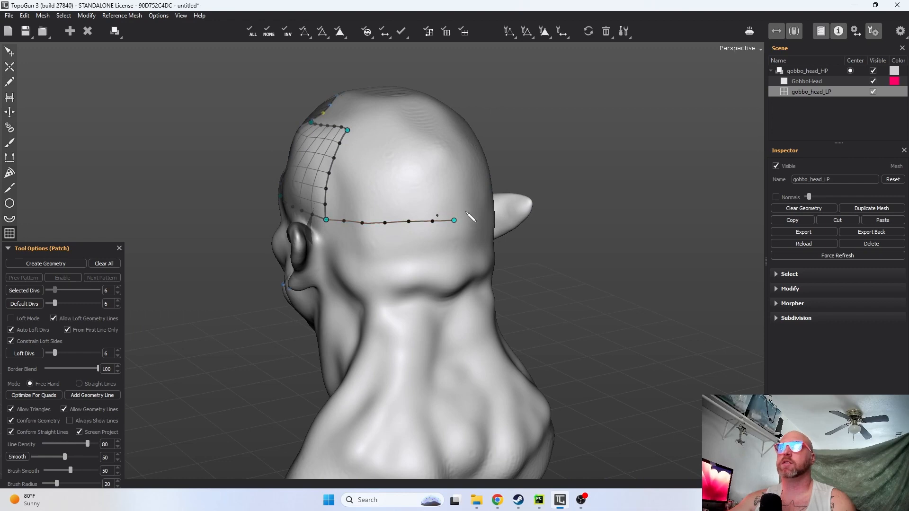
{"action": "left_click_drag", "start_coordinate": [334, 256], "coordinate": [461, 244], "text": "alt"}
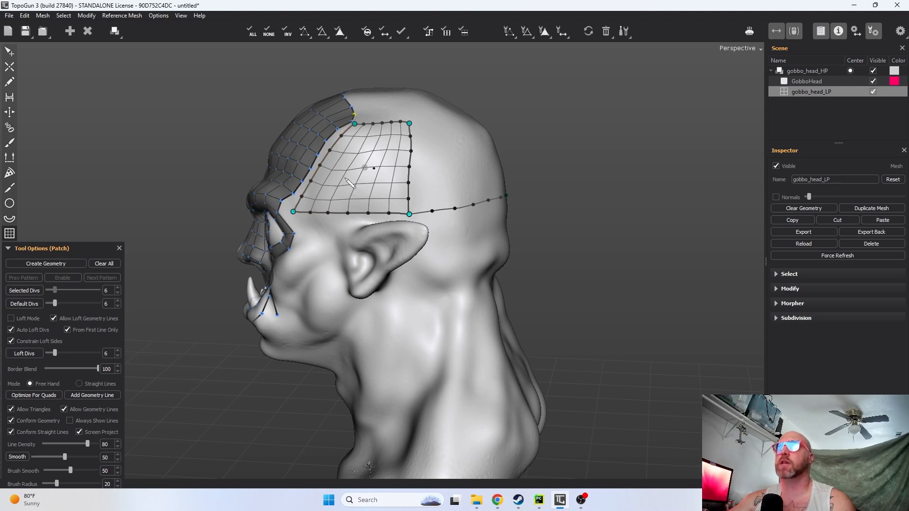
- Draw an upper line and a centre line to close the patch over the back of the head, and create geometry from both patches
{"action": "left_click_drag", "start_coordinate": [473, 280], "coordinate": [401, 164], "text": "alt"}
{"action": "left_click_drag", "start_coordinate": [592, 265], "coordinate": [399, 213], "text": "alt"}
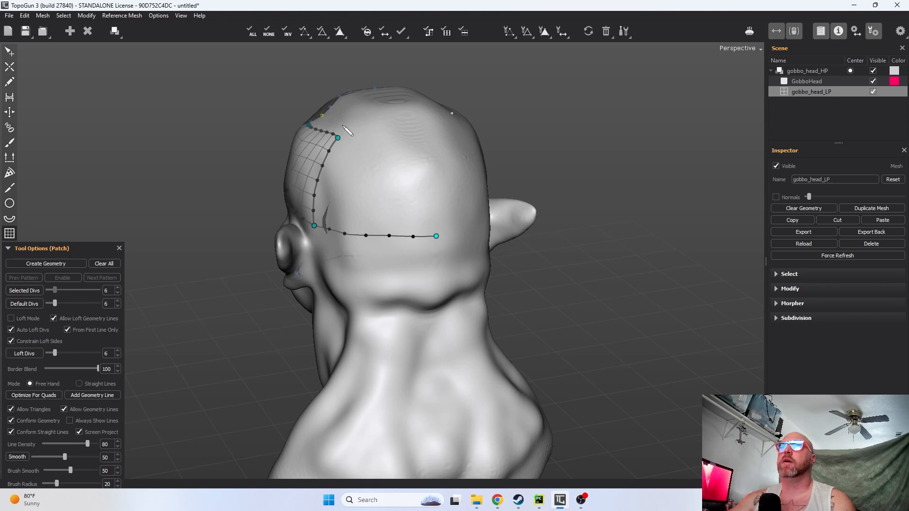
{"action": "left_click_drag", "start_coordinate": [360, 141], "coordinate": [438, 138]}
{"action": "mouse_move", "coordinate": [432, 214]}
{"action": "left_mouse_down", "text": "alt"}
{"action": "mouse_move", "coordinate": [408, 147]}
{"action": "mouse_move", "coordinate": [408, 277]}
{"action": "mouse_move", "coordinate": [425, 261]}
{"action": "left_mouse_up", "text": "alt"}
{"action": "key", "text": "ctrl+z"}
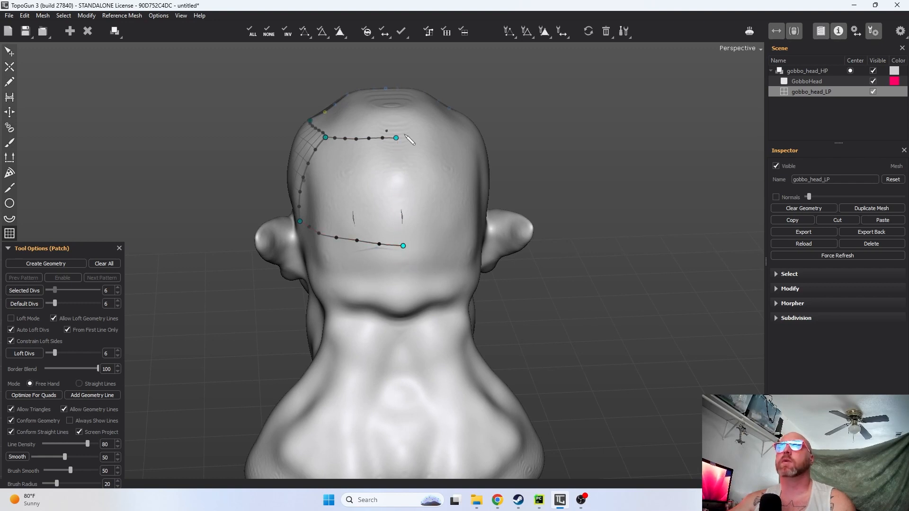
{"action": "left_click_drag", "start_coordinate": [399, 138], "coordinate": [405, 264]}
{"action": "middle_click_drag", "start_coordinate": [286, 175], "coordinate": [442, 183]}
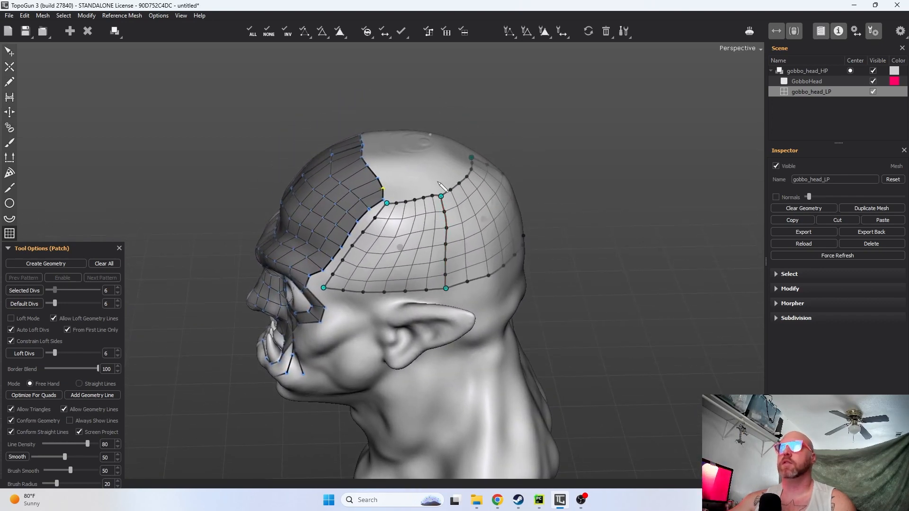
{"action": "key", "text": "Return"}
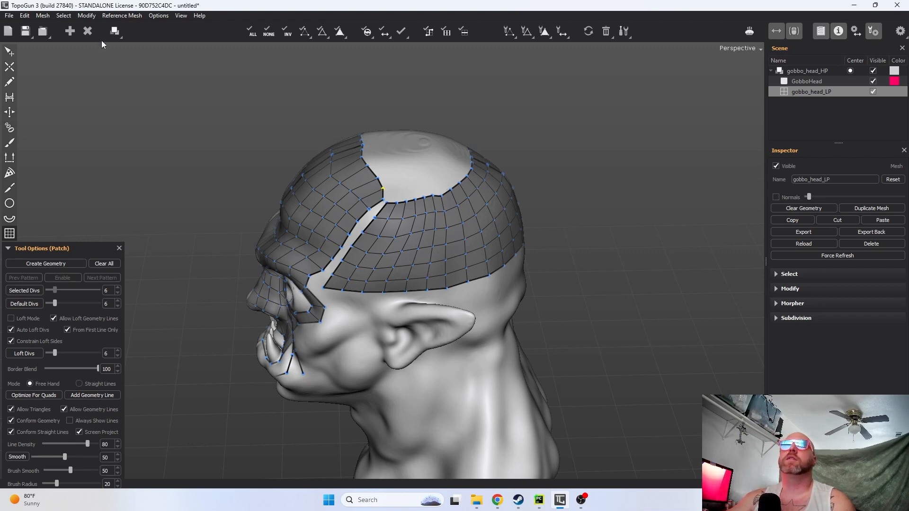
- Examine the gap between the forehead mesh and the side patch, from the crown opening down to the outer eye corner
{"action": "left_click", "coordinate": [10, 68]}
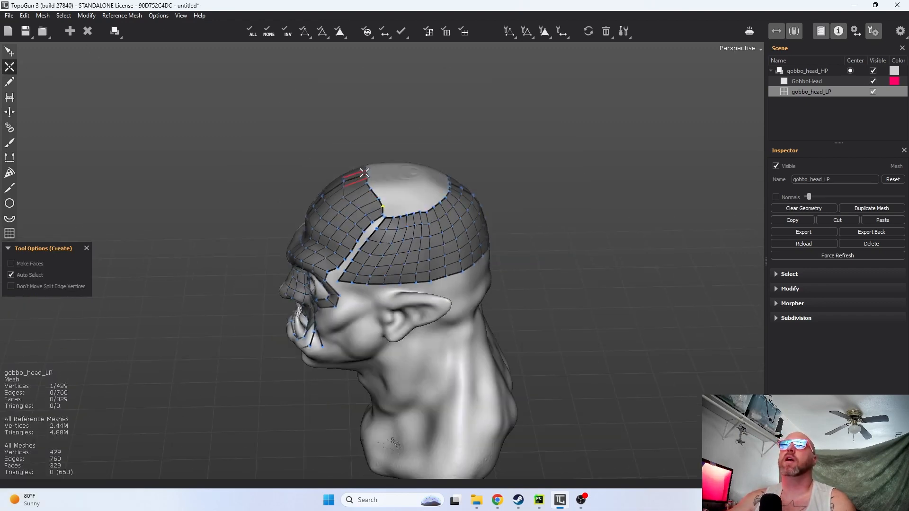
{"action": "scroll", "coordinate": [393, 182], "scroll_direction": "up", "scroll_amount": 2}
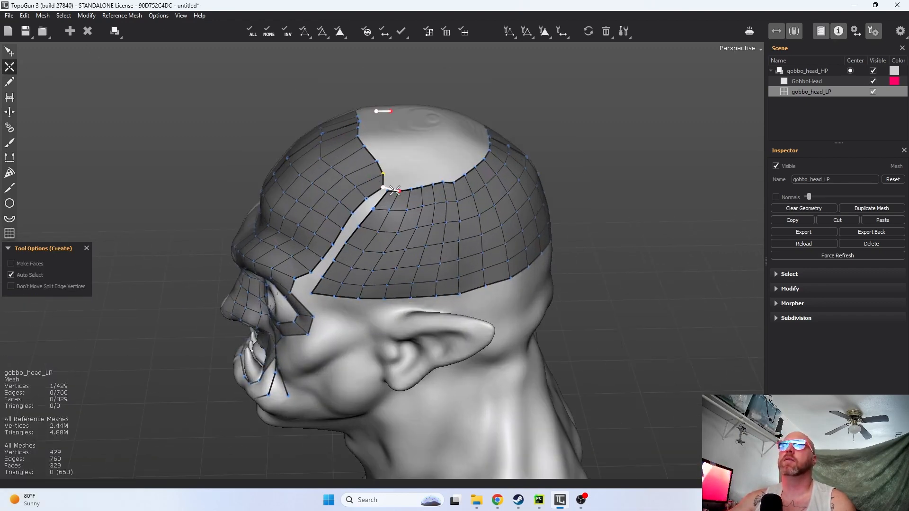
{"action": "scroll", "coordinate": [381, 179], "scroll_direction": "up", "scroll_amount": 2}
{"action": "scroll", "coordinate": [379, 170], "scroll_direction": "up", "scroll_amount": 2}
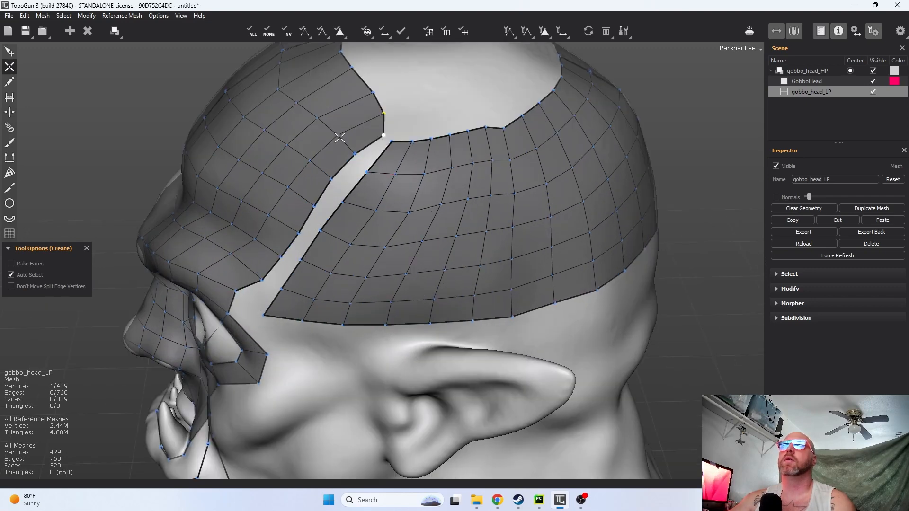
{"action": "middle_click_drag", "start_coordinate": [384, 136], "coordinate": [396, 203], "text": "alt"}
{"action": "left_click_drag", "start_coordinate": [396, 203], "coordinate": [492, 225], "text": "alt"}
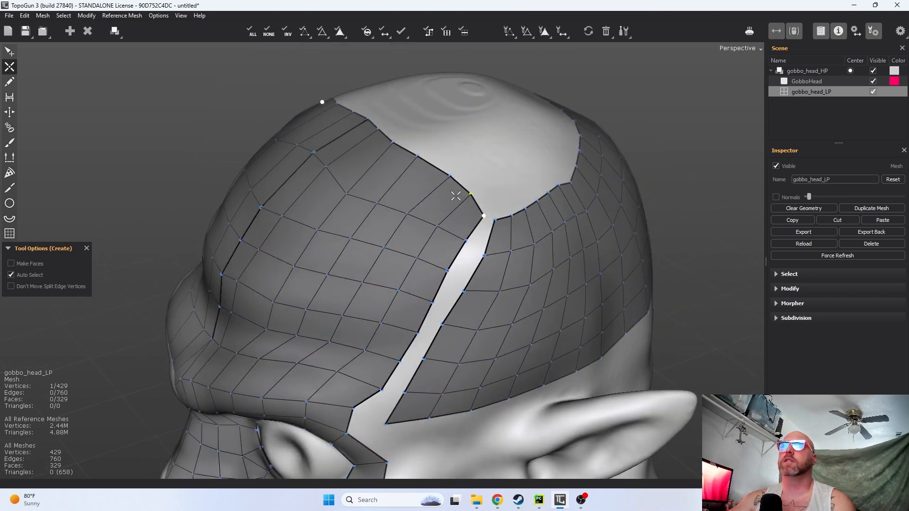
{"action": "scroll", "coordinate": [456, 197], "scroll_direction": "up", "scroll_amount": 3}
{"action": "scroll", "coordinate": [455, 197], "scroll_direction": "down", "scroll_amount": 4}
{"action": "middle_click_drag", "start_coordinate": [521, 160], "coordinate": [493, 173], "text": "alt"}
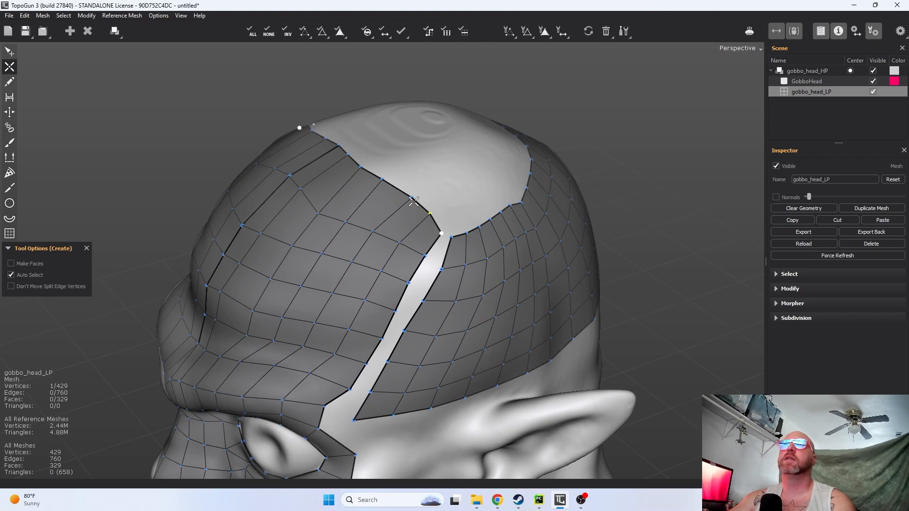
{"action": "left_click", "coordinate": [10, 52]}
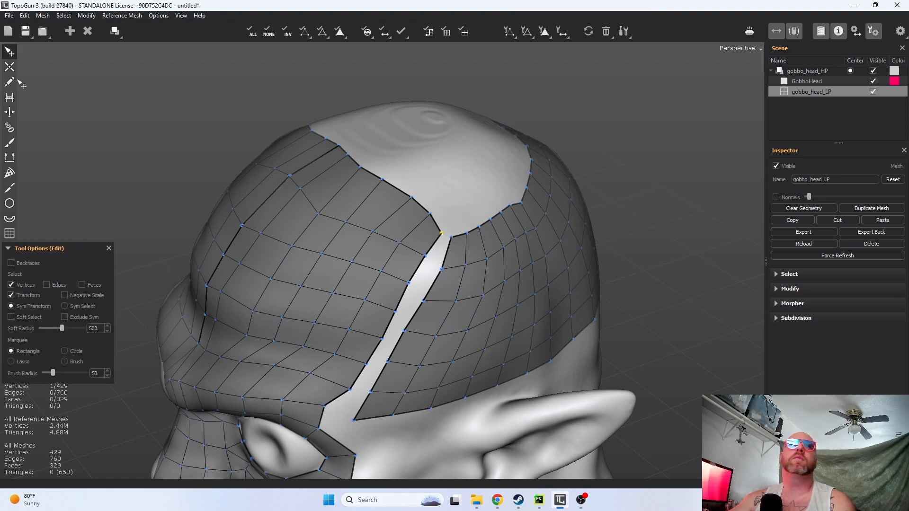
{"action": "left_click", "coordinate": [10, 66]}
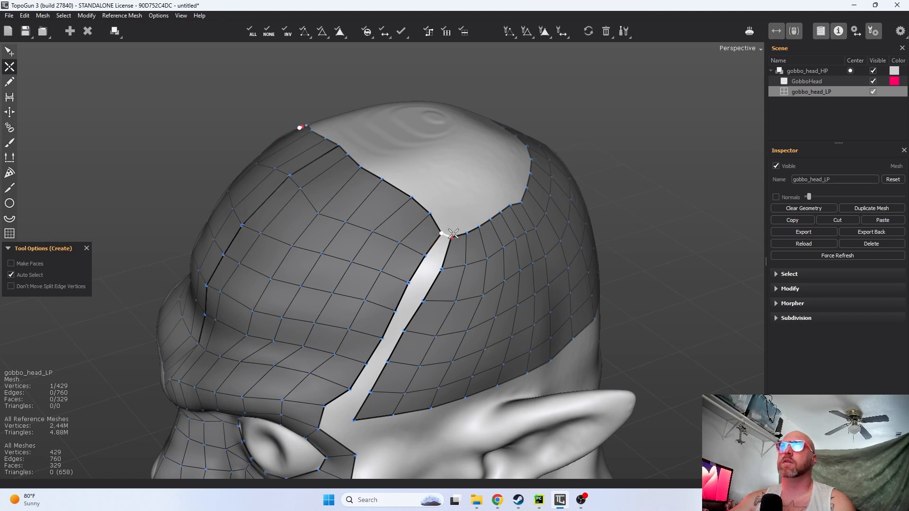
{"action": "middle_click_drag", "start_coordinate": [339, 314], "coordinate": [412, 248], "text": "alt"}
{"action": "left_click", "coordinate": [434, 265]}
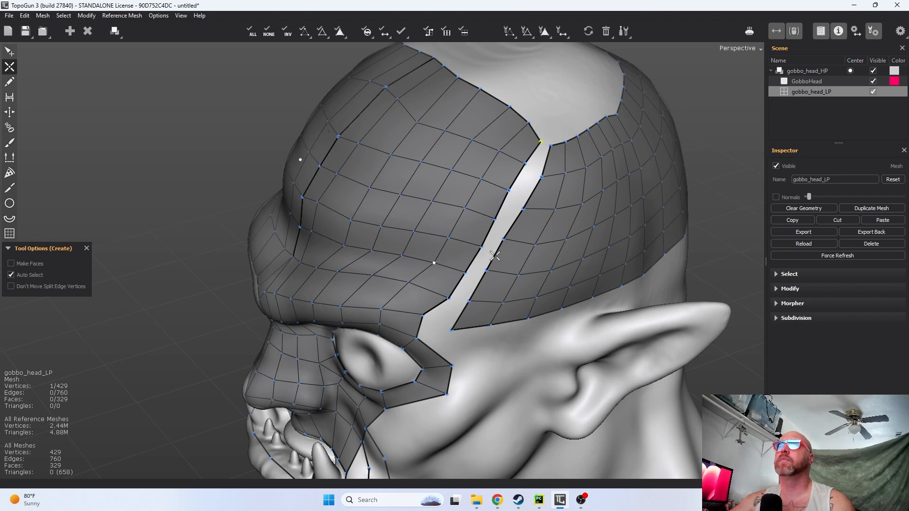
{"action": "scroll", "coordinate": [499, 174], "scroll_direction": "down", "scroll_amount": 3}
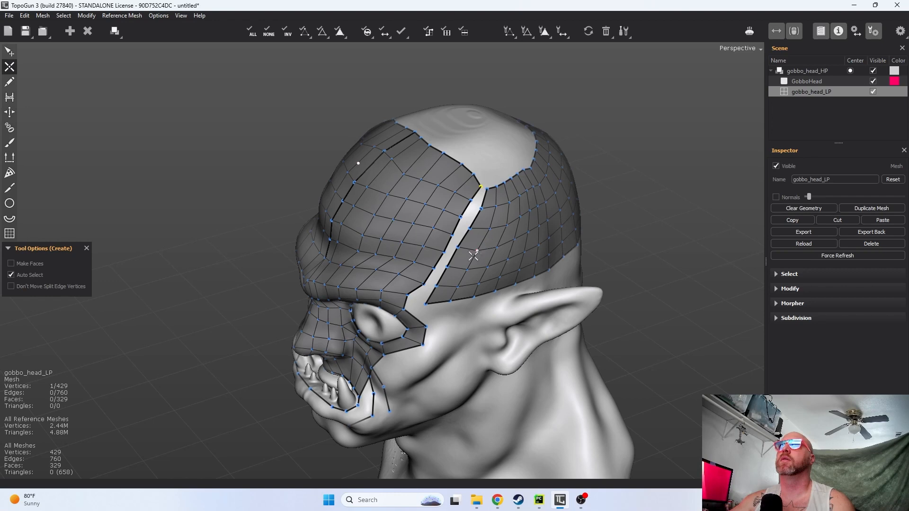
{"action": "middle_click_drag", "start_coordinate": [484, 244], "coordinate": [458, 267], "text": "alt"}
{"action": "scroll", "coordinate": [455, 267], "scroll_direction": "down", "scroll_amount": 2}
{"action": "scroll", "coordinate": [453, 265], "scroll_direction": "up", "scroll_amount": 2}
{"action": "left_click_drag", "start_coordinate": [453, 271], "coordinate": [495, 281], "text": "alt"}
{"action": "scroll", "coordinate": [506, 262], "scroll_direction": "up", "scroll_amount": 2}
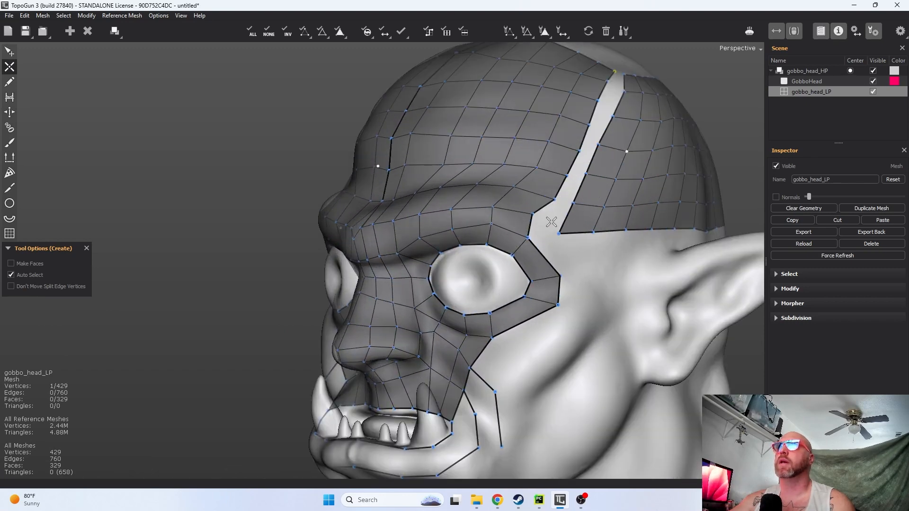
{"action": "scroll", "coordinate": [473, 282], "scroll_direction": "up", "scroll_amount": 1}
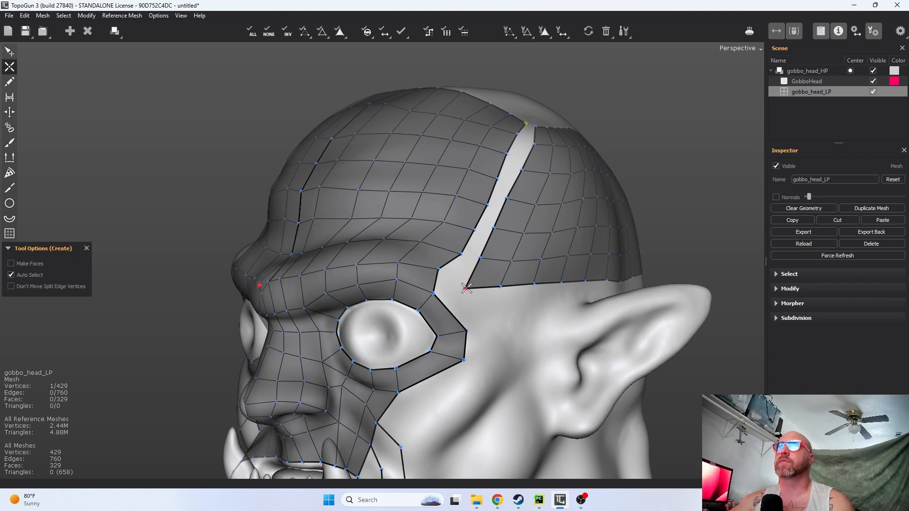
{"action": "left_click_drag", "start_coordinate": [445, 234], "coordinate": [447, 273], "text": "alt"}
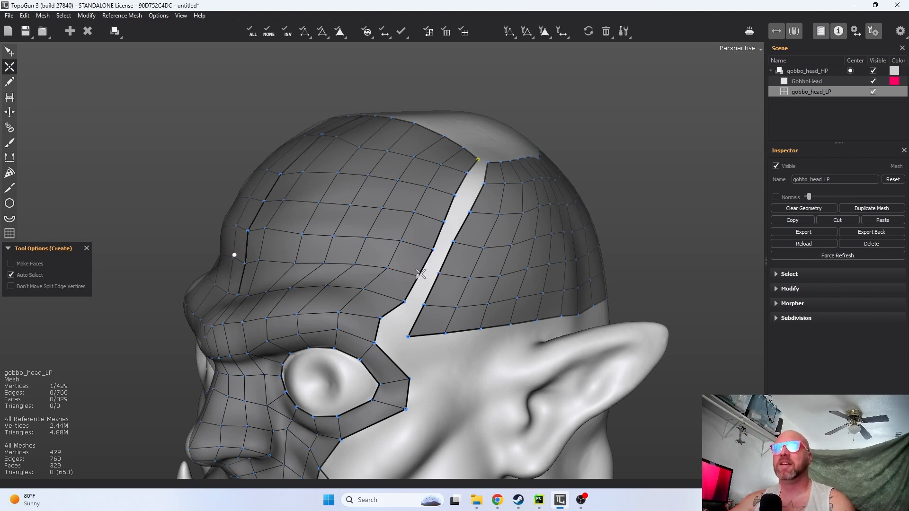
{"action": "left_click_drag", "start_coordinate": [419, 276], "coordinate": [393, 272], "text": "alt"}
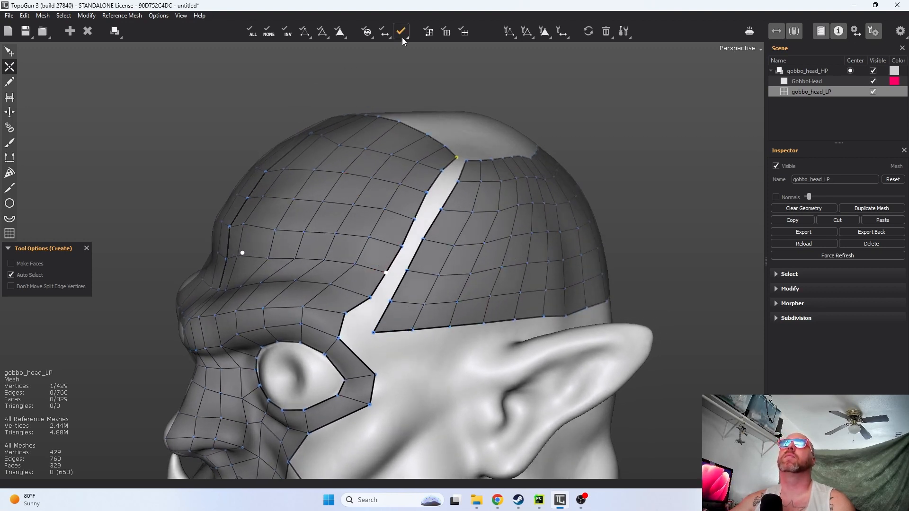
- Move the lower forehead border vertices above the outer eye corner away from the side patch with the Create tool
{"action": "left_click", "coordinate": [9, 114]}
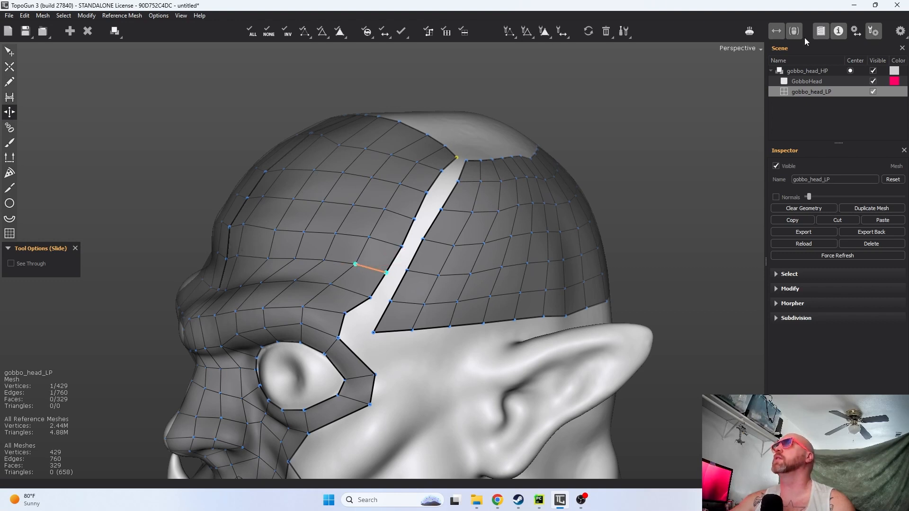
{"action": "left_click", "coordinate": [11, 67]}
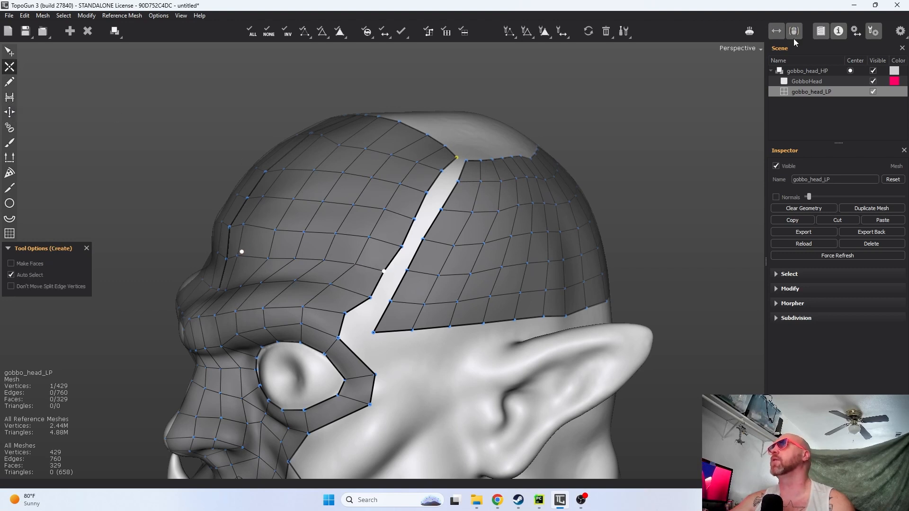
{"action": "mouse_move", "coordinate": [411, 261]}
{"action": "left_mouse_down"}
{"action": "mouse_move", "coordinate": [506, 241]}
{"action": "mouse_move", "coordinate": [337, 278]}
{"action": "mouse_move", "coordinate": [554, 248]}
{"action": "mouse_move", "coordinate": [304, 278]}
{"action": "mouse_move", "coordinate": [395, 260]}
{"action": "mouse_move", "coordinate": [399, 271]}
{"action": "left_mouse_up"}
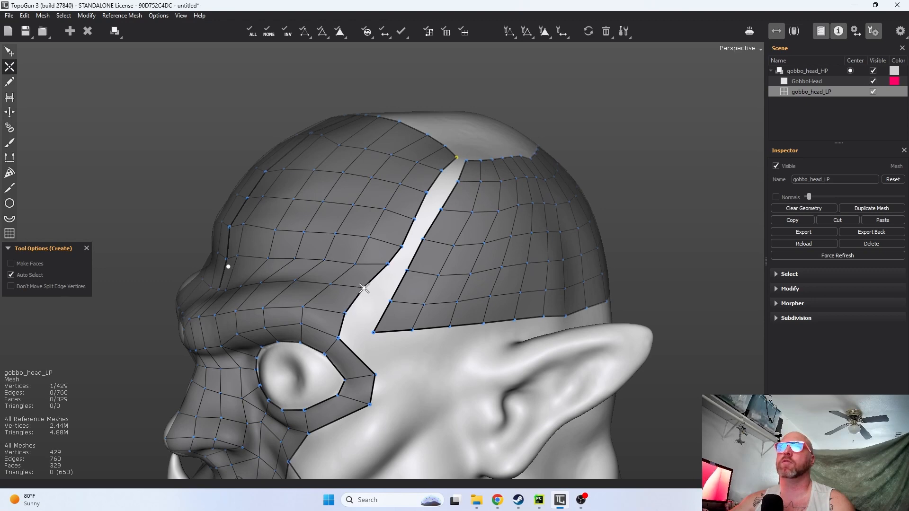
- Move the misaligned centreline vertex near the top of the forehead down into its row and clean up the vertices beside it
{"action": "left_click_drag", "start_coordinate": [349, 290], "coordinate": [482, 269], "text": "alt"}
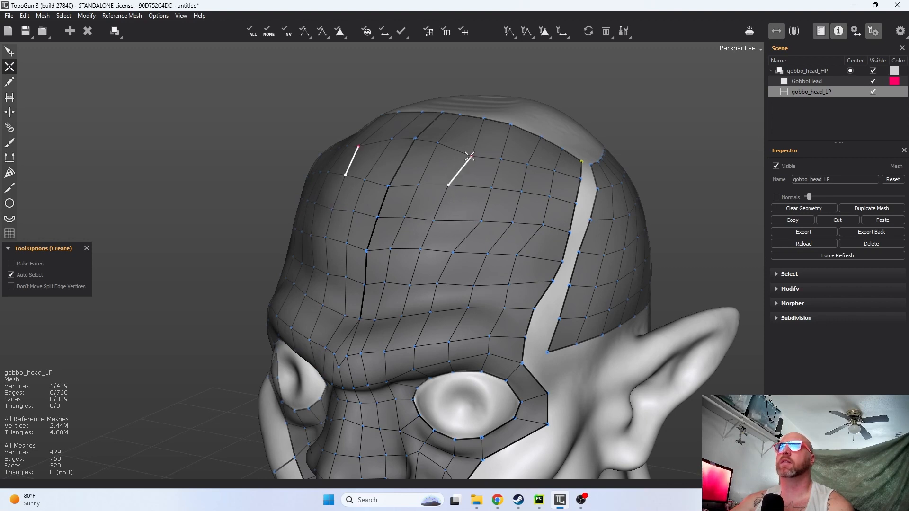
{"action": "left_click_drag", "start_coordinate": [432, 152], "coordinate": [405, 154]}
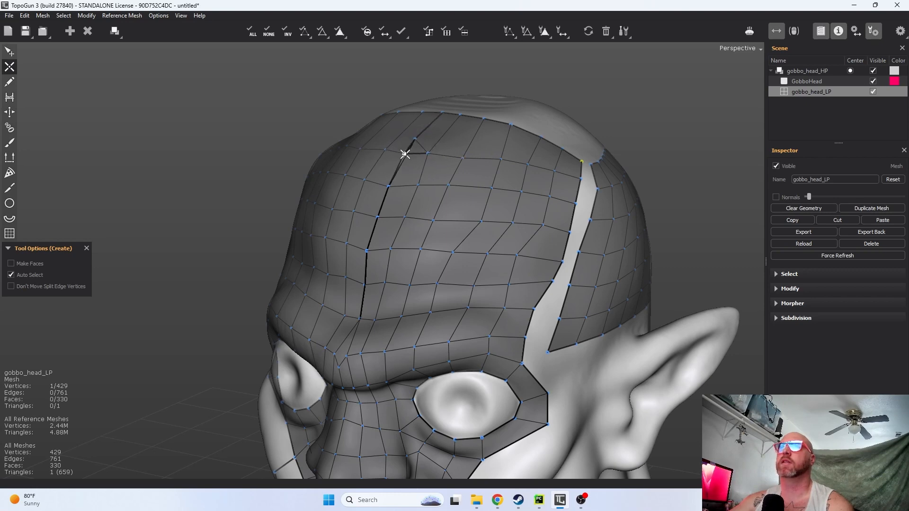
{"action": "middle_click_drag", "start_coordinate": [399, 152], "coordinate": [489, 175]}
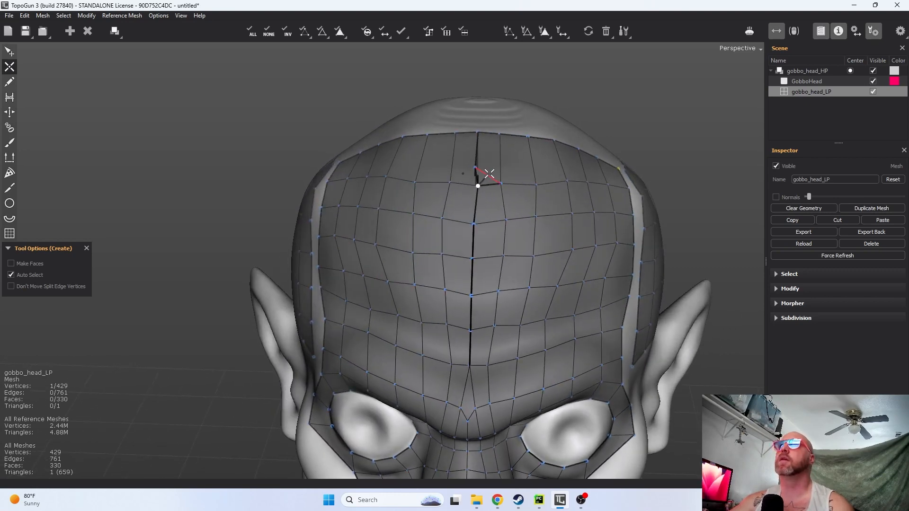
{"action": "left_click_drag", "start_coordinate": [478, 186], "coordinate": [475, 191]}
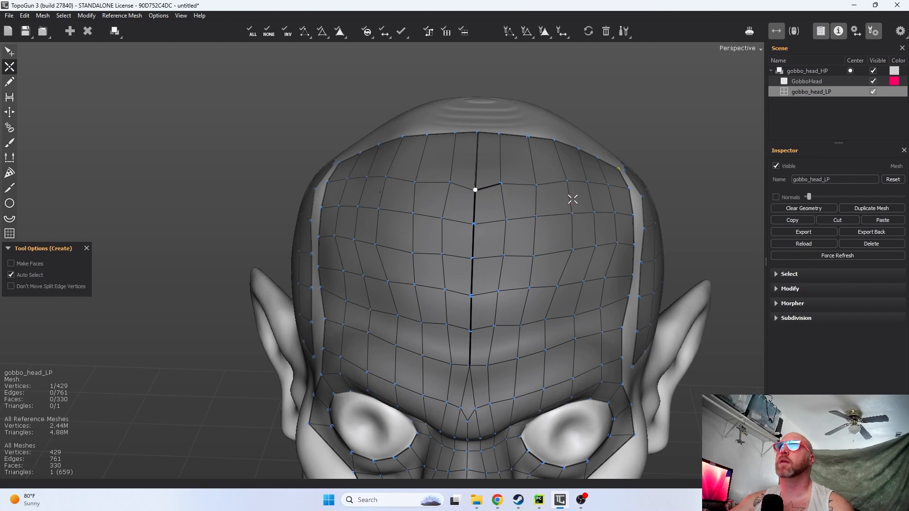
{"action": "middle_click_drag", "start_coordinate": [558, 221], "coordinate": [524, 231]}
{"action": "left_click", "coordinate": [491, 213], "text": "ctrl"}
{"action": "mouse_move", "coordinate": [491, 212]}
{"action": "left_mouse_down"}
{"action": "mouse_move", "coordinate": [467, 210]}
{"action": "mouse_move", "coordinate": [507, 211]}
{"action": "mouse_move", "coordinate": [501, 222]}
{"action": "left_mouse_up"}
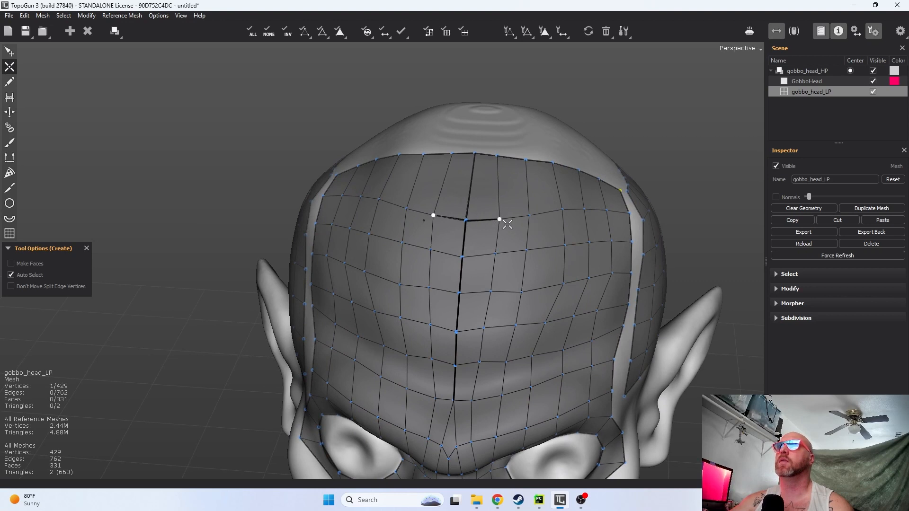
{"action": "scroll", "coordinate": [492, 216], "scroll_direction": "up", "scroll_amount": 2}
{"action": "mouse_move", "coordinate": [501, 201]}
{"action": "left_mouse_down"}
{"action": "mouse_move", "coordinate": [502, 184]}
{"action": "mouse_move", "coordinate": [496, 210]}
{"action": "mouse_move", "coordinate": [476, 208]}
{"action": "mouse_move", "coordinate": [493, 197]}
{"action": "mouse_move", "coordinate": [495, 209]}
{"action": "mouse_move", "coordinate": [478, 205]}
{"action": "mouse_move", "coordinate": [504, 213]}
{"action": "mouse_move", "coordinate": [493, 199]}
{"action": "mouse_move", "coordinate": [500, 199]}
{"action": "left_mouse_up"}
{"action": "left_click_drag", "start_coordinate": [623, 203], "coordinate": [585, 201], "text": "alt"}
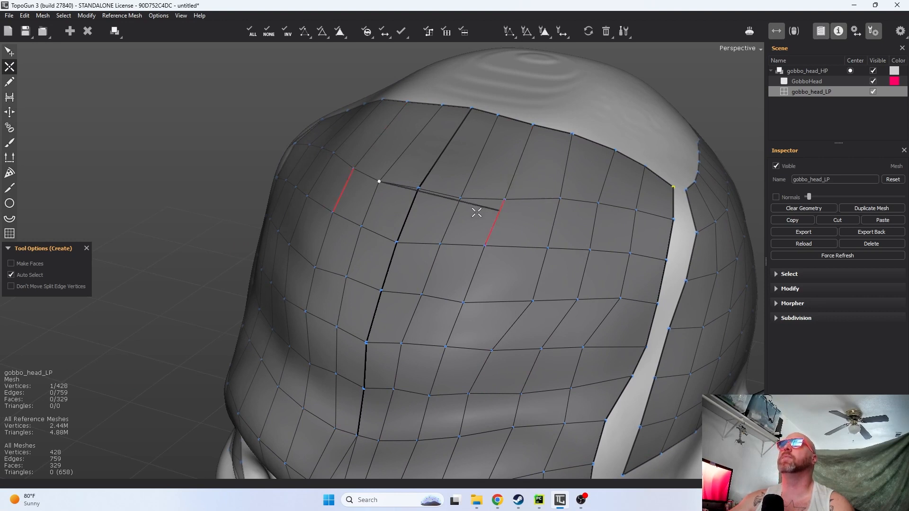
- Undo the faulty edge edit in the top interior forehead row and lower its vertices on both sides to even the row
{"action": "left_click_drag", "start_coordinate": [460, 197], "coordinate": [498, 201]}
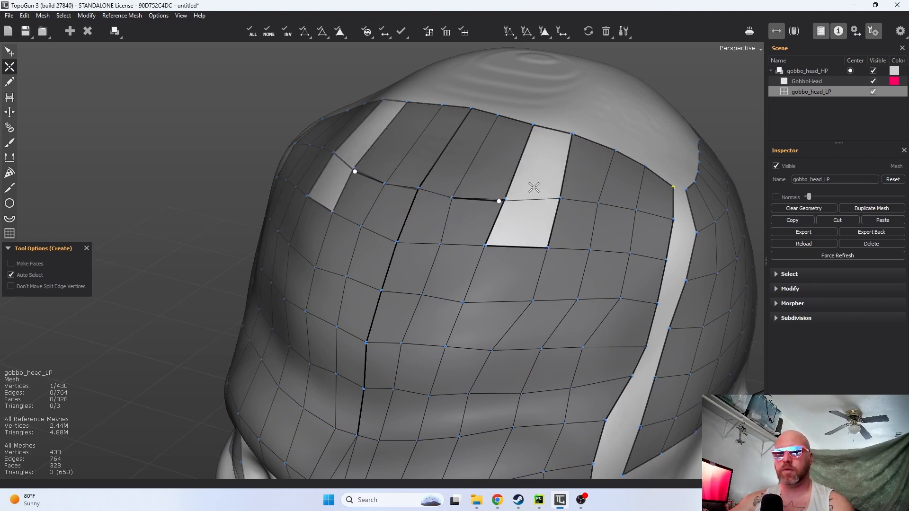
{"action": "key", "text": "ctrl+z"}
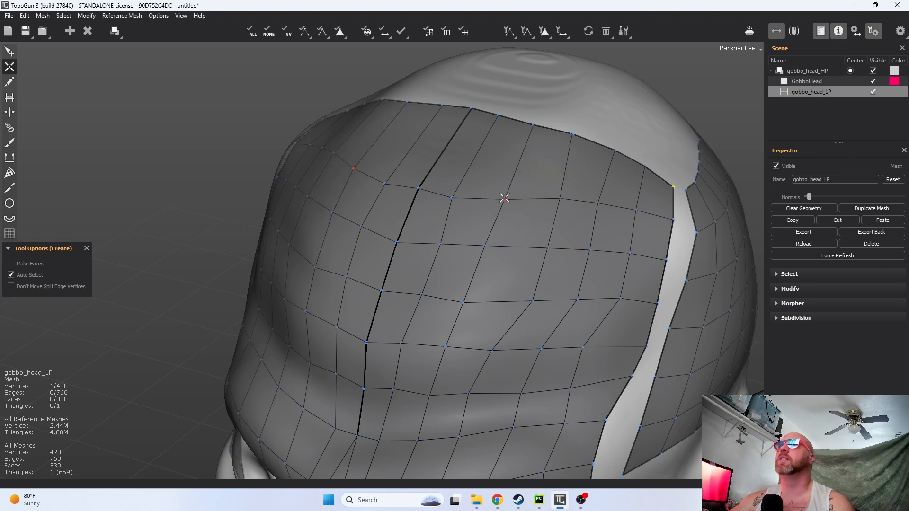
{"action": "left_click_drag", "start_coordinate": [496, 199], "coordinate": [495, 204]}
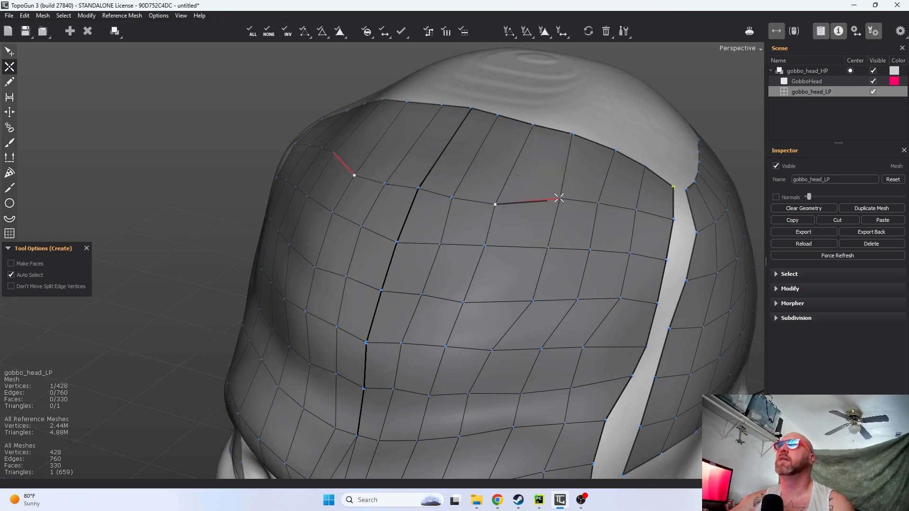
{"action": "left_click_drag", "start_coordinate": [560, 198], "coordinate": [555, 207]}
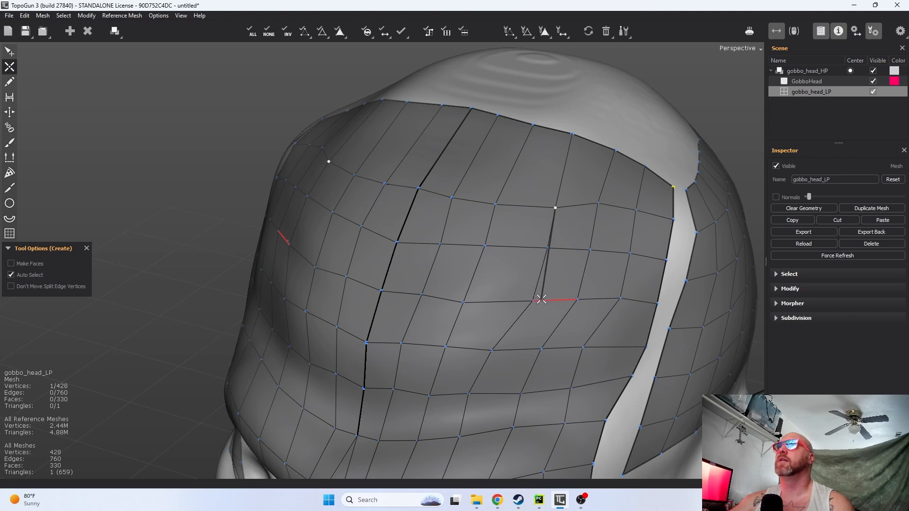
- Shift the second forehead row's vertices and the neighbouring third-row vertex toward the centreline and downward to even out the quads
{"action": "mouse_move", "coordinate": [547, 248]}
{"action": "left_mouse_down"}
{"action": "mouse_move", "coordinate": [530, 251]}
{"action": "mouse_move", "coordinate": [537, 251]}
{"action": "left_mouse_up"}
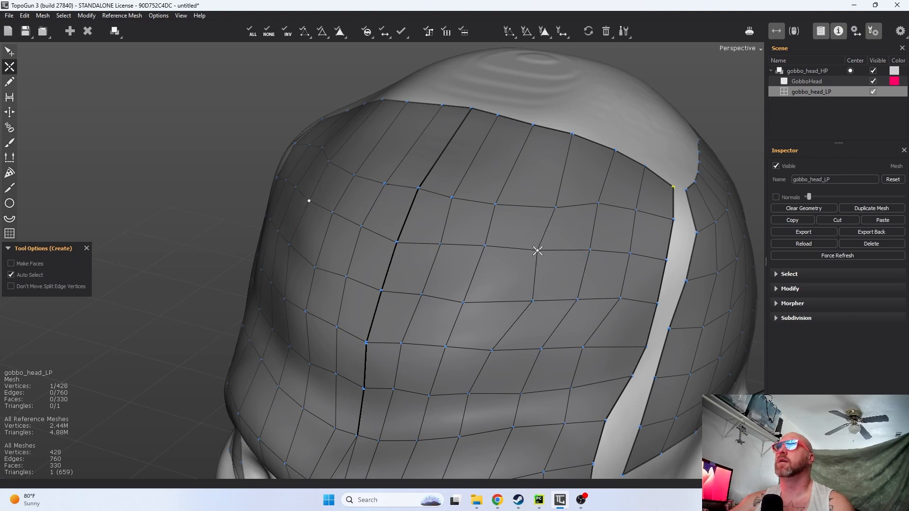
{"action": "left_click", "coordinate": [484, 247]}
{"action": "left_click_drag", "start_coordinate": [488, 247], "coordinate": [438, 249]}
{"action": "left_click", "coordinate": [442, 243]}
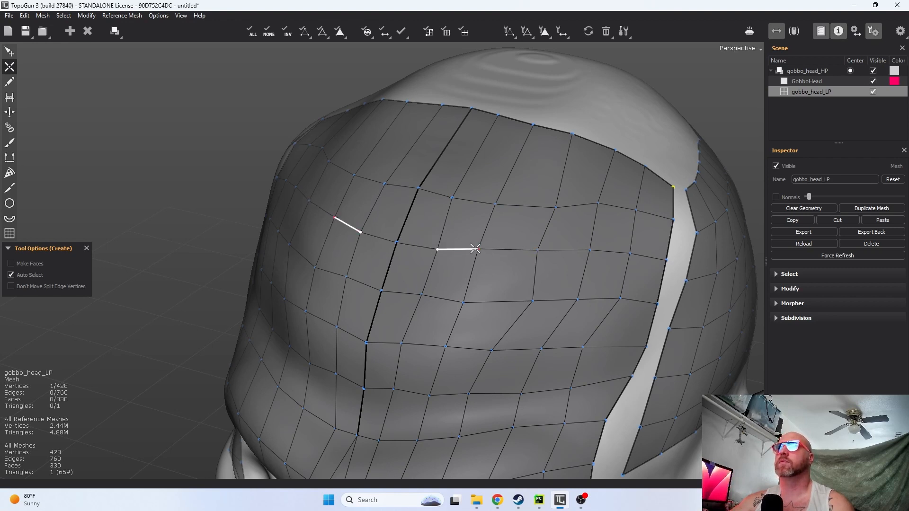
{"action": "left_click_drag", "start_coordinate": [533, 301], "coordinate": [510, 306]}
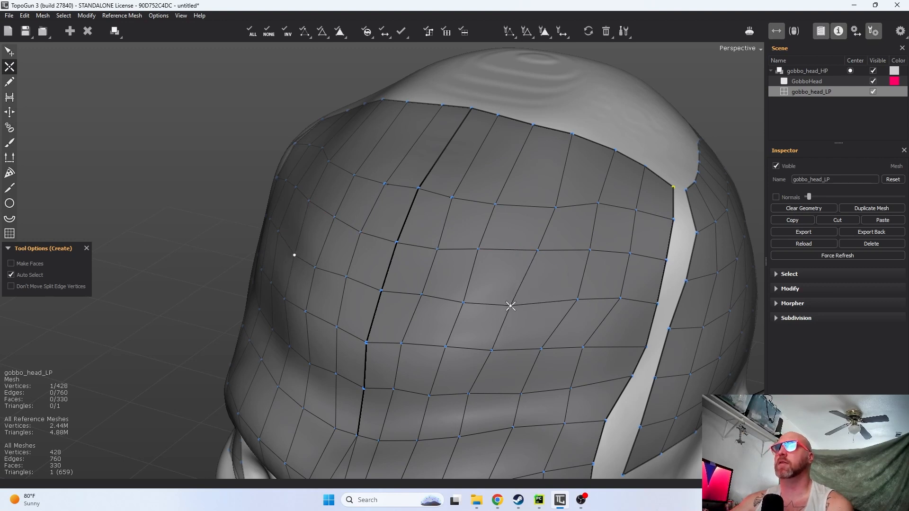
{"action": "left_click_drag", "start_coordinate": [535, 246], "coordinate": [529, 255]}
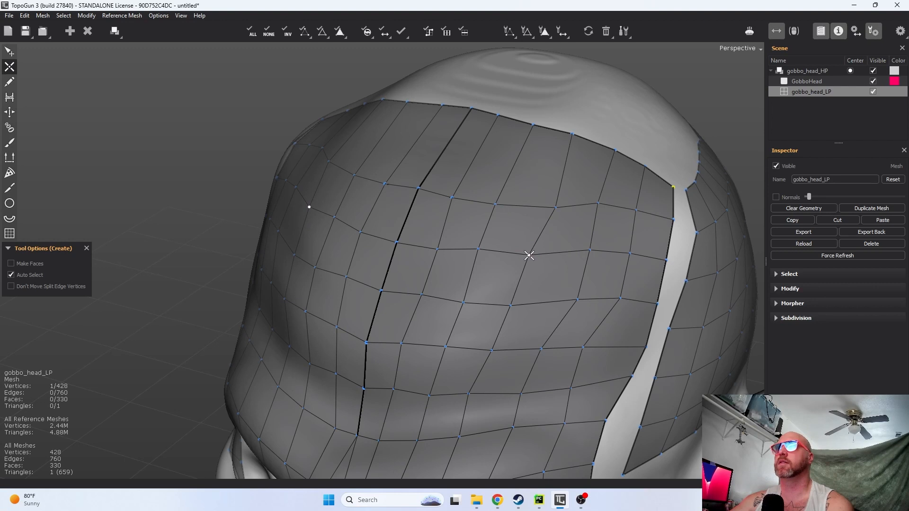
{"action": "left_click", "coordinate": [478, 250]}
{"action": "left_click_drag", "start_coordinate": [476, 254], "coordinate": [525, 260]}
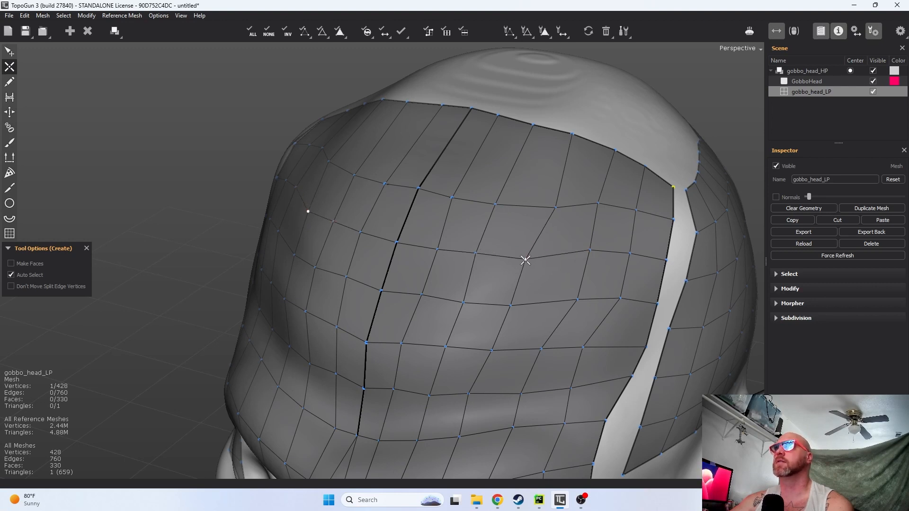
- Shift the outer vertices of the third and fourth forehead rows toward the centreline and straighten the forehead border along the side gap
{"action": "left_click_drag", "start_coordinate": [590, 250], "coordinate": [577, 257]}
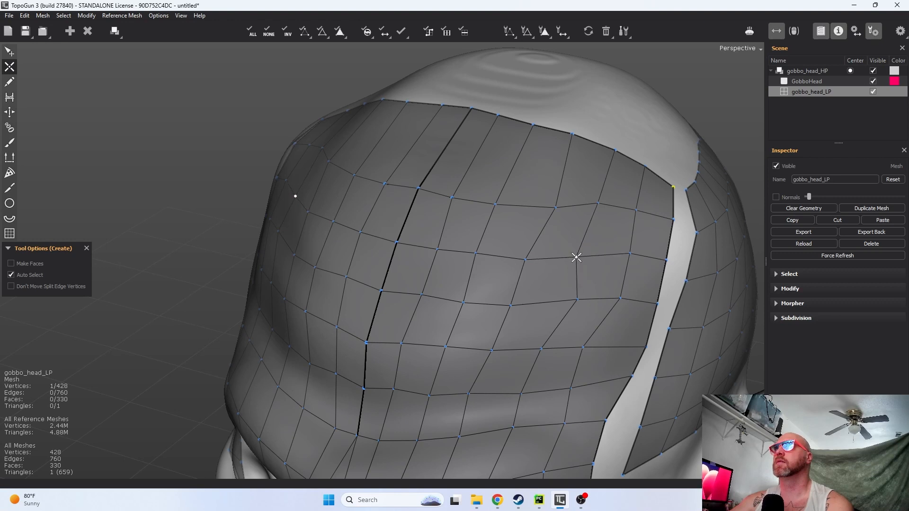
{"action": "left_click_drag", "start_coordinate": [576, 300], "coordinate": [558, 308]}
{"action": "left_click_drag", "start_coordinate": [620, 299], "coordinate": [592, 280]}
{"action": "left_click_drag", "start_coordinate": [557, 246], "coordinate": [535, 245]}
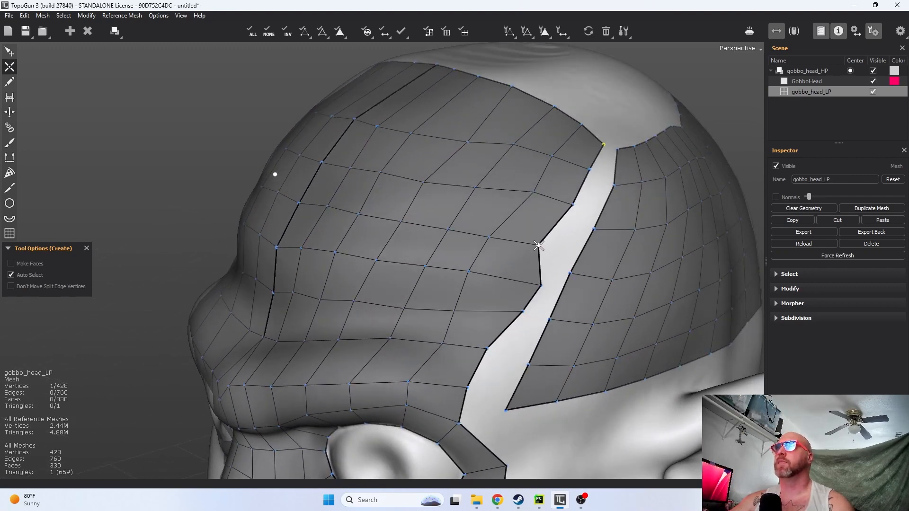
{"action": "left_click_drag", "start_coordinate": [542, 287], "coordinate": [526, 275]}
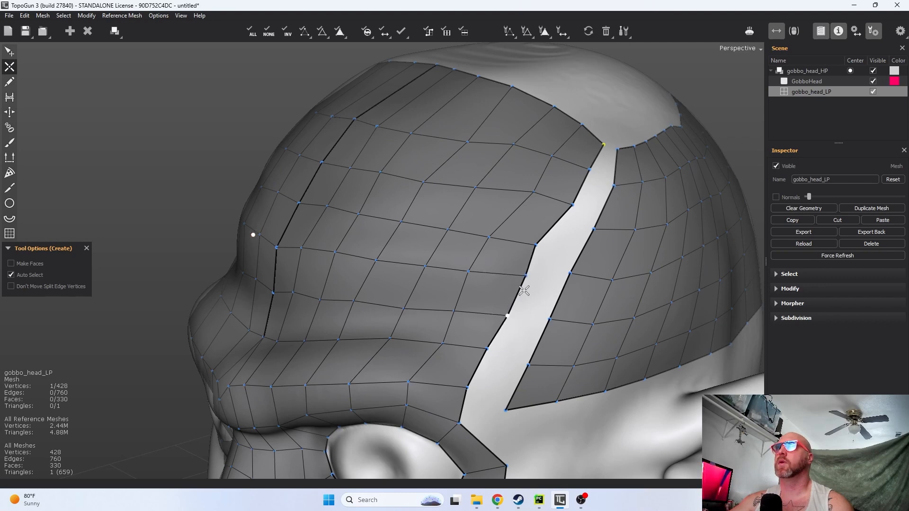
- Pull the vertices of the forehead's top border down toward the brow, from the side corner to the centreline, to shorten the top row
{"action": "left_click_drag", "start_coordinate": [530, 331], "coordinate": [475, 310], "text": "alt"}
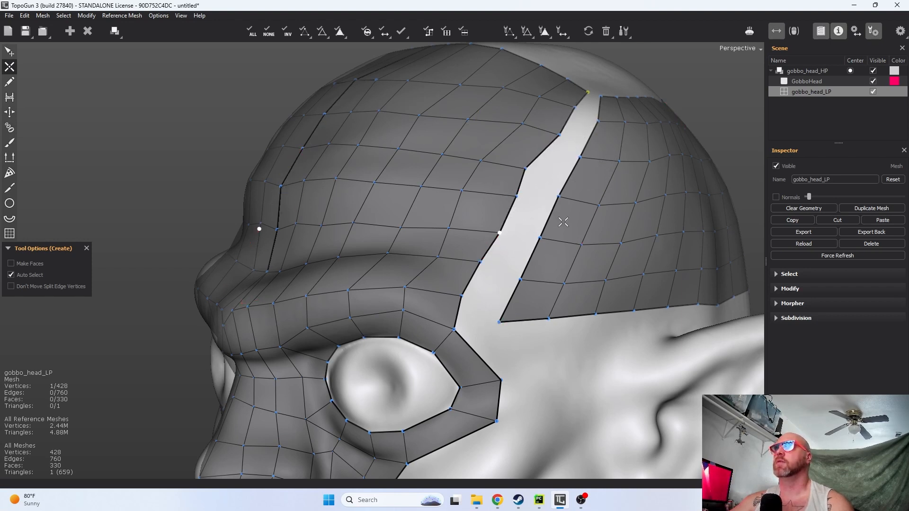
{"action": "left_click_drag", "start_coordinate": [610, 139], "coordinate": [522, 200], "text": "alt"}
{"action": "mouse_move", "coordinate": [441, 134]}
{"action": "left_mouse_down", "text": "alt"}
{"action": "mouse_move", "coordinate": [436, 165]}
{"action": "mouse_move", "coordinate": [443, 151]}
{"action": "left_mouse_up", "text": "alt"}
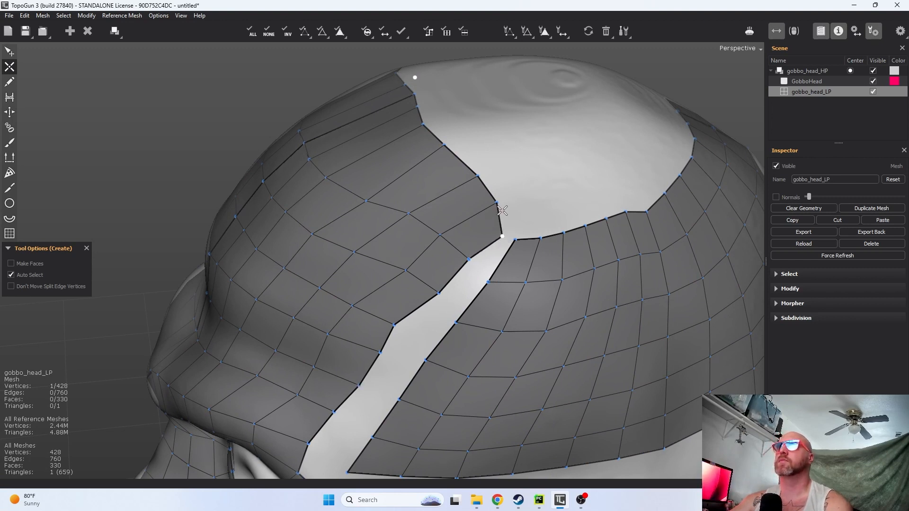
{"action": "left_click_drag", "start_coordinate": [497, 202], "coordinate": [464, 217]}
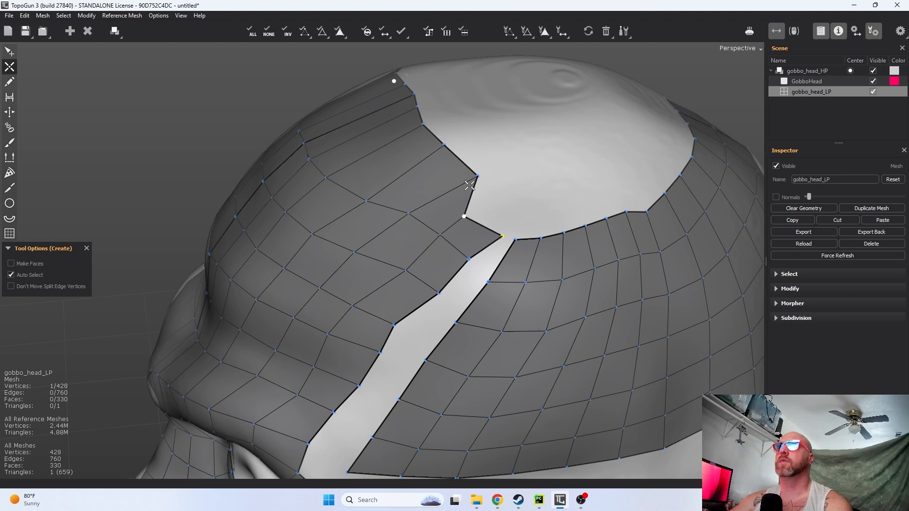
{"action": "left_click_drag", "start_coordinate": [477, 176], "coordinate": [434, 192]}
{"action": "left_click_drag", "start_coordinate": [442, 146], "coordinate": [405, 169]}
{"action": "left_click_drag", "start_coordinate": [422, 125], "coordinate": [389, 145]}
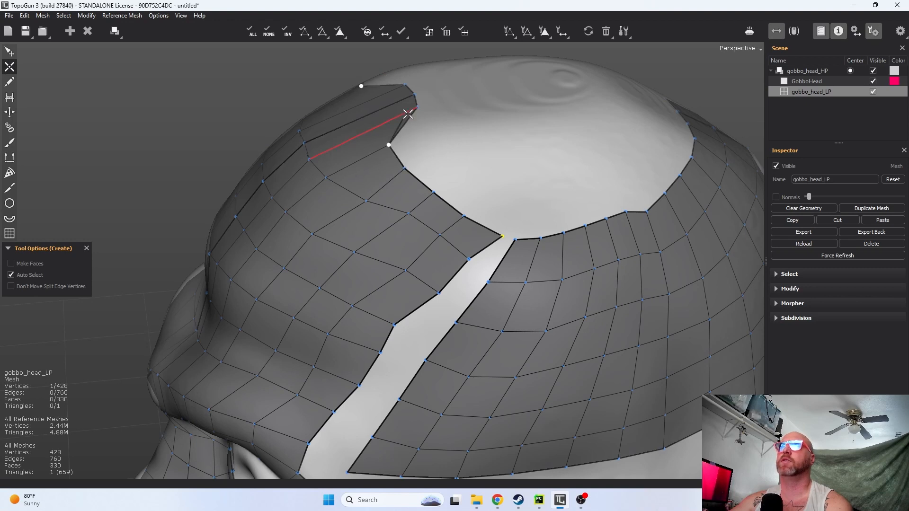
{"action": "left_click_drag", "start_coordinate": [416, 106], "coordinate": [377, 126]}
{"action": "left_click_drag", "start_coordinate": [412, 93], "coordinate": [526, 139]}
{"action": "left_click_drag", "start_coordinate": [491, 170], "coordinate": [478, 213]}
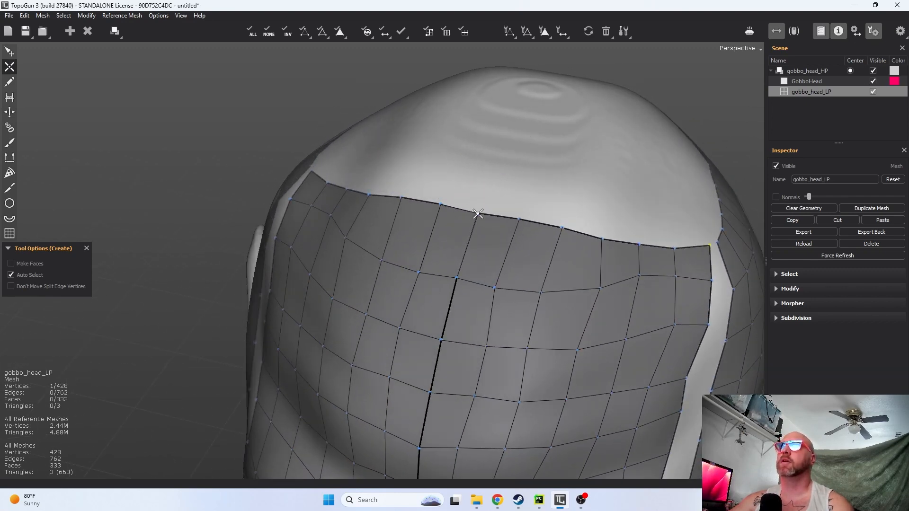
- Pull the forehead's upper corner vertex away from the side patch and bridge the upper end of the gap with two quads
{"action": "left_click_drag", "start_coordinate": [565, 201], "coordinate": [478, 172], "text": "alt"}
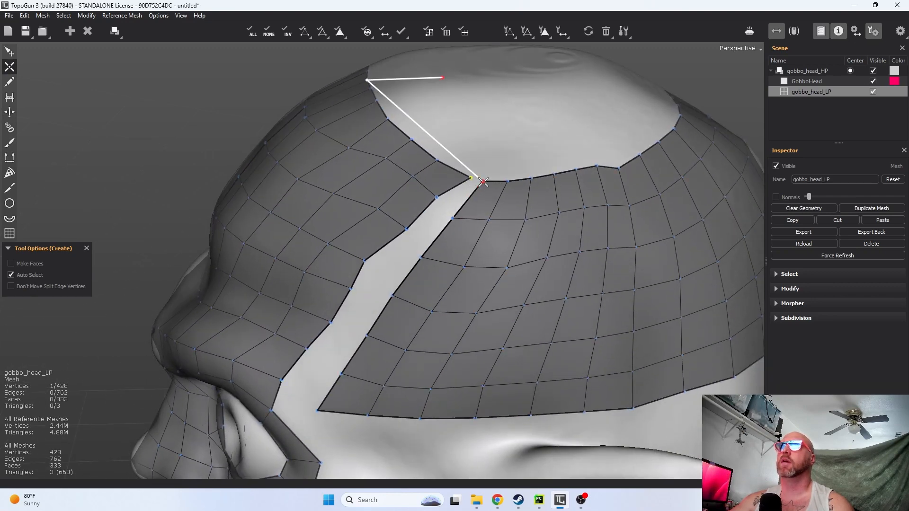
{"action": "left_click_drag", "start_coordinate": [470, 175], "coordinate": [457, 170]}
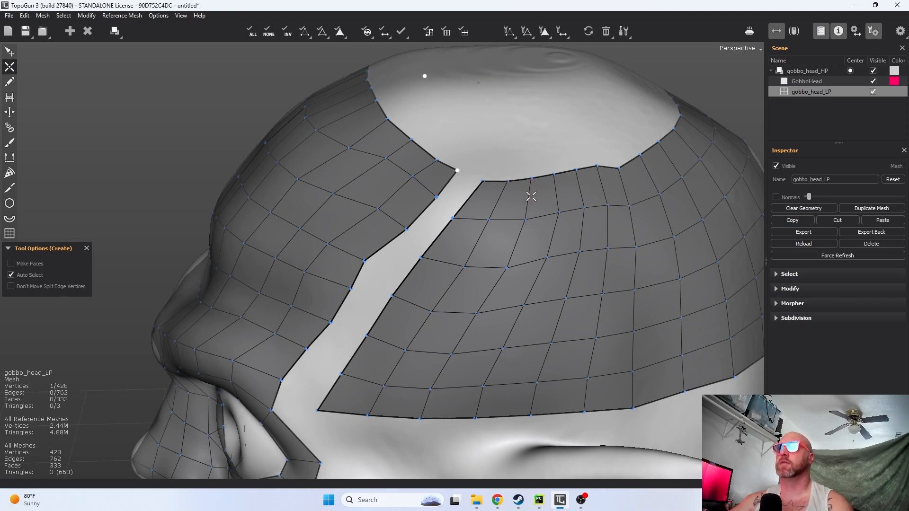
{"action": "left_click_drag", "start_coordinate": [496, 257], "coordinate": [532, 187], "text": "alt"}
{"action": "right_click_drag", "start_coordinate": [525, 184], "coordinate": [503, 256], "text": "alt"}
{"action": "left_click_drag", "start_coordinate": [503, 256], "coordinate": [467, 210], "text": "alt"}
{"action": "scroll", "coordinate": [446, 167], "scroll_direction": "up", "scroll_amount": 3}
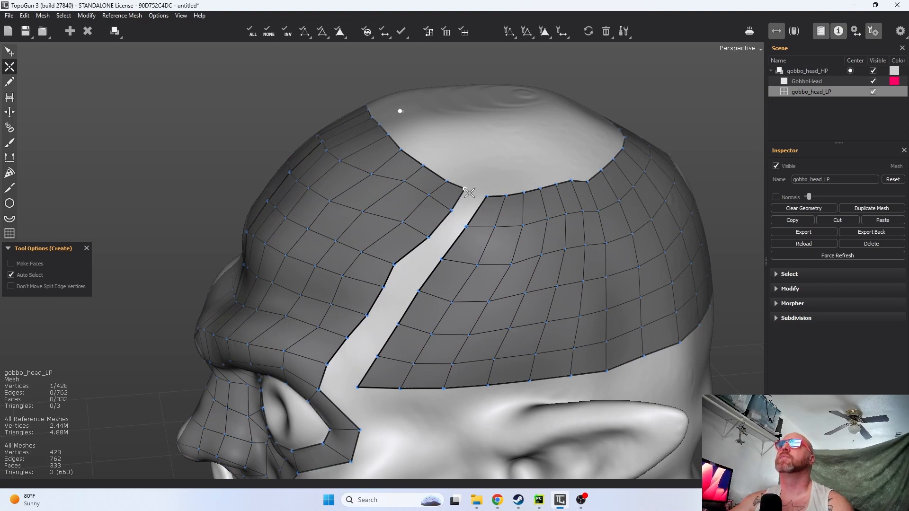
{"action": "left_click", "coordinate": [451, 212]}
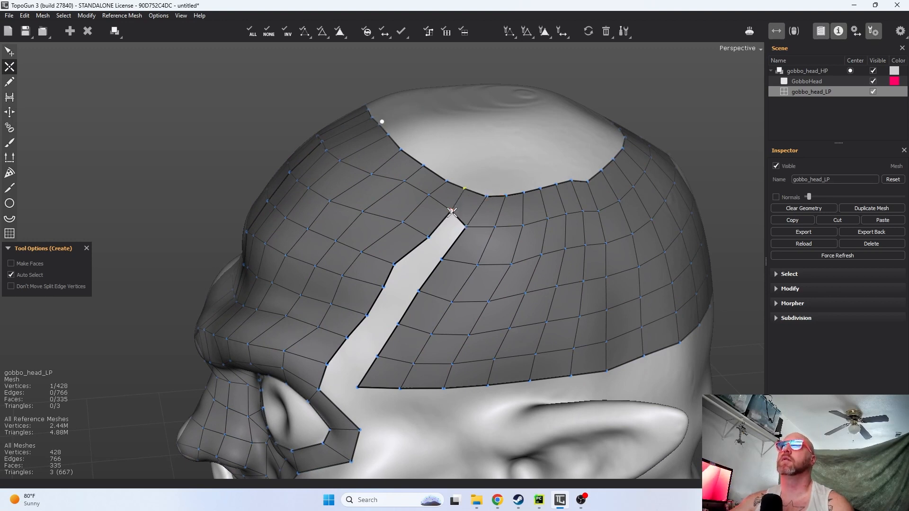
{"action": "left_click", "coordinate": [444, 257]}
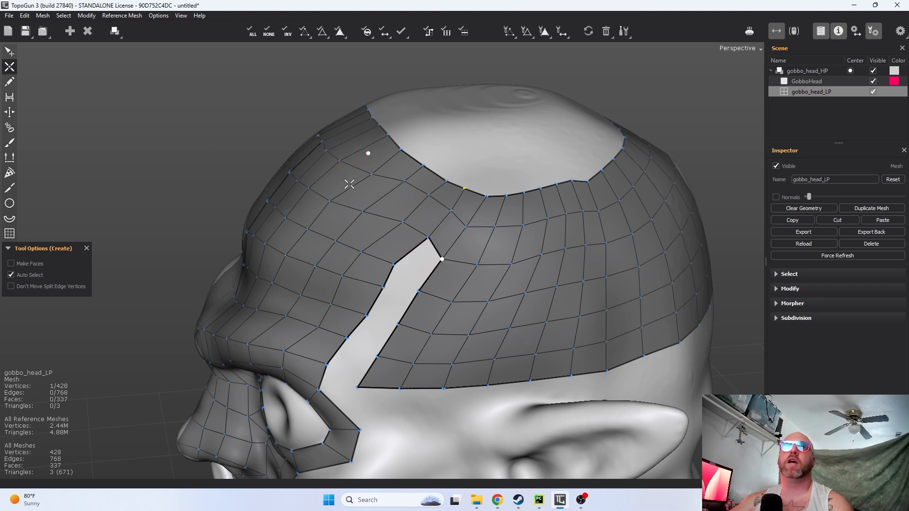
- Reposition the vertices at the closed upper end of the remaining gap and shift a second-row forehead vertex toward the centreline
{"action": "left_click_drag", "start_coordinate": [442, 259], "coordinate": [415, 240]}
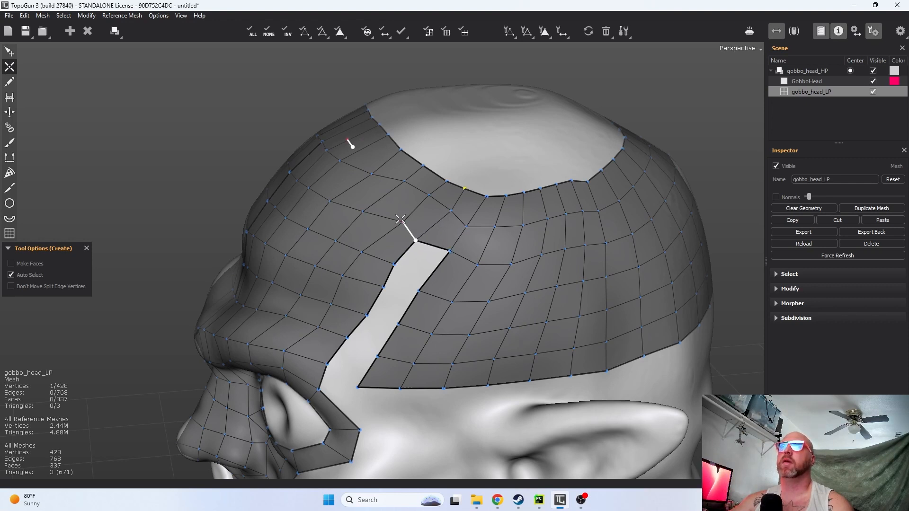
{"action": "left_click_drag", "start_coordinate": [406, 223], "coordinate": [417, 204], "text": "alt"}
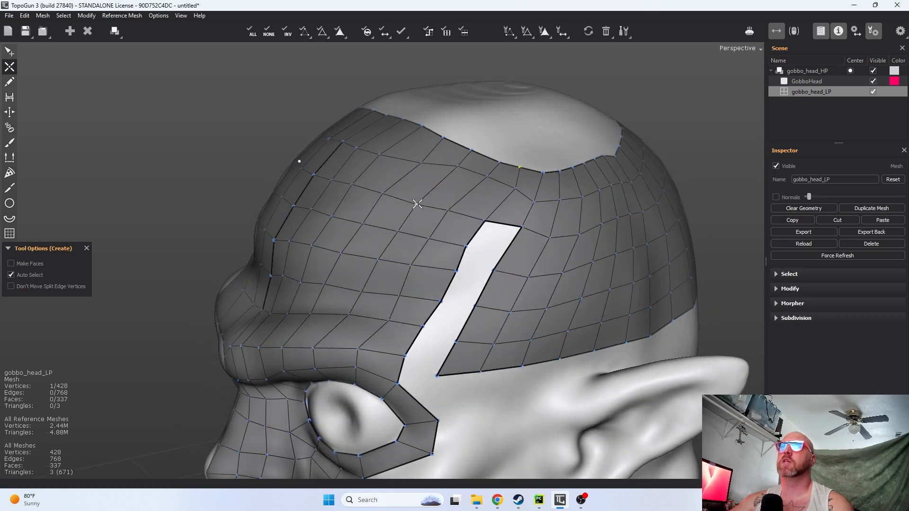
{"action": "left_click_drag", "start_coordinate": [449, 173], "coordinate": [438, 175]}
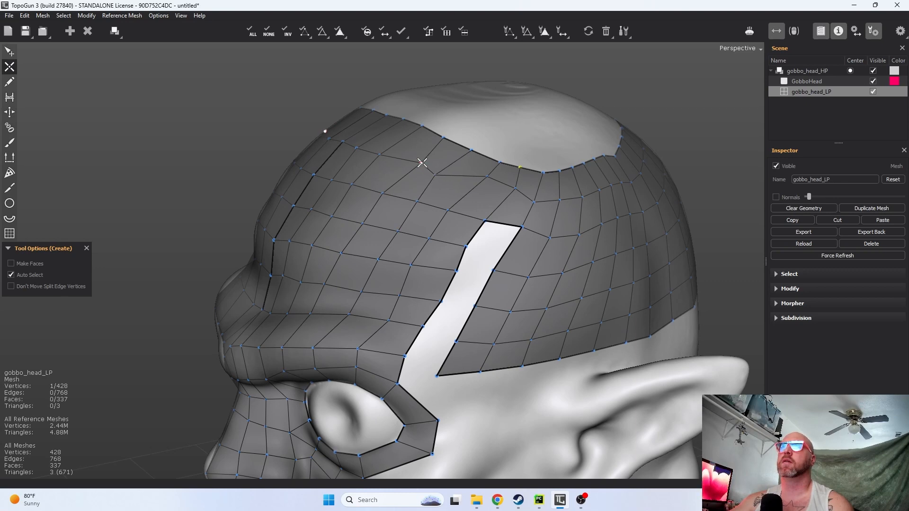
- Even out the outer second-row forehead vertices and lower the vertices at the upper end of the gap
{"action": "left_click_drag", "start_coordinate": [399, 167], "coordinate": [463, 163], "text": "alt"}
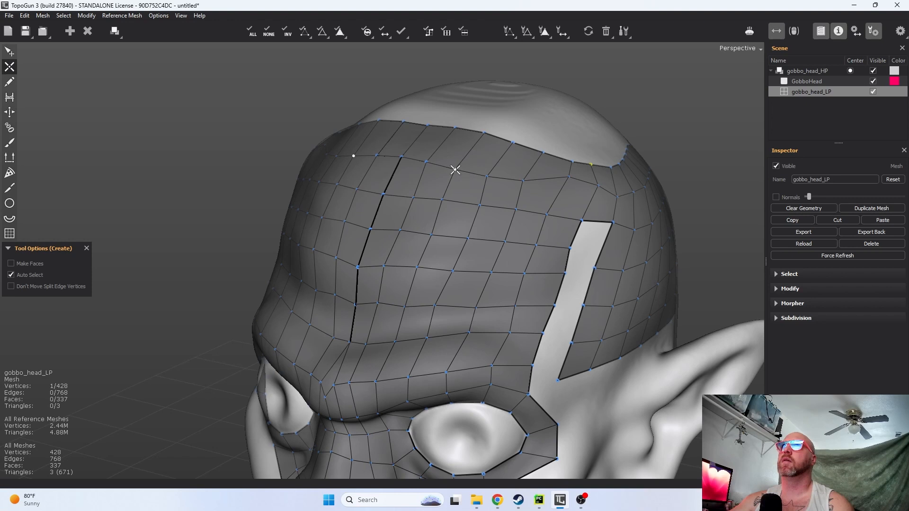
{"action": "left_click", "coordinate": [487, 175]}
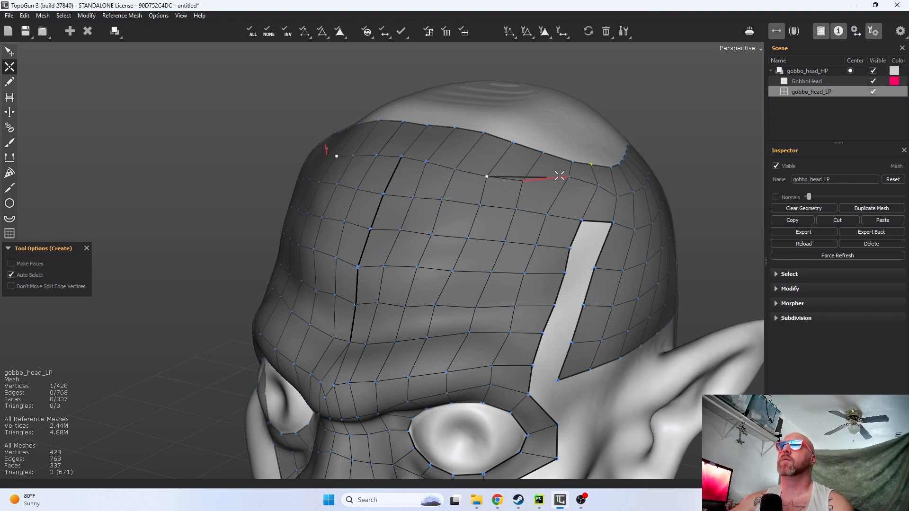
{"action": "left_click", "coordinate": [523, 181]}
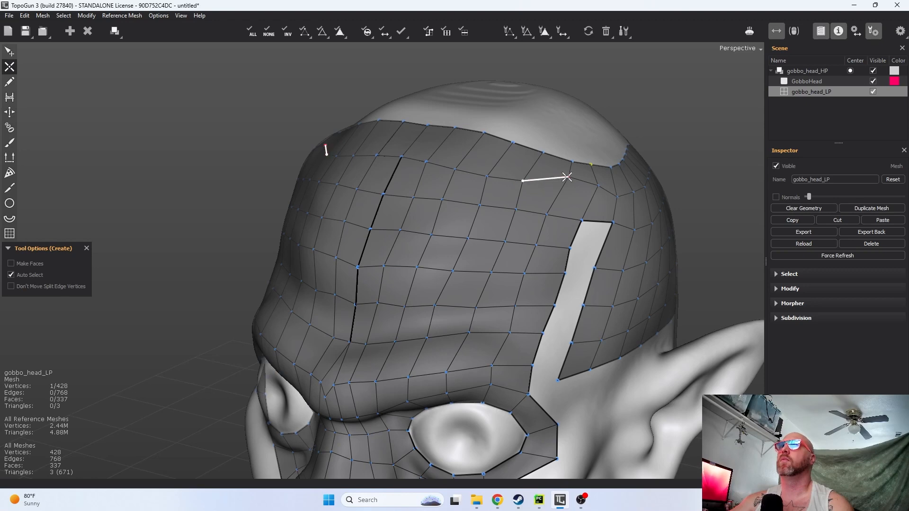
{"action": "left_click_drag", "start_coordinate": [567, 177], "coordinate": [539, 197]}
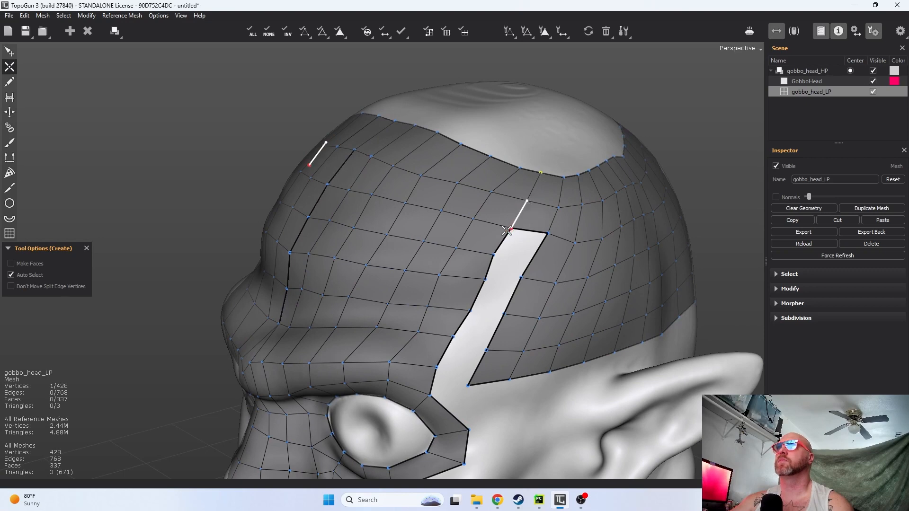
{"action": "left_click_drag", "start_coordinate": [526, 211], "coordinate": [490, 193], "text": "alt"}
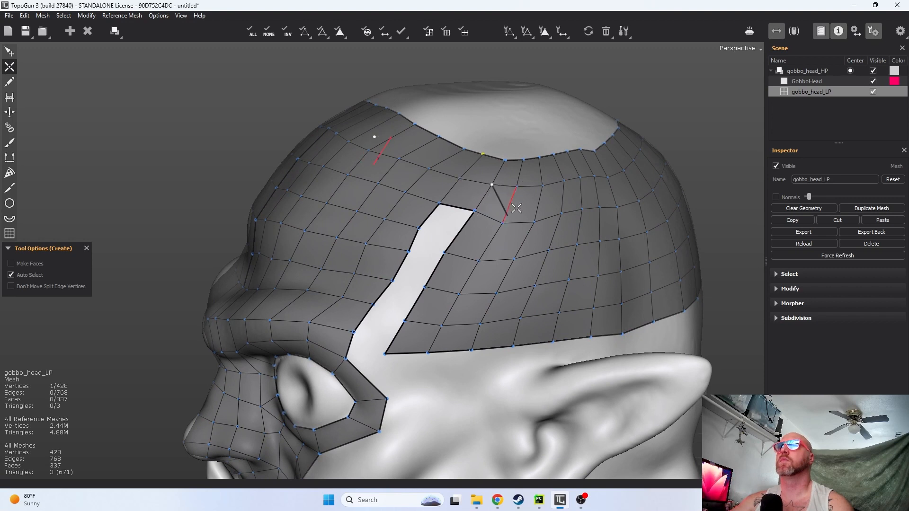
{"action": "left_click_drag", "start_coordinate": [476, 211], "coordinate": [437, 209]}
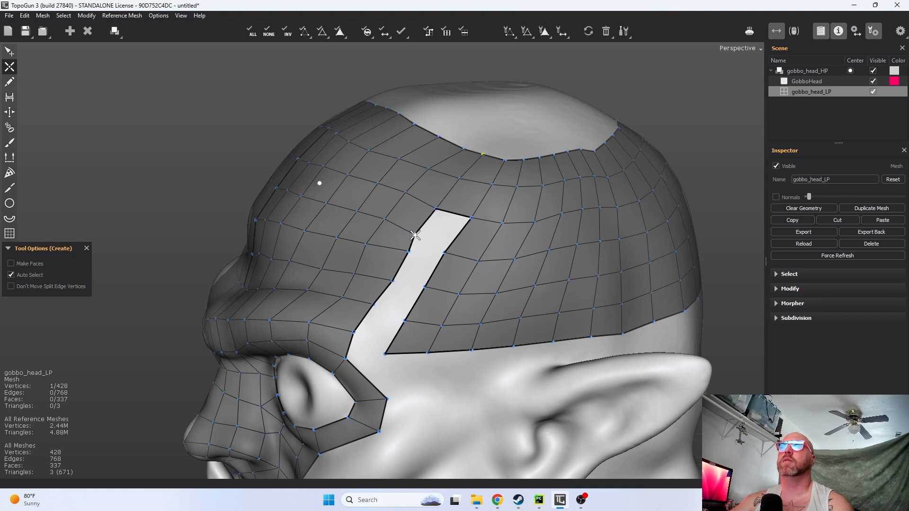
- Bridge the rest of the gap between forehead and side patch with four quads, evening the forehead border vertices along it
{"action": "left_click", "coordinate": [416, 237]}
{"action": "left_click", "coordinate": [445, 253]}
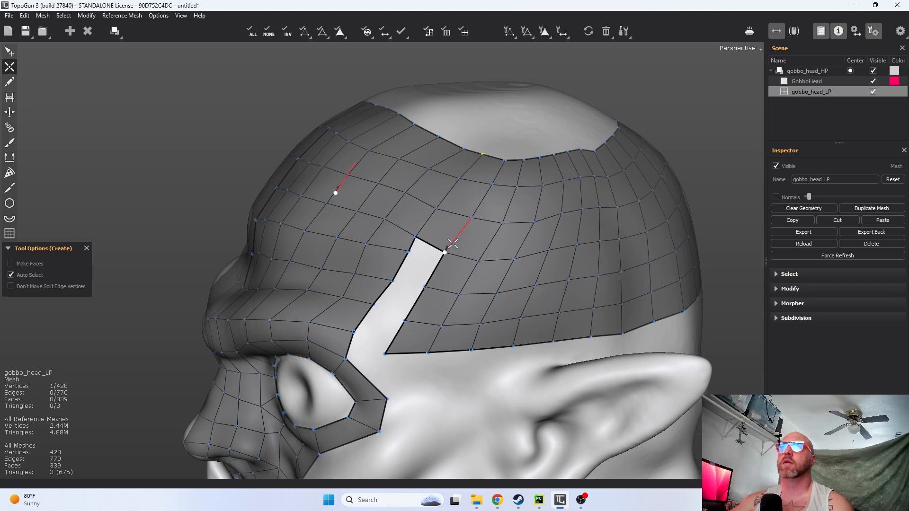
{"action": "left_click", "coordinate": [415, 238]}
{"action": "left_click_drag", "start_coordinate": [410, 253], "coordinate": [402, 265]}
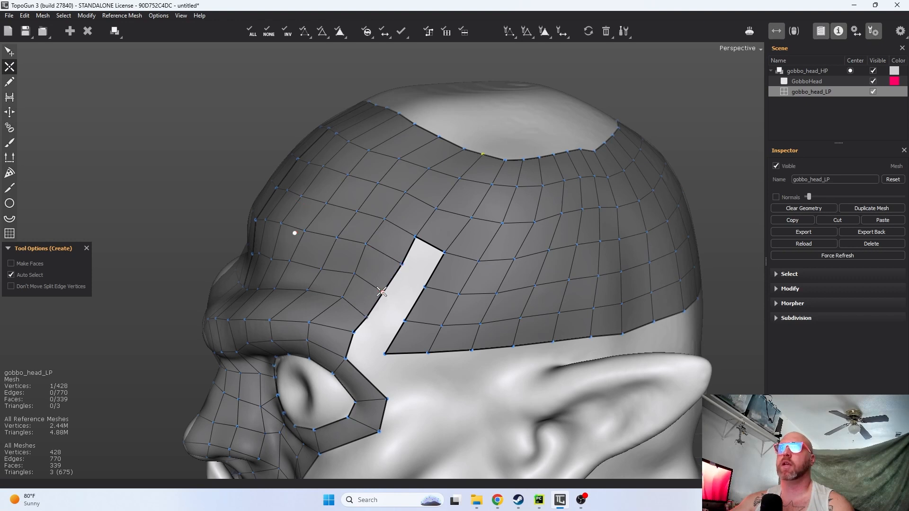
{"action": "left_click", "coordinate": [426, 285]}
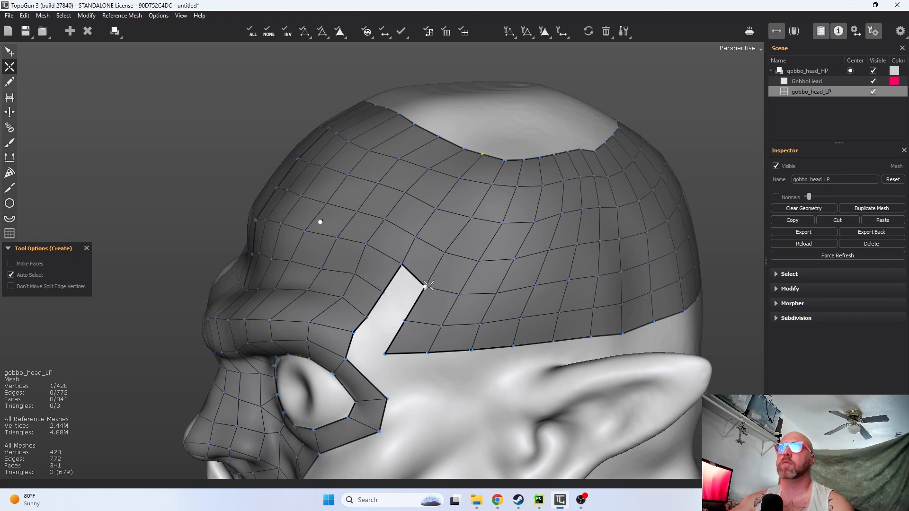
{"action": "left_click", "coordinate": [383, 292]}
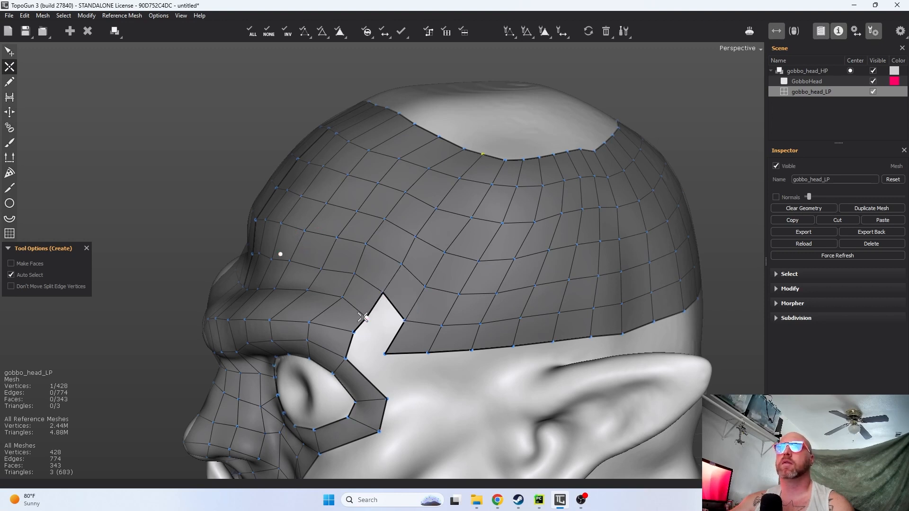
{"action": "left_click", "coordinate": [383, 354]}
- Move the lower corner vertex of the joined strip up toward the temple and smooth the vertices in the upper rows above it
{"action": "left_click_drag", "start_coordinate": [383, 354], "coordinate": [402, 327]}
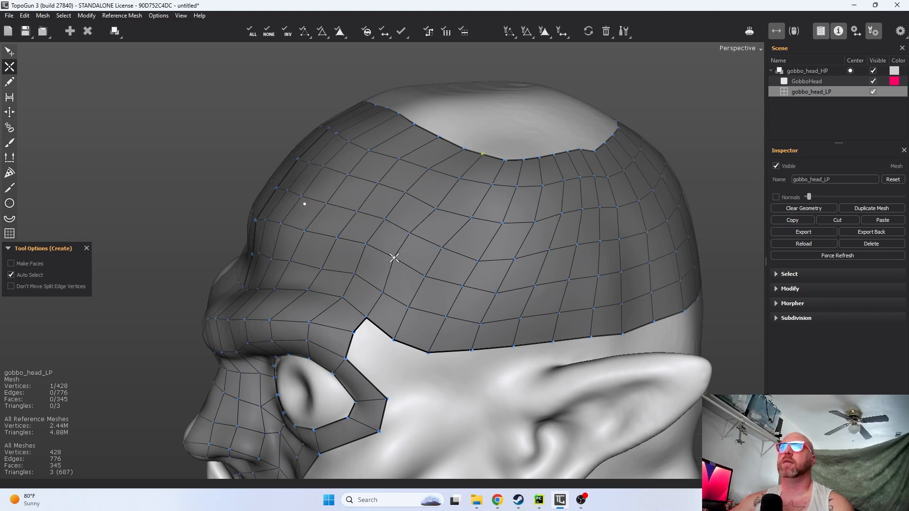
{"action": "left_click_drag", "start_coordinate": [423, 313], "coordinate": [468, 272], "text": "alt"}
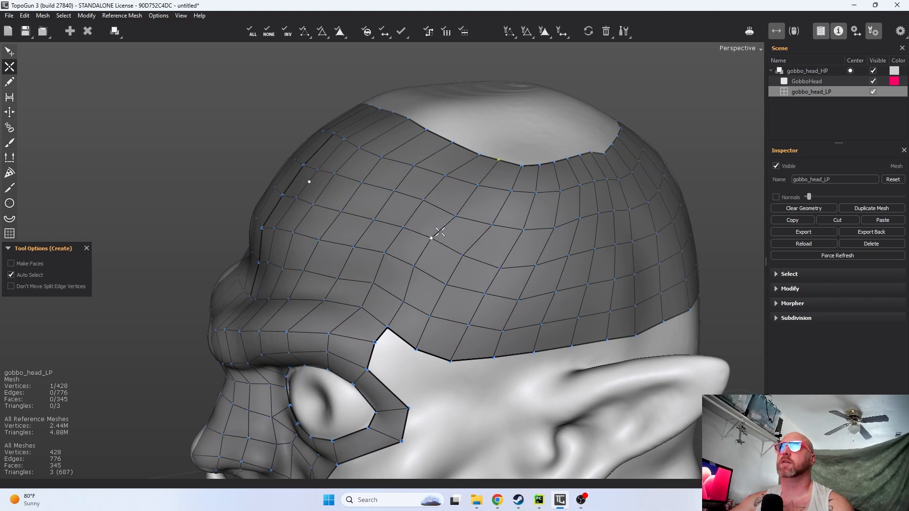
{"action": "left_click_drag", "start_coordinate": [453, 215], "coordinate": [456, 207]}
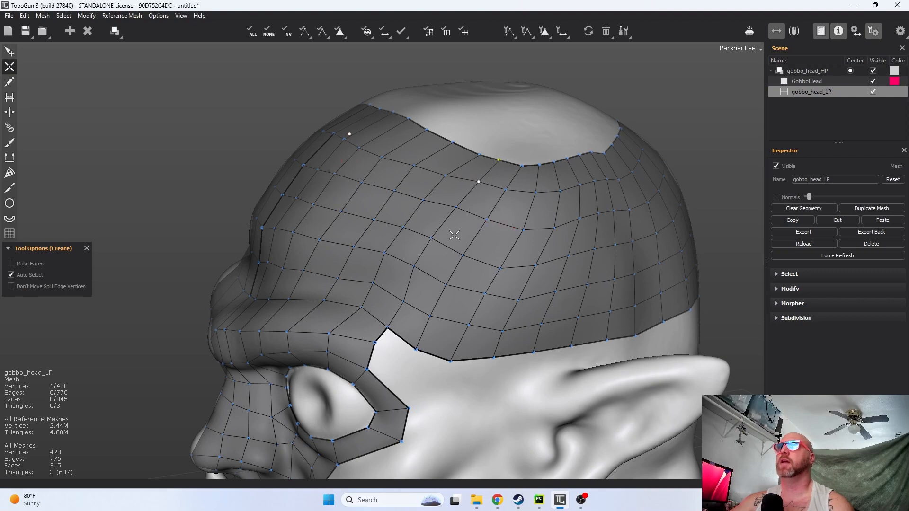
- Inspect the joined forehead and side mesh from the side, the front and at full bust distance
{"action": "middle_click_drag", "start_coordinate": [446, 310], "coordinate": [447, 220]}
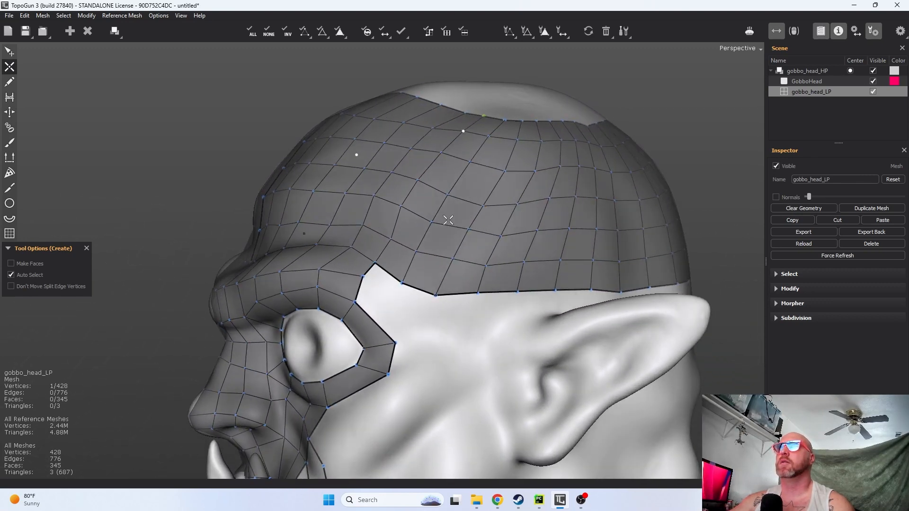
{"action": "scroll", "coordinate": [539, 209], "scroll_direction": "down", "scroll_amount": 4}
{"action": "middle_click_drag", "start_coordinate": [575, 274], "coordinate": [540, 283]}
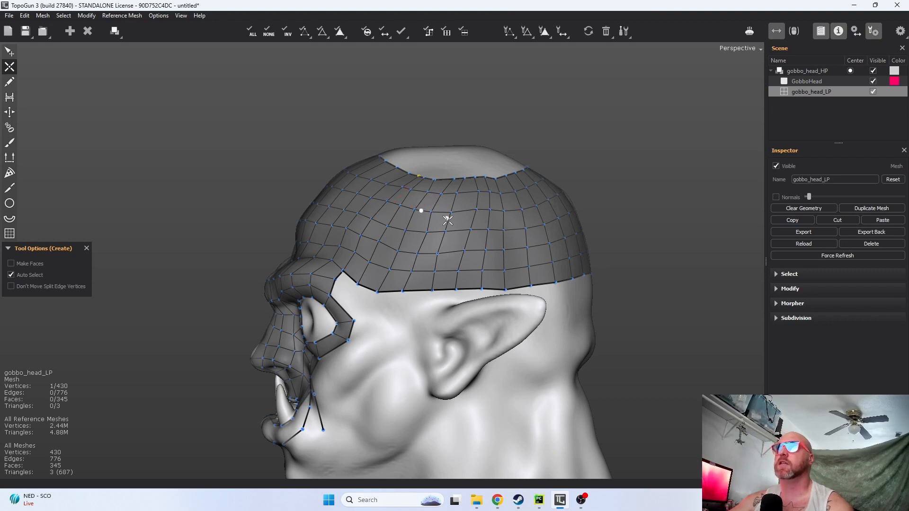
{"action": "middle_click_drag", "start_coordinate": [442, 209], "coordinate": [469, 231]}
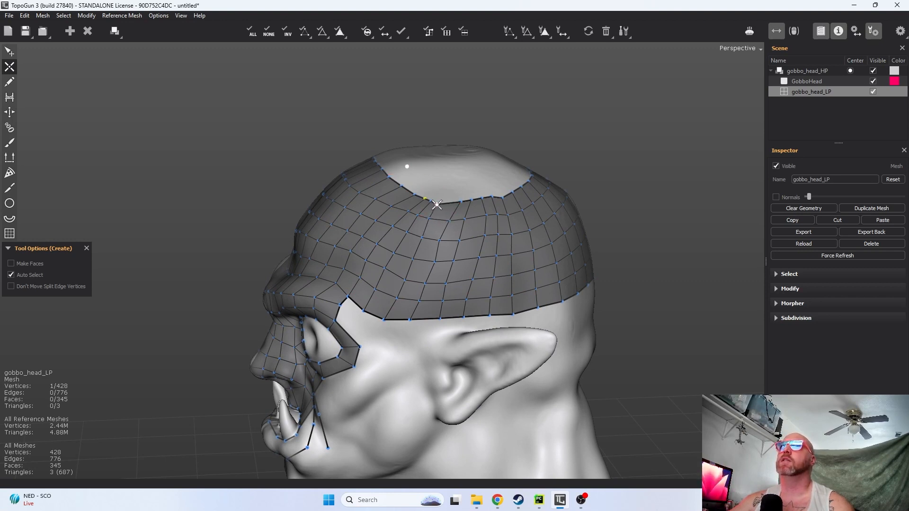
{"action": "right_click_drag", "start_coordinate": [461, 201], "coordinate": [446, 222]}
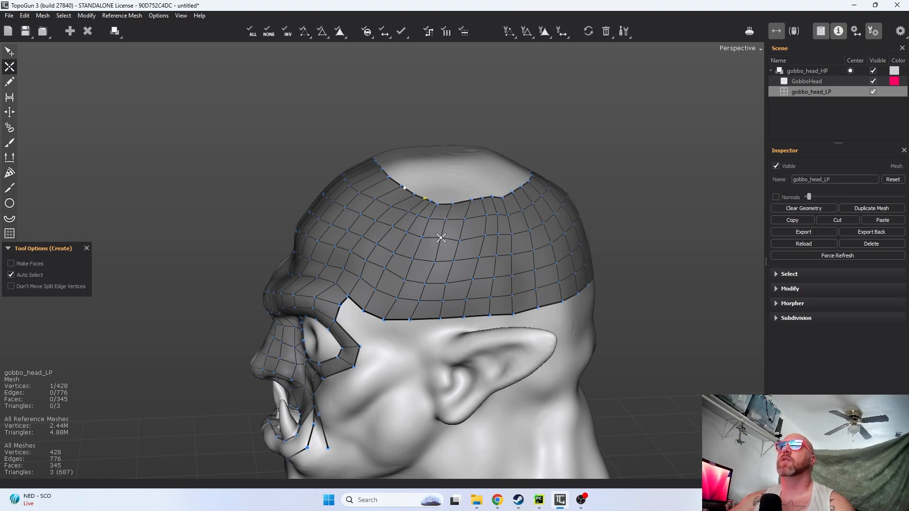
{"action": "middle_click_drag", "start_coordinate": [461, 206], "coordinate": [570, 206]}
{"action": "left_click_drag", "start_coordinate": [570, 207], "coordinate": [507, 227], "text": "alt"}
{"action": "right_click_drag", "start_coordinate": [507, 227], "coordinate": [487, 242], "text": "alt"}
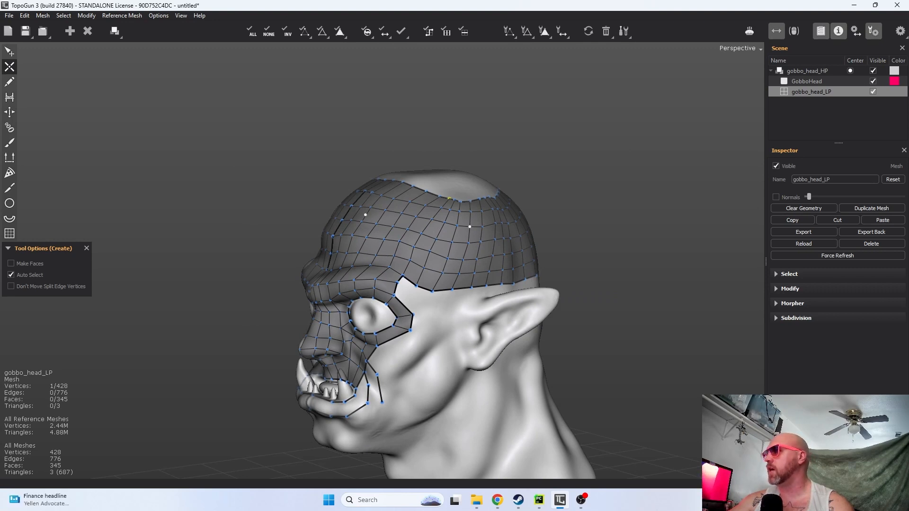
{"action": "right_click_drag", "start_coordinate": [665, 410], "coordinate": [576, 290], "text": "alt"}
{"action": "left_click_drag", "start_coordinate": [576, 290], "coordinate": [542, 415], "text": "alt"}
{"action": "middle_click_drag", "start_coordinate": [529, 340], "coordinate": [579, 280], "text": "alt"}
{"action": "right_click_drag", "start_coordinate": [579, 281], "coordinate": [426, 354], "text": "alt"}
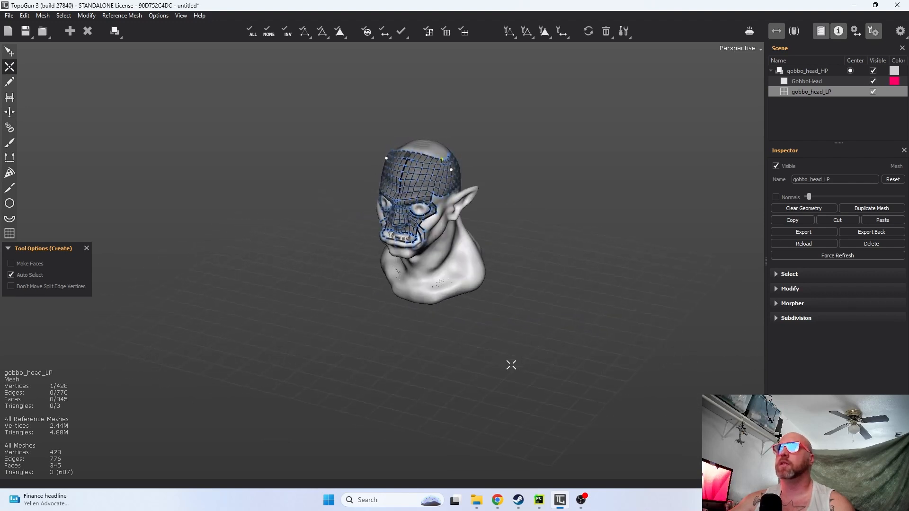
- Examine the joined forehead and side mesh and the border of the crown opening from the front, side and rear
{"action": "right_click_drag", "start_coordinate": [462, 252], "coordinate": [514, 206], "text": "alt"}
{"action": "middle_click_drag", "start_coordinate": [514, 206], "coordinate": [467, 368], "text": "alt"}
{"action": "right_click_drag", "start_coordinate": [467, 368], "coordinate": [571, 207], "text": "alt"}
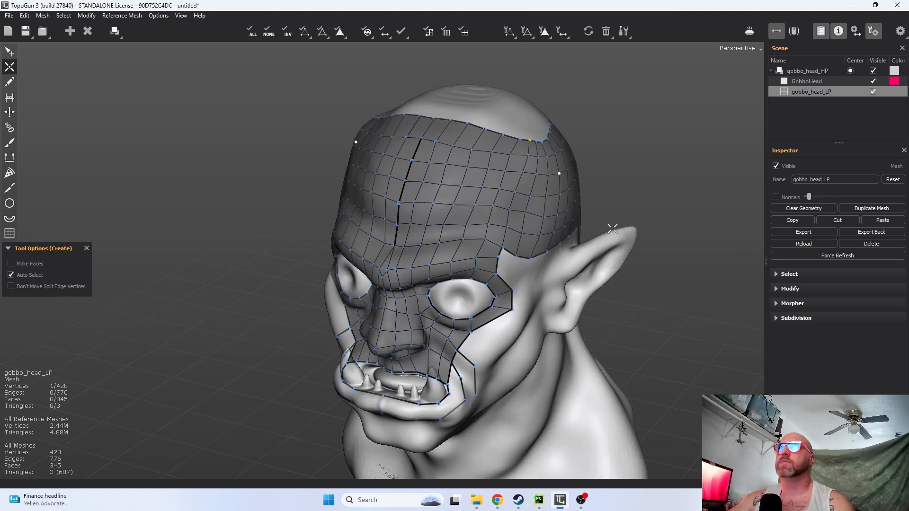
{"action": "left_click_drag", "start_coordinate": [614, 223], "coordinate": [526, 225], "text": "alt"}
{"action": "middle_click_drag", "start_coordinate": [504, 209], "coordinate": [481, 248], "text": "alt"}
{"action": "right_click_drag", "start_coordinate": [486, 193], "coordinate": [534, 199], "text": "alt"}
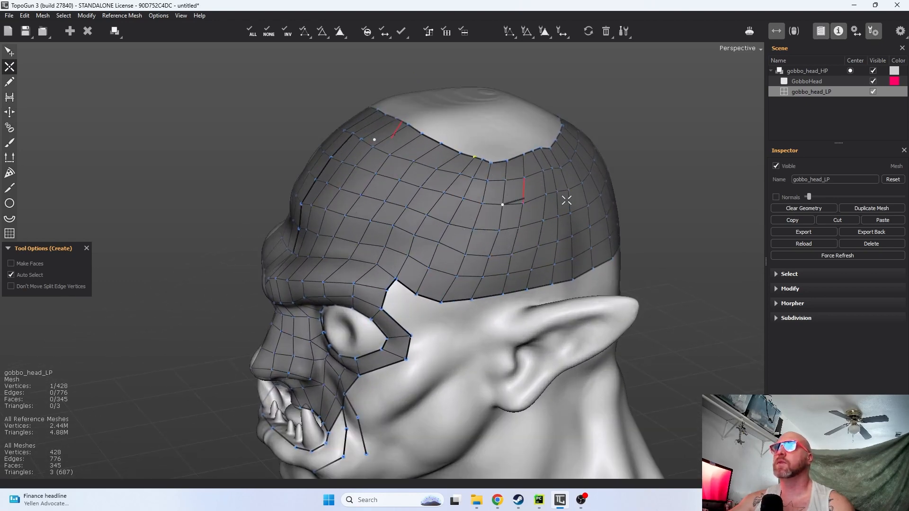
{"action": "middle_click_drag", "start_coordinate": [525, 207], "coordinate": [501, 269], "text": "alt"}
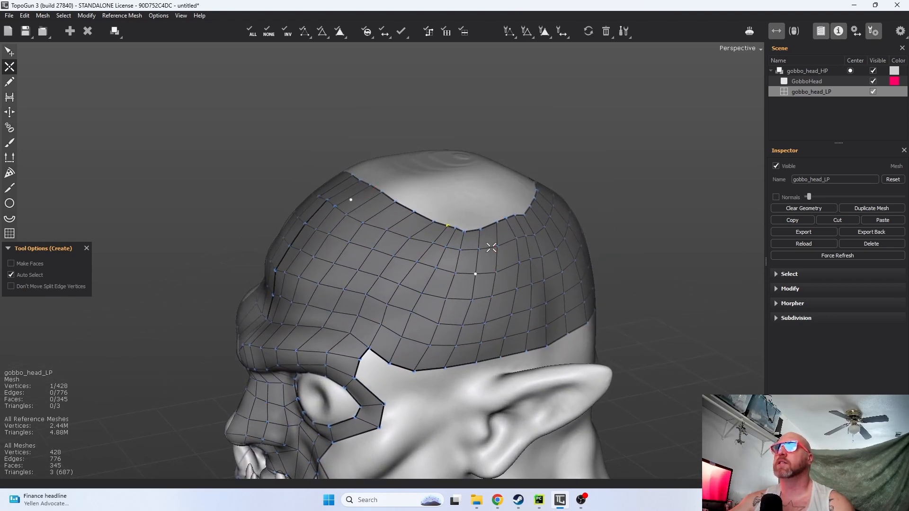
{"action": "left_click_drag", "start_coordinate": [444, 207], "coordinate": [386, 179], "text": "alt"}
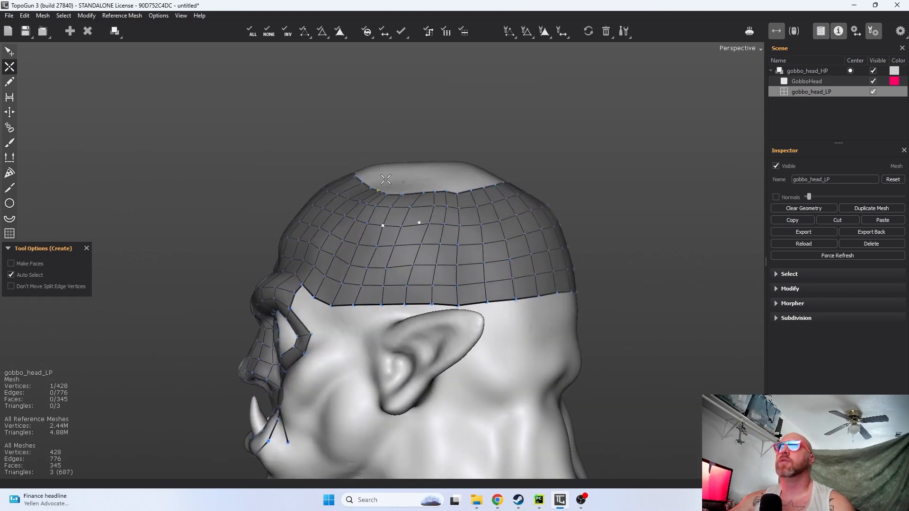
{"action": "left_click_drag", "start_coordinate": [499, 195], "coordinate": [441, 268], "text": "alt"}
{"action": "scroll", "coordinate": [496, 272], "scroll_direction": "down", "scroll_amount": 1}
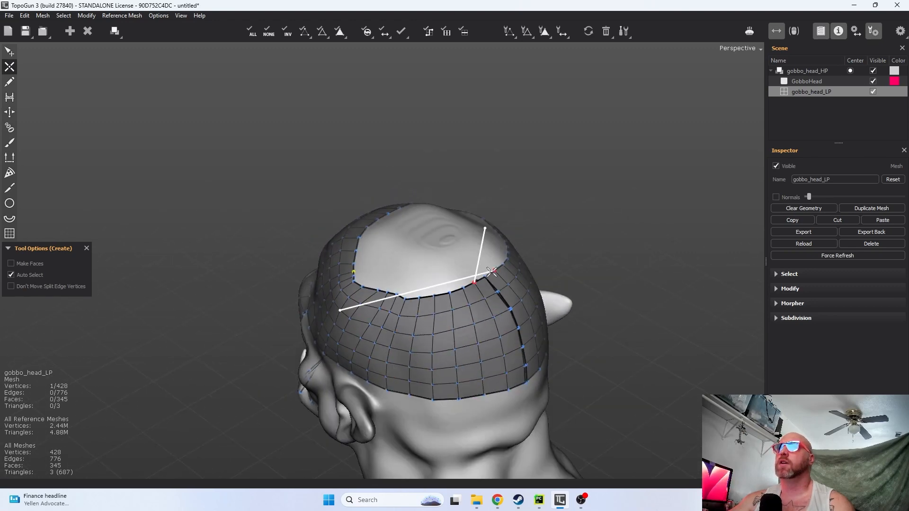
- Try raising the side border vertices of the crown opening one by one toward the top of the skull
{"action": "scroll", "coordinate": [492, 272], "scroll_direction": "up", "scroll_amount": 2}
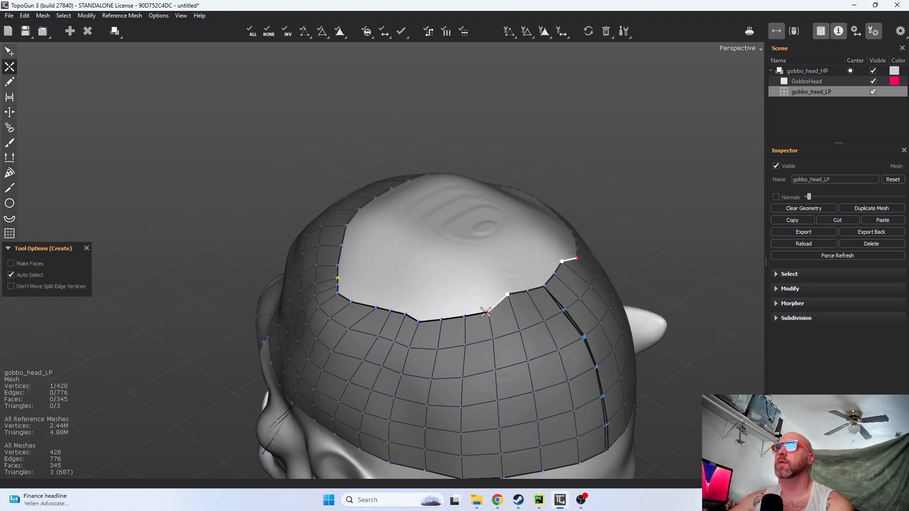
{"action": "left_click_drag", "start_coordinate": [465, 315], "coordinate": [493, 343]}
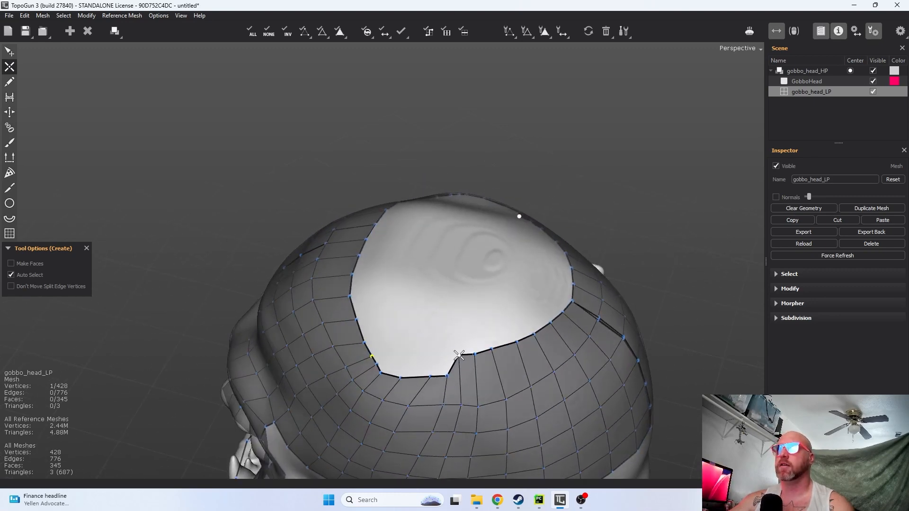
{"action": "left_click_drag", "start_coordinate": [447, 375], "coordinate": [444, 354]}
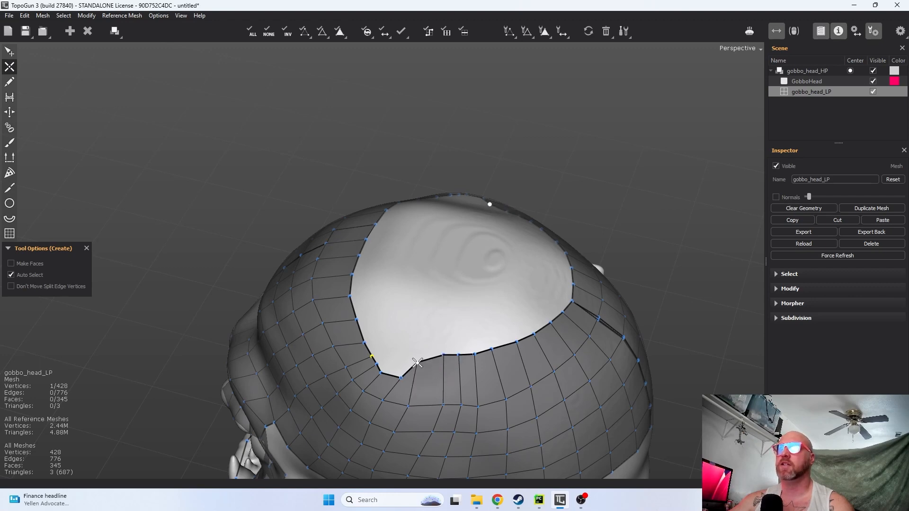
{"action": "left_click_drag", "start_coordinate": [421, 371], "coordinate": [528, 351], "text": "alt"}
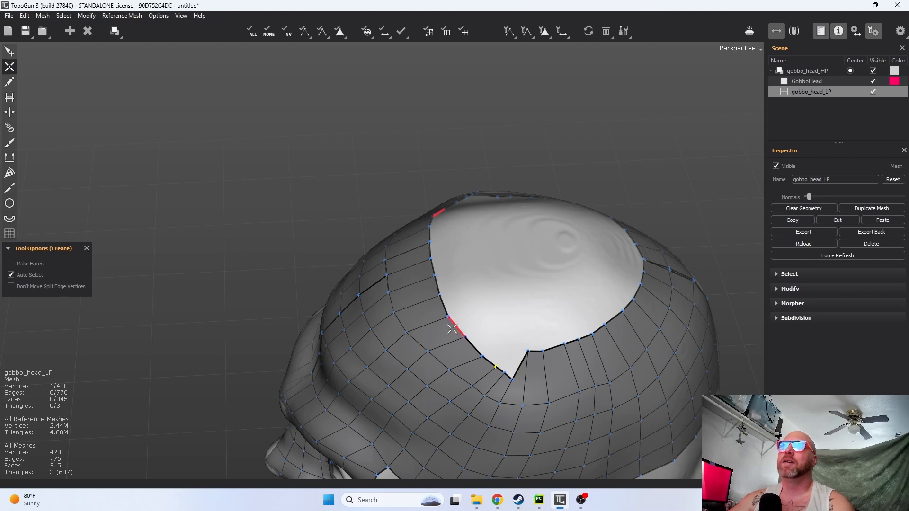
- Try shifting the front border vertices near the forehead centreline and undo the preceding crown border moves
{"action": "middle_click_drag", "start_coordinate": [475, 332], "coordinate": [570, 294]}
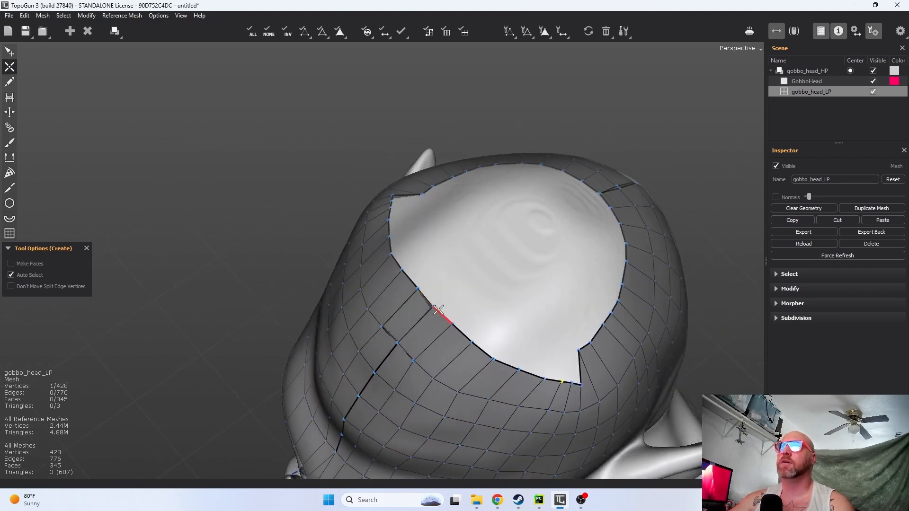
{"action": "mouse_move", "coordinate": [433, 306]}
{"action": "left_mouse_down"}
{"action": "mouse_move", "coordinate": [422, 319]}
{"action": "mouse_move", "coordinate": [407, 316]}
{"action": "mouse_move", "coordinate": [423, 309]}
{"action": "left_mouse_up"}
{"action": "middle_click_drag", "start_coordinate": [474, 303], "coordinate": [582, 266]}
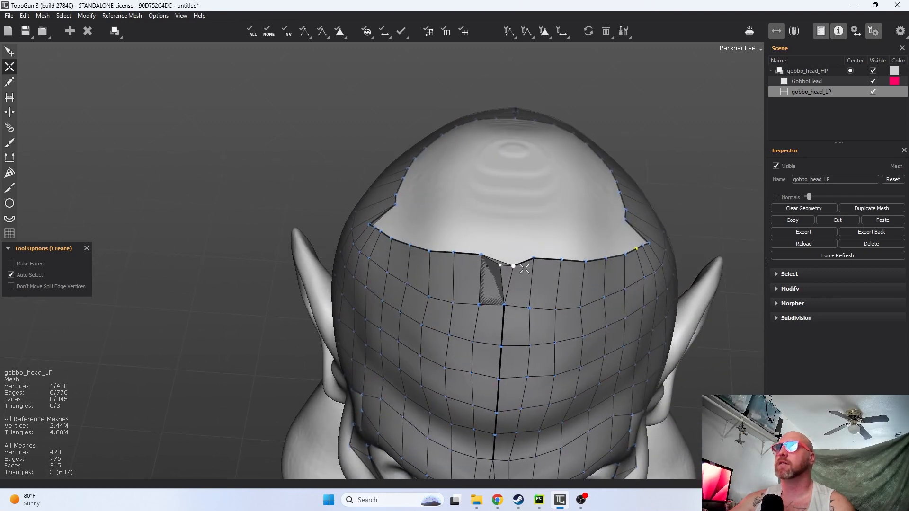
{"action": "mouse_move", "coordinate": [513, 267]}
{"action": "left_mouse_down"}
{"action": "mouse_move", "coordinate": [493, 266]}
{"action": "mouse_move", "coordinate": [515, 259]}
{"action": "mouse_move", "coordinate": [522, 269]}
{"action": "left_mouse_up"}
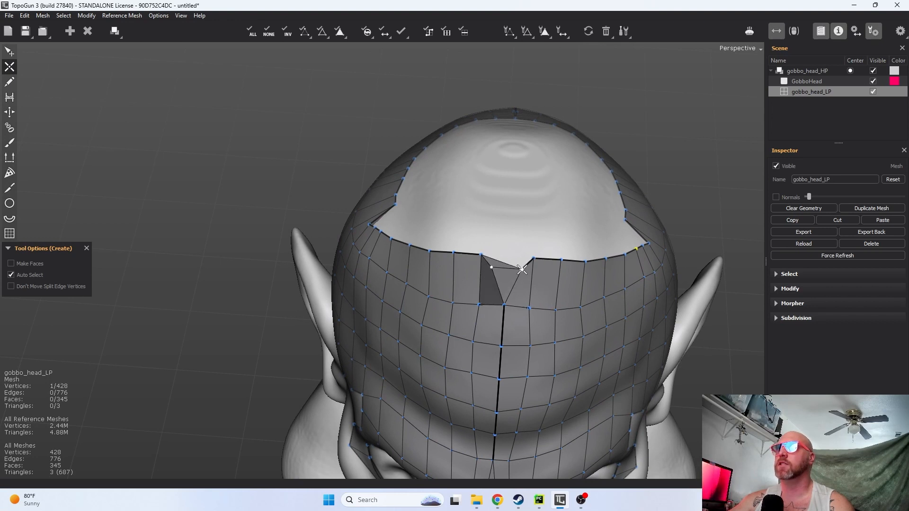
{"action": "key", "text": "ctrl+z"}
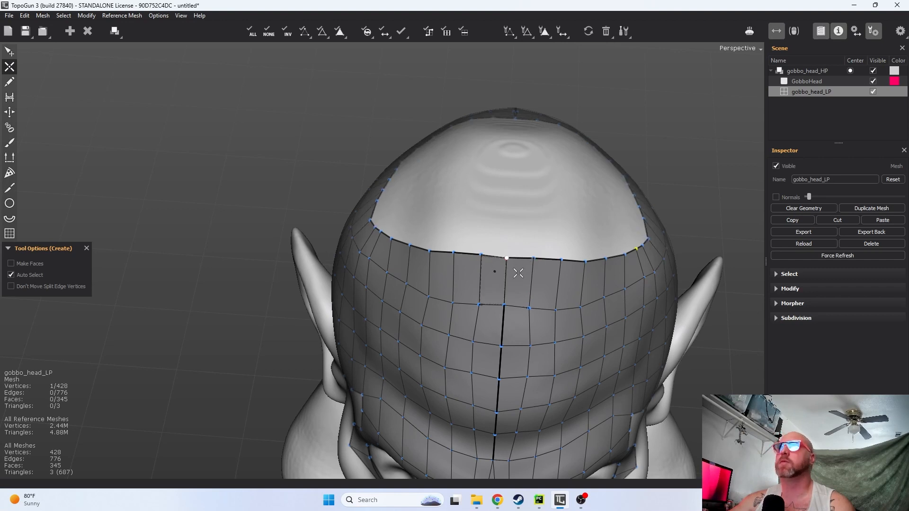
- Even out the crown opening's border vertices beside the forehead centreline and around the corner along the side of the head
{"action": "left_click_drag", "start_coordinate": [508, 258], "coordinate": [599, 288]}
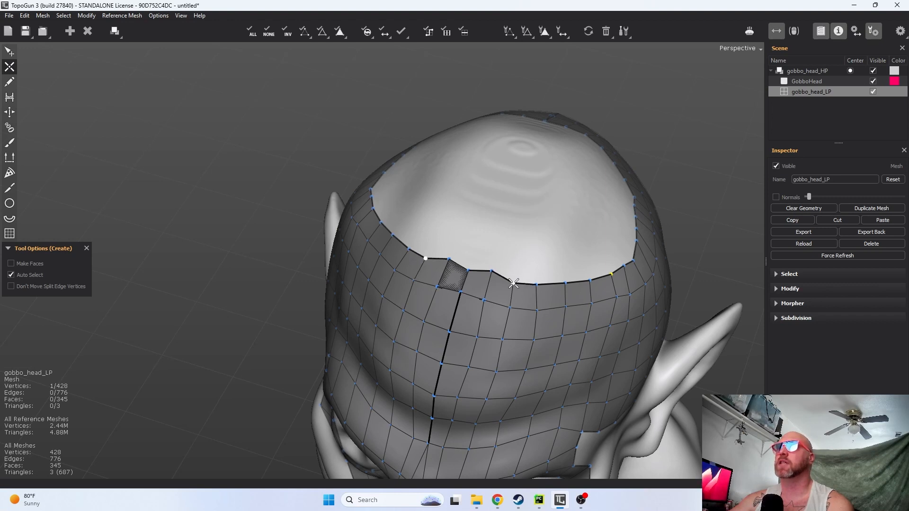
{"action": "left_click_drag", "start_coordinate": [491, 270], "coordinate": [489, 277]}
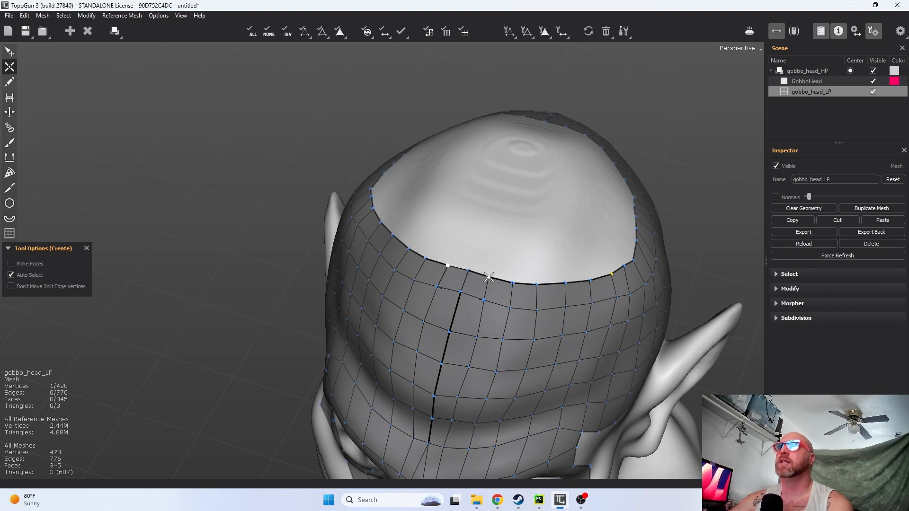
{"action": "middle_click_drag", "start_coordinate": [604, 258], "coordinate": [467, 299]}
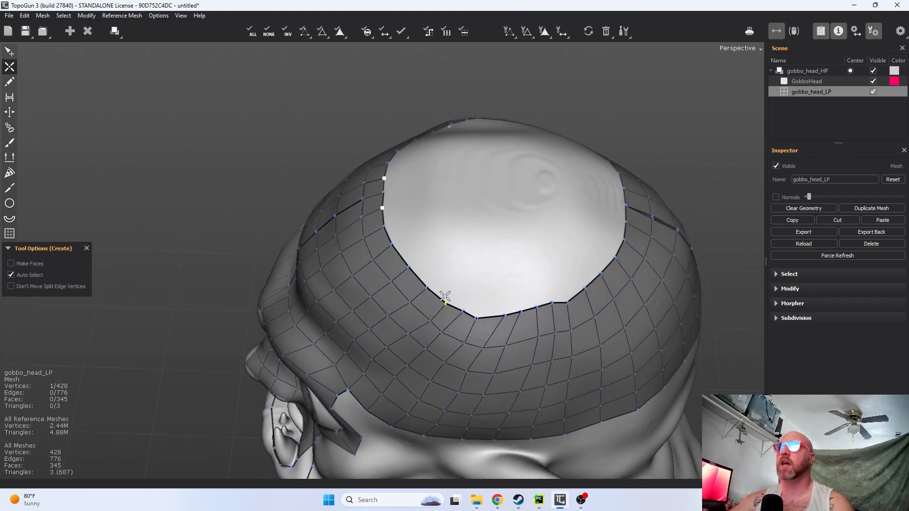
{"action": "left_click", "coordinate": [446, 302]}
{"action": "left_click_drag", "start_coordinate": [445, 304], "coordinate": [520, 310]}
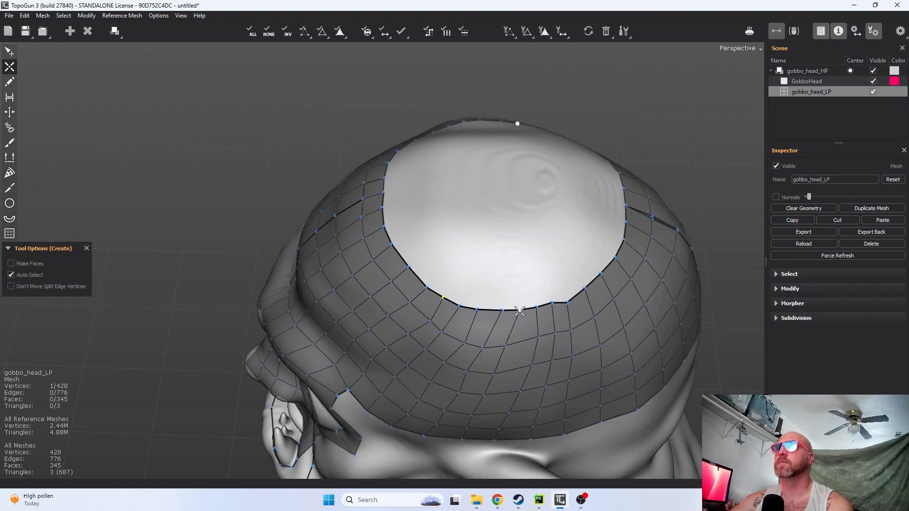
{"action": "left_click_drag", "start_coordinate": [536, 306], "coordinate": [558, 307]}
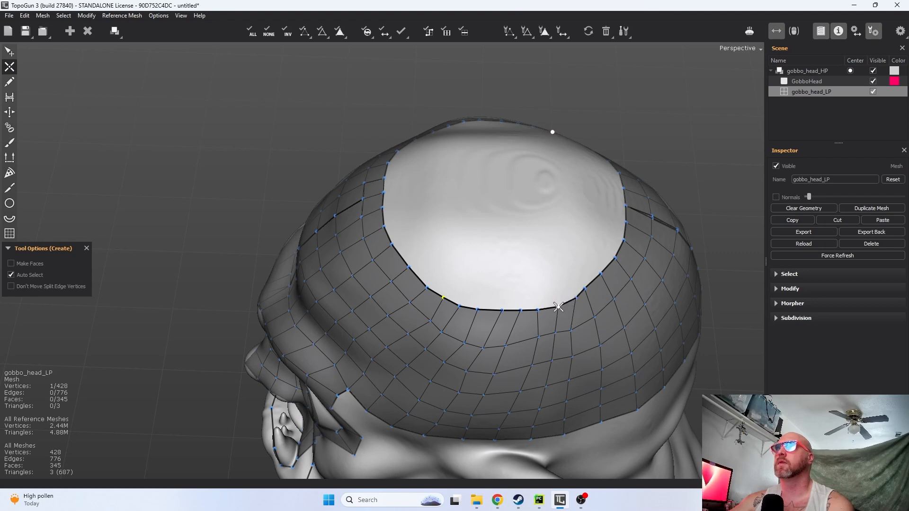
{"action": "middle_click_drag", "start_coordinate": [584, 291], "coordinate": [519, 271]}
{"action": "scroll", "coordinate": [447, 294], "scroll_direction": "up", "scroll_amount": 3}
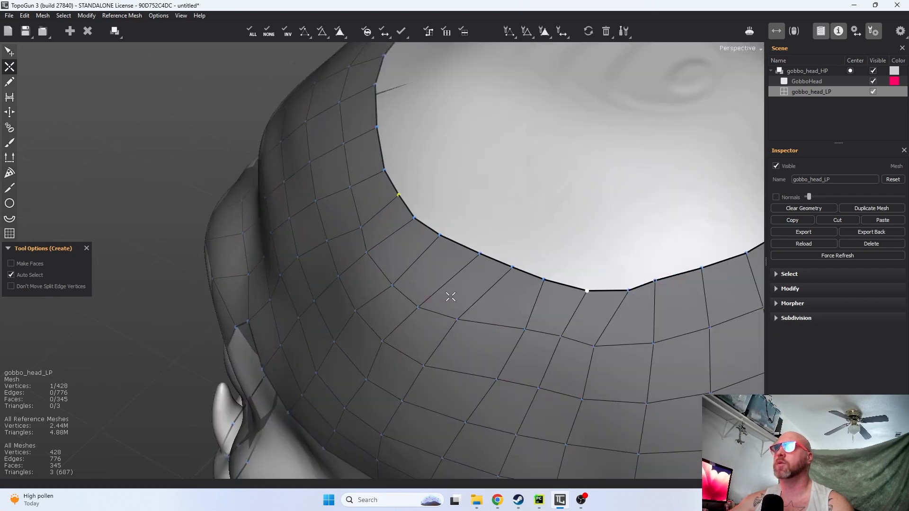
- Try to extrude a lower border edge of the side patch downward behind the ear
{"action": "scroll", "coordinate": [448, 283], "scroll_direction": "down", "scroll_amount": 5}
{"action": "middle_click_drag", "start_coordinate": [447, 283], "coordinate": [451, 247]}
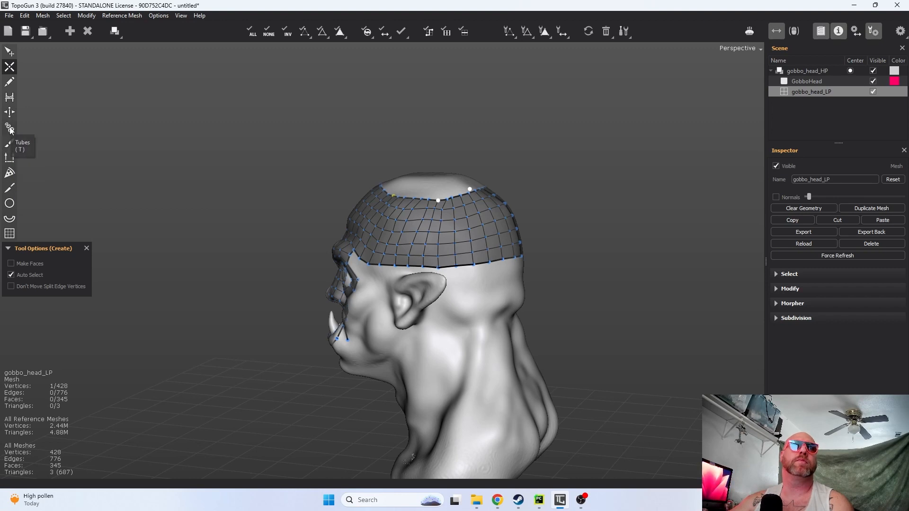
{"action": "left_click", "coordinate": [9, 158]}
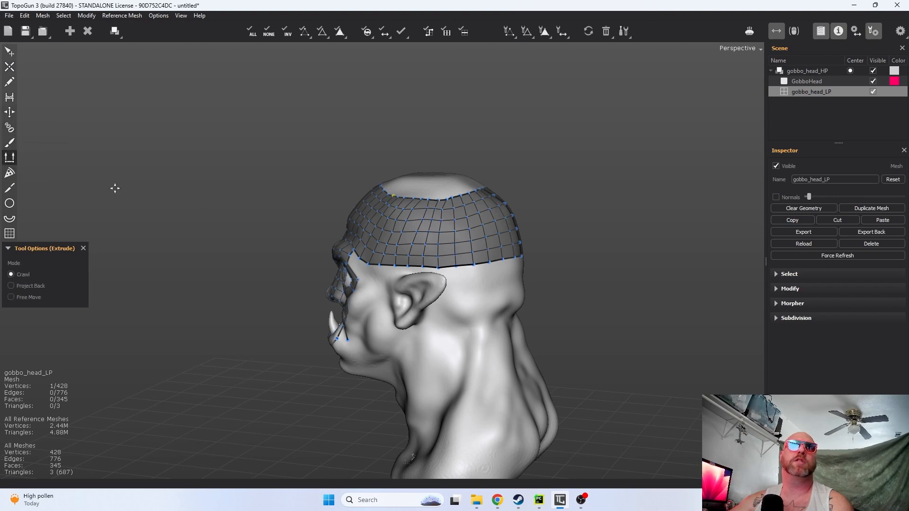
{"action": "left_click_drag", "start_coordinate": [473, 266], "coordinate": [466, 311]}
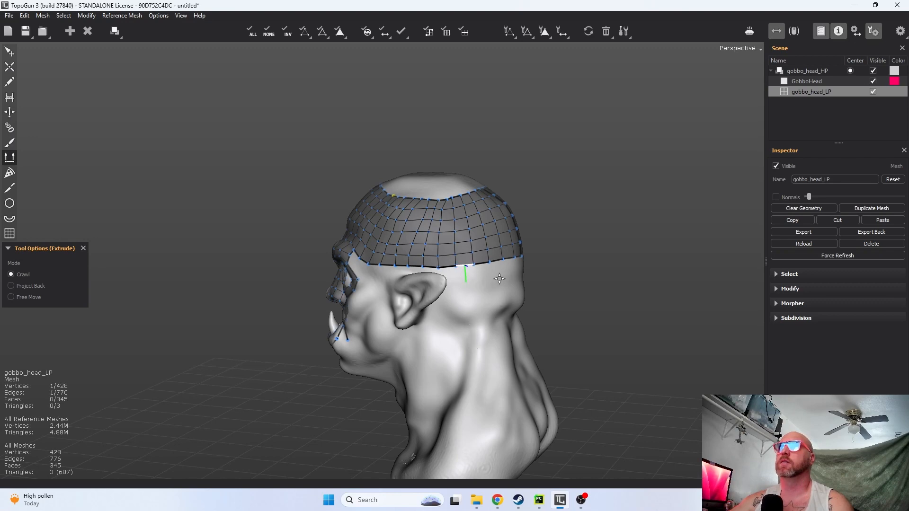
{"action": "scroll", "coordinate": [478, 263], "scroll_direction": "up", "scroll_amount": 3}
{"action": "left_click_drag", "start_coordinate": [575, 299], "coordinate": [621, 296], "text": "alt"}
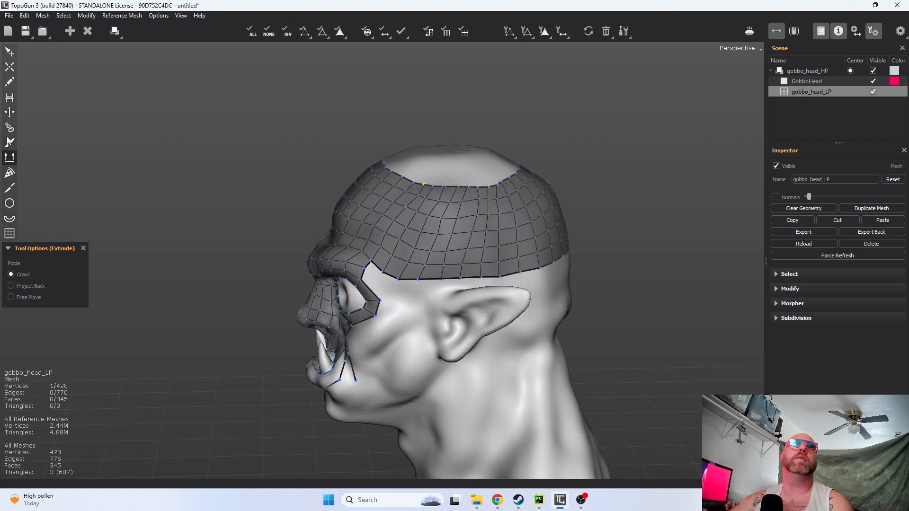
- Try the Slide tool on edges in the side patch above the ear
{"action": "left_click", "coordinate": [10, 67]}
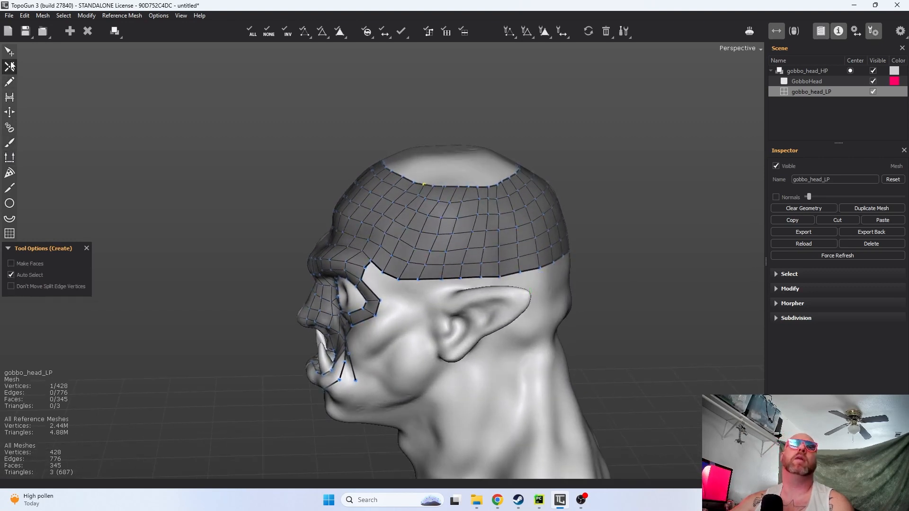
{"action": "left_click", "coordinate": [10, 113]}
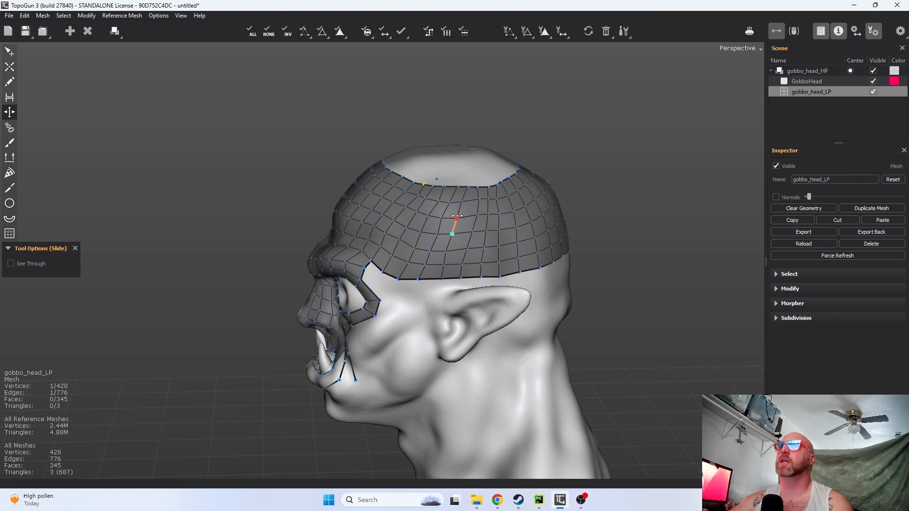
{"action": "left_click_drag", "start_coordinate": [468, 213], "coordinate": [438, 234]}
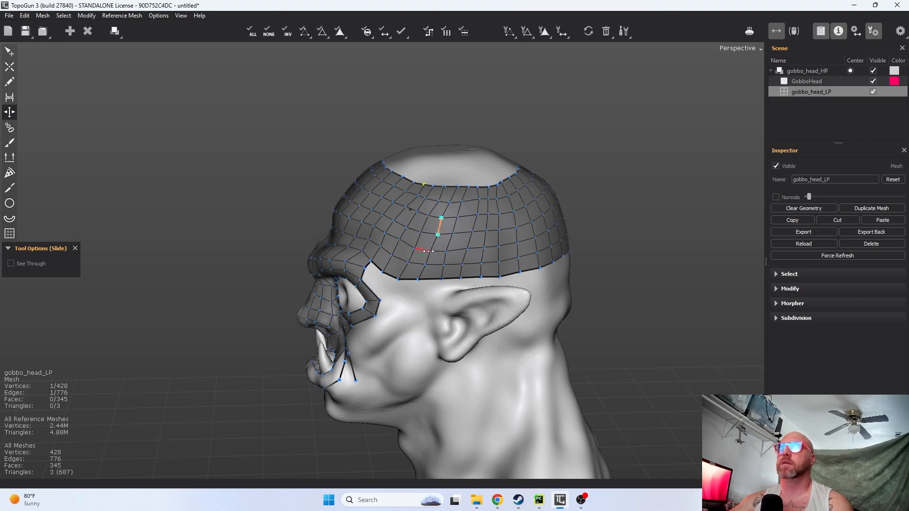
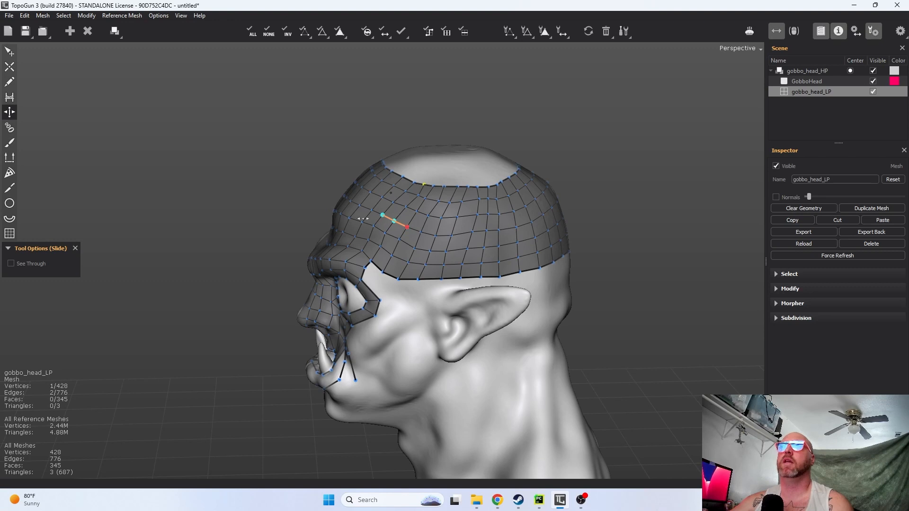
{"action": "left_click", "coordinate": [10, 67]}
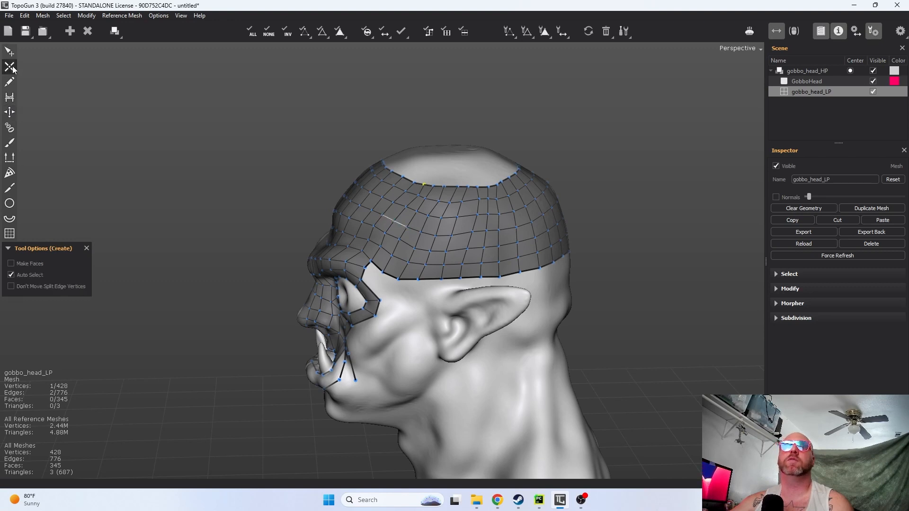
{"action": "left_click", "coordinate": [417, 209]}
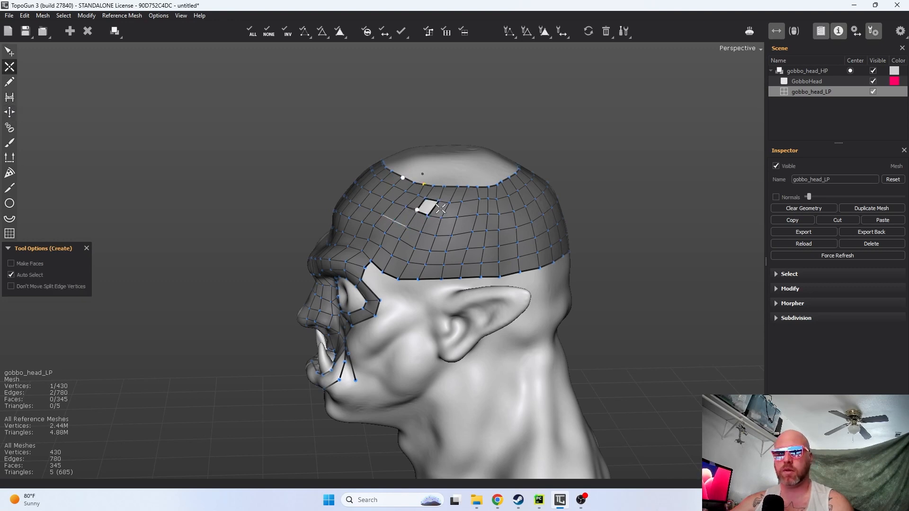
{"action": "key", "text": "ctrl+z"}
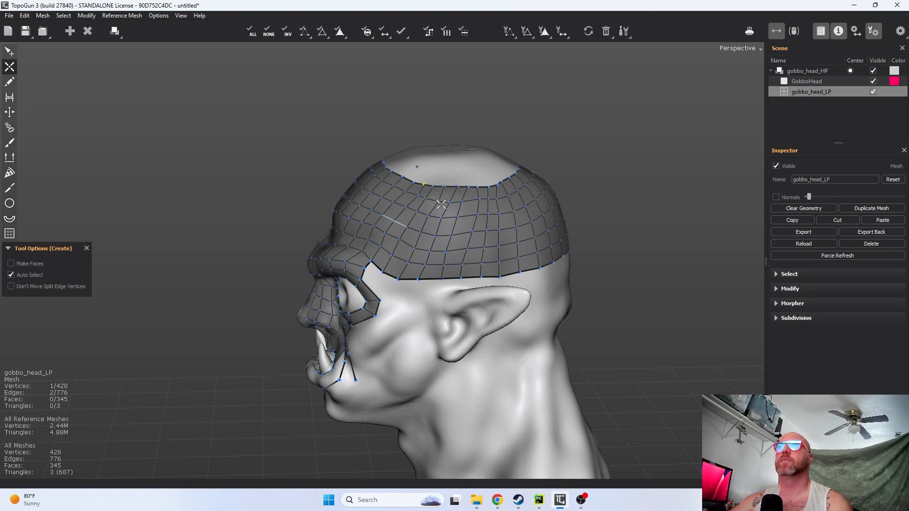
- Even out the second-row and border vertices below the crown opening between the forehead and the side patch
{"action": "left_click_drag", "start_coordinate": [413, 194], "coordinate": [458, 209], "text": "alt"}
{"action": "right_click_drag", "start_coordinate": [458, 209], "coordinate": [509, 212], "text": "alt"}
{"action": "scroll", "coordinate": [551, 200], "scroll_direction": "up", "scroll_amount": 4}
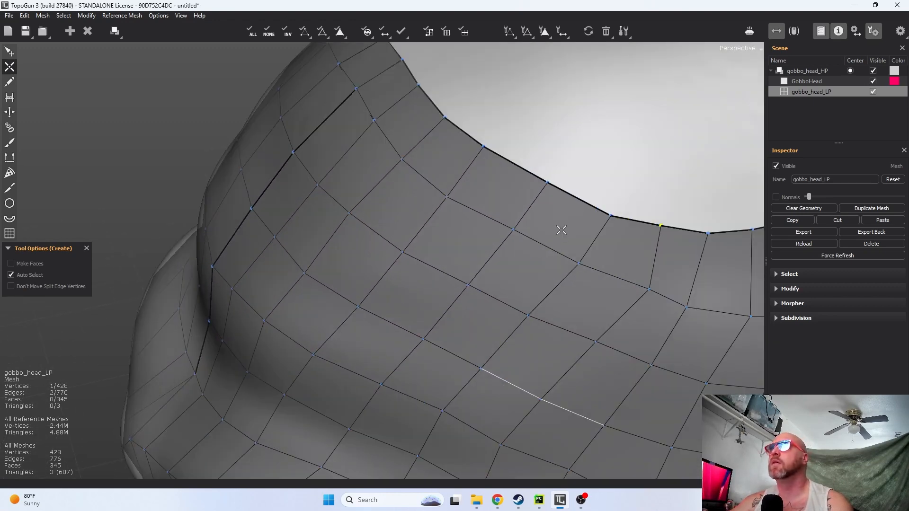
{"action": "left_click_drag", "start_coordinate": [581, 282], "coordinate": [562, 279]}
{"action": "scroll", "coordinate": [570, 259], "scroll_direction": "down", "scroll_amount": 2}
{"action": "left_click_drag", "start_coordinate": [555, 328], "coordinate": [544, 234], "text": "alt"}
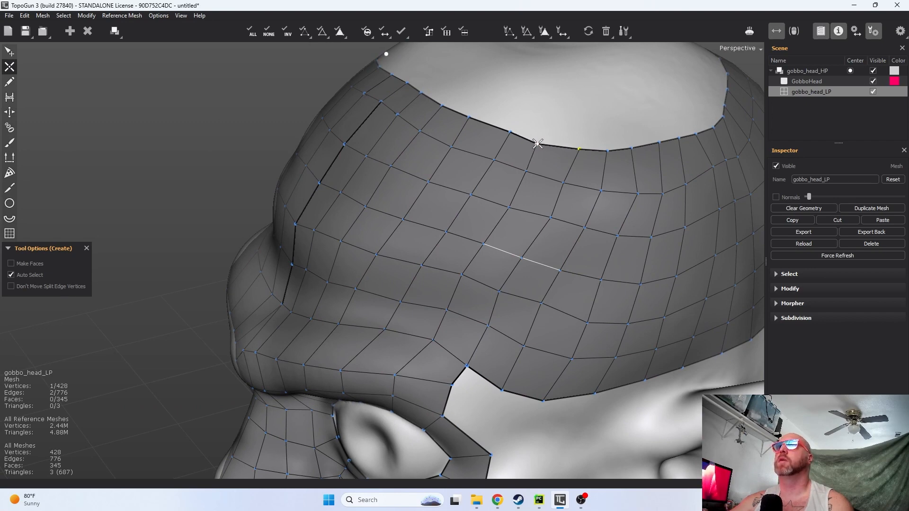
{"action": "left_click_drag", "start_coordinate": [641, 209], "coordinate": [566, 175], "text": "alt"}
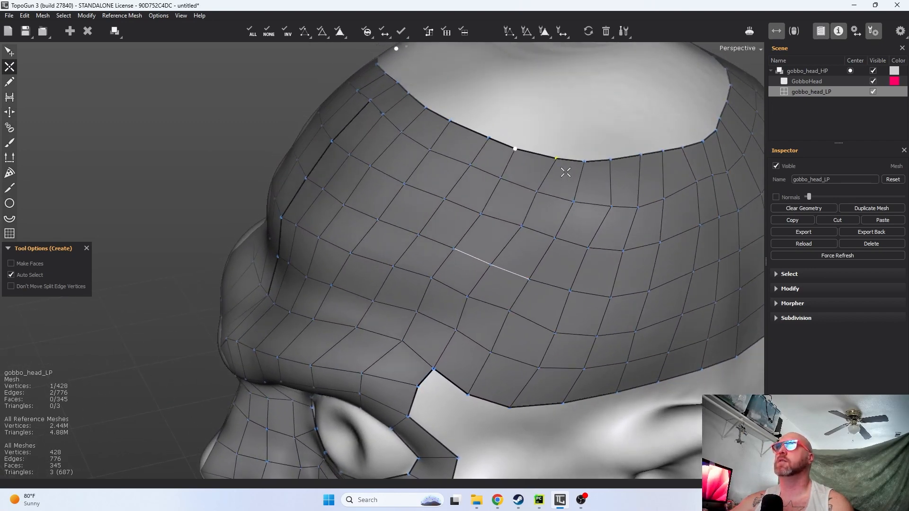
{"action": "left_click", "coordinate": [543, 157]}
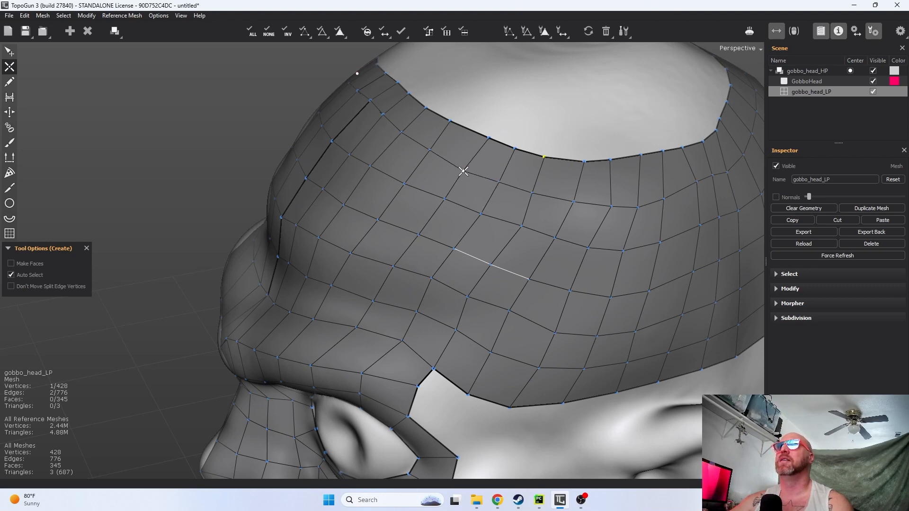
{"action": "left_click_drag", "start_coordinate": [564, 215], "coordinate": [524, 185], "text": "alt"}
{"action": "scroll", "coordinate": [506, 128], "scroll_direction": "down", "scroll_amount": 2}
{"action": "left_click_drag", "start_coordinate": [492, 138], "coordinate": [507, 159], "text": "alt"}
{"action": "right_click_drag", "start_coordinate": [457, 153], "coordinate": [462, 129]}
{"action": "key", "text": "ctrl+z"}
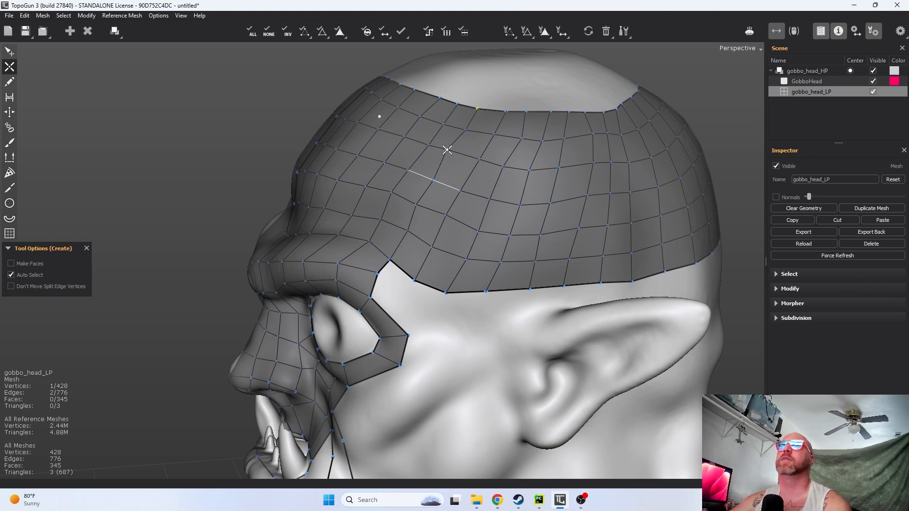
- Even out the vertices above the temple and in the rows below the crown opening between the forehead and side patch
{"action": "right_click_drag", "start_coordinate": [449, 150], "coordinate": [421, 141]}
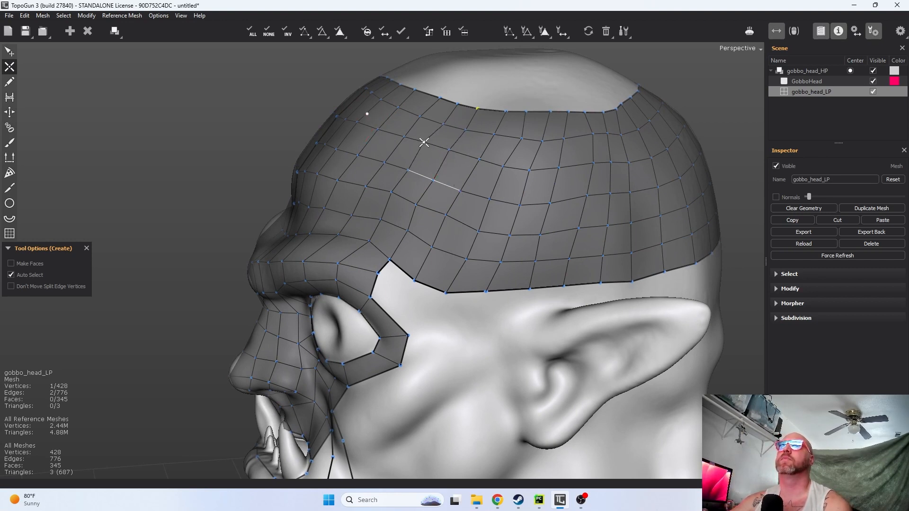
{"action": "right_click_drag", "start_coordinate": [408, 171], "coordinate": [400, 168]}
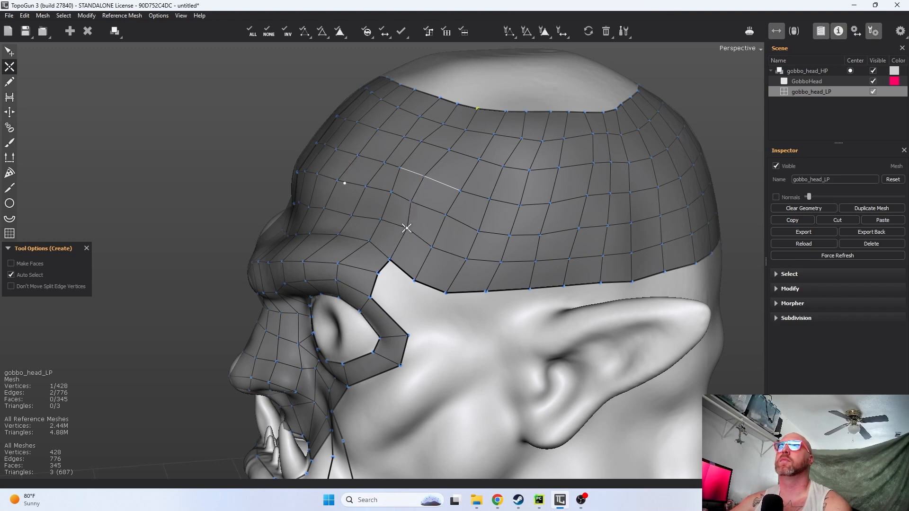
{"action": "mouse_move", "coordinate": [405, 230]}
{"action": "left_mouse_down"}
{"action": "mouse_move", "coordinate": [429, 251]}
{"action": "mouse_move", "coordinate": [462, 188]}
{"action": "left_mouse_up"}
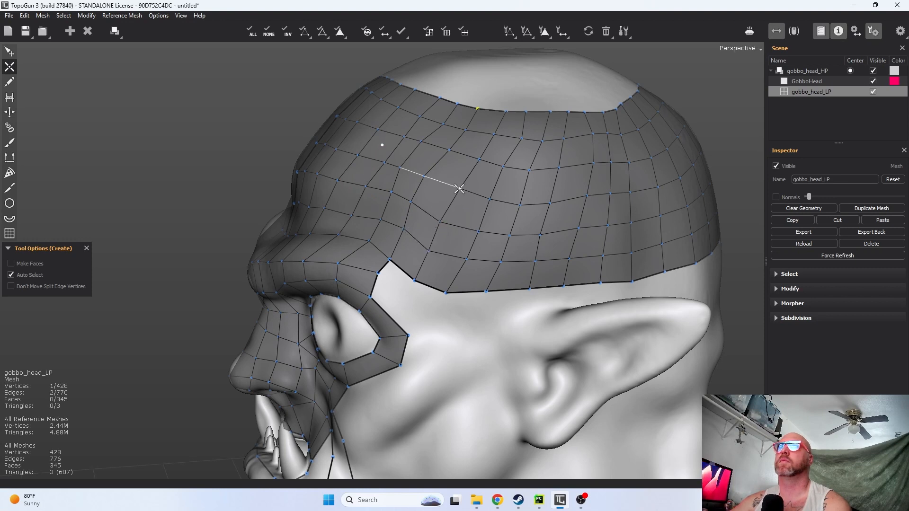
{"action": "left_click_drag", "start_coordinate": [479, 159], "coordinate": [472, 161]}
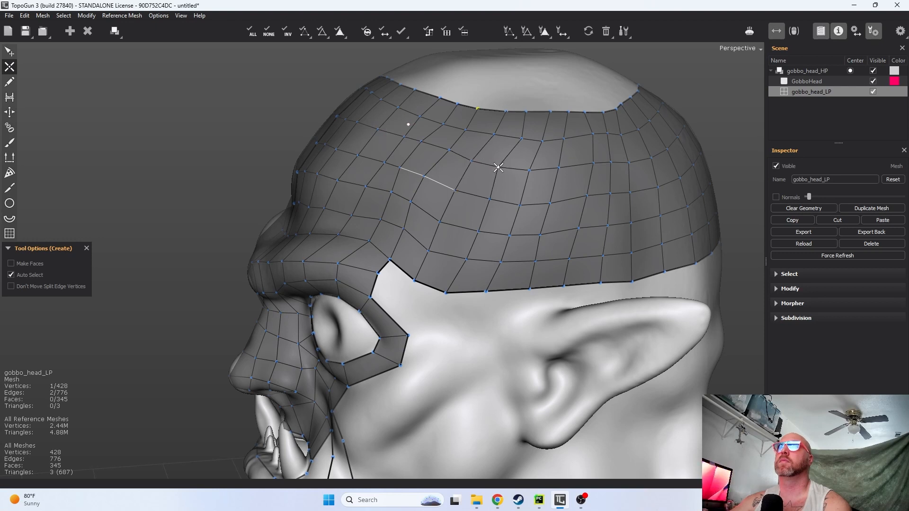
{"action": "left_click_drag", "start_coordinate": [520, 138], "coordinate": [512, 137]}
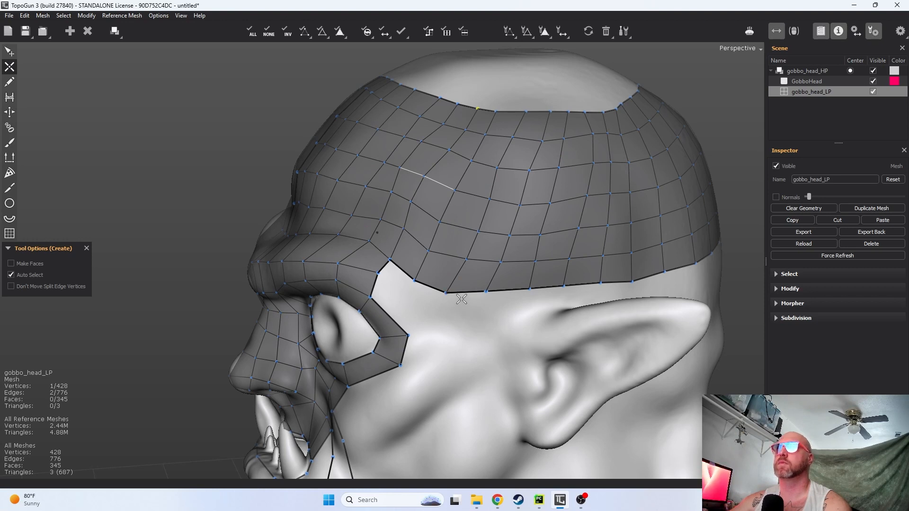
{"action": "scroll", "coordinate": [462, 299], "scroll_direction": "down", "scroll_amount": 2}
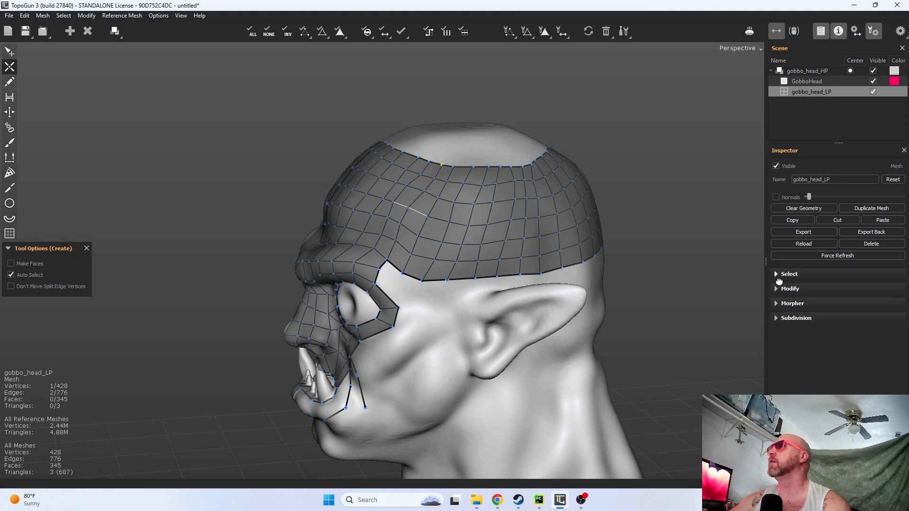
{"action": "left_click", "coordinate": [776, 304]}
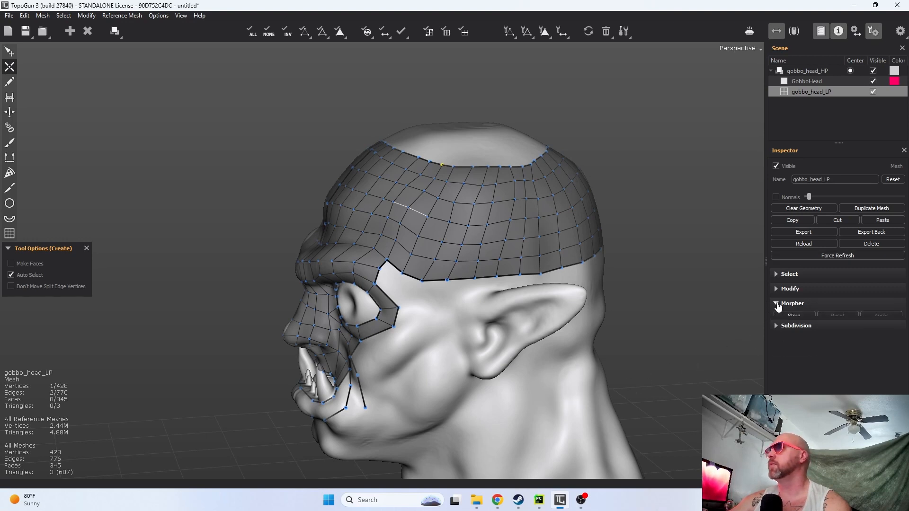
{"action": "left_click", "coordinate": [776, 304]}
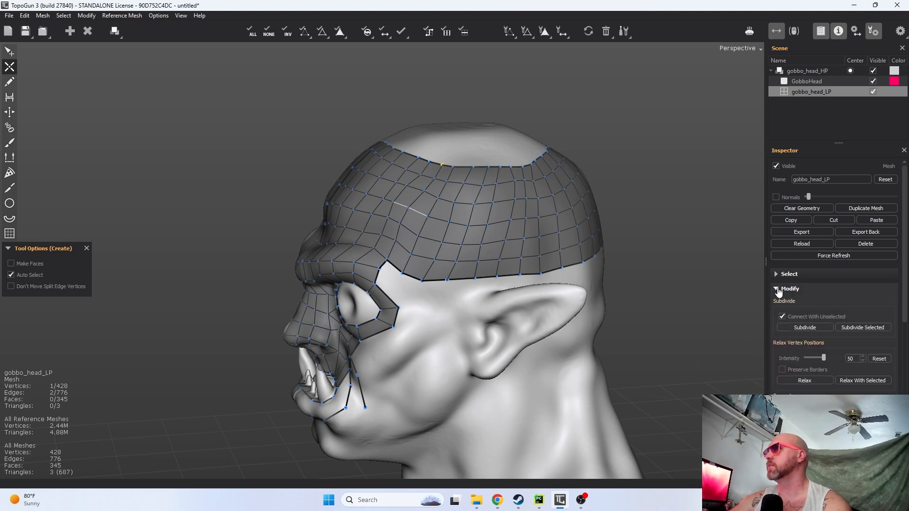
{"action": "left_click", "coordinate": [779, 289]}
{"action": "left_click", "coordinate": [581, 500]}
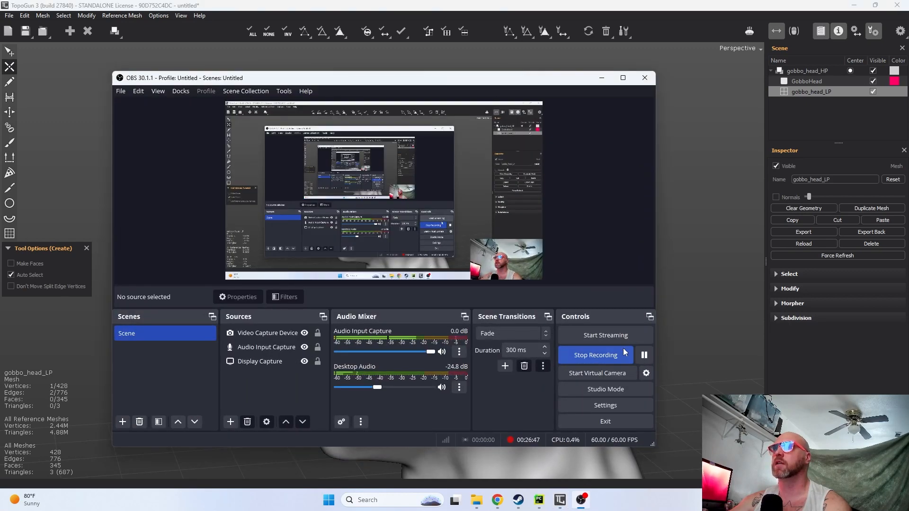
{"action": "left_click", "coordinate": [644, 355]}
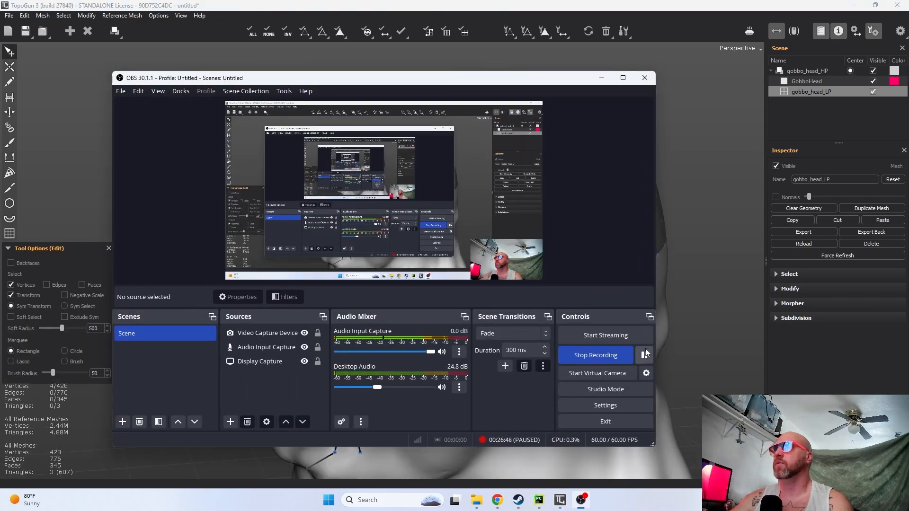
{"action": "left_click", "coordinate": [644, 355]}
{"action": "left_click", "coordinate": [771, 126]}
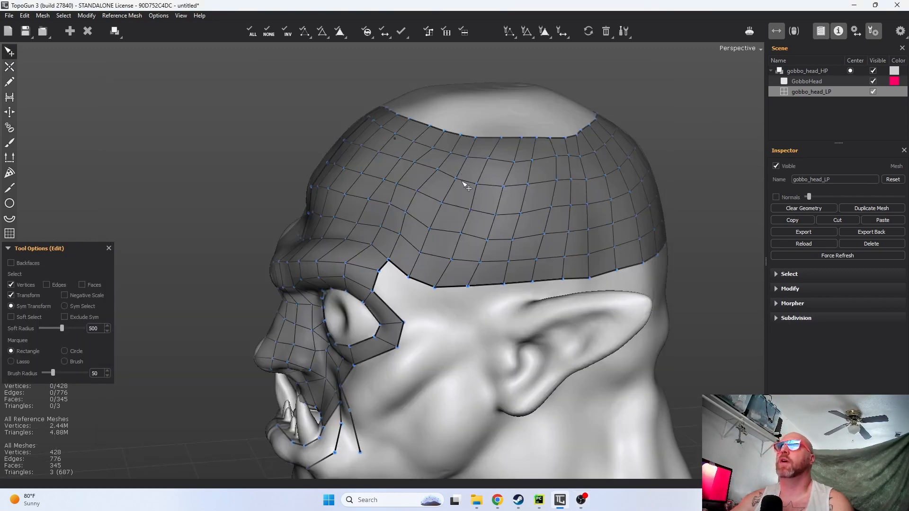
- Enable face selection in the Edit tool and slightly scale a strip of six faces just below the crown opening's side border
{"action": "mouse_move", "coordinate": [436, 177]}
{"action": "left_mouse_down", "text": "alt"}
{"action": "mouse_move", "coordinate": [470, 193]}
{"action": "mouse_move", "coordinate": [426, 183]}
{"action": "left_mouse_up", "text": "alt"}
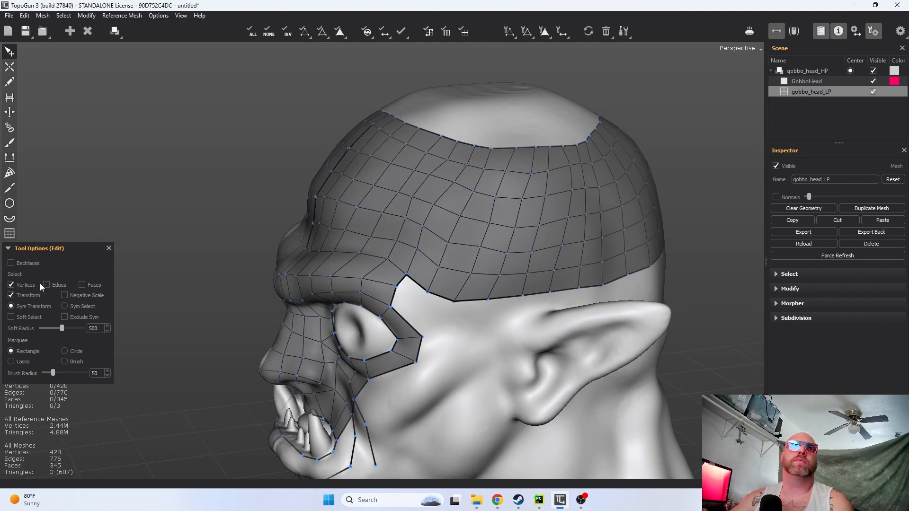
{"action": "left_click", "coordinate": [83, 285]}
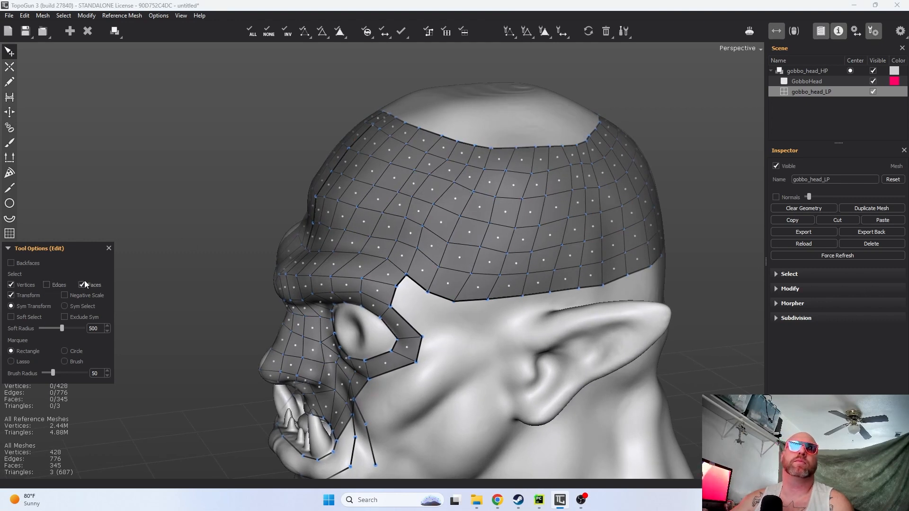
{"action": "left_click", "coordinate": [449, 174]}
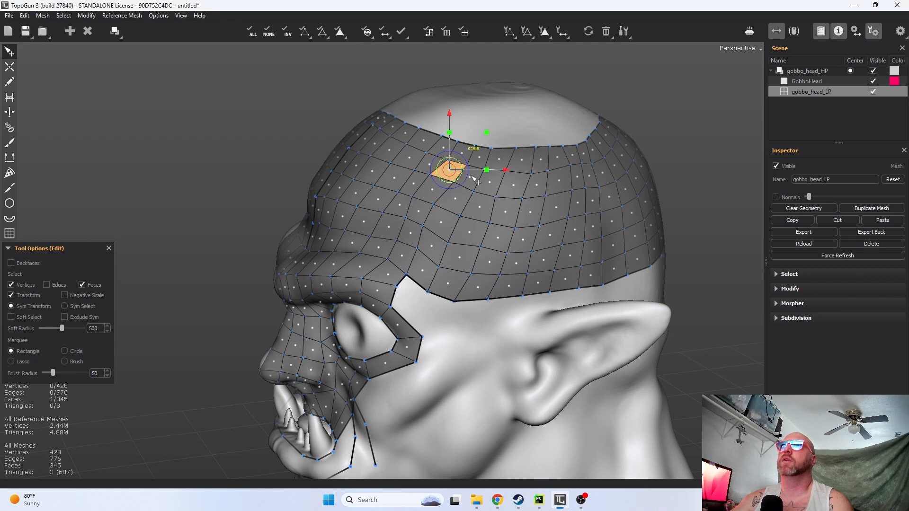
{"action": "left_click", "coordinate": [475, 182], "text": "shift"}
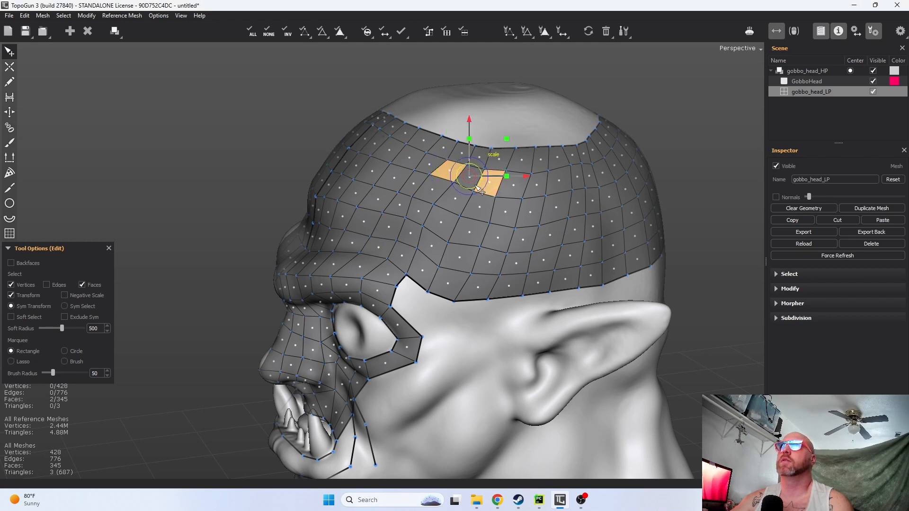
{"action": "left_click", "coordinate": [518, 185], "text": "shift"}
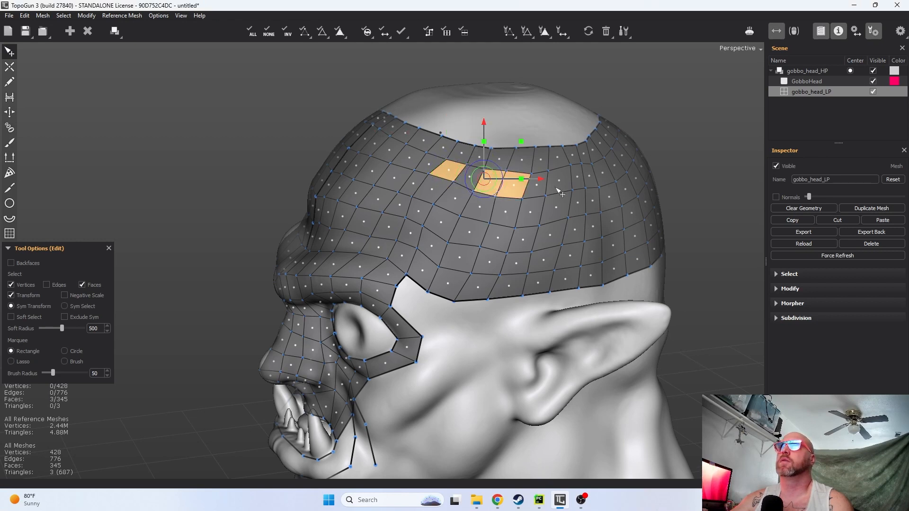
{"action": "left_click", "coordinate": [539, 188], "text": "shift"}
{"action": "left_click", "coordinate": [560, 184], "text": "shift"}
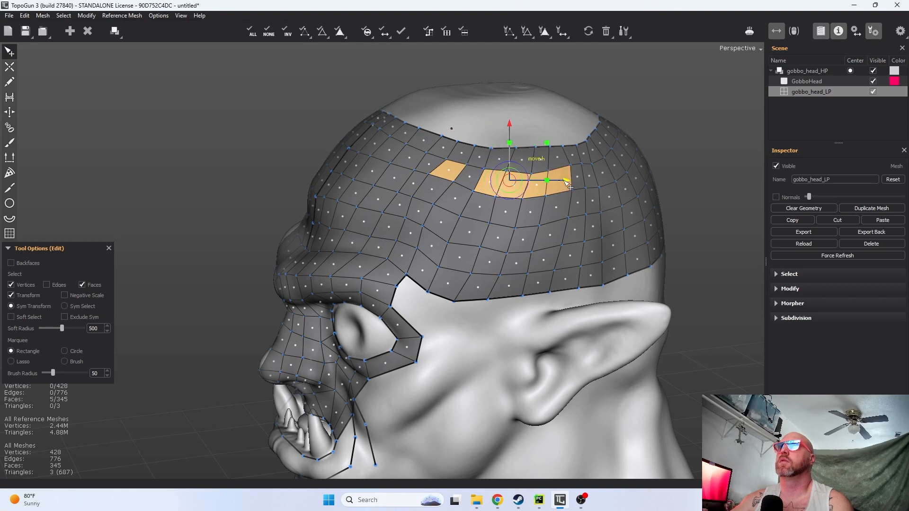
{"action": "left_click", "coordinate": [466, 179], "text": "shift"}
{"action": "mouse_move", "coordinate": [499, 141]}
{"action": "left_mouse_down"}
{"action": "mouse_move", "coordinate": [502, 151]}
{"action": "mouse_move", "coordinate": [500, 134]}
{"action": "mouse_move", "coordinate": [500, 141]}
{"action": "left_mouse_up"}
{"action": "left_click_drag", "start_coordinate": [540, 179], "coordinate": [539, 180]}
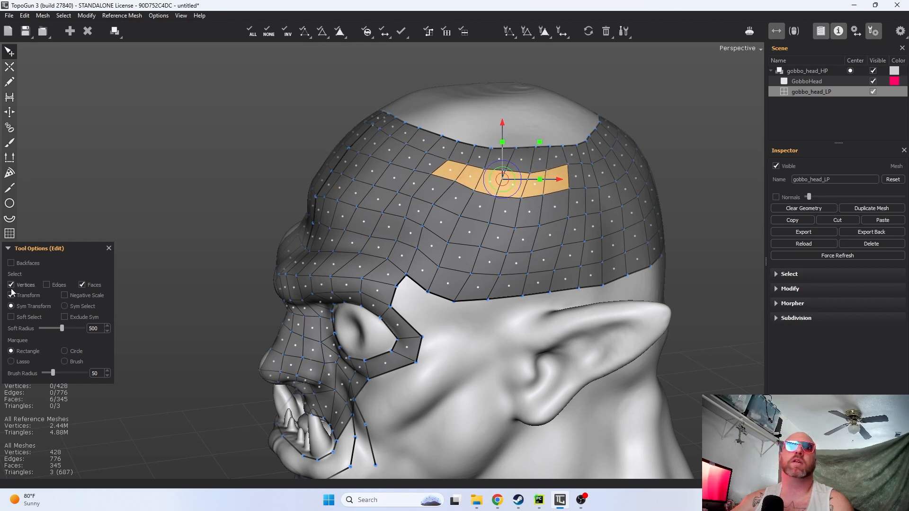
- Enable edge selection and flatten the six connected edges along the upper side of the face strip by scaling them vertically
{"action": "left_click", "coordinate": [48, 285]}
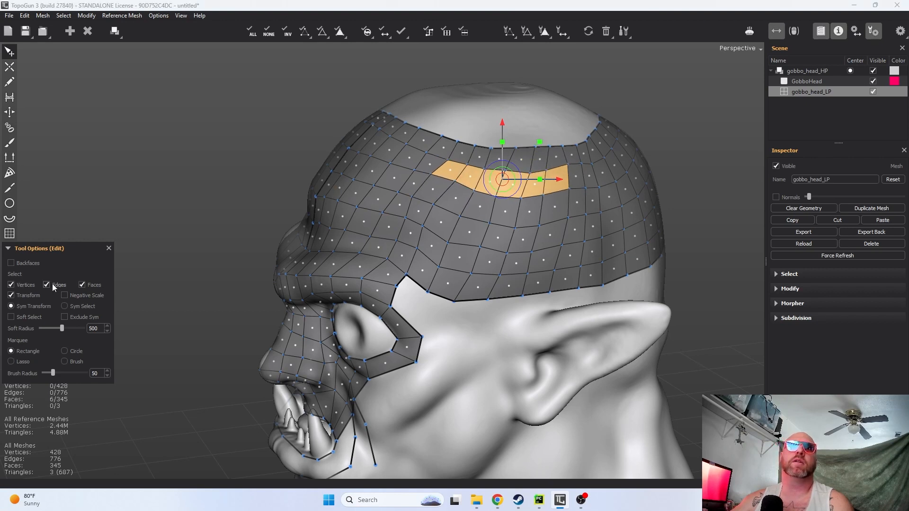
{"action": "left_click", "coordinate": [465, 166]}
{"action": "left_click", "coordinate": [484, 165], "text": "shift"}
{"action": "left_click", "coordinate": [503, 168], "text": "shift"}
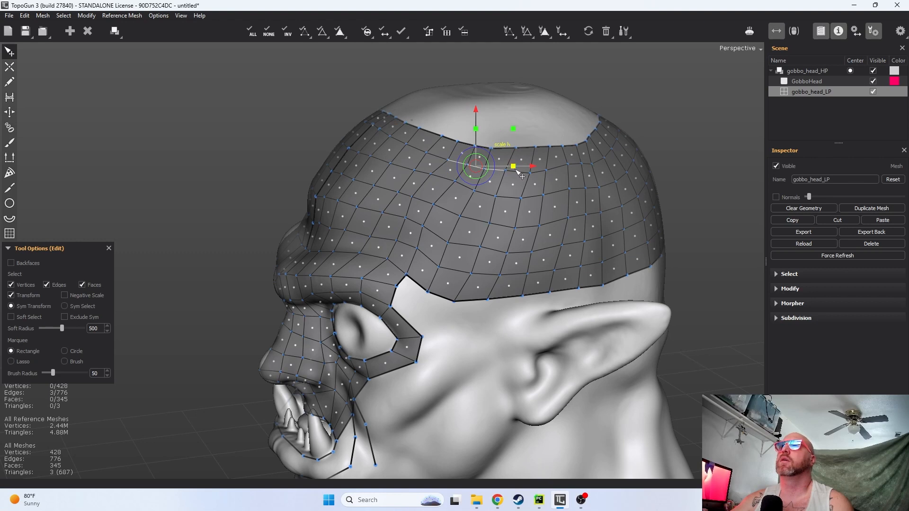
{"action": "left_click", "coordinate": [523, 171], "text": "shift"}
{"action": "left_click", "coordinate": [545, 169], "text": "shift"}
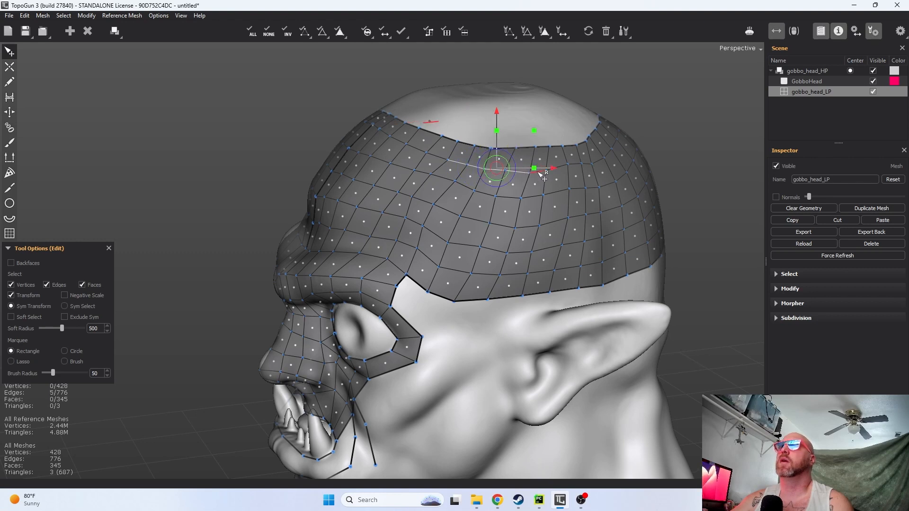
{"action": "left_click", "coordinate": [567, 169], "text": "shift"}
{"action": "mouse_move", "coordinate": [507, 132]}
{"action": "left_mouse_down"}
{"action": "mouse_move", "coordinate": [511, 155]}
{"action": "mouse_move", "coordinate": [512, 147]}
{"action": "left_mouse_up"}
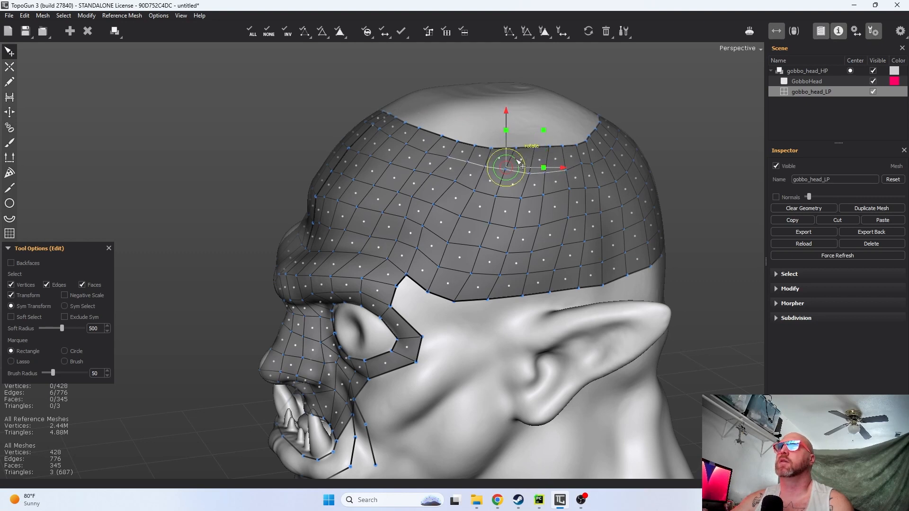
{"action": "left_click_drag", "start_coordinate": [524, 163], "coordinate": [524, 164]}
{"action": "left_click_drag", "start_coordinate": [424, 227], "coordinate": [396, 215], "text": "alt"}
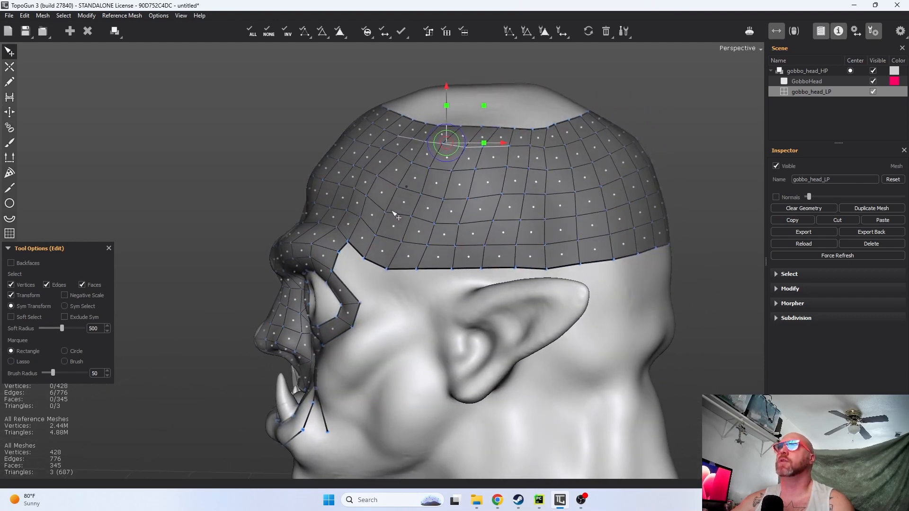
{"action": "left_click_drag", "start_coordinate": [414, 165], "coordinate": [433, 157], "text": "alt"}
- Select 13 vertices along the row below, from forehead to back of the head, and scale them vertically to straighten the row
{"action": "left_click", "coordinate": [367, 138]}
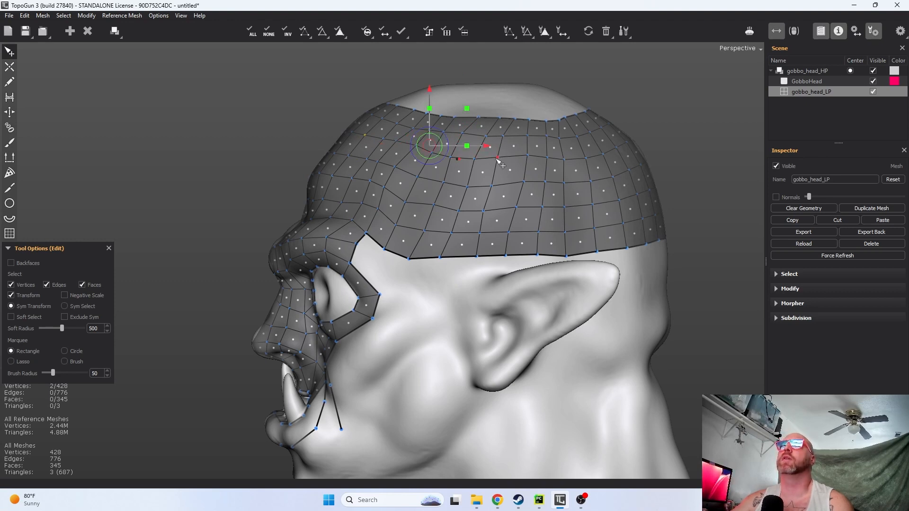
{"action": "left_click", "coordinate": [382, 138], "text": "shift"}
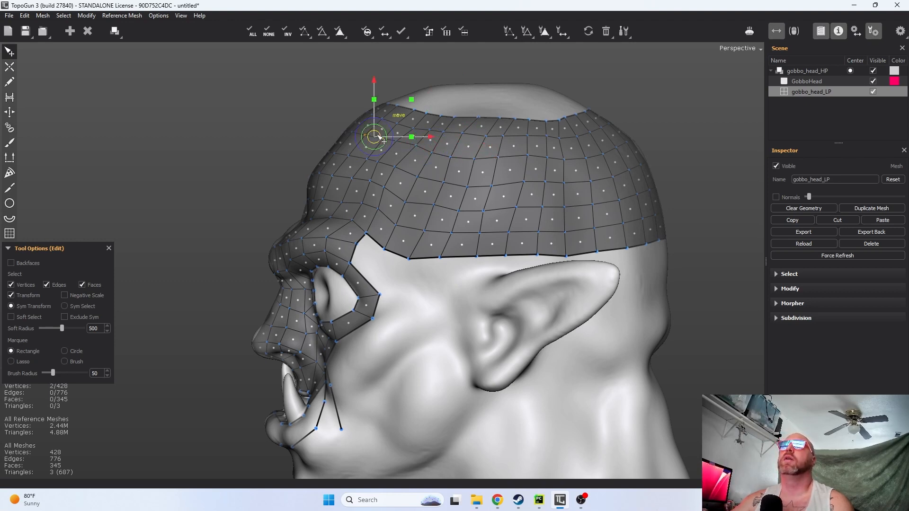
{"action": "left_click", "coordinate": [413, 148], "text": "shift"}
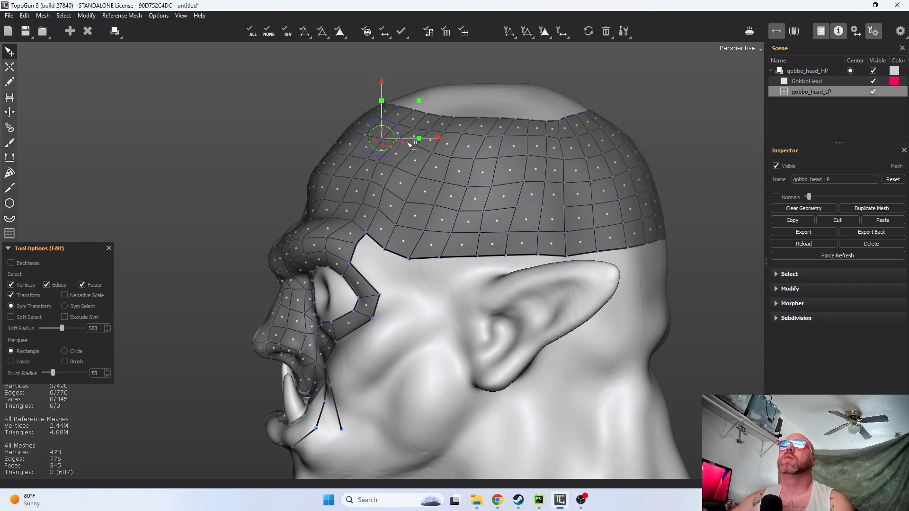
{"action": "left_click", "coordinate": [416, 146], "text": "shift"}
{"action": "left_click", "coordinate": [432, 152], "text": "shift"}
{"action": "left_click", "coordinate": [450, 157], "text": "shift"}
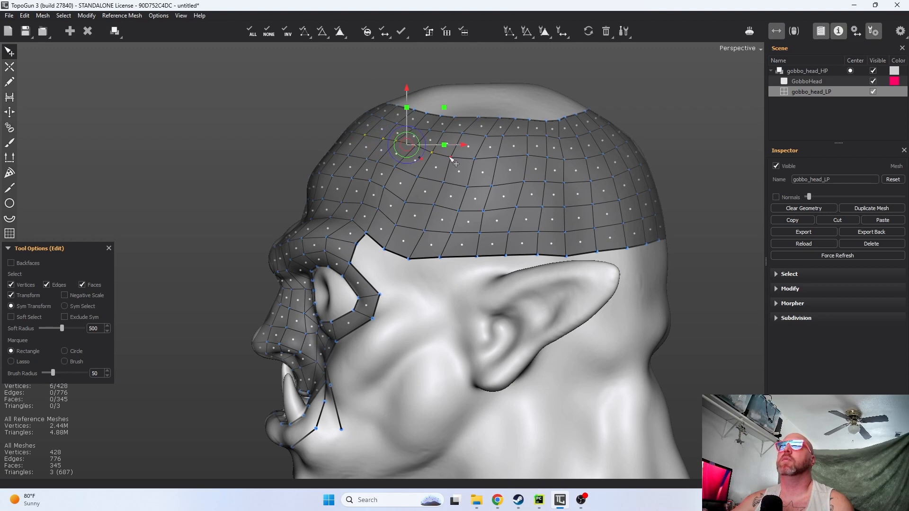
{"action": "left_click", "coordinate": [475, 159], "text": "shift"}
{"action": "left_click", "coordinate": [497, 157], "text": "shift"}
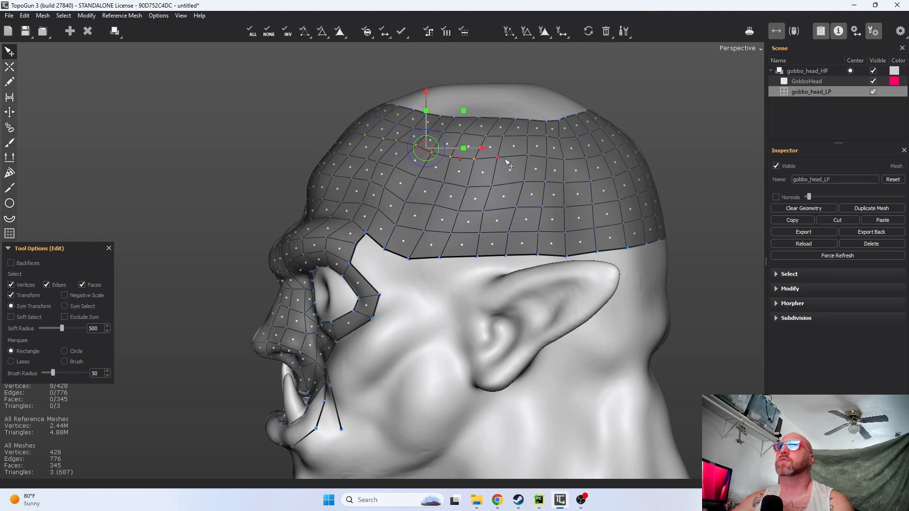
{"action": "left_click", "coordinate": [526, 156], "text": "shift"}
{"action": "left_click", "coordinate": [547, 159], "text": "shift"}
{"action": "left_click", "coordinate": [565, 160], "text": "shift"}
{"action": "left_click", "coordinate": [585, 159], "text": "shift"}
{"action": "left_click", "coordinate": [602, 155], "text": "shift"}
{"action": "left_click_drag", "start_coordinate": [480, 115], "coordinate": [474, 165]}
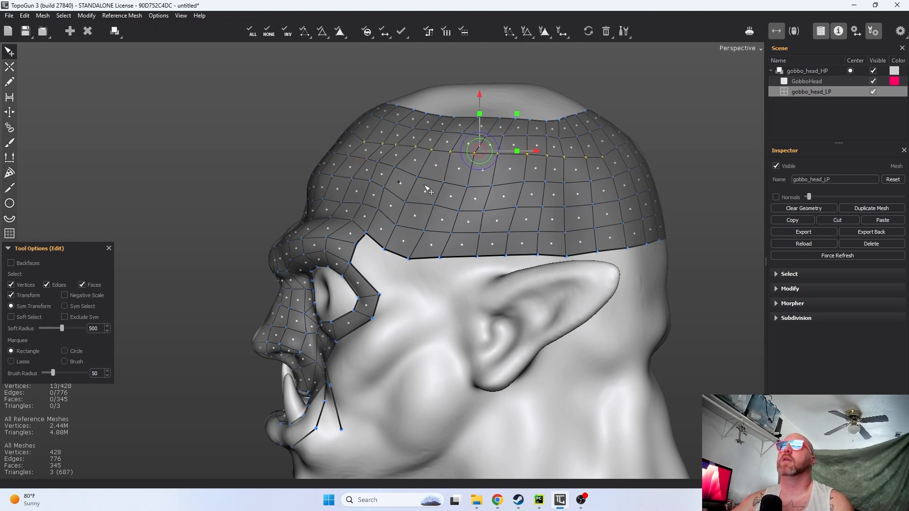
- Straighten the column of seven vertices above the ear, from crown opening to lower border, by scaling it horizontally with face selection disabled
{"action": "right_click_drag", "start_coordinate": [397, 180], "coordinate": [408, 200]}
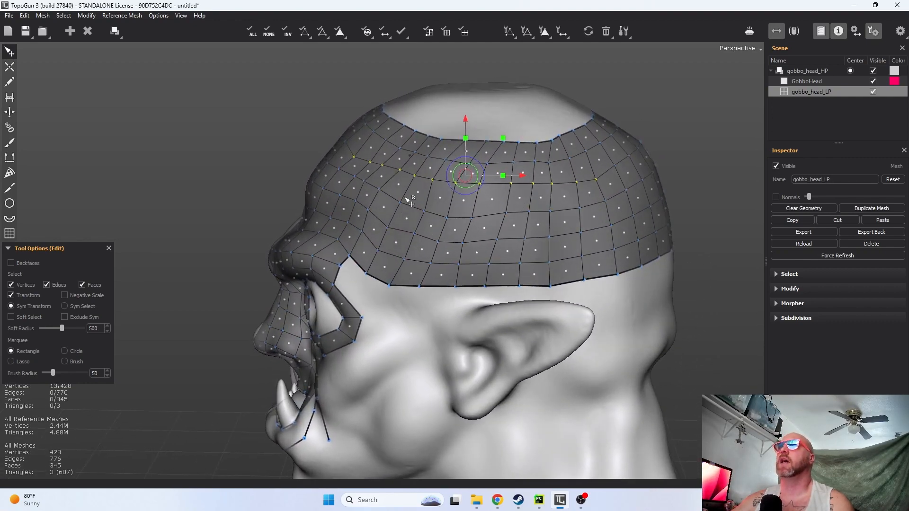
{"action": "left_click", "coordinate": [517, 143]}
{"action": "left_click", "coordinate": [513, 162], "text": "shift"}
{"action": "left_click", "coordinate": [510, 184], "text": "shift"}
{"action": "left_click", "coordinate": [505, 212], "text": "shift"}
{"action": "left_click", "coordinate": [497, 239], "text": "shift"}
{"action": "left_click", "coordinate": [497, 240], "text": "ctrl"}
{"action": "left_click", "coordinate": [489, 265], "text": "shift"}
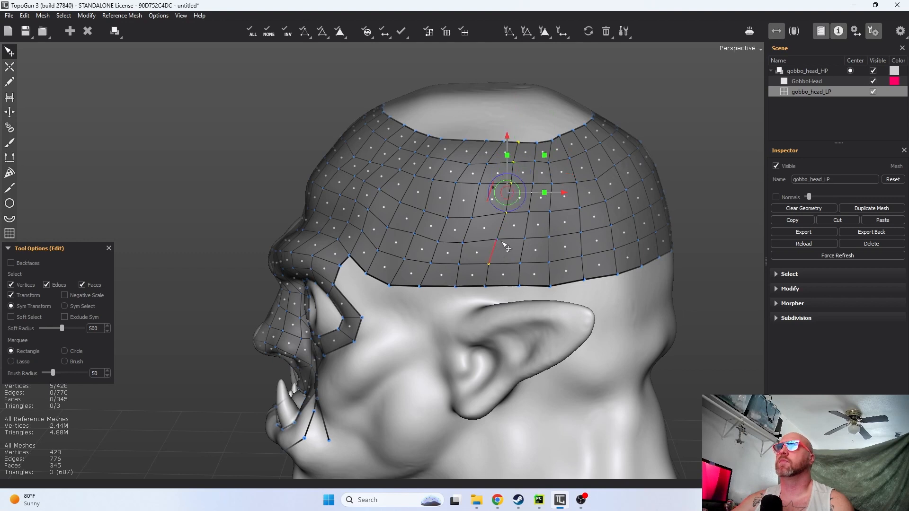
{"action": "left_click", "coordinate": [484, 286], "text": "shift"}
{"action": "left_click", "coordinate": [478, 242], "text": "ctrl"}
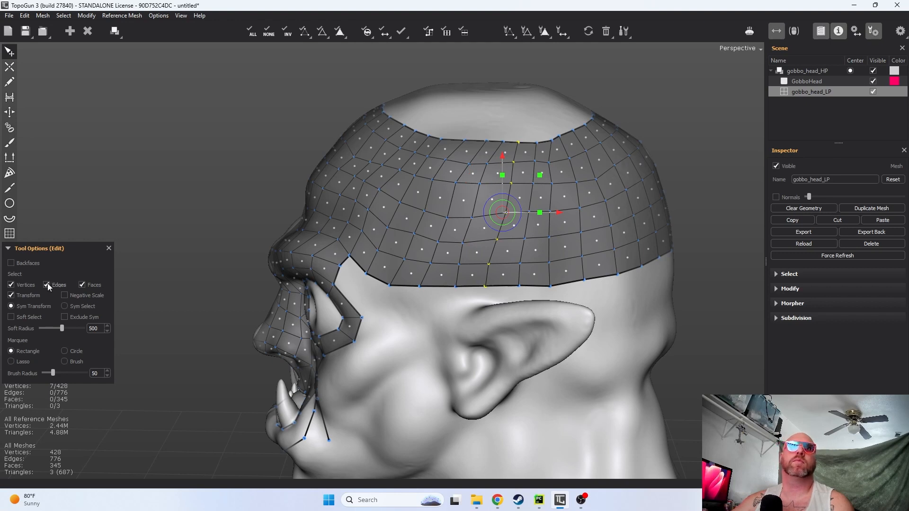
{"action": "left_click", "coordinate": [81, 284]}
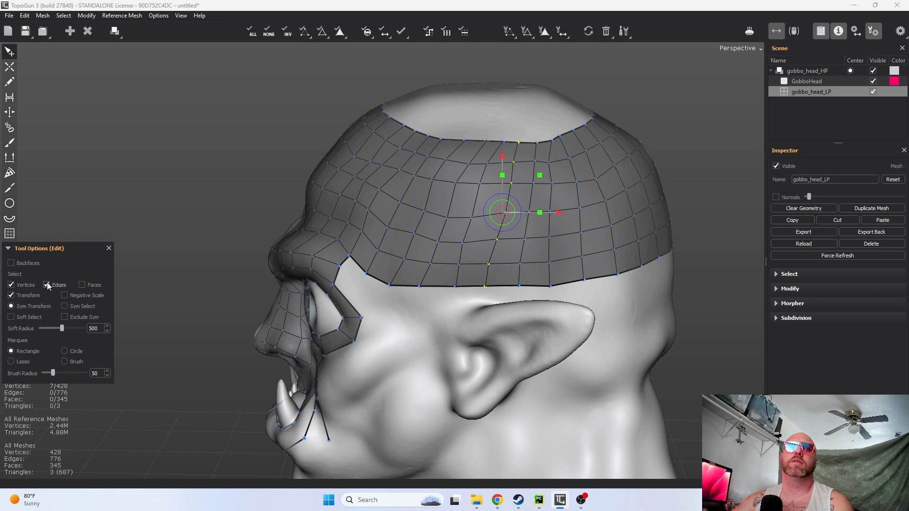
{"action": "left_click_drag", "start_coordinate": [540, 213], "coordinate": [518, 201]}
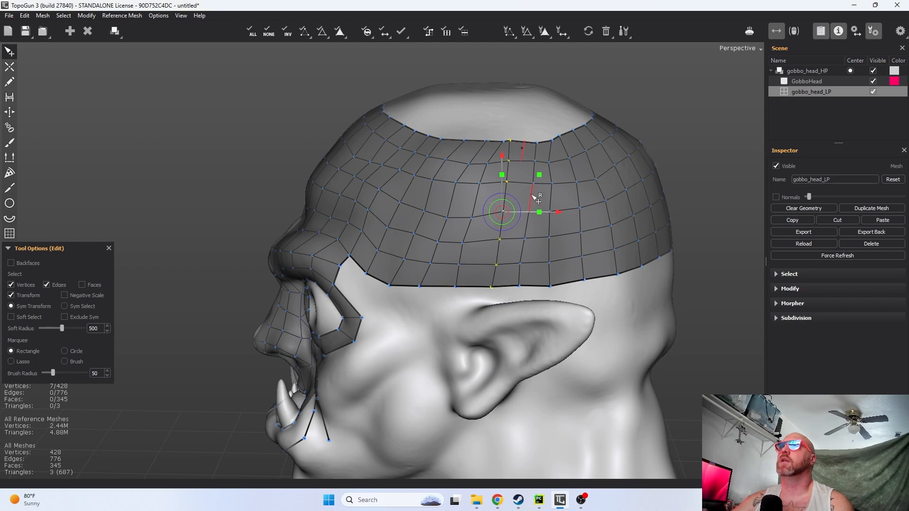
- Select the seven vertices of the next column toward the back of the head, above the ear, and scale them horizontally to straighten it
{"action": "left_click", "coordinate": [537, 143]}
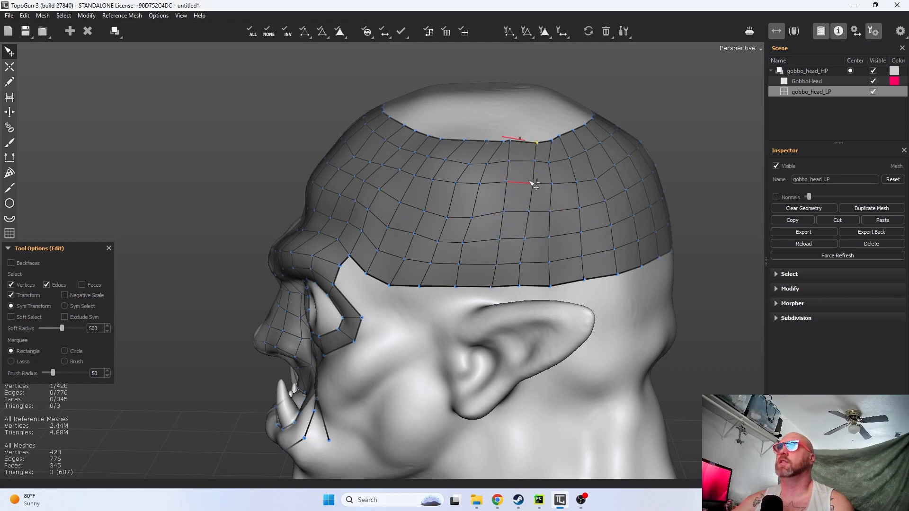
{"action": "left_click", "coordinate": [535, 163]}
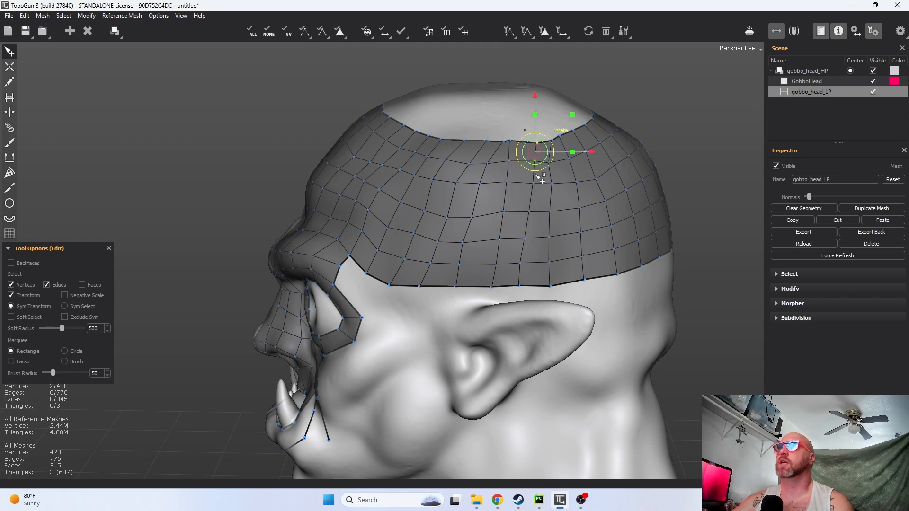
{"action": "left_click", "coordinate": [530, 216], "text": "shift"}
{"action": "left_click", "coordinate": [526, 247], "text": "shift"}
{"action": "left_click", "coordinate": [523, 267], "text": "shift"}
{"action": "left_click", "coordinate": [519, 285], "text": "shift"}
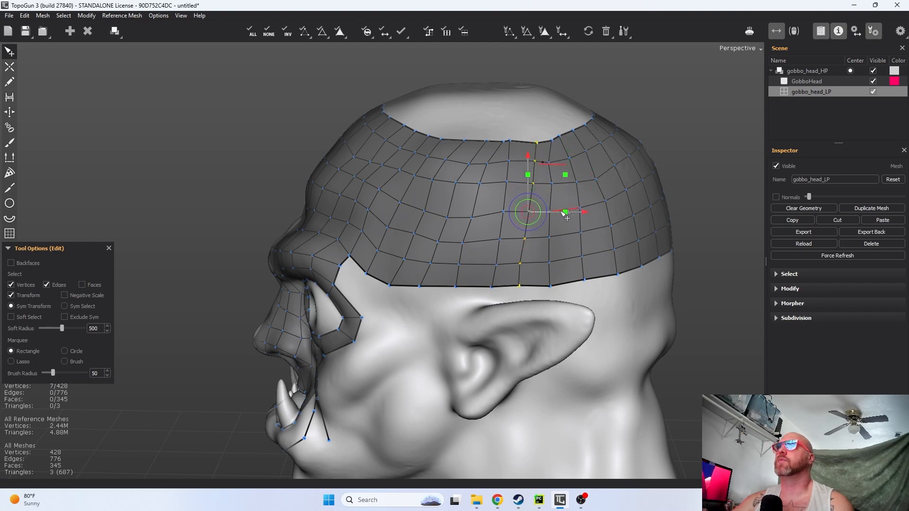
{"action": "left_click_drag", "start_coordinate": [565, 212], "coordinate": [539, 200]}
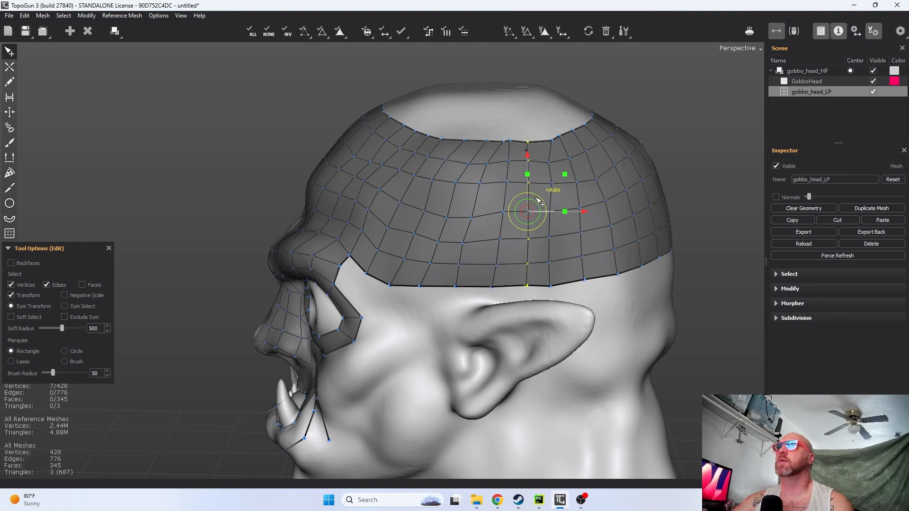
- Try to straighten the column just in front of the two straightened ones by scaling its selected vertices horizontally, and undo the scaling
{"action": "left_click", "coordinate": [503, 143]}
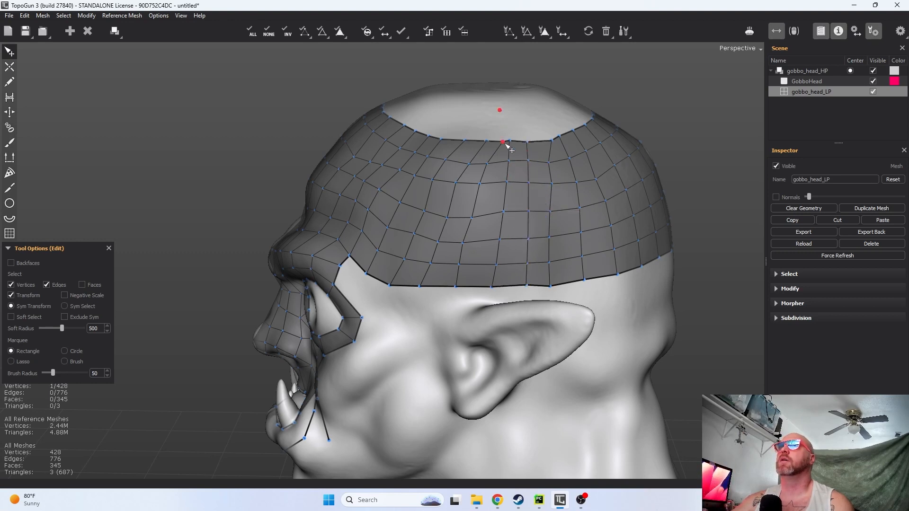
{"action": "left_click", "coordinate": [487, 163], "text": "shift"}
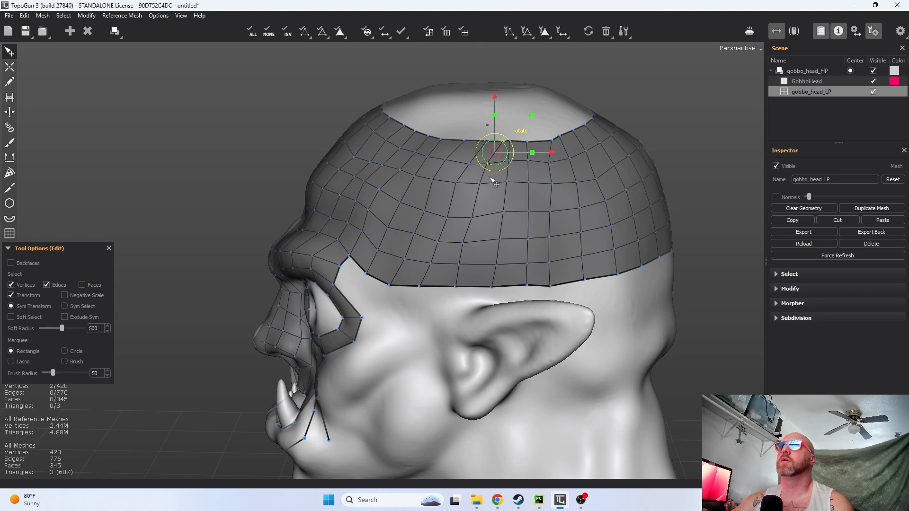
{"action": "left_click", "coordinate": [480, 184], "text": "shift"}
{"action": "left_click", "coordinate": [470, 219], "text": "shift"}
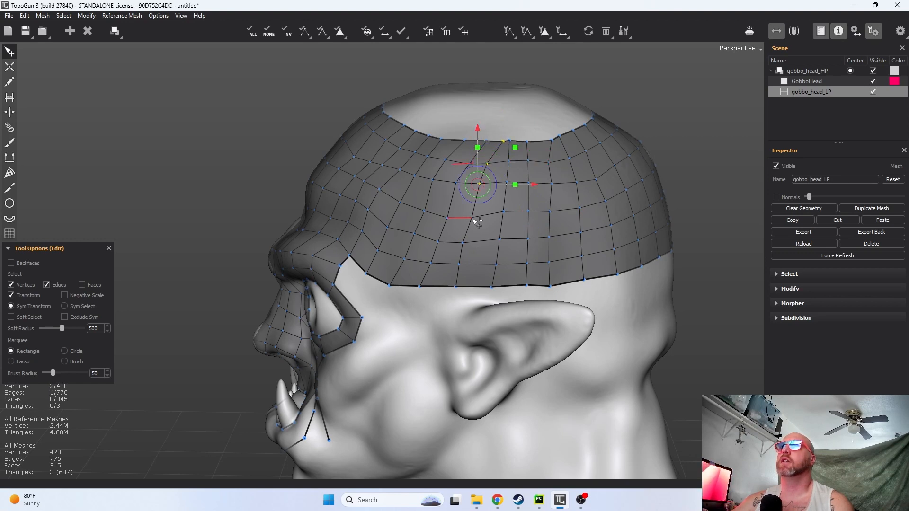
{"action": "left_click", "coordinate": [465, 243], "text": "shift"}
{"action": "left_click", "coordinate": [462, 263], "text": "shift"}
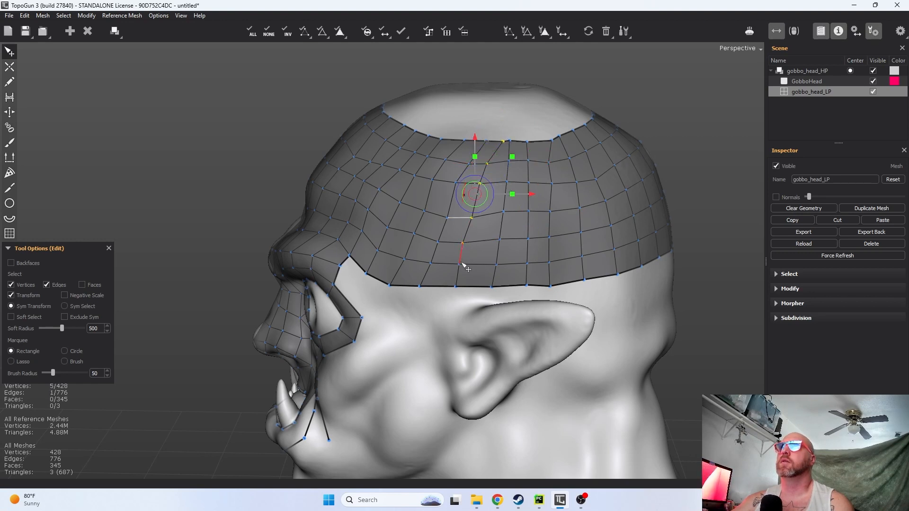
{"action": "left_click", "coordinate": [456, 286], "text": "shift"}
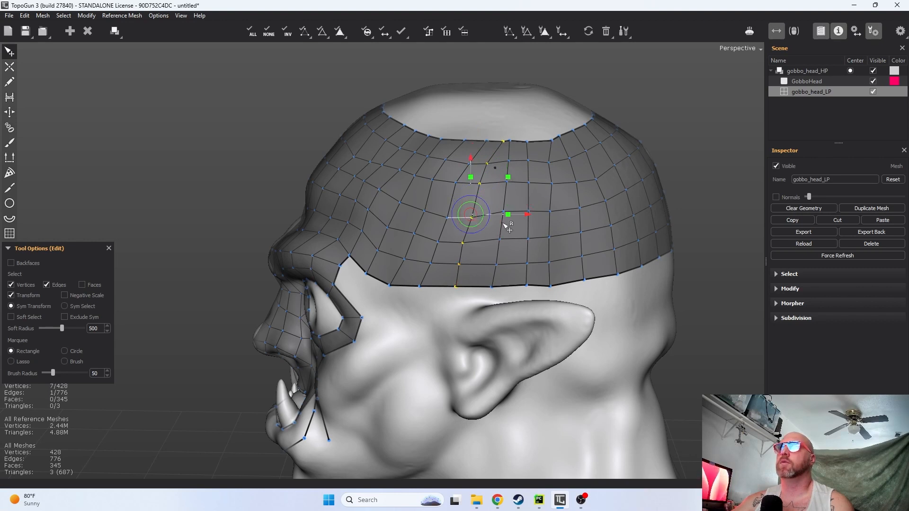
{"action": "left_click_drag", "start_coordinate": [506, 219], "coordinate": [480, 217]}
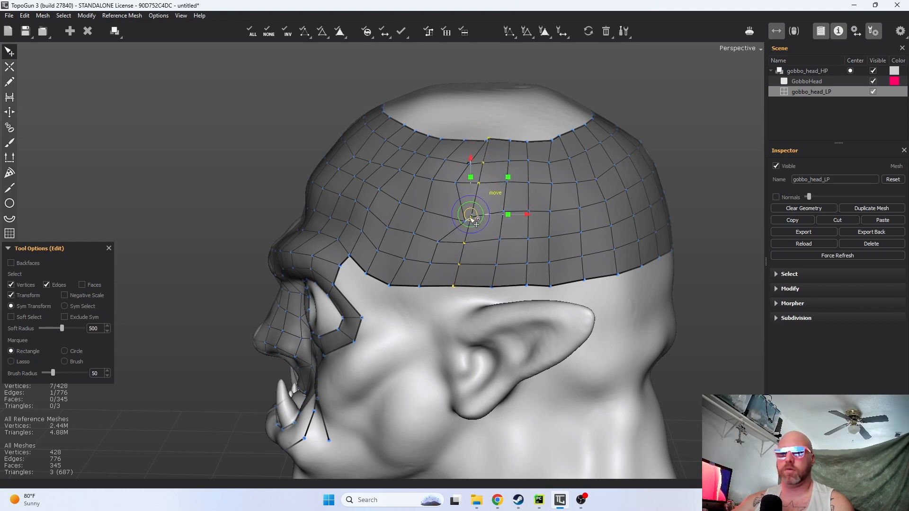
{"action": "key", "text": "ctrl+z"}
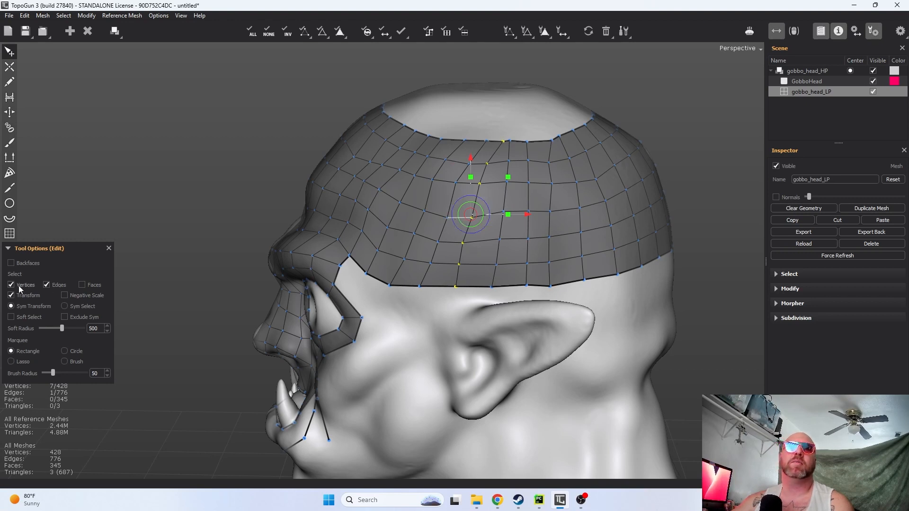
- Disable edge selection, reselect only the seven vertices of the column in front of the straightened ones, and scale them horizontally
{"action": "left_click", "coordinate": [47, 285]}
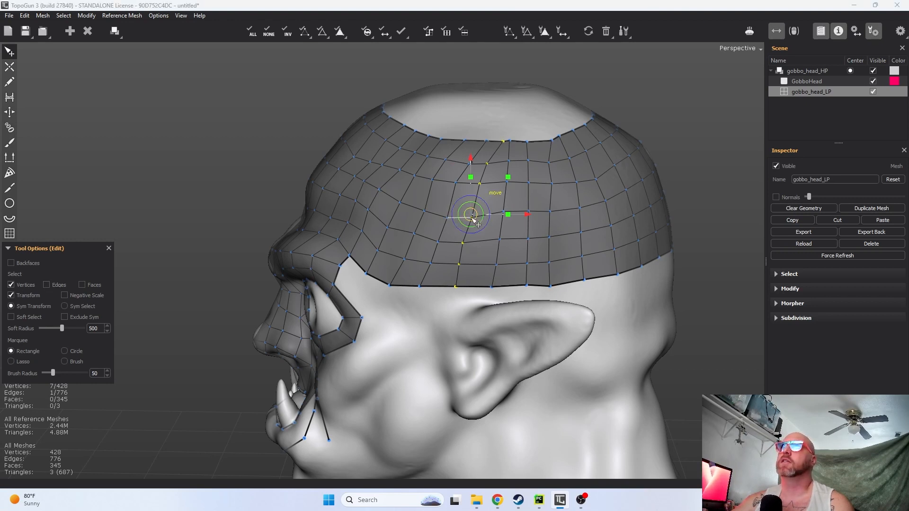
{"action": "left_click", "coordinate": [459, 221]}
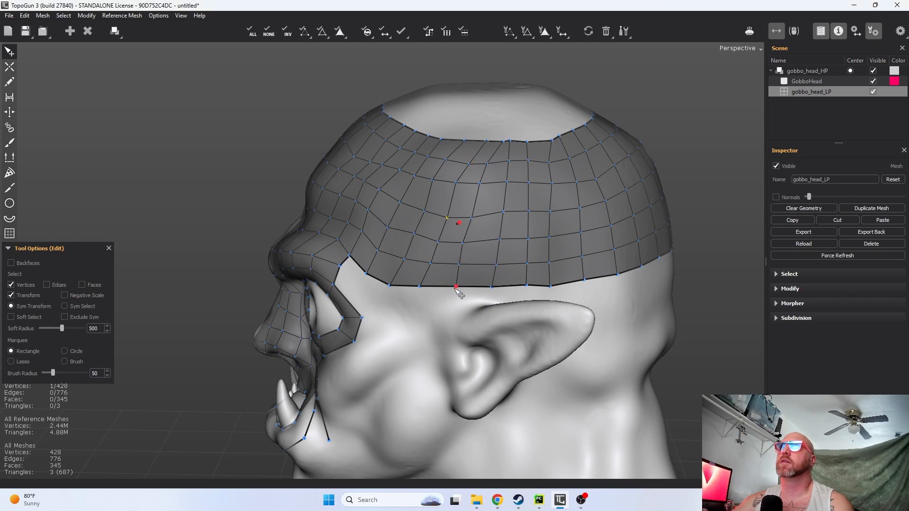
{"action": "left_click", "coordinate": [462, 274], "text": "shift"}
{"action": "left_click", "coordinate": [464, 245], "text": "shift"}
{"action": "left_click", "coordinate": [475, 212], "text": "shift"}
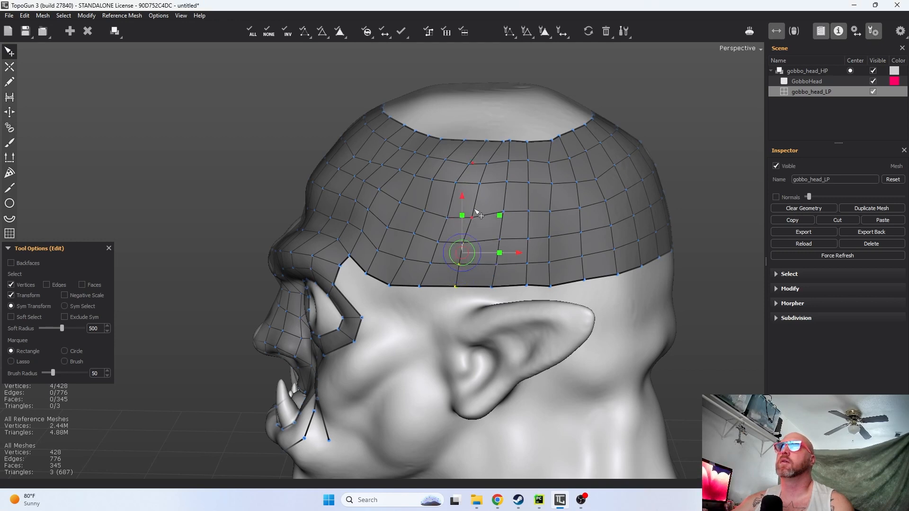
{"action": "left_click", "coordinate": [480, 184], "text": "shift"}
{"action": "left_click", "coordinate": [487, 164], "text": "shift"}
{"action": "left_click", "coordinate": [503, 142], "text": "shift"}
{"action": "left_click_drag", "start_coordinate": [521, 223], "coordinate": [499, 223]}
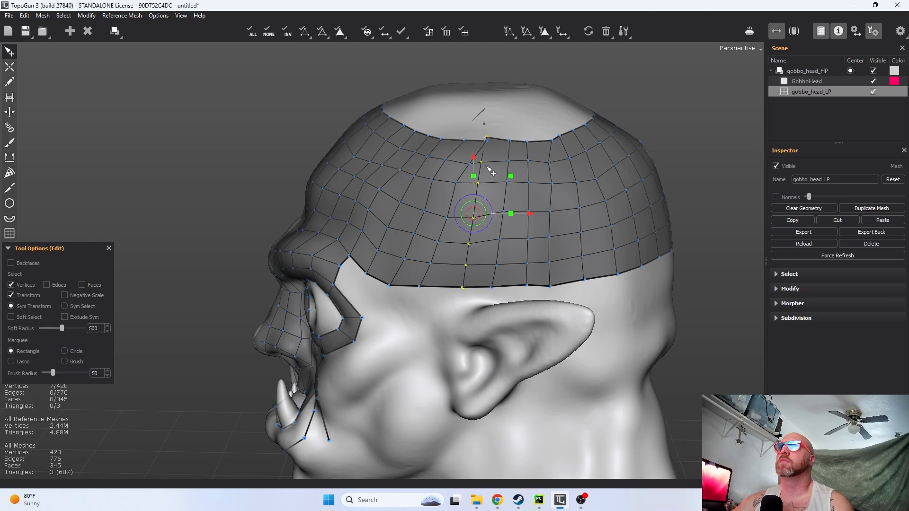
- Shift the next column's crown border vertex forward, and scale that column's seven vertices horizontally to straighten it
{"action": "left_click", "coordinate": [485, 143]}
{"action": "left_click_drag", "start_coordinate": [490, 142], "coordinate": [478, 141]}
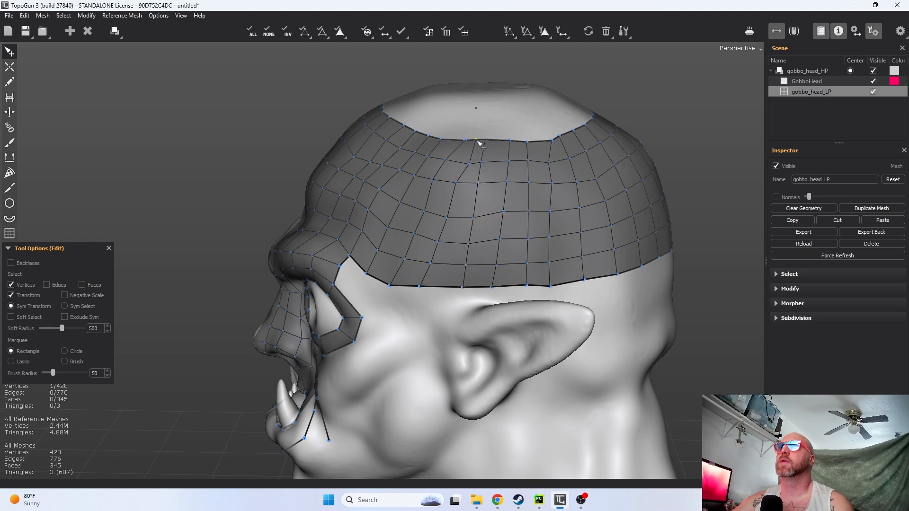
{"action": "left_click", "coordinate": [469, 166], "text": "shift"}
{"action": "left_click", "coordinate": [456, 185], "text": "shift"}
{"action": "left_click", "coordinate": [448, 219], "text": "shift"}
{"action": "left_click", "coordinate": [437, 242], "text": "shift"}
{"action": "left_click", "coordinate": [430, 263], "text": "shift"}
{"action": "left_click", "coordinate": [419, 286], "text": "shift"}
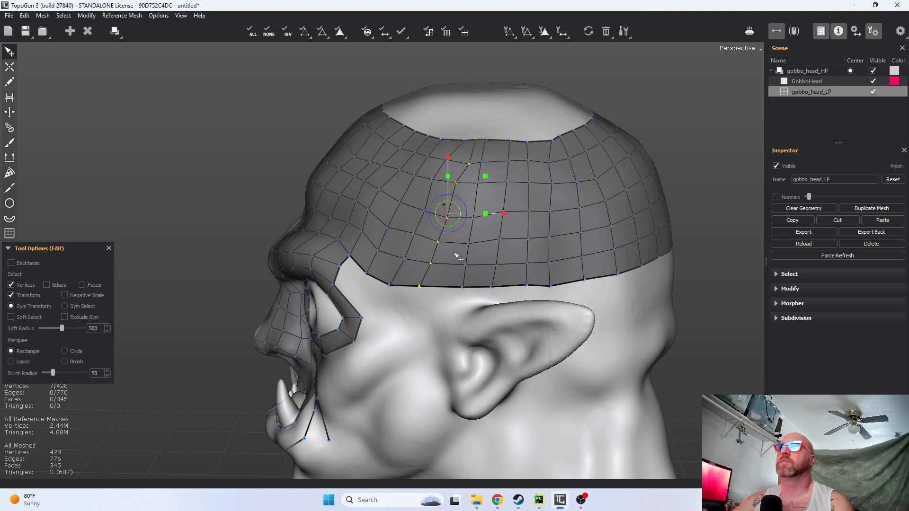
{"action": "left_click_drag", "start_coordinate": [482, 220], "coordinate": [441, 215]}
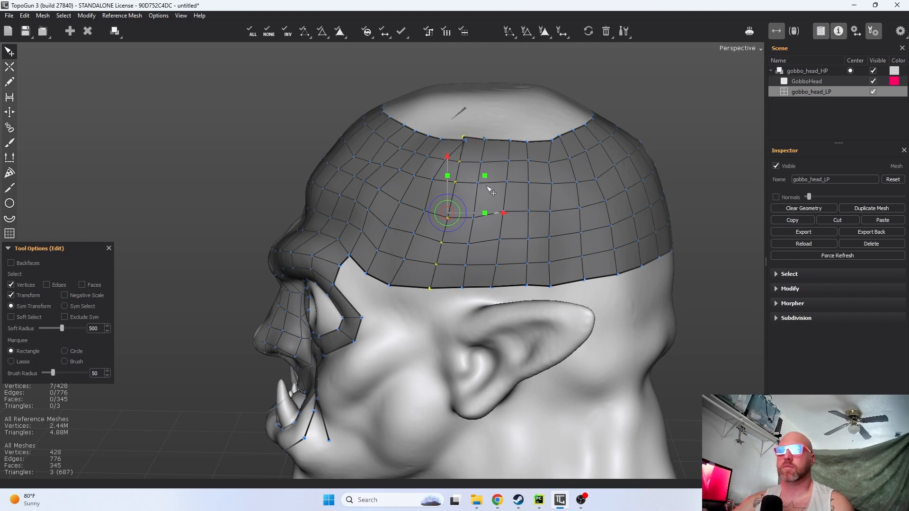
- Select the seven vertices of the following column toward the temple, from crown opening to lower border, and scale them horizontally
{"action": "left_click_drag", "start_coordinate": [506, 188], "coordinate": [559, 187], "text": "alt"}
{"action": "left_click", "coordinate": [497, 139]}
{"action": "left_click", "coordinate": [469, 215], "text": "shift"}
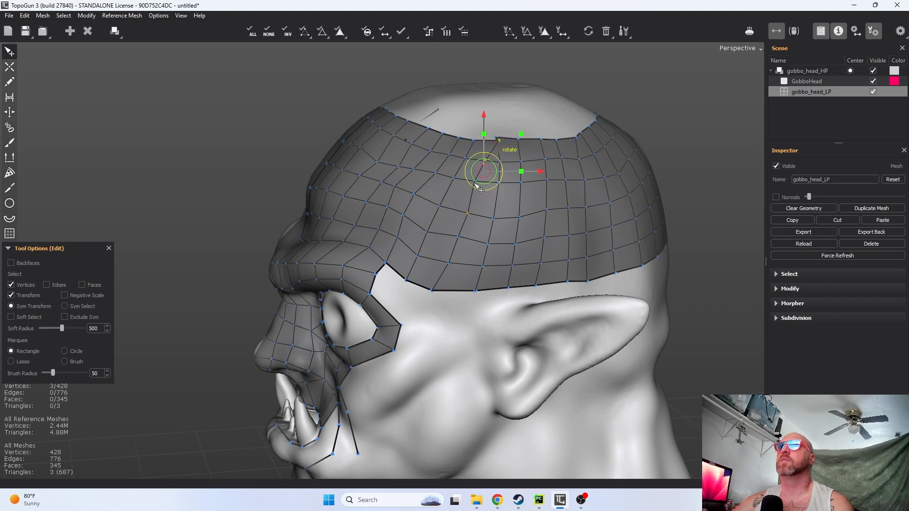
{"action": "left_click", "coordinate": [470, 214], "text": "ctrl"}
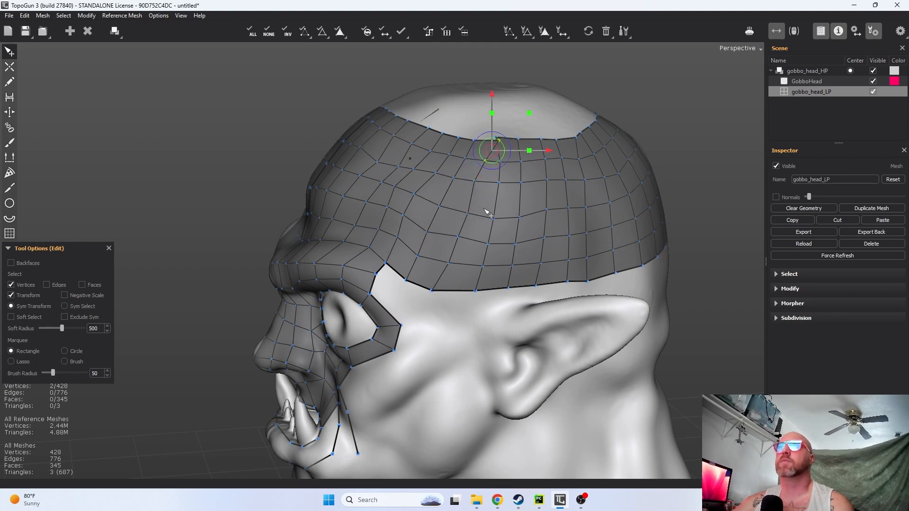
{"action": "left_click", "coordinate": [475, 181], "text": "shift"}
{"action": "left_click", "coordinate": [468, 214], "text": "shift"}
{"action": "left_click", "coordinate": [458, 236], "text": "shift"}
{"action": "left_click", "coordinate": [448, 263], "text": "shift"}
{"action": "left_click", "coordinate": [432, 290], "text": "shift"}
{"action": "left_click_drag", "start_coordinate": [504, 212], "coordinate": [480, 215]}
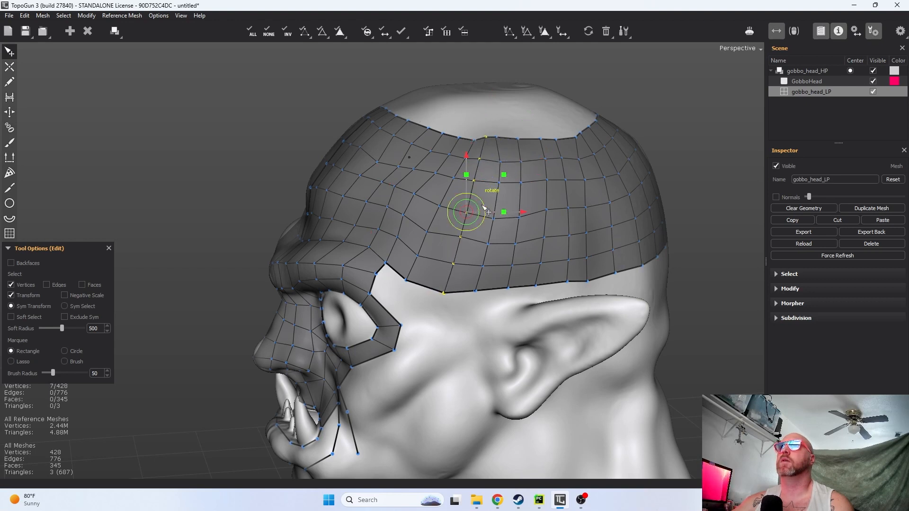
- Scale the seven-vertex column directly in front horizontally, from the crown opening down to the border behind the brow
{"action": "left_click", "coordinate": [474, 142]}
{"action": "left_click", "coordinate": [465, 158], "text": "shift"}
{"action": "left_click", "coordinate": [453, 178], "text": "shift"}
{"action": "left_click", "coordinate": [440, 207], "text": "shift"}
{"action": "left_click", "coordinate": [427, 232], "text": "shift"}
{"action": "left_click", "coordinate": [417, 256], "text": "shift"}
{"action": "left_click", "coordinate": [407, 280], "text": "shift"}
{"action": "left_click_drag", "start_coordinate": [479, 208], "coordinate": [498, 213]}
- Select the upper five vertices of a column above the temple and scale them horizontally to straighten its upper part
{"action": "left_click_drag", "start_coordinate": [458, 275], "coordinate": [517, 167], "text": "alt"}
{"action": "left_click", "coordinate": [515, 176]}
{"action": "left_click", "coordinate": [515, 155], "text": "shift"}
{"action": "left_click", "coordinate": [504, 195], "text": "shift"}
{"action": "left_click", "coordinate": [487, 219], "text": "shift"}
{"action": "left_click", "coordinate": [478, 243], "text": "shift"}
{"action": "left_click_drag", "start_coordinate": [525, 199], "coordinate": [513, 199]}
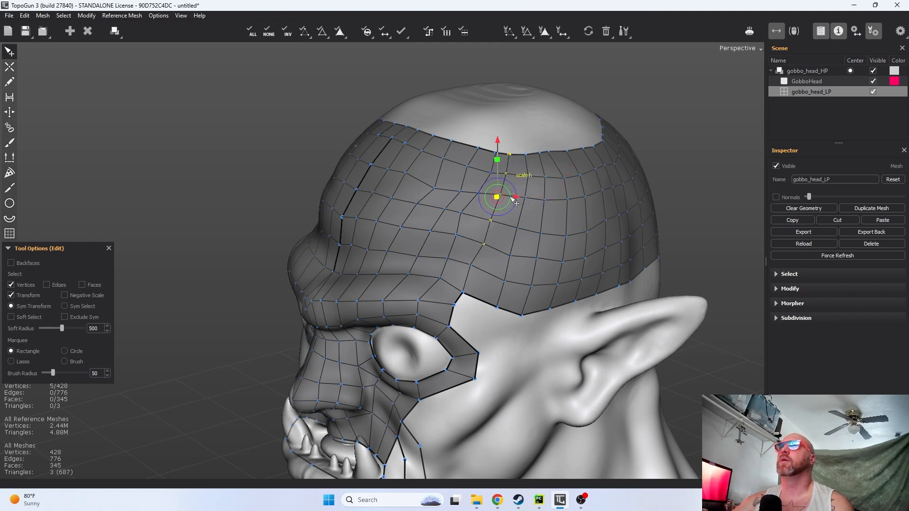
- Scale the upper four vertices of the adjacent column on the forehead side horizontally
{"action": "left_click", "coordinate": [496, 153]}
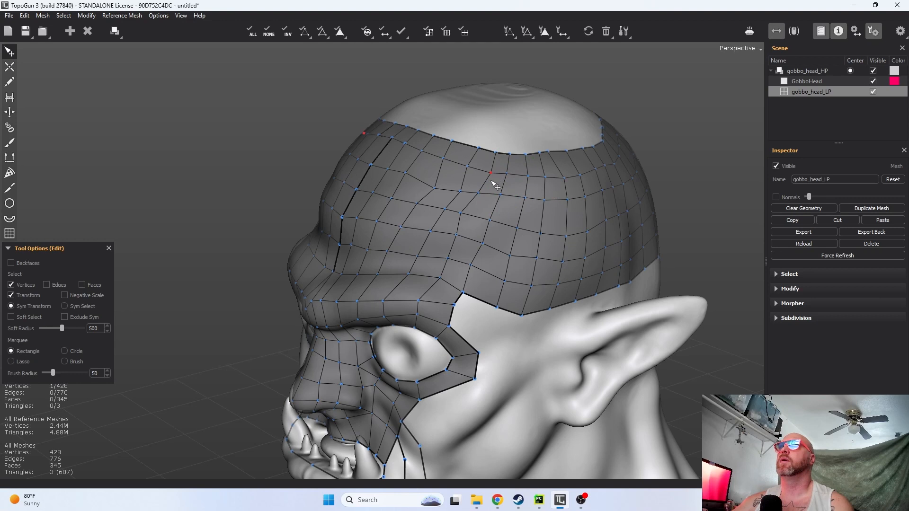
{"action": "left_click", "coordinate": [490, 172], "text": "shift"}
{"action": "left_click", "coordinate": [478, 194], "text": "shift"}
{"action": "left_click", "coordinate": [460, 214], "text": "shift"}
{"action": "left_click_drag", "start_coordinate": [519, 191], "coordinate": [497, 184]}
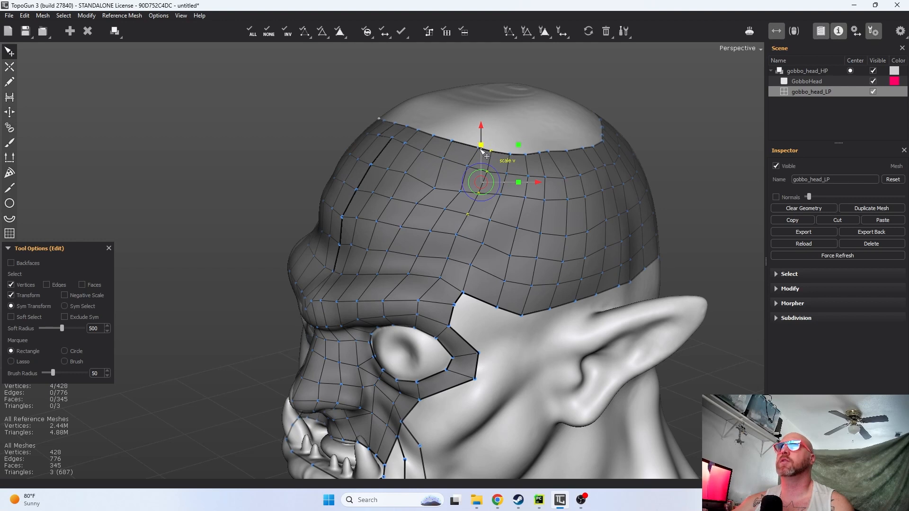
- Adjust the upper four vertices of the next column toward the forehead, and move the neighbouring vertex forward to even the spacing
{"action": "left_click", "coordinate": [467, 167]}
{"action": "left_click", "coordinate": [461, 192], "text": "shift"}
{"action": "left_click", "coordinate": [479, 148], "text": "shift"}
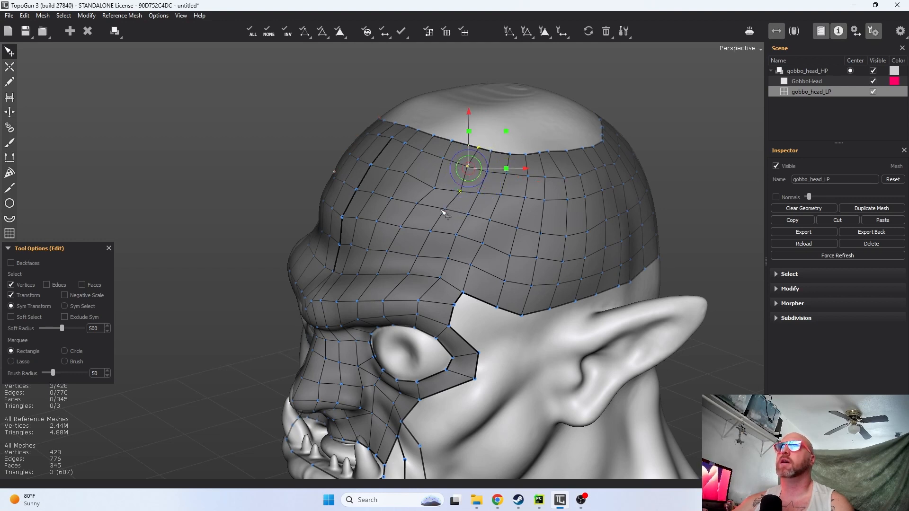
{"action": "left_click", "coordinate": [446, 209], "text": "shift"}
{"action": "left_click_drag", "start_coordinate": [481, 183], "coordinate": [541, 206]}
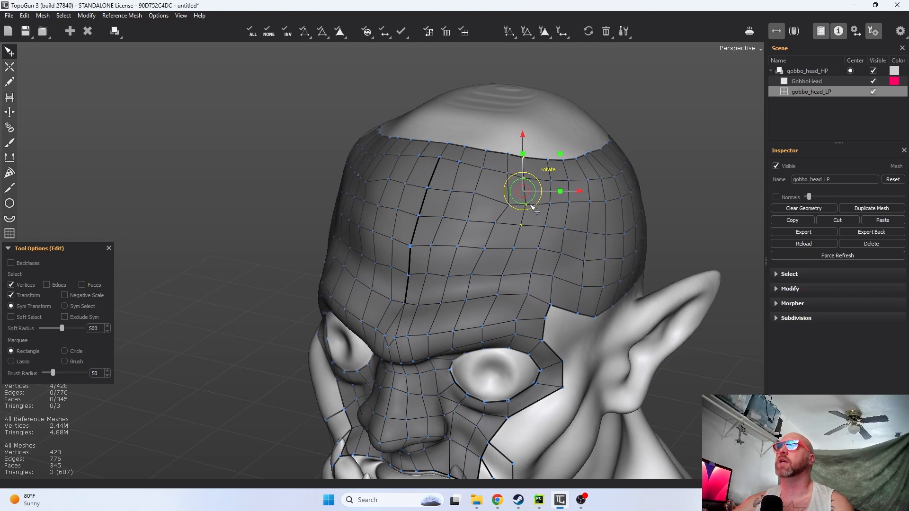
{"action": "left_click", "coordinate": [508, 207]}
{"action": "left_click_drag", "start_coordinate": [512, 207], "coordinate": [476, 199]}
- From the side view, select the vertices of the row above the temple, starting behind the brow and continuing toward the ear
{"action": "left_click_drag", "start_coordinate": [530, 233], "coordinate": [430, 187], "text": "alt"}
{"action": "left_click_drag", "start_coordinate": [518, 189], "coordinate": [427, 192], "text": "alt"}
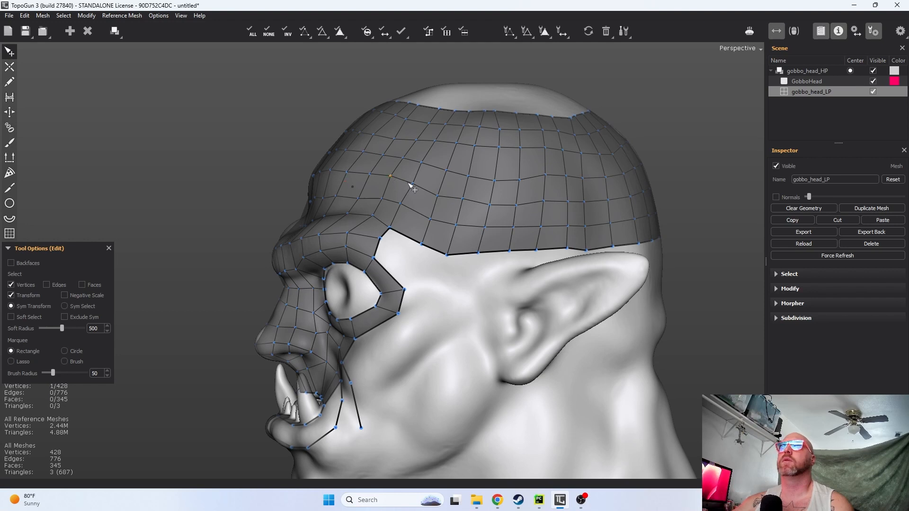
{"action": "left_click", "coordinate": [414, 185]}
{"action": "left_click", "coordinate": [440, 197], "text": "shift"}
{"action": "left_click", "coordinate": [464, 199], "text": "shift"}
{"action": "left_click", "coordinate": [490, 205], "text": "shift"}
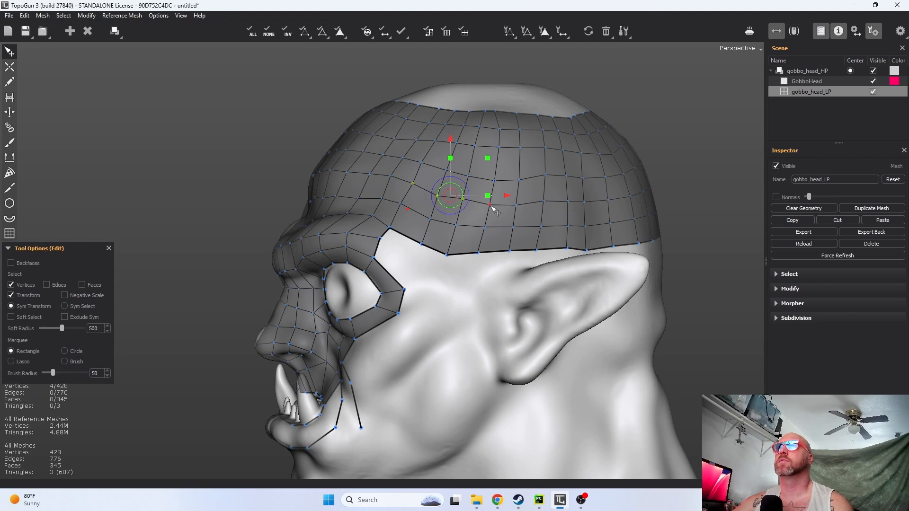
- Extend the selection along the horizontal vertex row two rows above the scalp mesh's lower edge and flatten it vertically
{"action": "left_click", "coordinate": [517, 205], "text": "shift"}
{"action": "left_click", "coordinate": [543, 201], "text": "shift"}
{"action": "left_click", "coordinate": [568, 201], "text": "shift"}
{"action": "left_click", "coordinate": [584, 202], "text": "shift"}
{"action": "left_click", "coordinate": [608, 200], "text": "shift"}
{"action": "left_click", "coordinate": [631, 198], "text": "shift"}
{"action": "middle_click_drag", "start_coordinate": [633, 201], "coordinate": [508, 163]}
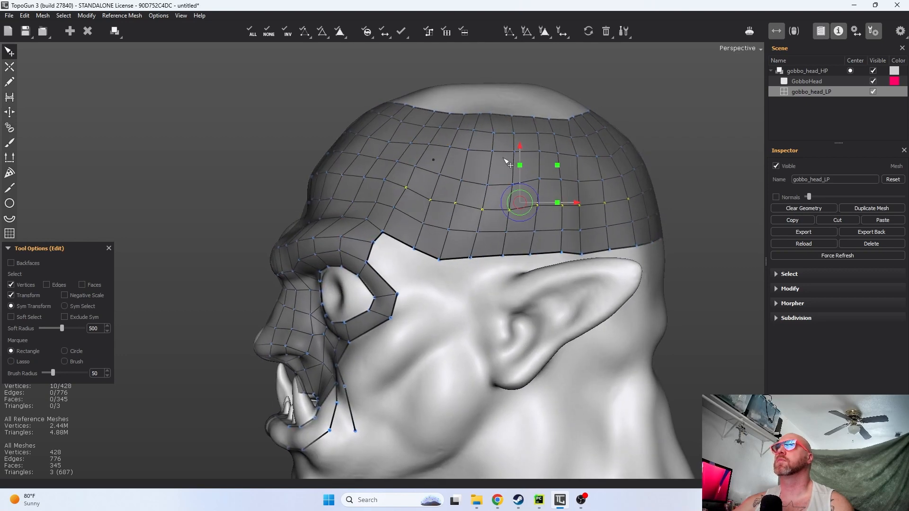
{"action": "left_click_drag", "start_coordinate": [520, 183], "coordinate": [520, 181]}
- Select the next horizontal vertex row up on the side of the scalp, flatten it vertically and shift it slightly upward
{"action": "left_click", "coordinate": [415, 167]}
{"action": "left_click", "coordinate": [441, 175], "text": "shift"}
{"action": "left_click", "coordinate": [462, 180], "text": "shift"}
{"action": "left_click", "coordinate": [488, 185], "text": "shift"}
{"action": "left_click", "coordinate": [512, 185], "text": "shift"}
{"action": "left_click", "coordinate": [539, 180], "text": "shift"}
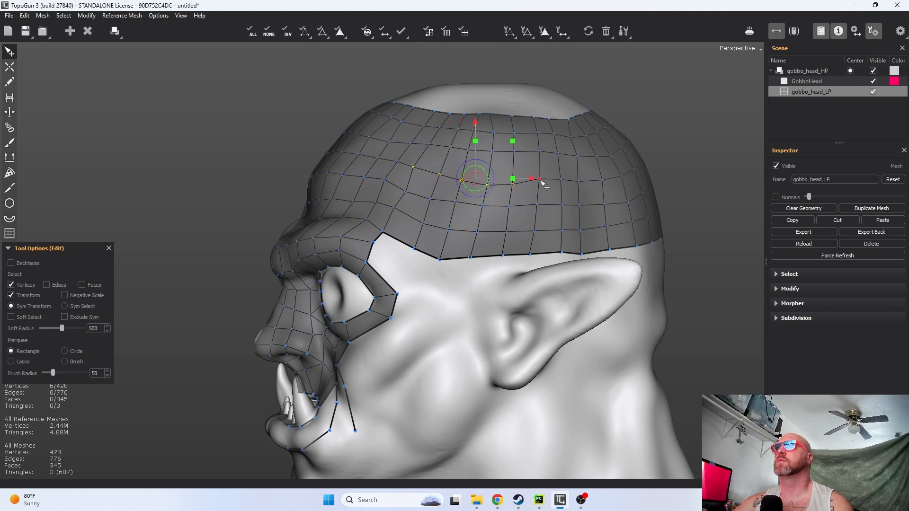
{"action": "left_click", "coordinate": [561, 179], "text": "shift"}
{"action": "left_click", "coordinate": [578, 181], "text": "shift"}
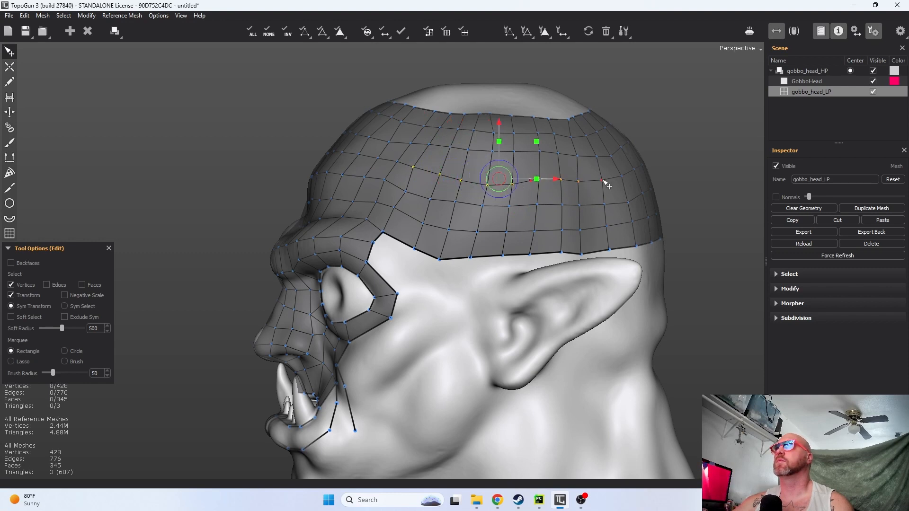
{"action": "left_click", "coordinate": [603, 180], "text": "shift"}
{"action": "left_click", "coordinate": [621, 177], "text": "shift"}
{"action": "left_click_drag", "start_coordinate": [522, 141], "coordinate": [522, 178]}
{"action": "left_click_drag", "start_coordinate": [522, 127], "coordinate": [524, 120]}
- Select the vertical column of scalp vertices above the ear and scale it horizontally into a straighter line
{"action": "mouse_move", "coordinate": [442, 206]}
{"action": "left_mouse_down", "text": "alt"}
{"action": "mouse_move", "coordinate": [450, 208]}
{"action": "mouse_move", "coordinate": [444, 197]}
{"action": "left_mouse_up", "text": "alt"}
{"action": "left_click", "coordinate": [440, 184]}
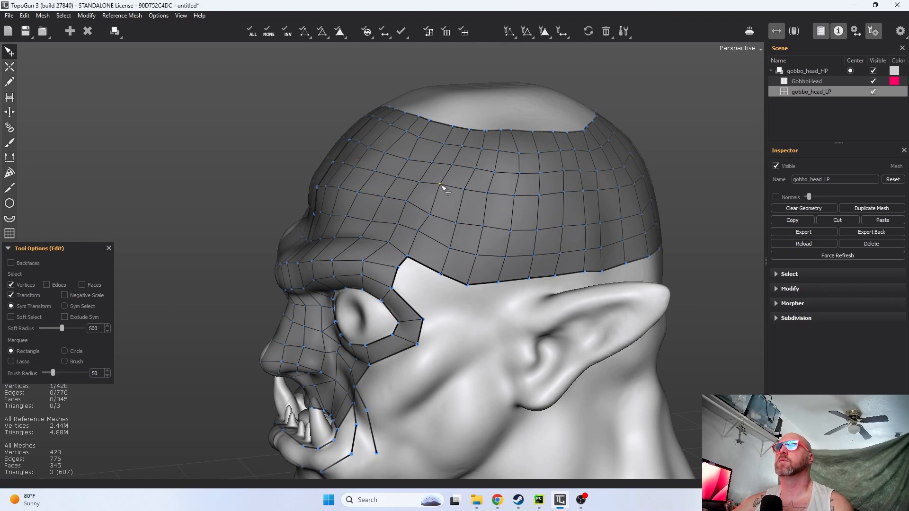
{"action": "mouse_move", "coordinate": [500, 216]}
{"action": "left_mouse_down", "text": "alt"}
{"action": "mouse_move", "coordinate": [481, 235]}
{"action": "mouse_move", "coordinate": [489, 229]}
{"action": "left_mouse_up", "text": "alt"}
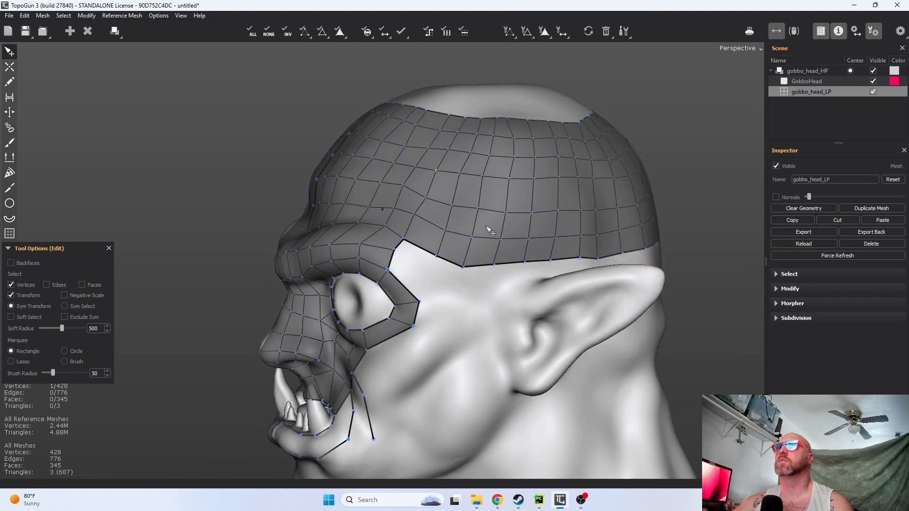
{"action": "left_click_drag", "start_coordinate": [430, 195], "coordinate": [384, 236]}
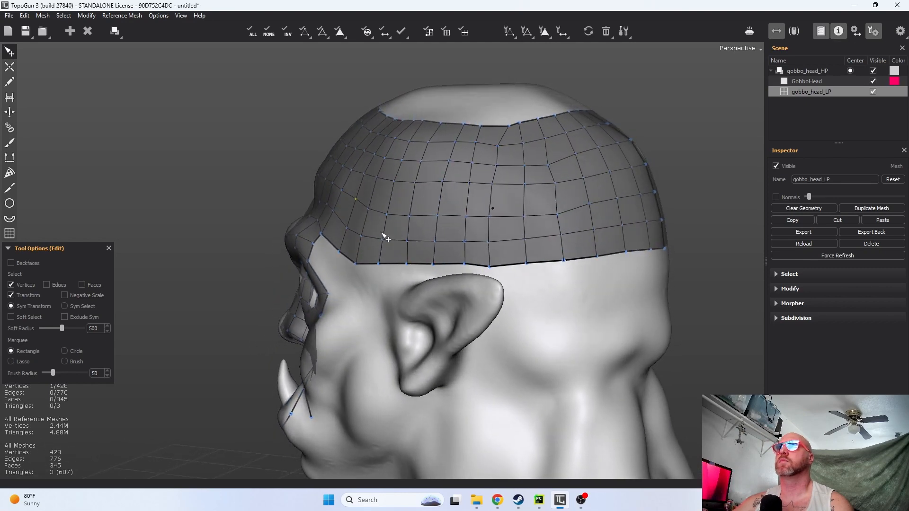
{"action": "left_click", "coordinate": [490, 241], "text": "shift"}
{"action": "left_click", "coordinate": [491, 184], "text": "shift"}
{"action": "left_click", "coordinate": [503, 168], "text": "shift"}
{"action": "left_click", "coordinate": [498, 146], "text": "shift"}
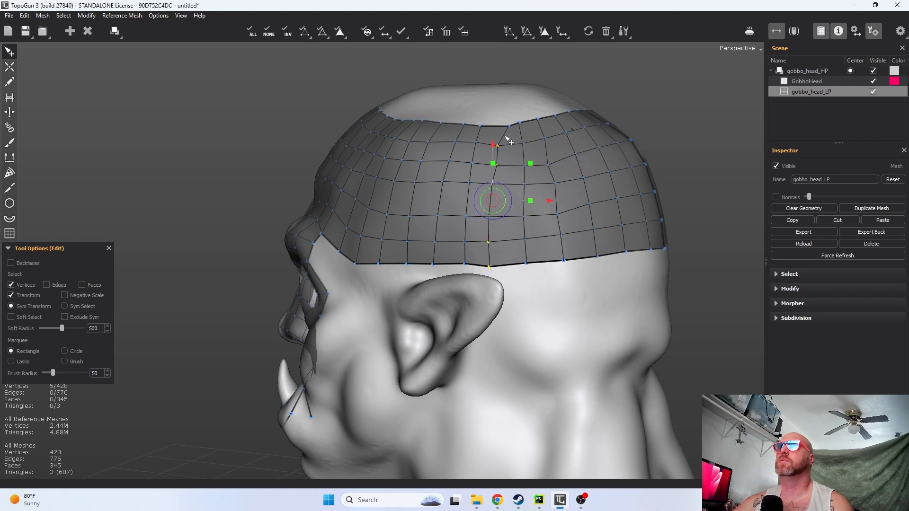
{"action": "left_click", "coordinate": [505, 125], "text": "shift"}
{"action": "left_click_drag", "start_coordinate": [516, 188], "coordinate": [490, 186]}
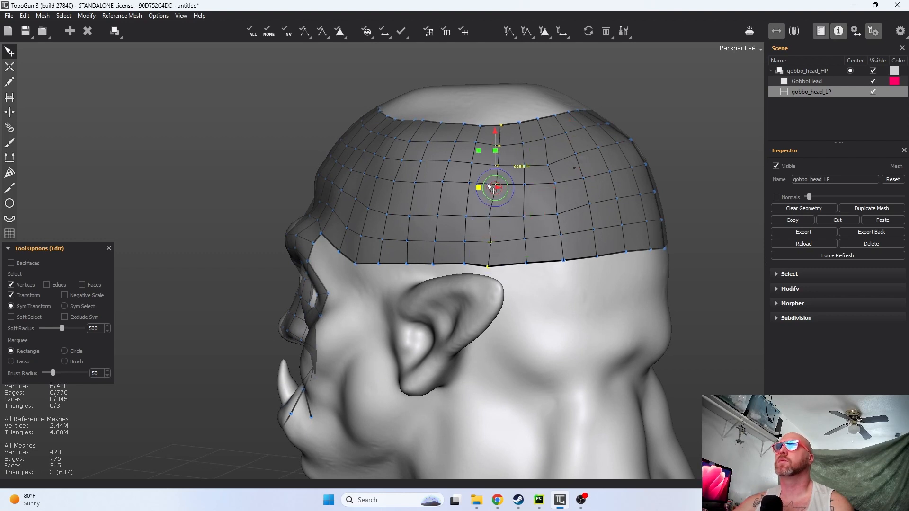
{"action": "left_click", "coordinate": [492, 217], "text": "shift"}
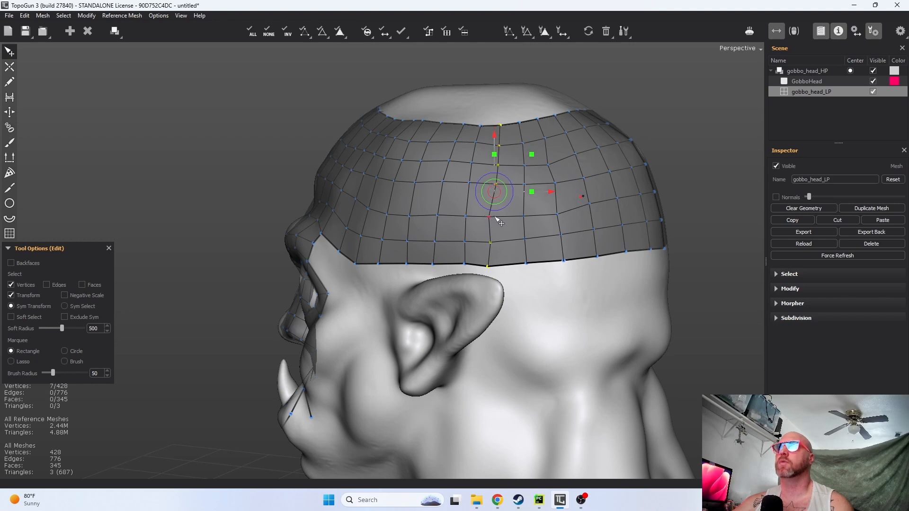
{"action": "left_click_drag", "start_coordinate": [531, 191], "coordinate": [481, 191]}
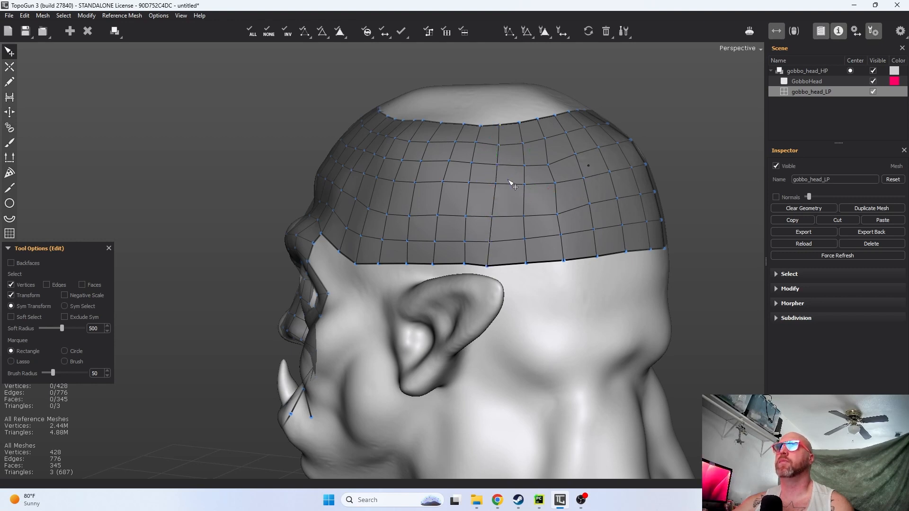
- Nudge individual vertices on the side and rear of the scalp to even out the quad spacing
{"action": "left_click_drag", "start_coordinate": [514, 190], "coordinate": [600, 221]}
{"action": "left_click", "coordinate": [531, 190]}
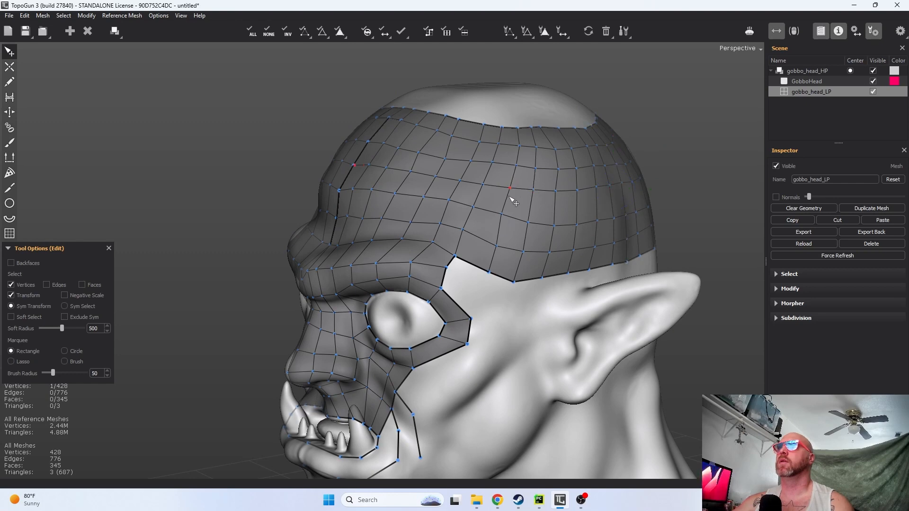
{"action": "left_click_drag", "start_coordinate": [607, 205], "coordinate": [440, 233], "text": "alt"}
{"action": "left_click_drag", "start_coordinate": [508, 212], "coordinate": [515, 222]}
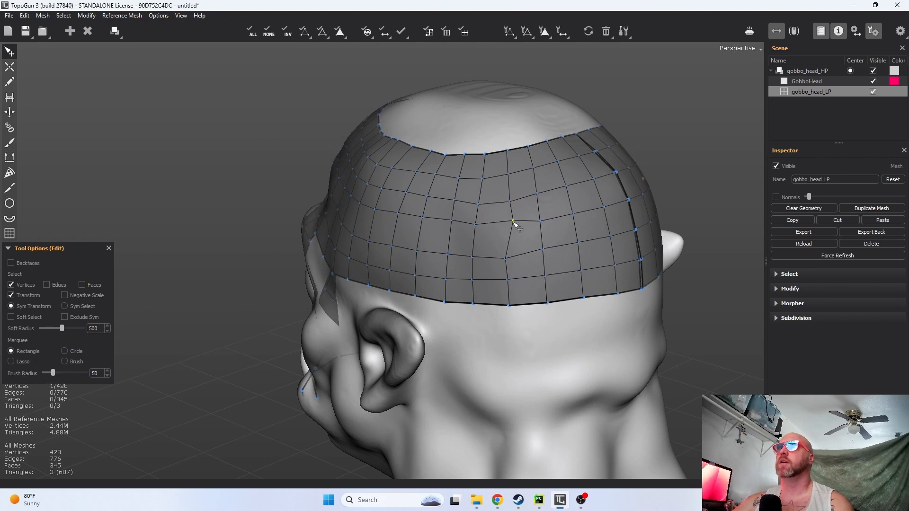
{"action": "left_click_drag", "start_coordinate": [507, 258], "coordinate": [509, 254]}
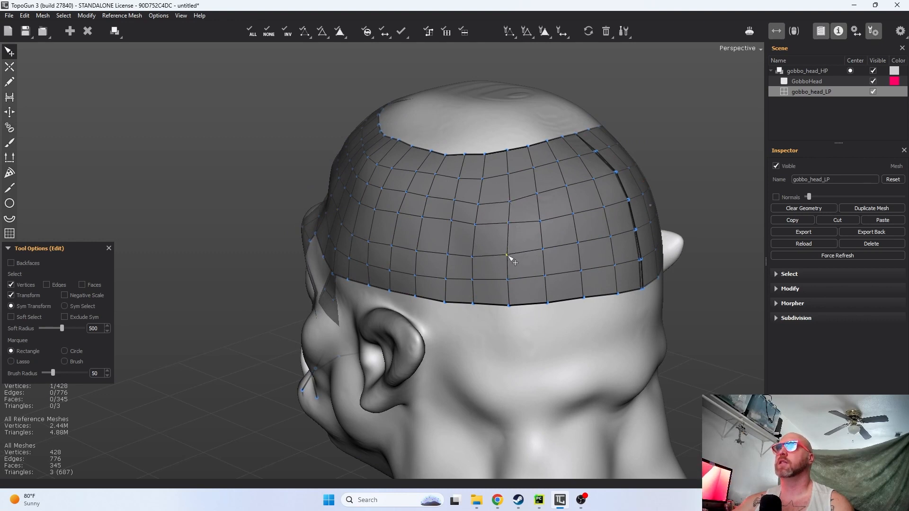
- Snap the centre seam vertices on the back of the head onto the symmetry line, up to the open crown edge
{"action": "left_click_drag", "start_coordinate": [532, 297], "coordinate": [527, 277], "text": "alt"}
{"action": "left_click", "coordinate": [519, 250]}
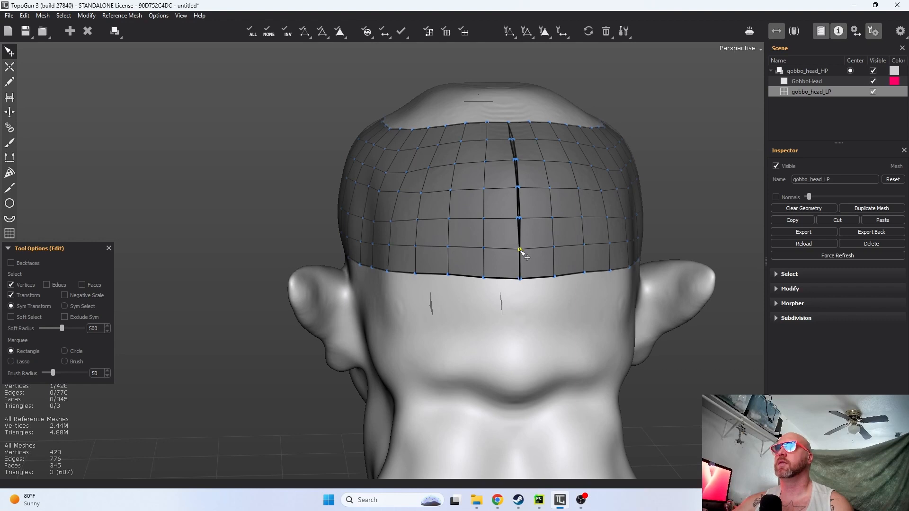
{"action": "left_click", "coordinate": [519, 219]}
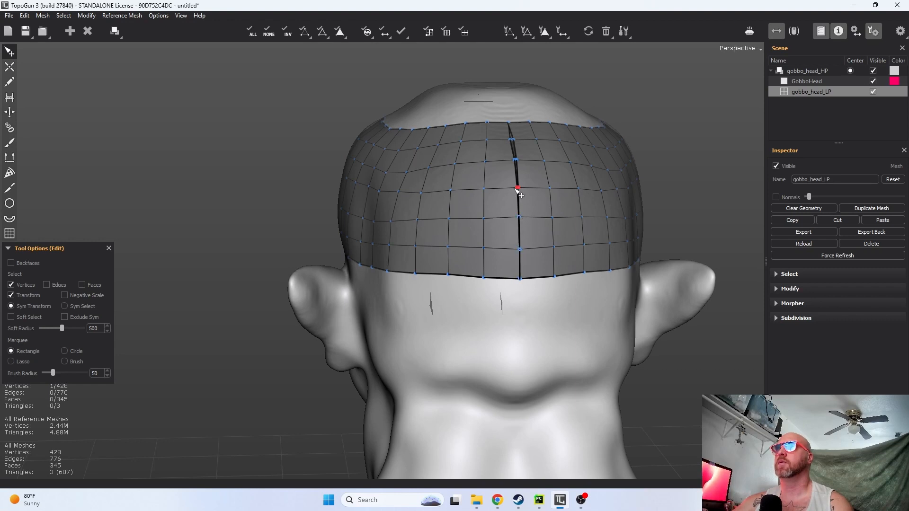
{"action": "left_click", "coordinate": [515, 160]}
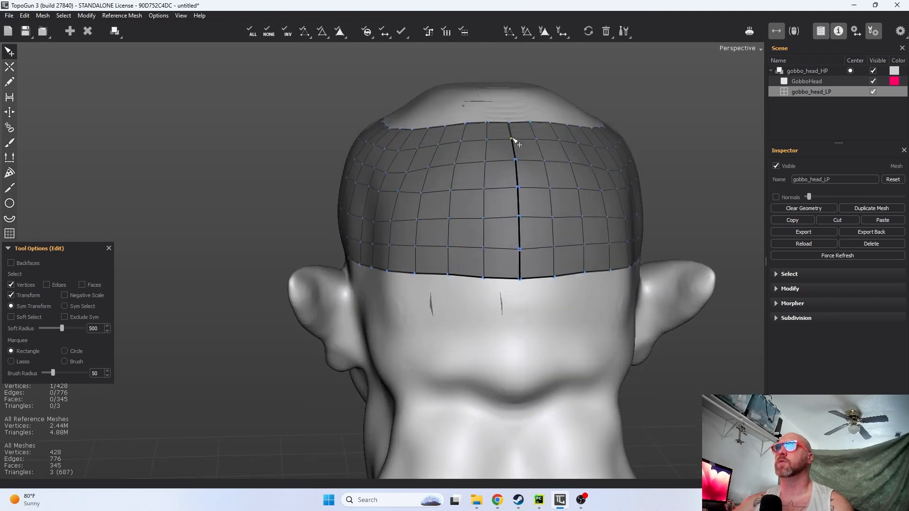
{"action": "middle_click_drag", "start_coordinate": [533, 142], "coordinate": [552, 176]}
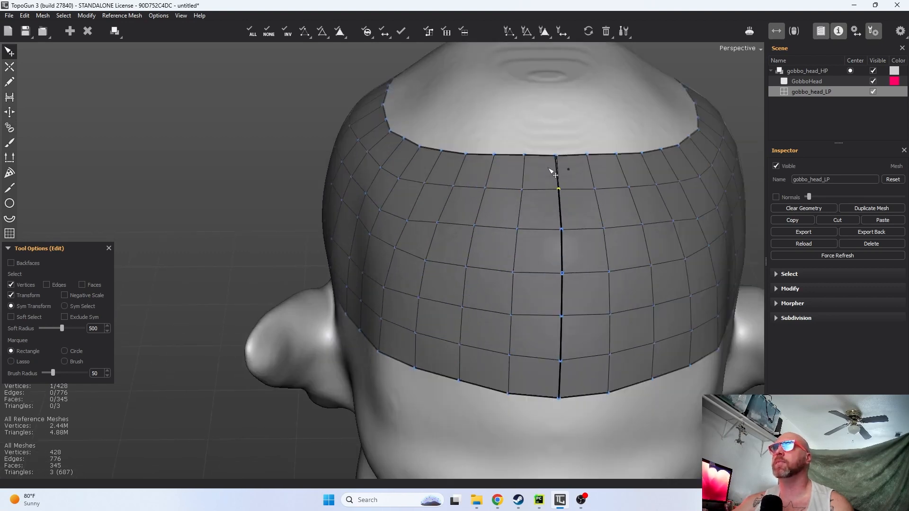
{"action": "left_click", "coordinate": [556, 156]}
- Examine the open crown edge from the side and front, down to the top of the forehead's centre seam
{"action": "middle_click_drag", "start_coordinate": [436, 185], "coordinate": [591, 251]}
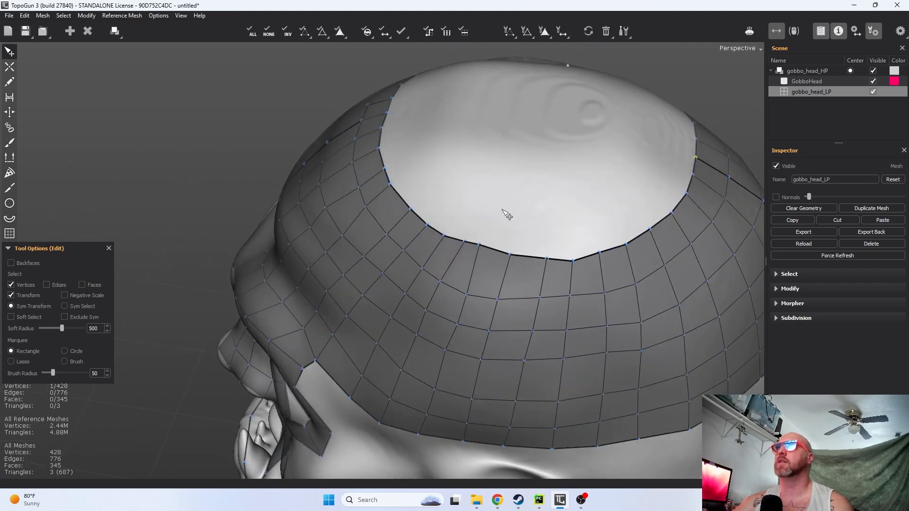
{"action": "scroll", "coordinate": [483, 184], "scroll_direction": "up", "scroll_amount": 3}
{"action": "scroll", "coordinate": [483, 184], "scroll_direction": "down", "scroll_amount": 5}
{"action": "middle_click_drag", "start_coordinate": [494, 241], "coordinate": [510, 199]}
{"action": "middle_click_drag", "start_coordinate": [585, 187], "coordinate": [561, 174]}
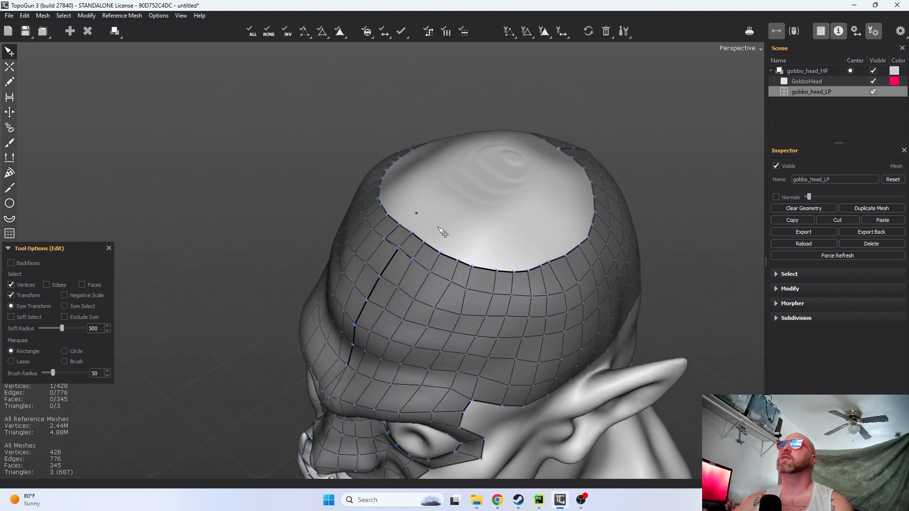
{"action": "middle_click_drag", "start_coordinate": [513, 247], "coordinate": [434, 288]}
{"action": "left_click", "coordinate": [10, 67]}
{"action": "left_click_drag", "start_coordinate": [444, 291], "coordinate": [454, 227], "text": "alt"}
{"action": "right_click_drag", "start_coordinate": [454, 226], "coordinate": [554, 222], "text": "alt"}
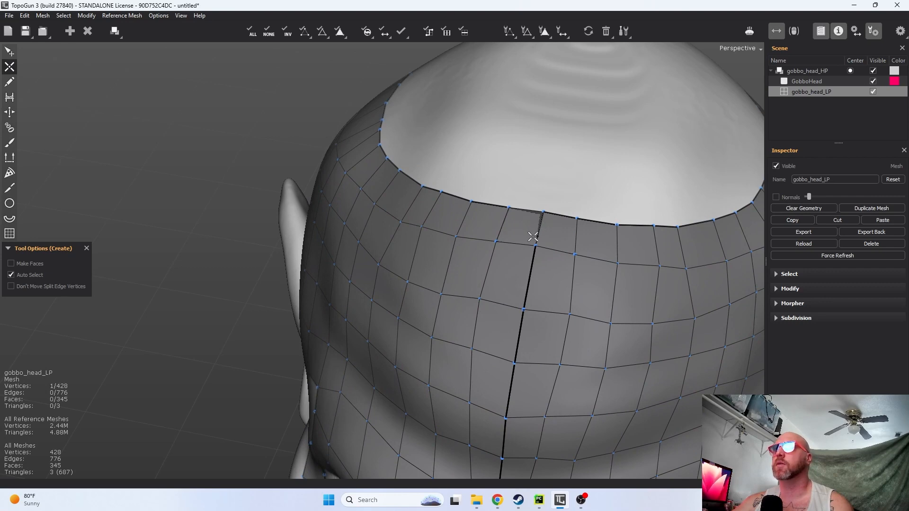
{"action": "left_click_drag", "start_coordinate": [605, 167], "coordinate": [32, 97], "text": "alt"}
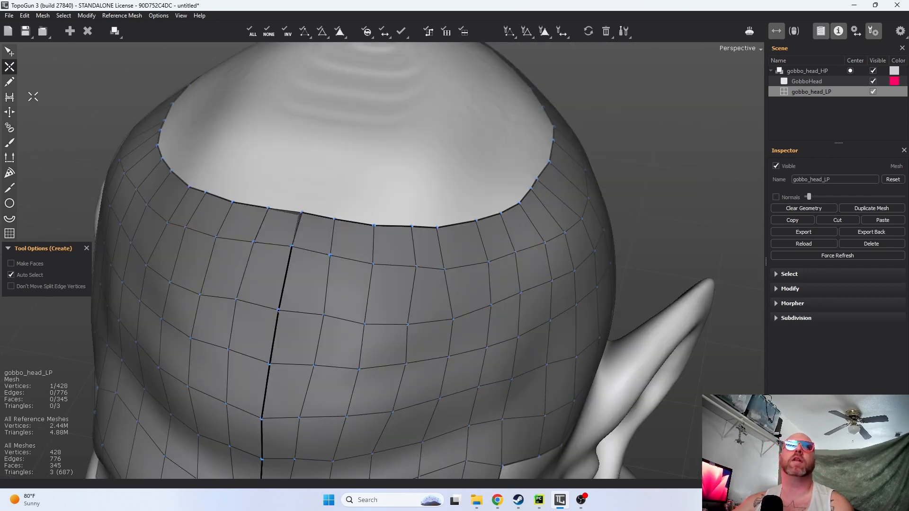
{"action": "left_click", "coordinate": [9, 52]}
{"action": "left_click_drag", "start_coordinate": [337, 142], "coordinate": [440, 148], "text": "alt"}
- Enable face selection and pull apart the overlapping faces and vertices at the top of the forehead's centre seam
{"action": "left_click", "coordinate": [82, 285]}
{"action": "left_click", "coordinate": [431, 223]}
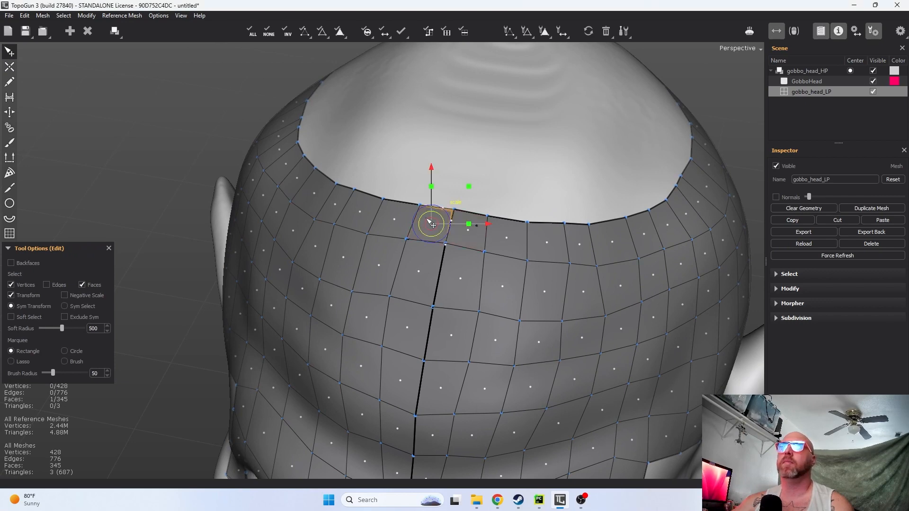
{"action": "left_click_drag", "start_coordinate": [431, 186], "coordinate": [432, 150]}
{"action": "left_click_drag", "start_coordinate": [483, 230], "coordinate": [476, 144], "text": "alt"}
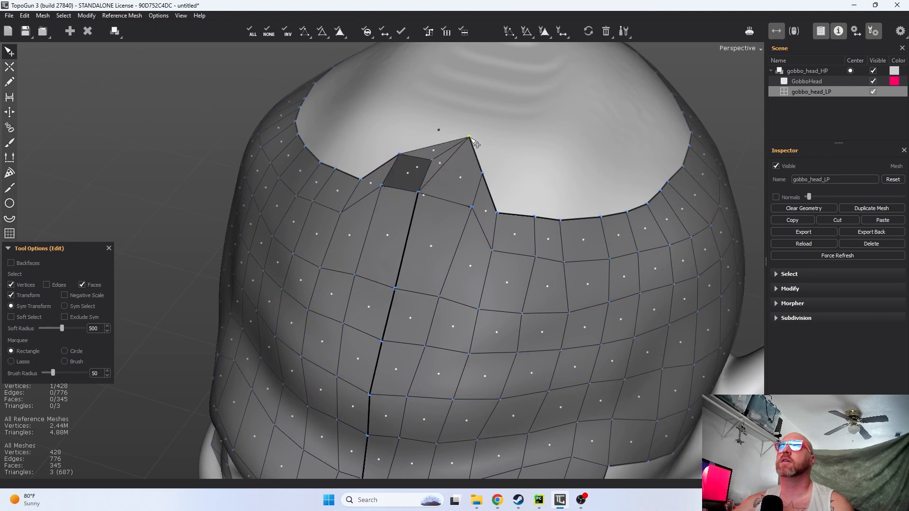
{"action": "left_click_drag", "start_coordinate": [417, 193], "coordinate": [413, 244]}
{"action": "left_click_drag", "start_coordinate": [384, 190], "coordinate": [441, 256]}
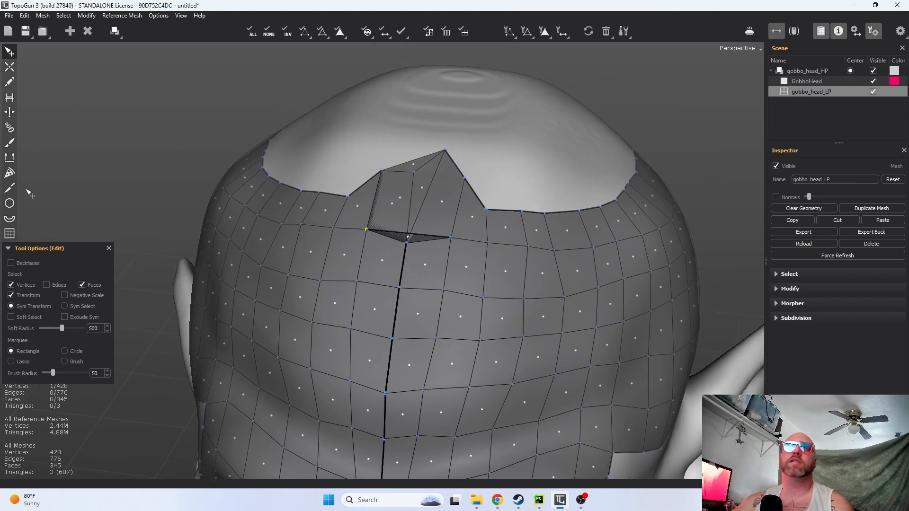
- Delete the distorted faces at the top of the forehead's centre seam
{"action": "left_click", "coordinate": [410, 206]}
{"action": "key", "text": "Delete"}
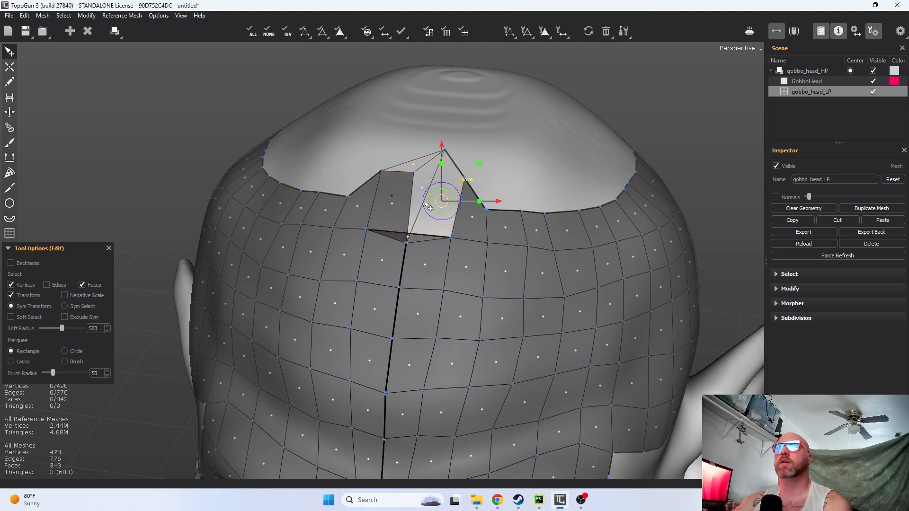
{"action": "left_click", "coordinate": [396, 201]}
{"action": "key", "text": "Delete"}
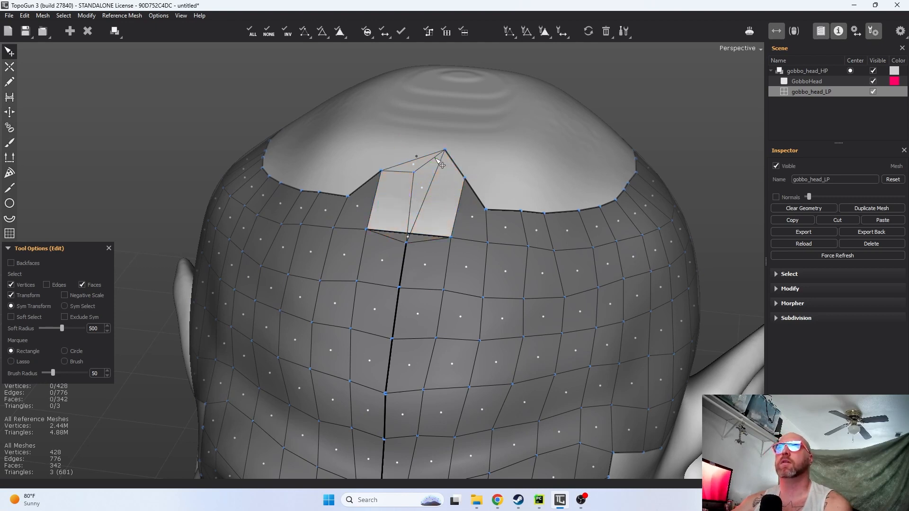
- Delete the leftover vertices around the top of the forehead seam, clearing a notch two rows deep and four quads wide
{"action": "left_click", "coordinate": [445, 151]}
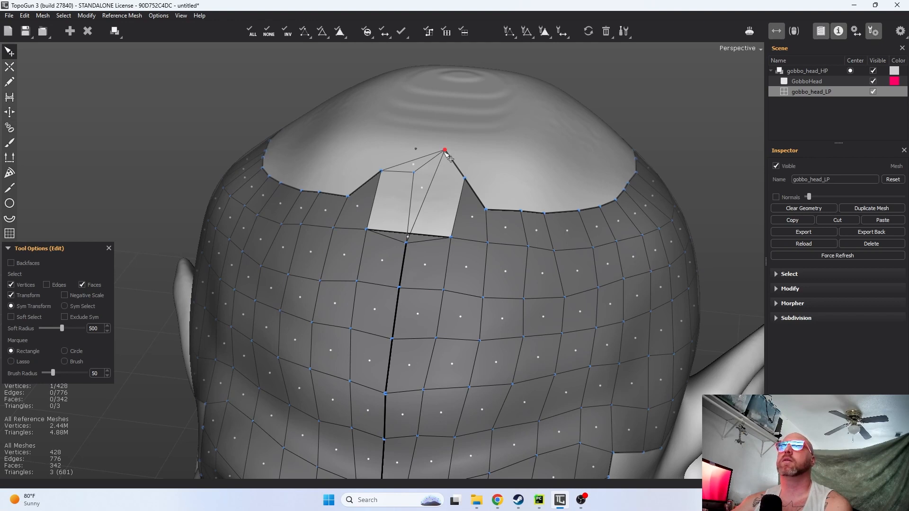
{"action": "key", "text": "Delete"}
{"action": "key", "text": "Delete"}
{"action": "left_click", "coordinate": [407, 237]}
{"action": "key", "text": "Delete"}
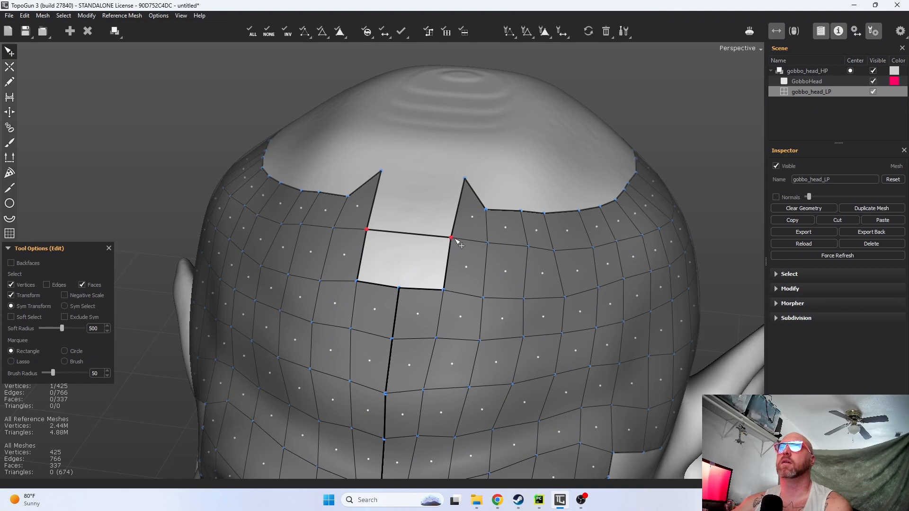
{"action": "left_click", "coordinate": [450, 237], "text": "shift"}
{"action": "key", "text": "Delete"}
{"action": "left_click", "coordinate": [466, 181]}
{"action": "key", "text": "Delete"}
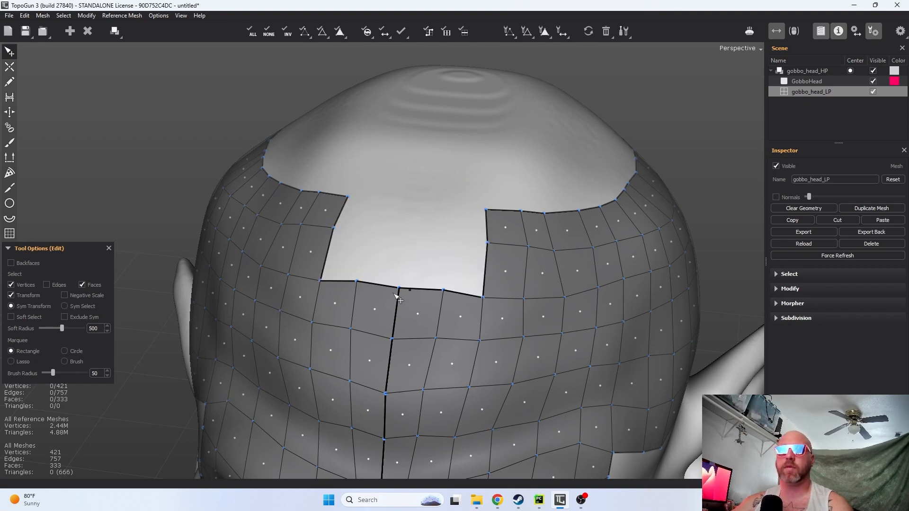
- Pull the forehead seam's top vertex aside to check for a split, and put it back in place
{"action": "left_click_drag", "start_coordinate": [408, 289], "coordinate": [426, 290]}
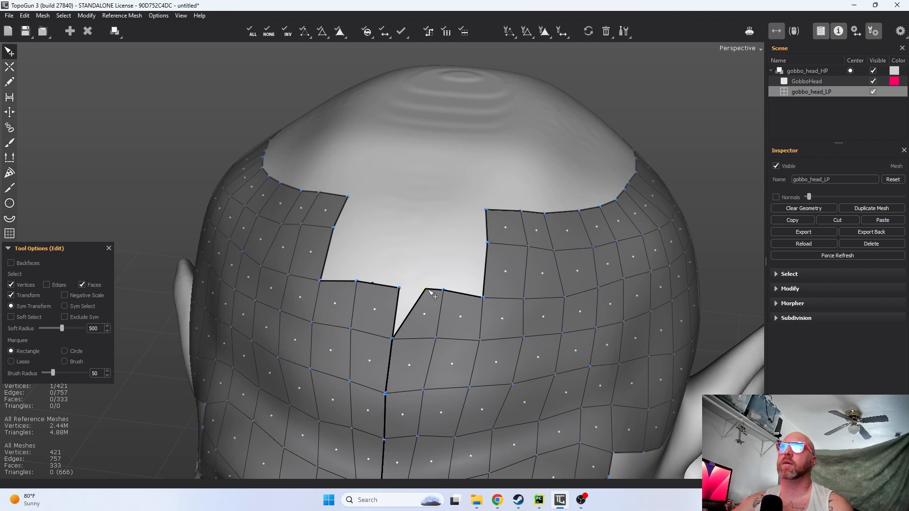
{"action": "left_click_drag", "start_coordinate": [427, 289], "coordinate": [406, 289]}
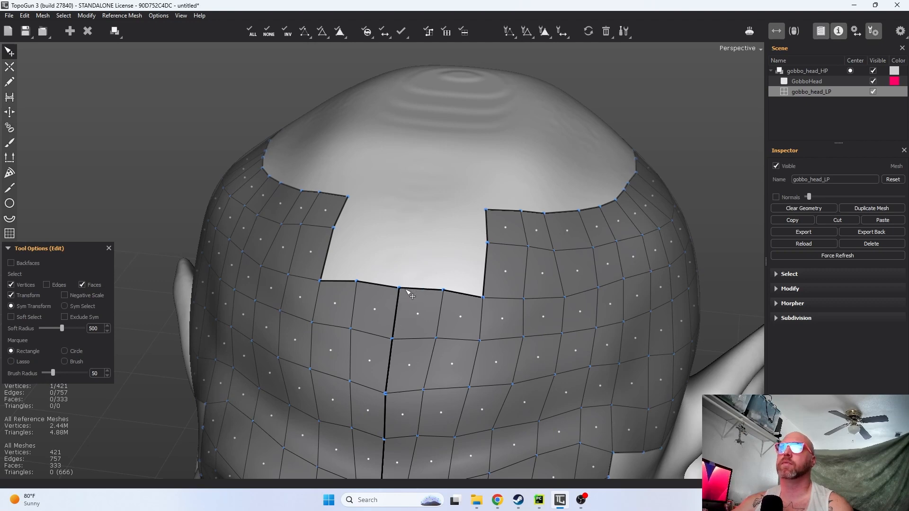
{"action": "middle_click_drag", "start_coordinate": [479, 225], "coordinate": [478, 254]}
{"action": "left_click_drag", "start_coordinate": [472, 240], "coordinate": [427, 237]}
{"action": "middle_click_drag", "start_coordinate": [398, 224], "coordinate": [397, 204]}
{"action": "left_click_drag", "start_coordinate": [440, 234], "coordinate": [438, 235]}
{"action": "left_click", "coordinate": [431, 270]}
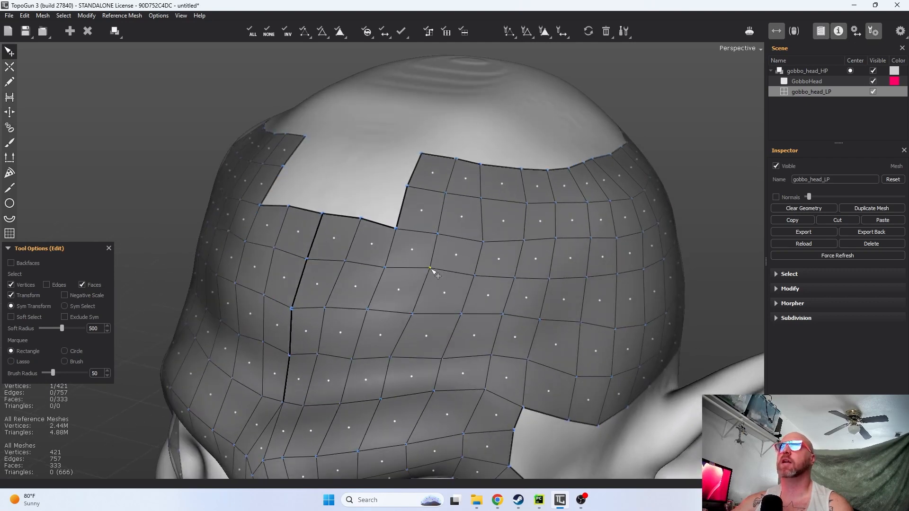
{"action": "scroll", "coordinate": [425, 185], "scroll_direction": "down", "scroll_amount": 3}
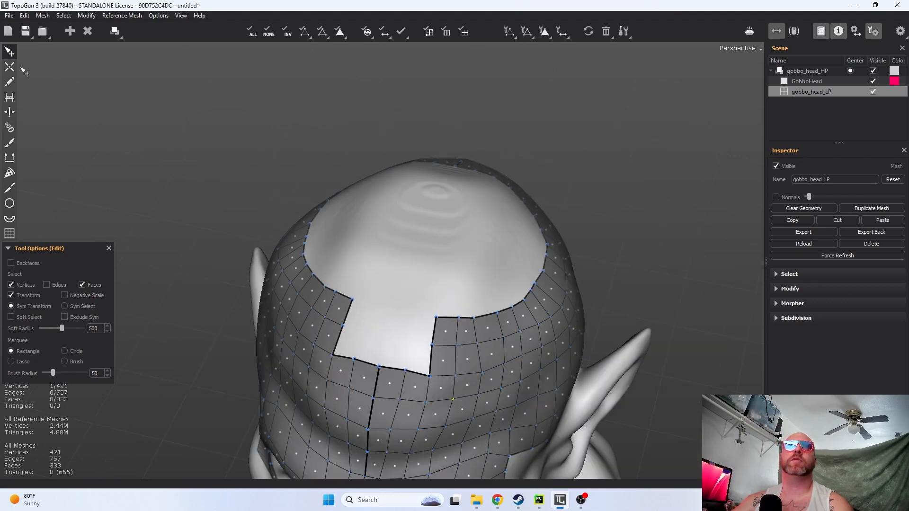
- Weld the duplicate vertices at the top of the forehead's centre seam with the Create tool
{"action": "left_click", "coordinate": [10, 67]}
{"action": "middle_click_drag", "start_coordinate": [442, 294], "coordinate": [457, 327]}
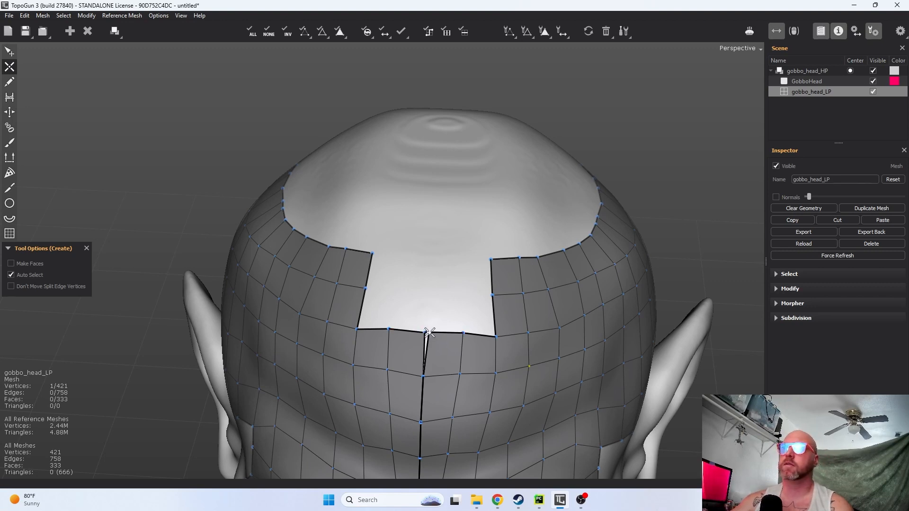
{"action": "left_click_drag", "start_coordinate": [425, 333], "coordinate": [435, 331]}
{"action": "mouse_move", "coordinate": [429, 333]}
{"action": "left_mouse_down"}
{"action": "mouse_move", "coordinate": [416, 325]}
{"action": "mouse_move", "coordinate": [443, 328]}
{"action": "mouse_move", "coordinate": [426, 332]}
{"action": "left_mouse_up"}
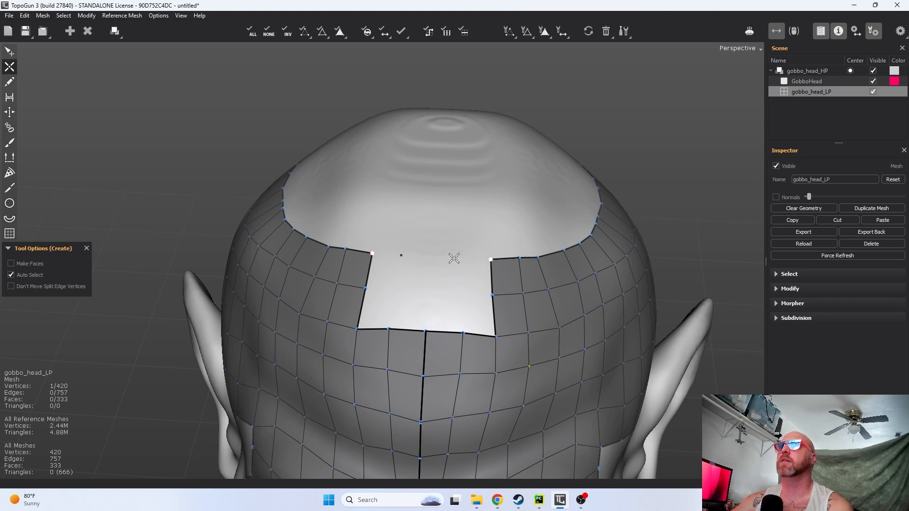
- Rebuild the notch at the top of the forehead seam with two rows of four quads, using the Create tool
{"action": "left_click", "coordinate": [431, 257]}
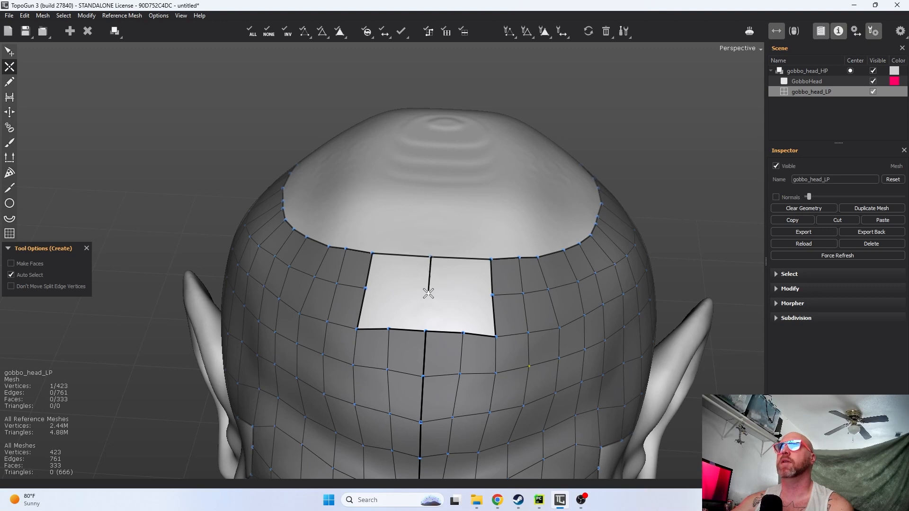
{"action": "left_click", "coordinate": [462, 294]}
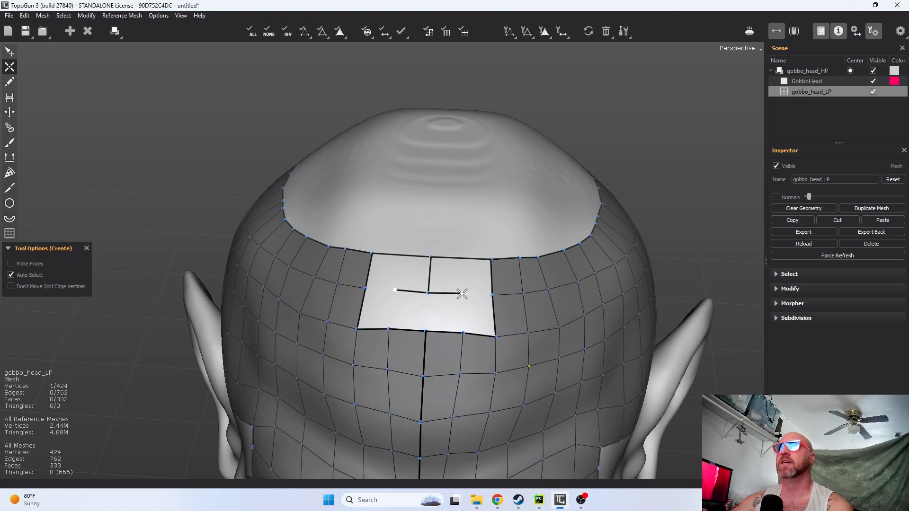
{"action": "left_click", "coordinate": [463, 258]}
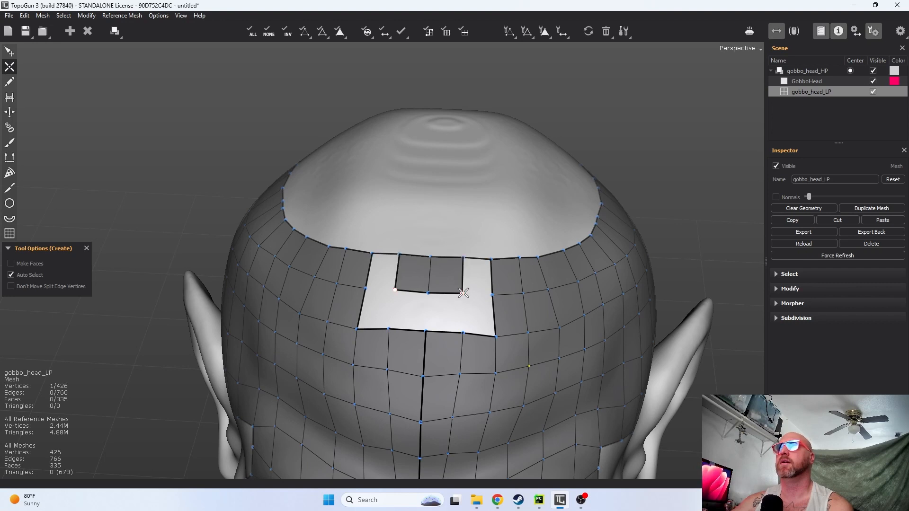
{"action": "left_click", "coordinate": [463, 332]}
{"action": "left_click", "coordinate": [462, 294]}
{"action": "left_click", "coordinate": [492, 295]}
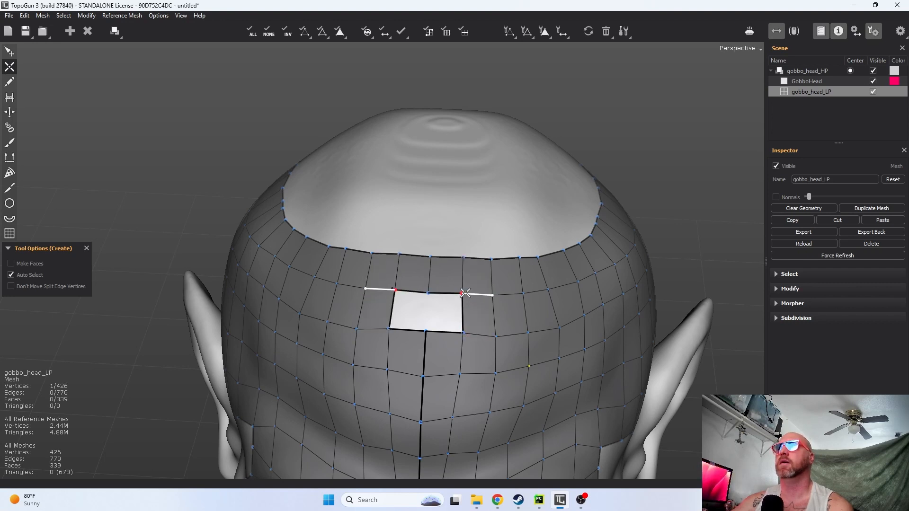
{"action": "left_click", "coordinate": [427, 330]}
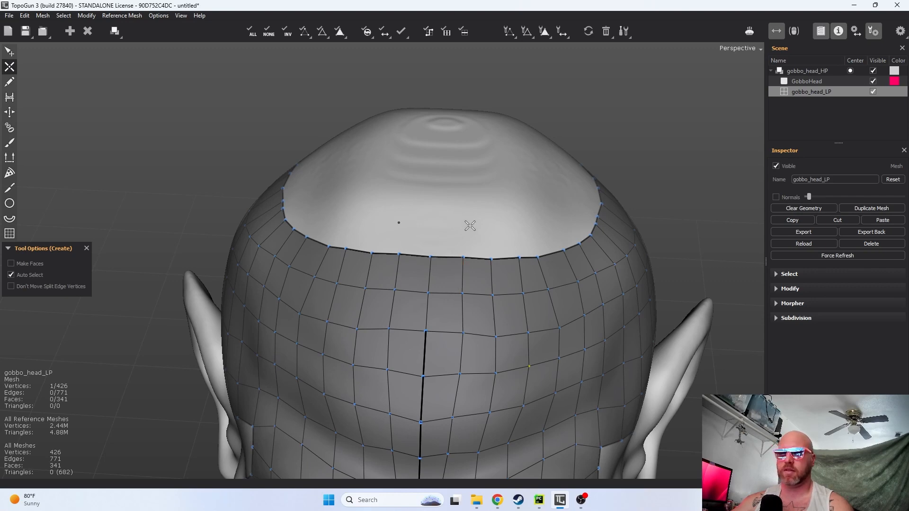
- Pull the seam vertex just below the rebuilt notch aside to check for a split, and put it back in place
{"action": "middle_click_drag", "start_coordinate": [482, 235], "coordinate": [422, 179]}
{"action": "right_click", "coordinate": [425, 184]}
{"action": "left_click_drag", "start_coordinate": [428, 182], "coordinate": [441, 185]}
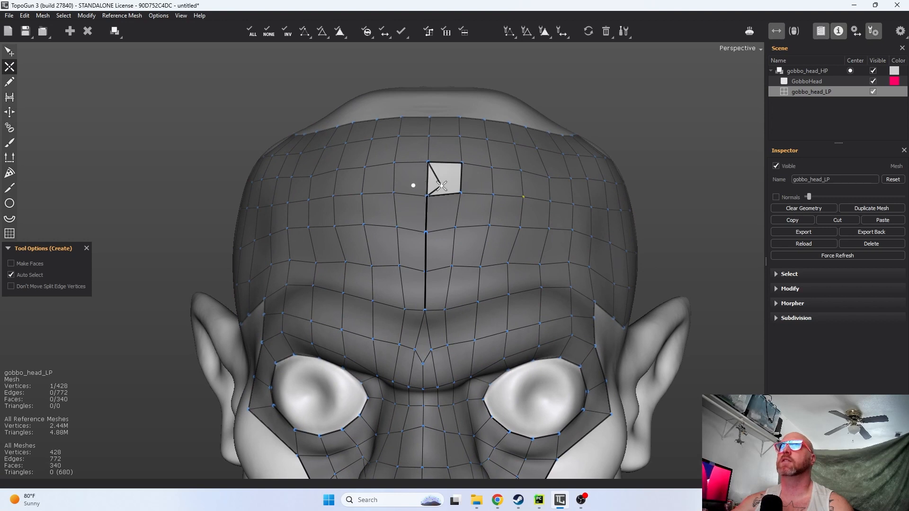
{"action": "key", "text": "q"}
{"action": "left_click", "coordinate": [443, 186]}
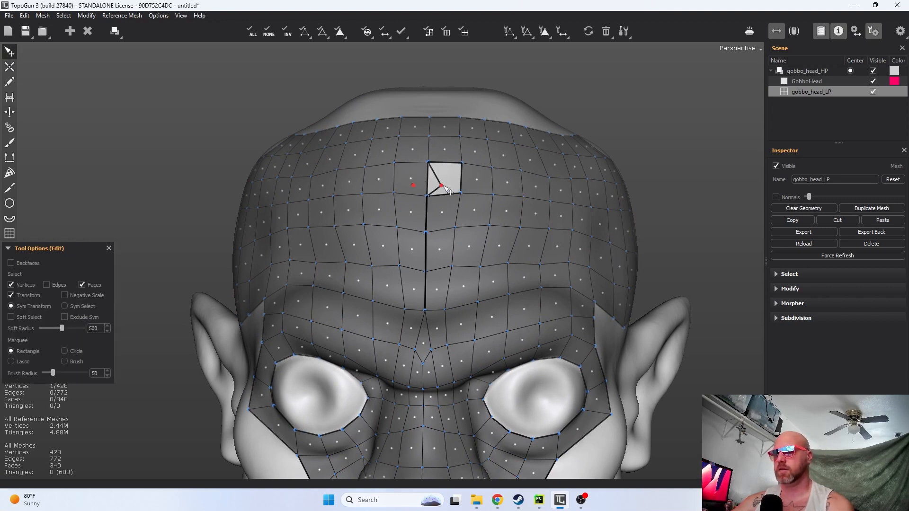
{"action": "left_click_drag", "start_coordinate": [443, 186], "coordinate": [428, 195]}
- Delete the two upper rows of faces beside the forehead's split centre seam, along with their leftover seam vertices
{"action": "left_click", "coordinate": [444, 179]}
{"action": "key", "text": "Delete"}
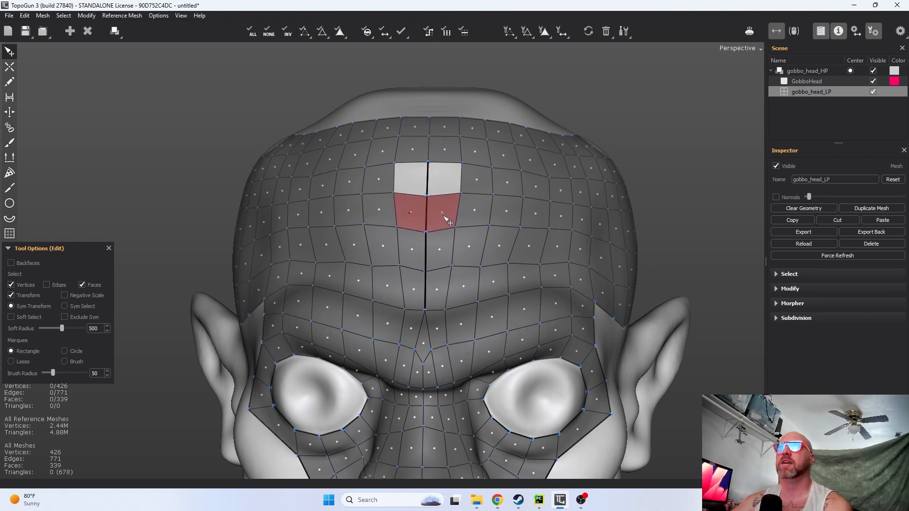
{"action": "left_click", "coordinate": [444, 214]}
{"action": "key", "text": "Delete"}
{"action": "key", "text": "Delete"}
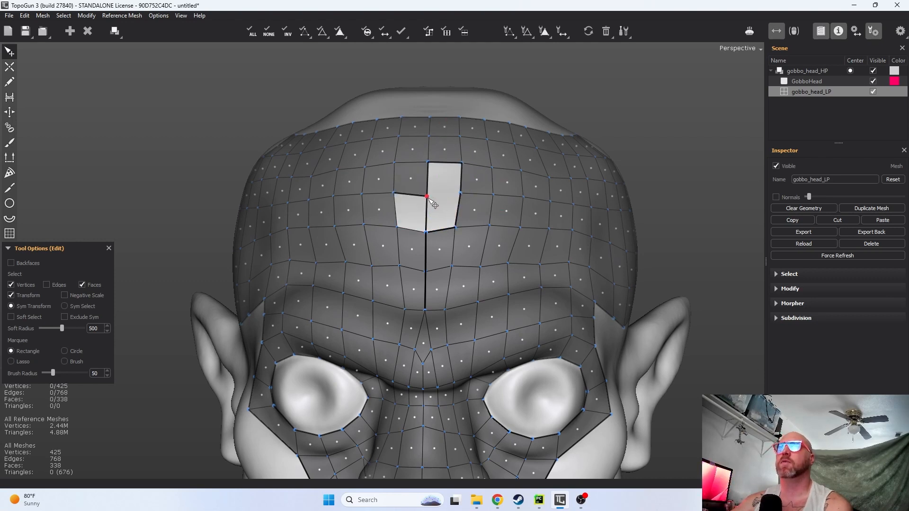
{"action": "key", "text": "Delete"}
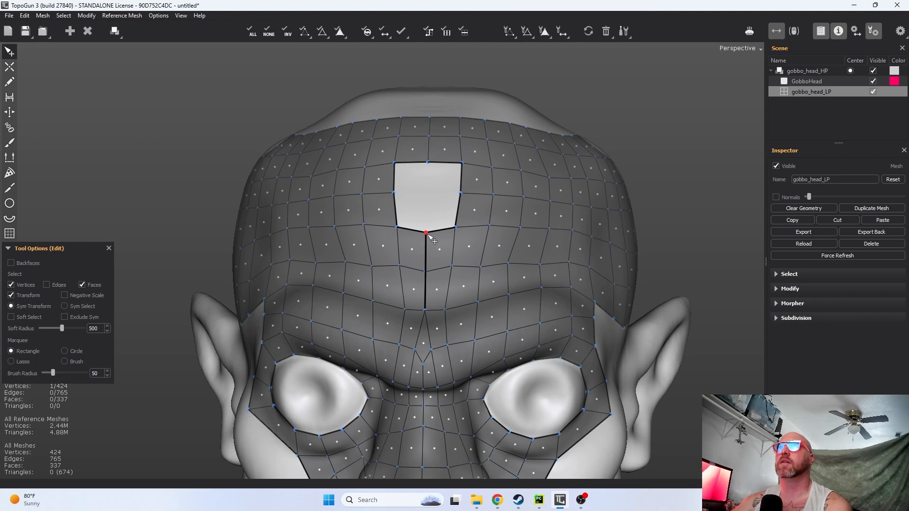
- Delete the remaining split-seam faces and vertices down to the brow, clearing a strip two quads wide
{"action": "key", "text": "Delete"}
{"action": "left_click", "coordinate": [432, 241]}
{"action": "key", "text": "Delete"}
{"action": "key", "text": "Delete"}
{"action": "left_click", "coordinate": [408, 255]}
{"action": "key", "text": "Delete"}
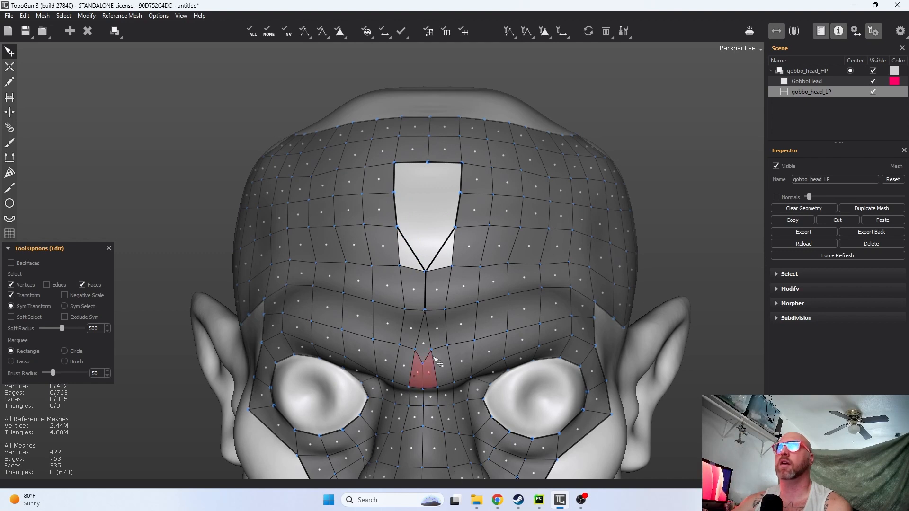
{"action": "key", "text": "Delete"}
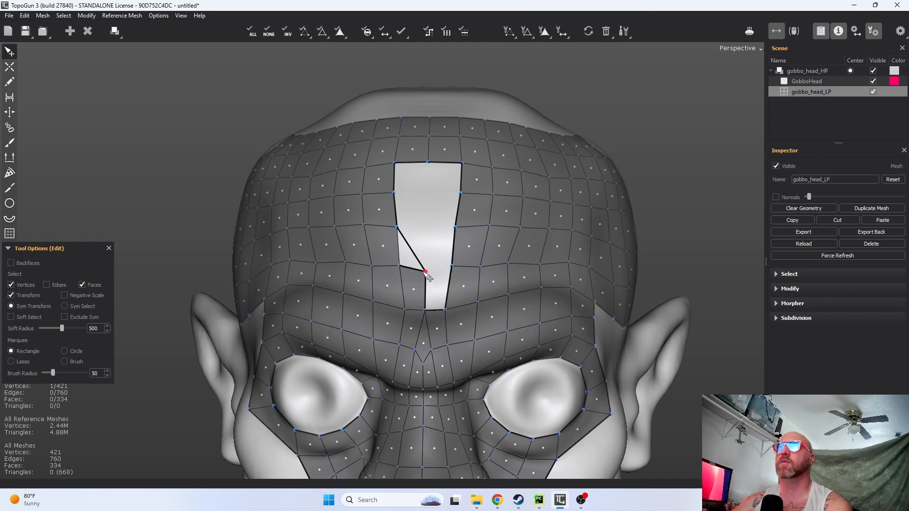
{"action": "key", "text": "Delete"}
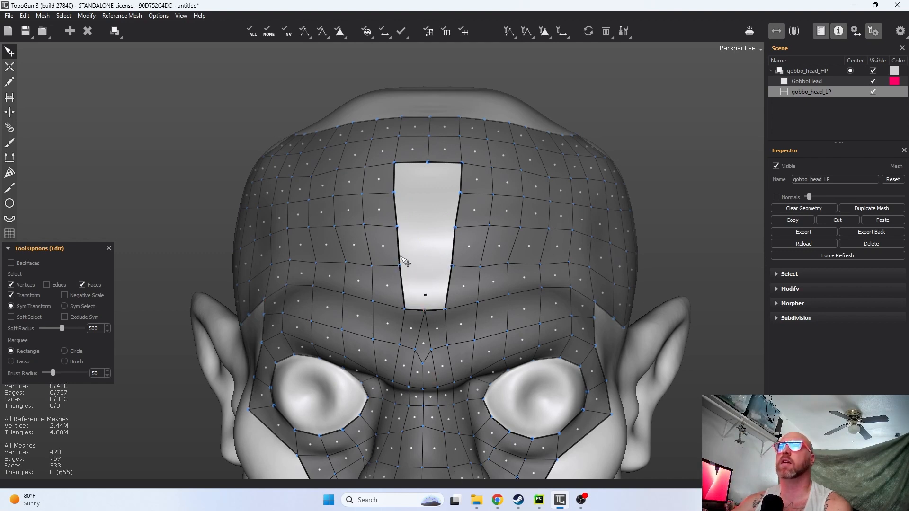
- Create two quads at the strip's upper end and draw the centre edges down to the brow vertex
{"action": "left_click", "coordinate": [9, 66]}
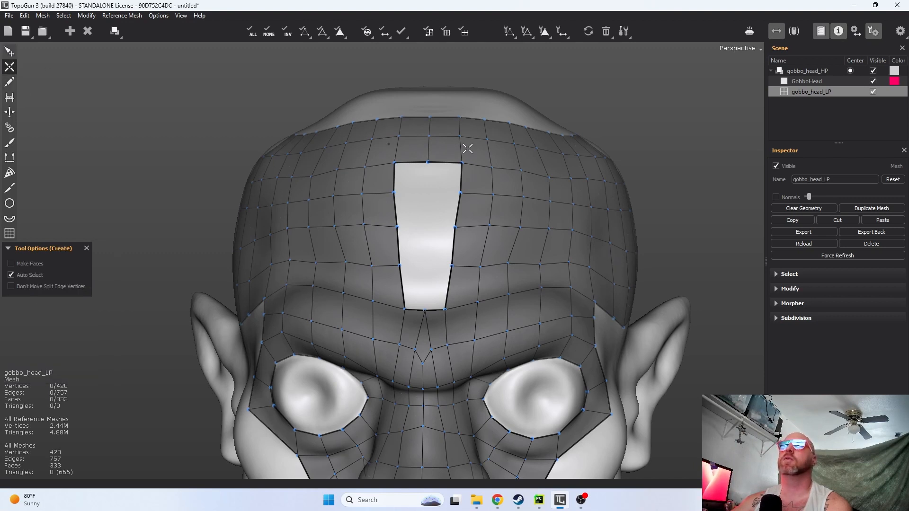
{"action": "left_click", "coordinate": [462, 193]}
{"action": "left_click", "coordinate": [428, 191]}
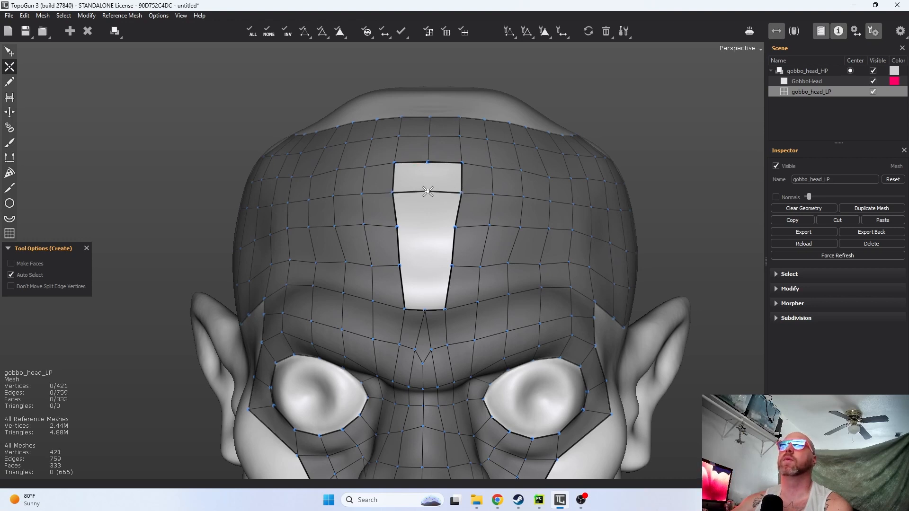
{"action": "left_click", "coordinate": [428, 164]}
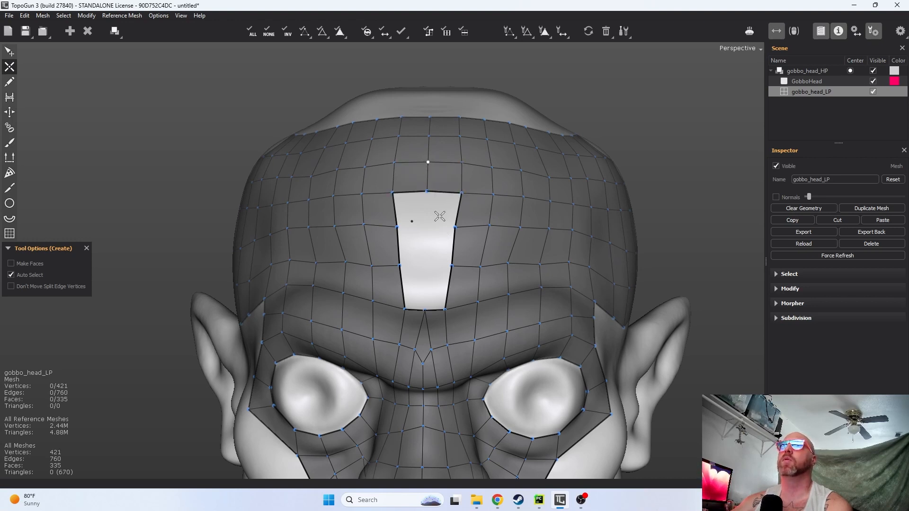
{"action": "left_click", "coordinate": [427, 191]}
{"action": "left_click", "coordinate": [427, 226]}
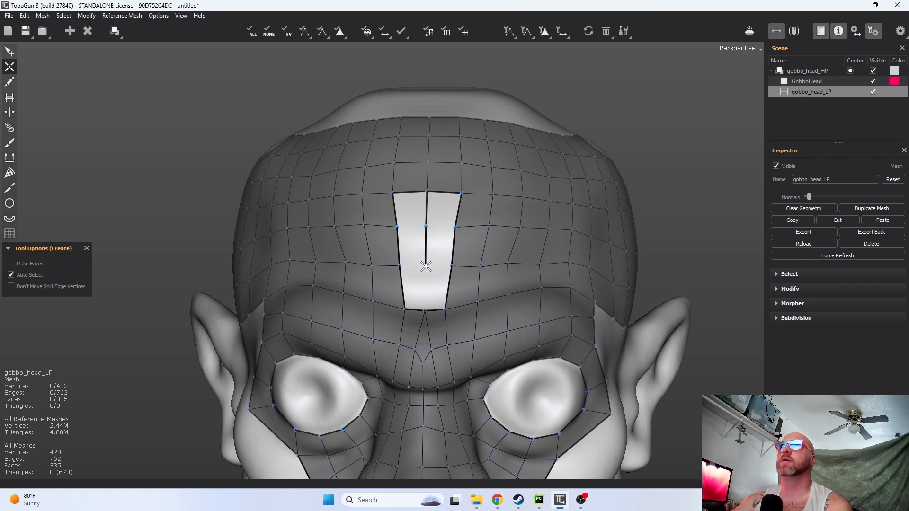
{"action": "left_click", "coordinate": [425, 309]}
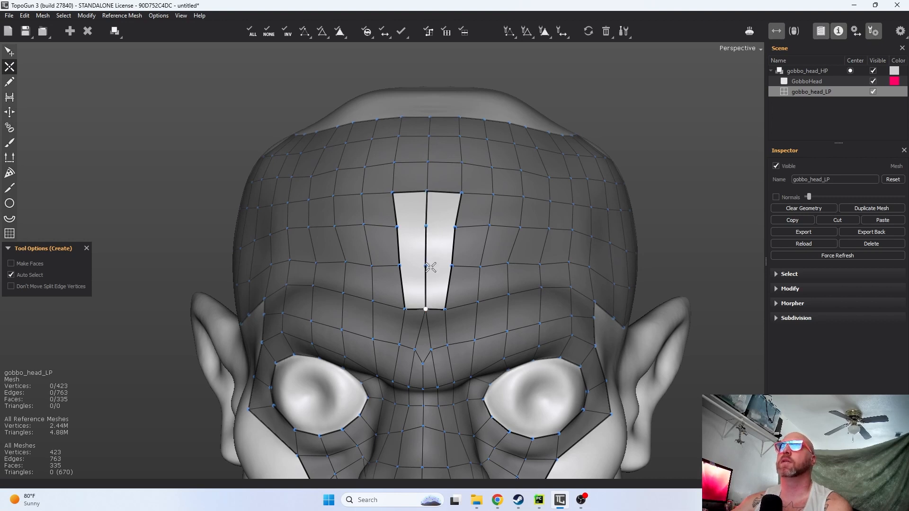
{"action": "left_click_drag", "start_coordinate": [424, 265], "coordinate": [424, 266]}
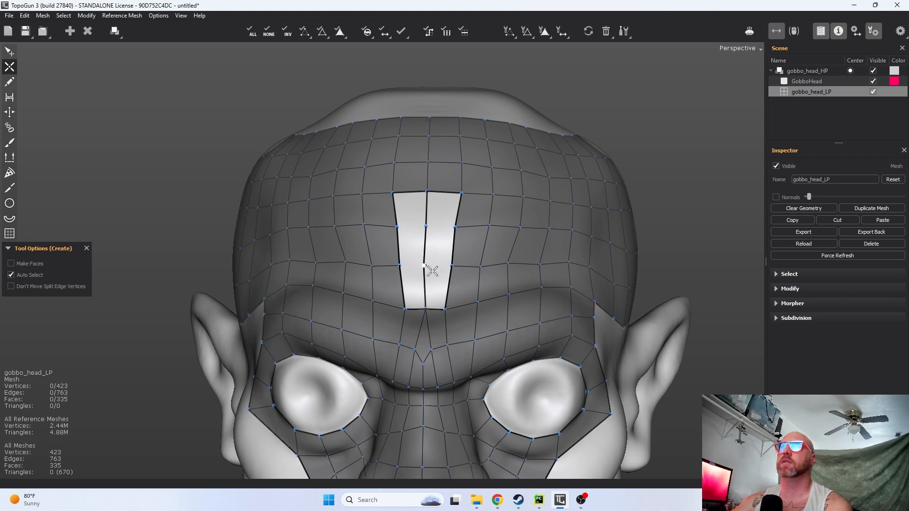
{"action": "key", "text": "ctrl+z"}
{"action": "key", "text": "ctrl+z"}
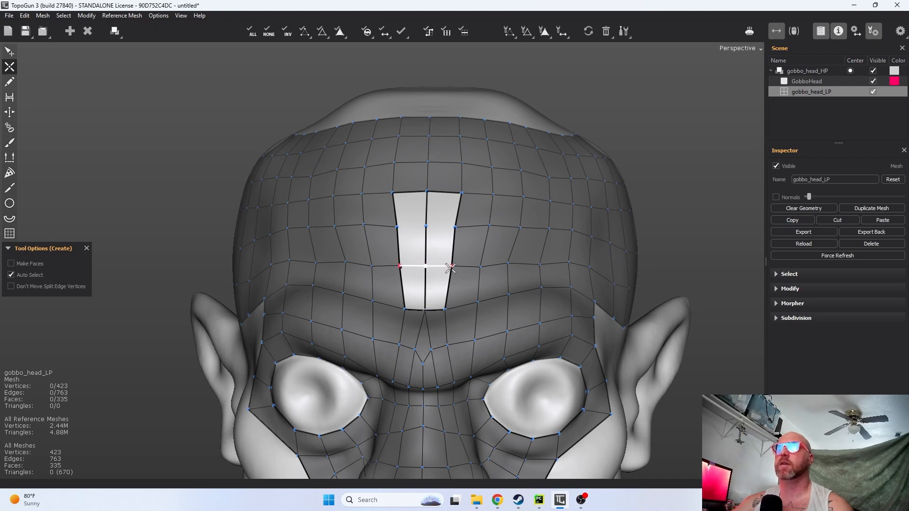
- Fill the remaining three rows of the forehead strip with quads on both sides of the centre line
{"action": "left_click", "coordinate": [426, 266]}
{"action": "left_click", "coordinate": [425, 266]}
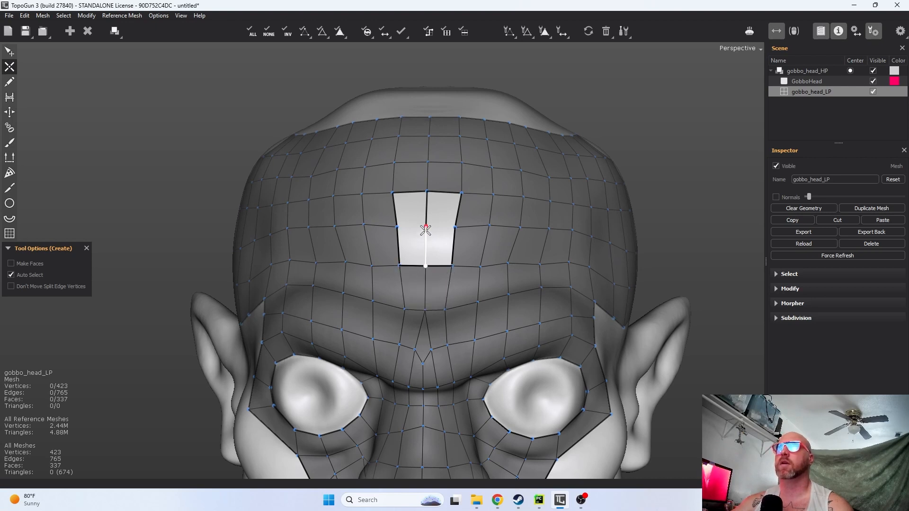
{"action": "left_click", "coordinate": [455, 227]}
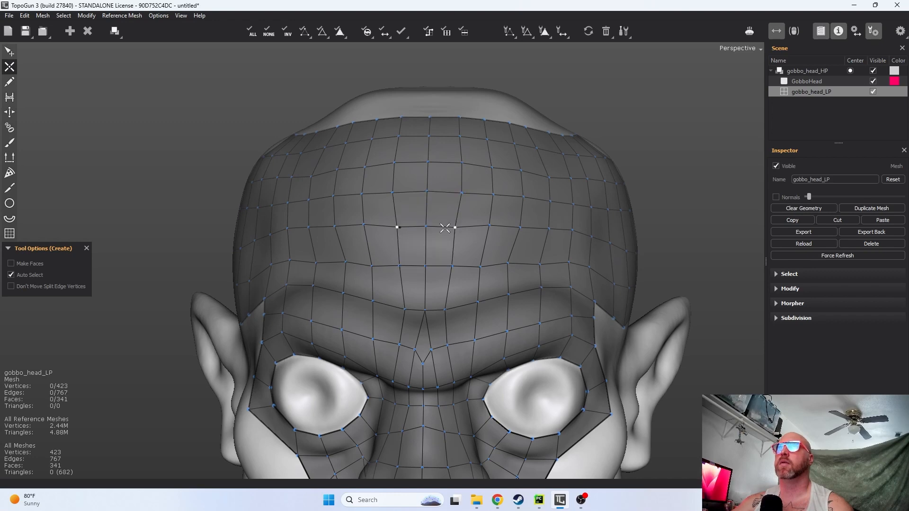
- Draw a chain of centre-line edges over the open crown, from the forehead's upper edge to the back seam
{"action": "middle_click_drag", "start_coordinate": [600, 209], "coordinate": [616, 296]}
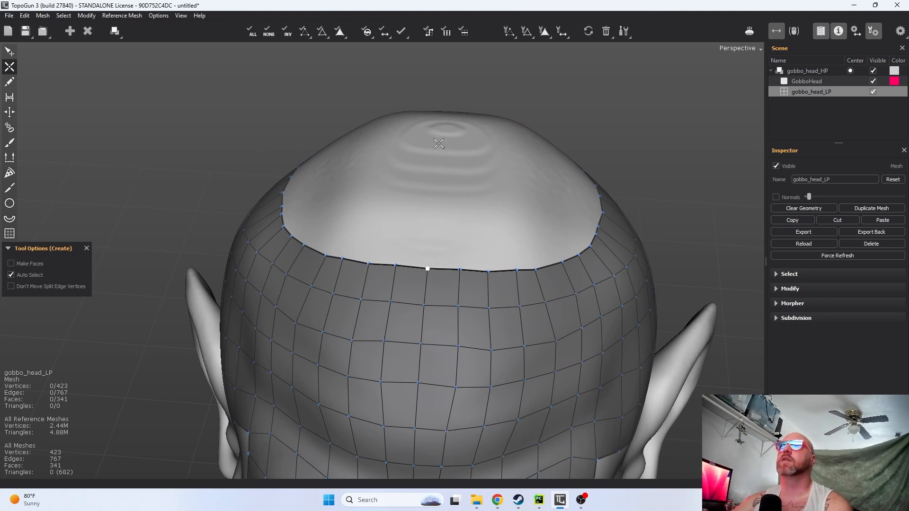
{"action": "left_click", "coordinate": [434, 214]}
{"action": "middle_click_drag", "start_coordinate": [439, 149], "coordinate": [430, 198]}
{"action": "left_click", "coordinate": [448, 265]}
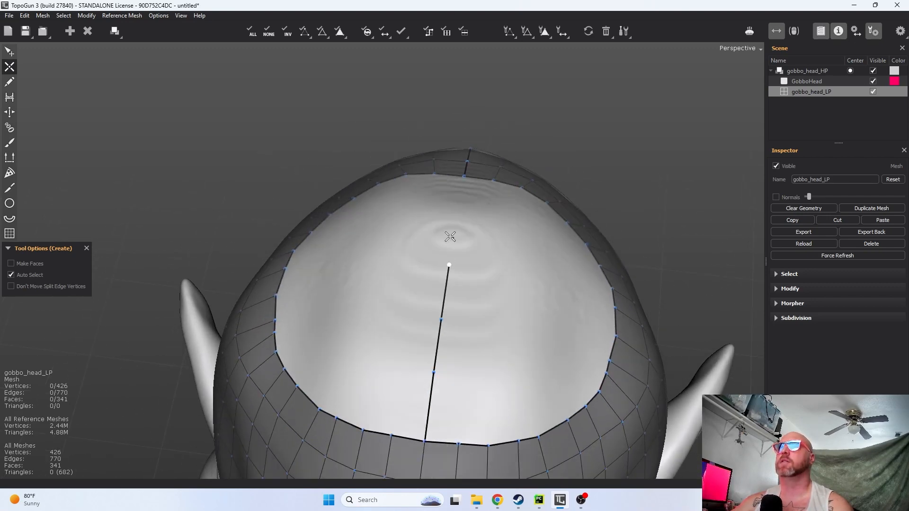
{"action": "left_click", "coordinate": [461, 192]}
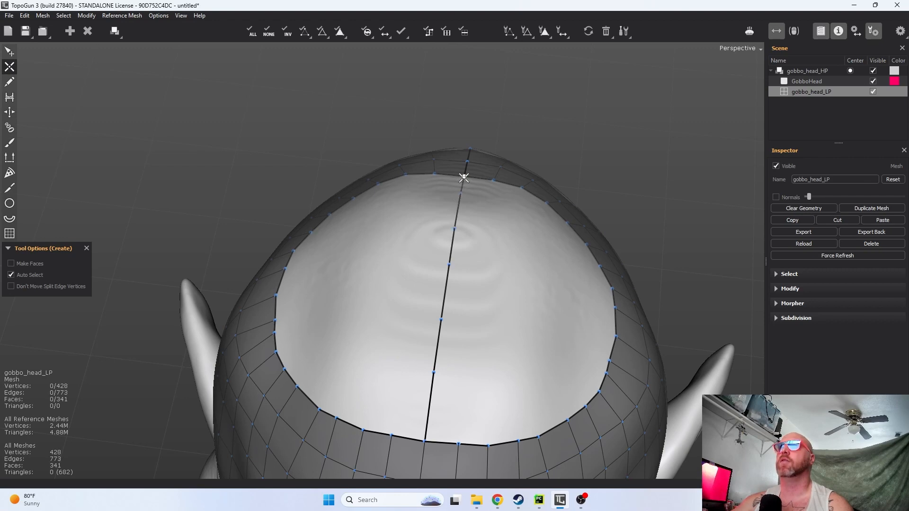
- Build a row of eight quads along the crown opening's front edge, four on each side of the centre line
{"action": "left_click_drag", "start_coordinate": [476, 363], "coordinate": [416, 344], "text": "alt"}
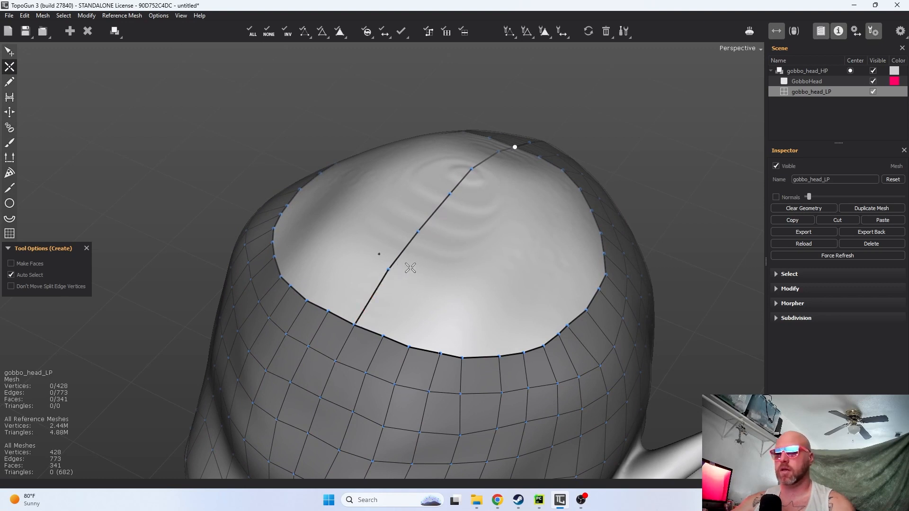
{"action": "left_click", "coordinate": [382, 336]}
{"action": "left_click", "coordinate": [406, 279]}
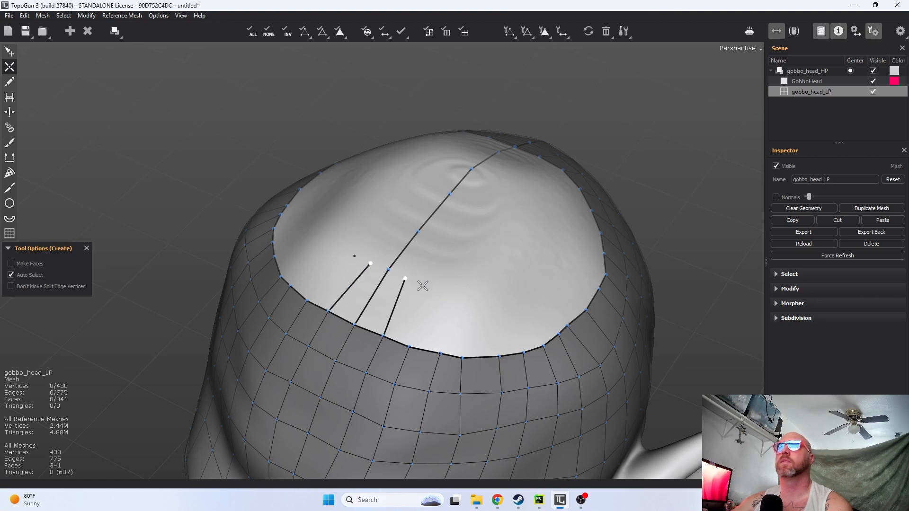
{"action": "left_click", "coordinate": [389, 270]}
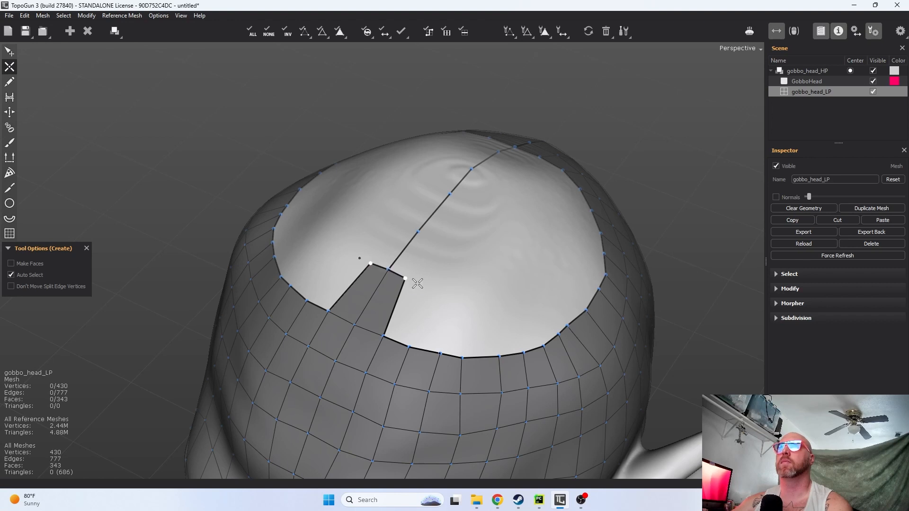
{"action": "left_click", "coordinate": [424, 280]}
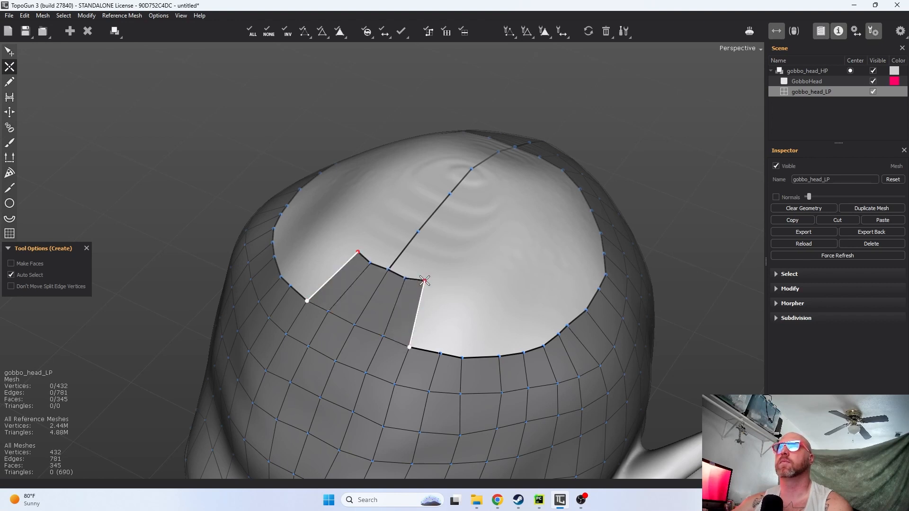
{"action": "left_click", "coordinate": [449, 284]}
{"action": "left_click", "coordinate": [439, 354]}
{"action": "left_click", "coordinate": [448, 284]}
{"action": "left_click", "coordinate": [466, 287]}
{"action": "left_click", "coordinate": [461, 358]}
- Move the new row's upper vertices, including the centre one, to even out its edge into a smooth curve
{"action": "left_click_drag", "start_coordinate": [465, 288], "coordinate": [448, 304]}
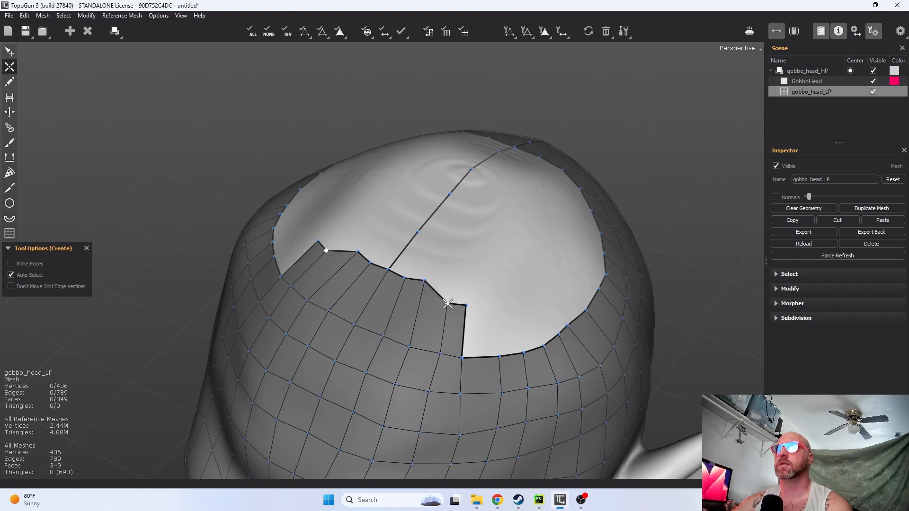
{"action": "left_click", "coordinate": [435, 354]}
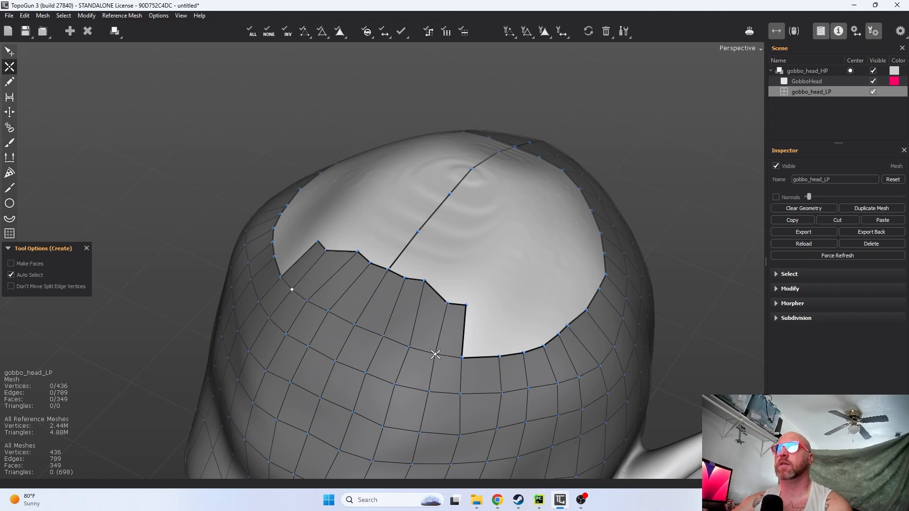
{"action": "left_click_drag", "start_coordinate": [424, 281], "coordinate": [401, 287]}
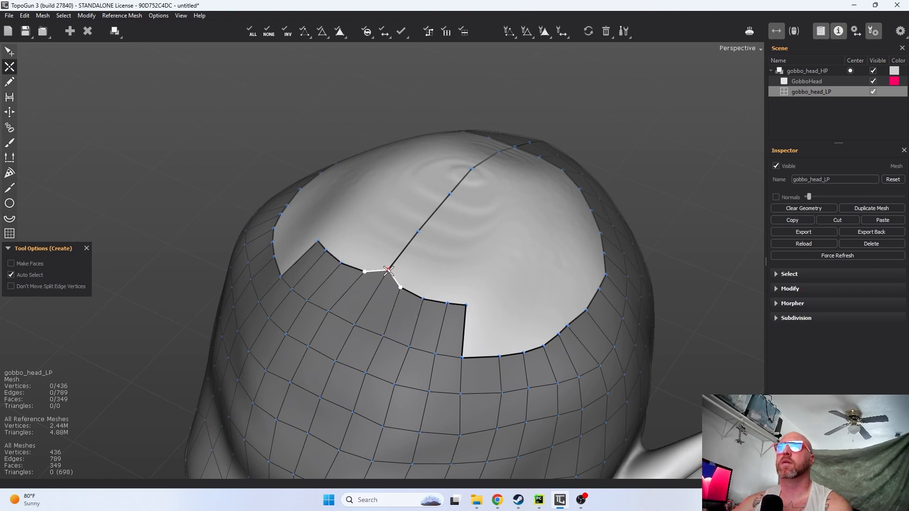
{"action": "left_click_drag", "start_coordinate": [387, 270], "coordinate": [386, 277]}
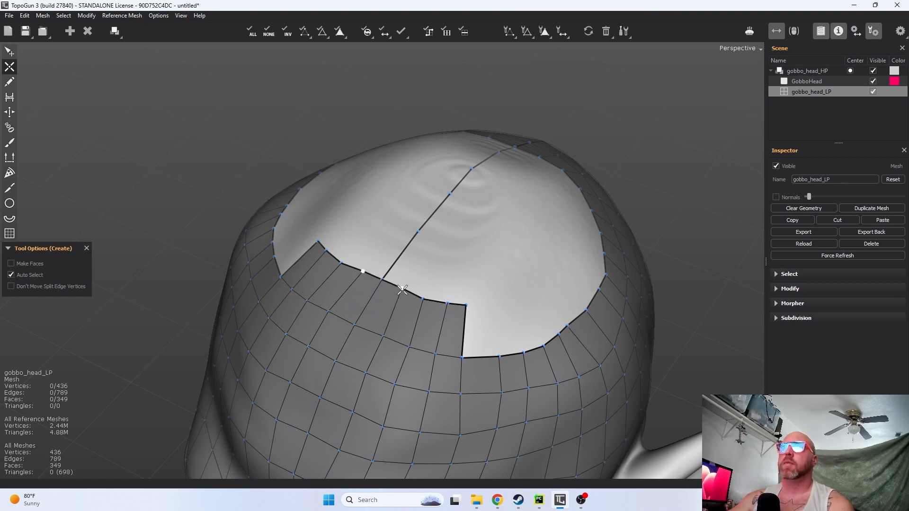
{"action": "left_click_drag", "start_coordinate": [383, 280], "coordinate": [378, 283]}
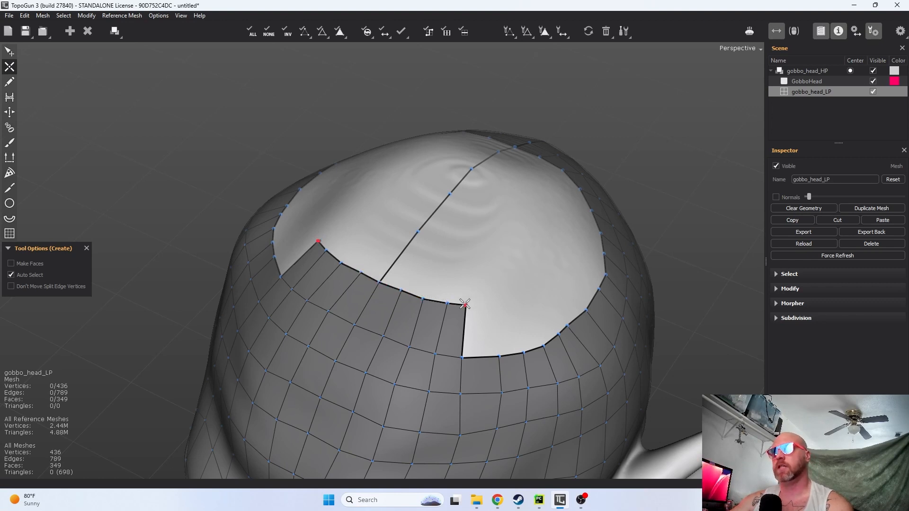
- Extend the row along the crown opening's front edge by two quads on each side of the head
{"action": "left_click", "coordinate": [493, 305]}
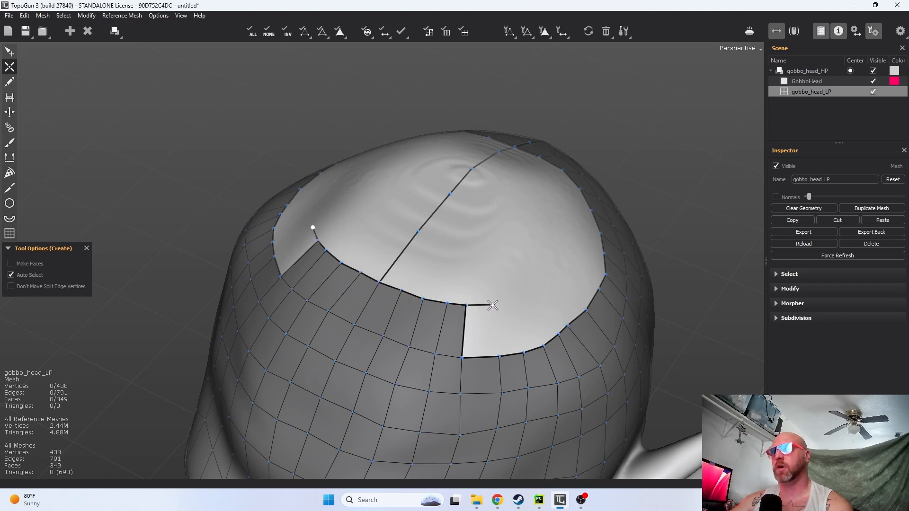
{"action": "left_click", "coordinate": [498, 358]}
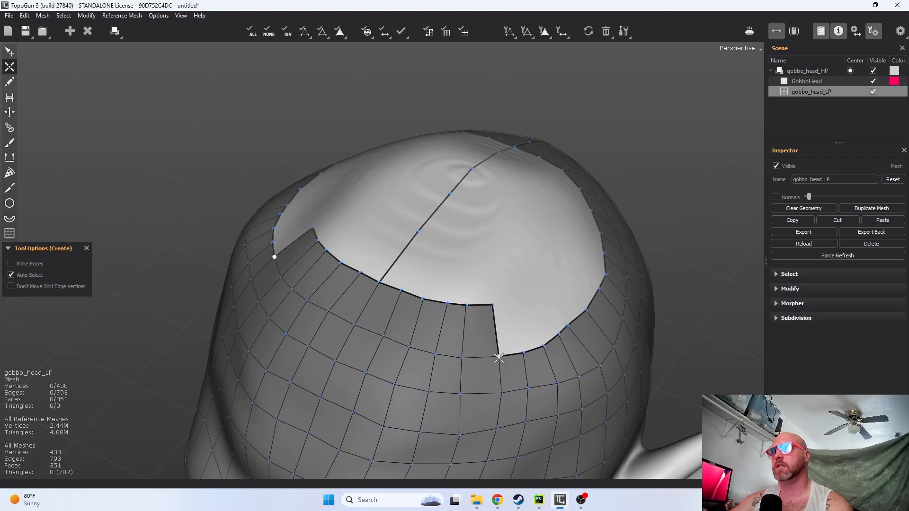
{"action": "left_click", "coordinate": [517, 303]}
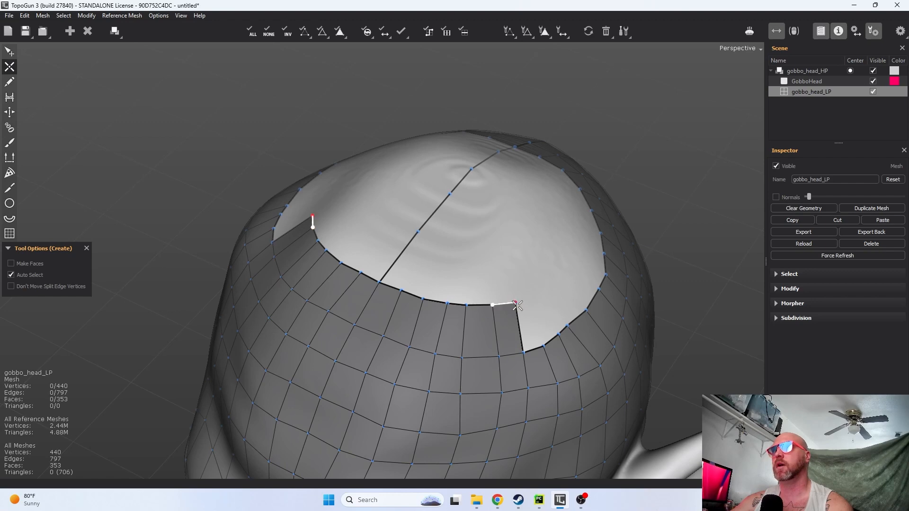
- Add three more quads per side to the crown row along the opening's side, shifting a rim vertex to even their widths
{"action": "middle_click_drag", "start_coordinate": [548, 321], "coordinate": [461, 308]}
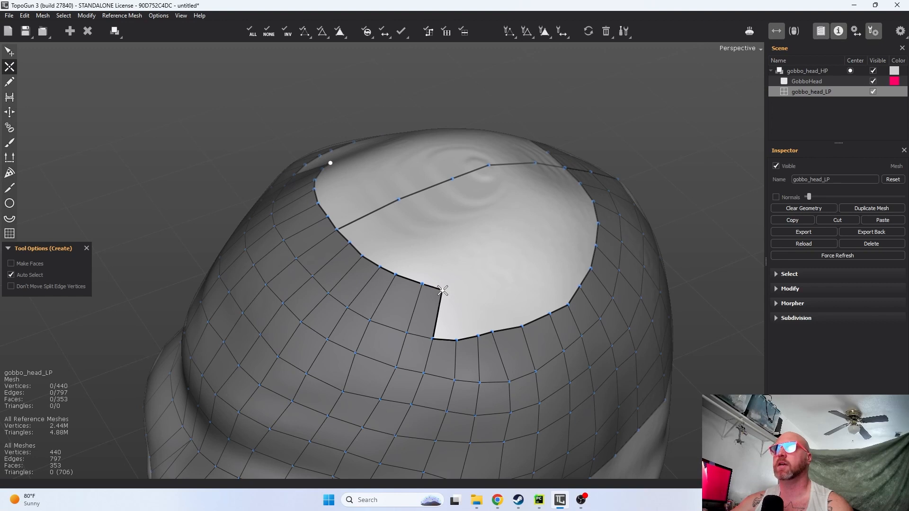
{"action": "left_click_drag", "start_coordinate": [443, 290], "coordinate": [441, 288]}
{"action": "left_click", "coordinate": [459, 290]}
{"action": "left_click", "coordinate": [457, 340]}
{"action": "left_click", "coordinate": [477, 336]}
{"action": "left_click", "coordinate": [476, 287]}
{"action": "left_click", "coordinate": [459, 290]}
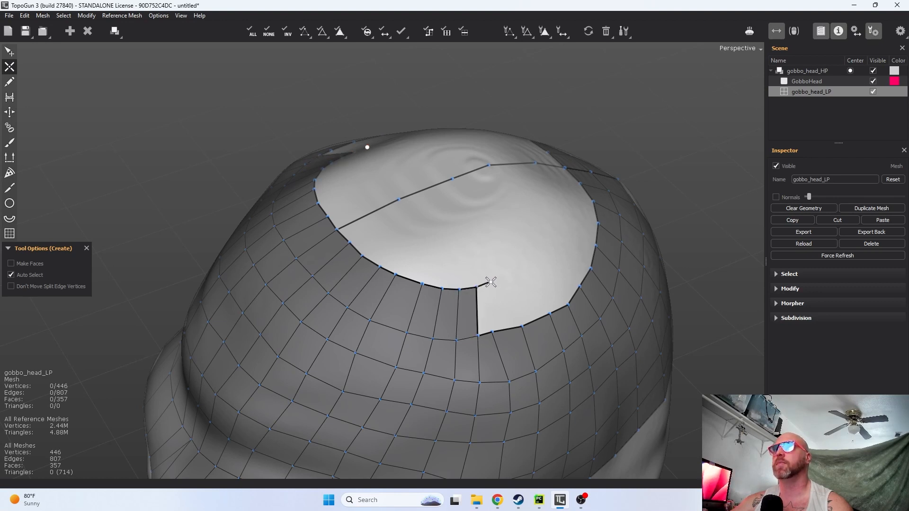
{"action": "left_click", "coordinate": [492, 331]}
{"action": "left_click_drag", "start_coordinate": [492, 331], "coordinate": [502, 332]}
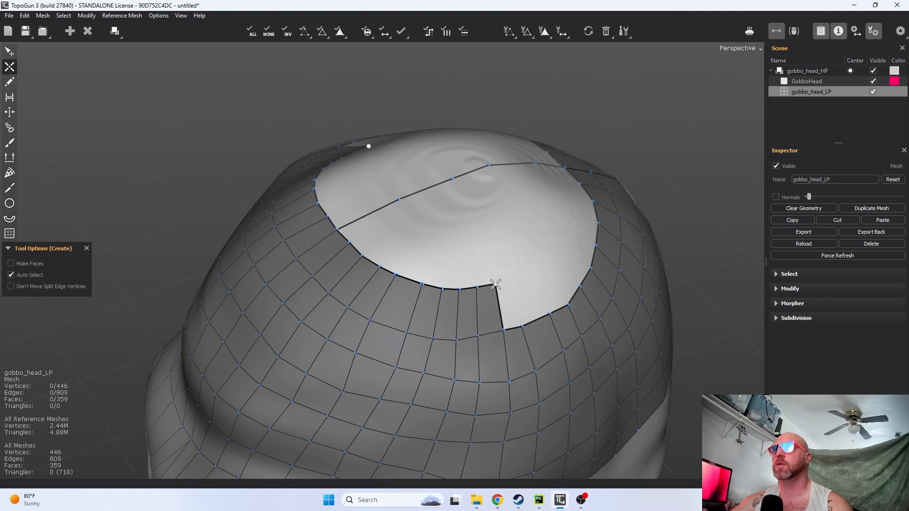
- Continue the crown row with two more quads per side above the ears
{"action": "middle_click_drag", "start_coordinate": [503, 331], "coordinate": [446, 340]}
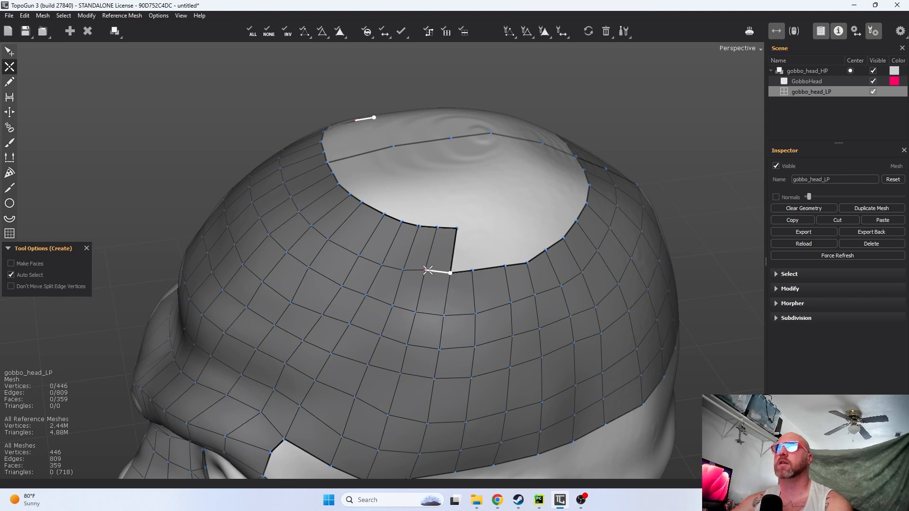
{"action": "left_click", "coordinate": [468, 229]}
{"action": "left_click", "coordinate": [472, 269]}
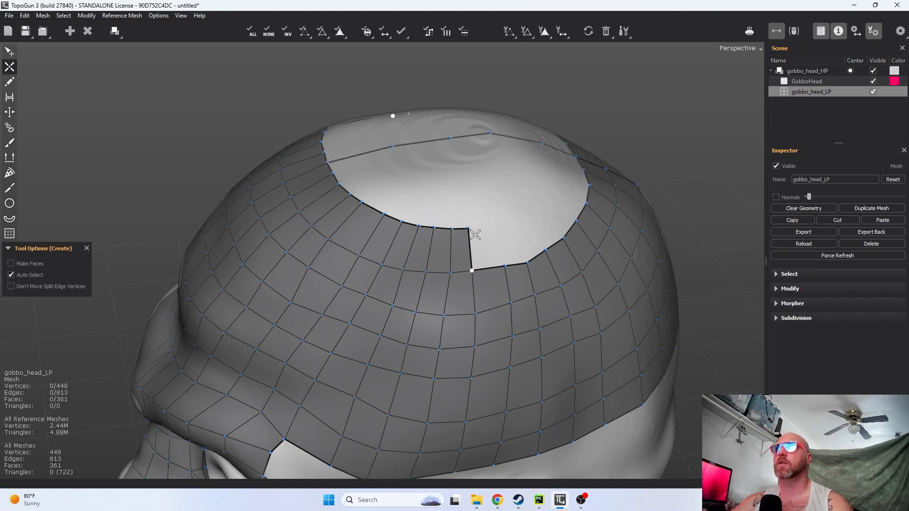
{"action": "middle_click_drag", "start_coordinate": [482, 247], "coordinate": [456, 266]}
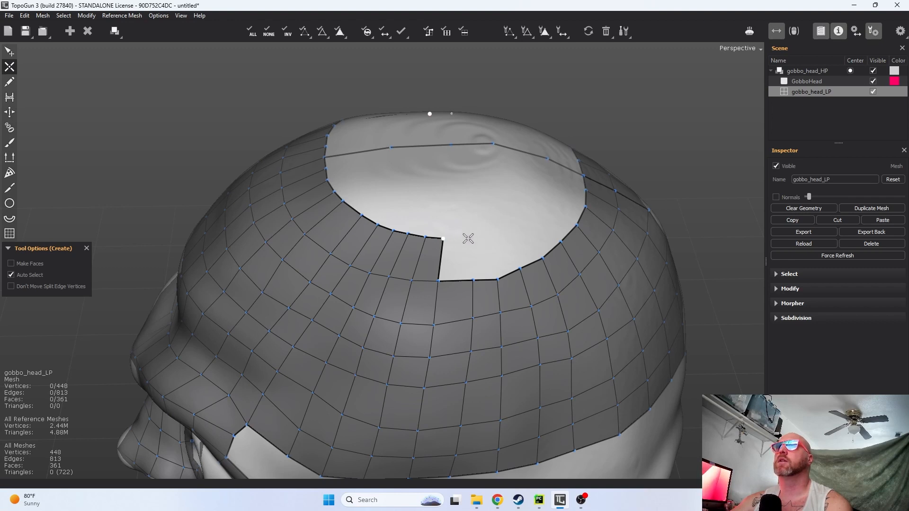
{"action": "left_click", "coordinate": [473, 279]}
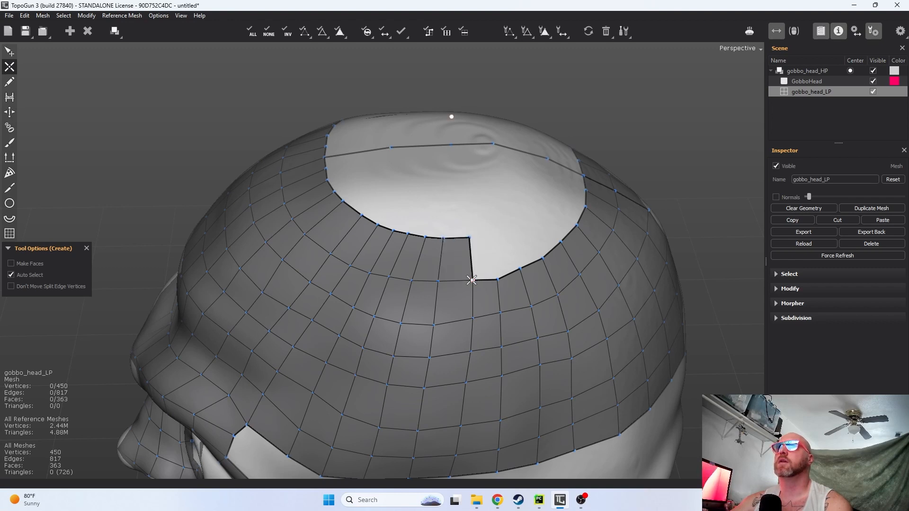
- Build three further quads per side, carrying the crown row around toward the back of the opening
{"action": "left_click", "coordinate": [499, 278]}
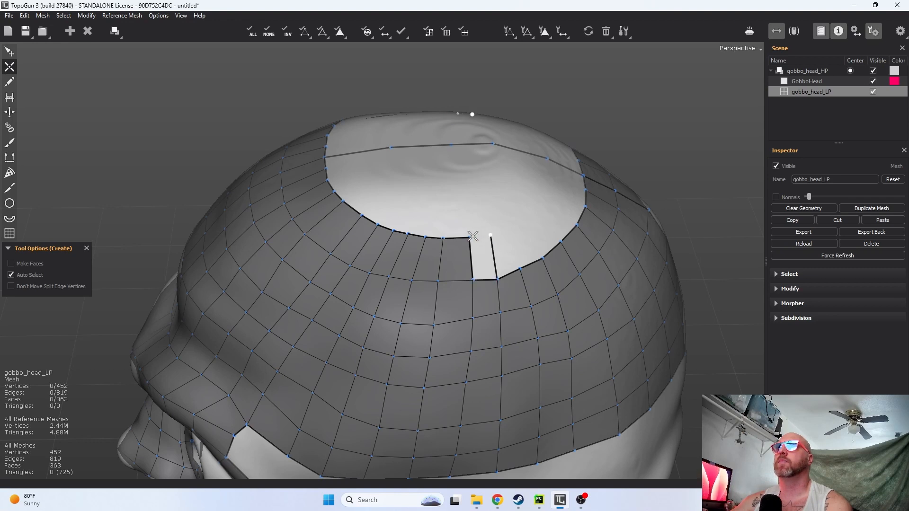
{"action": "left_click", "coordinate": [489, 234]}
{"action": "left_click", "coordinate": [508, 231]}
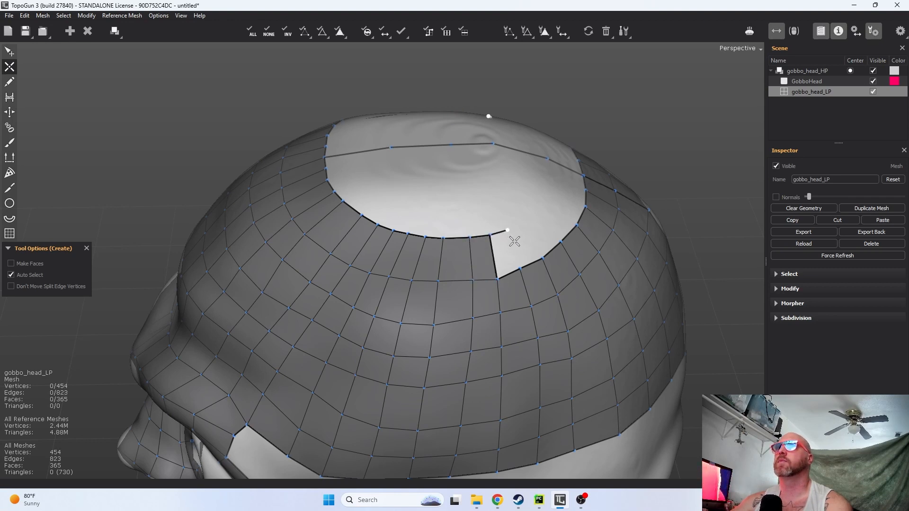
{"action": "left_click", "coordinate": [519, 267]}
{"action": "left_click", "coordinate": [525, 223]}
{"action": "left_click", "coordinate": [508, 230]}
{"action": "right_click_drag", "start_coordinate": [546, 266], "coordinate": [424, 270]}
{"action": "left_click_drag", "start_coordinate": [424, 270], "coordinate": [419, 268]}
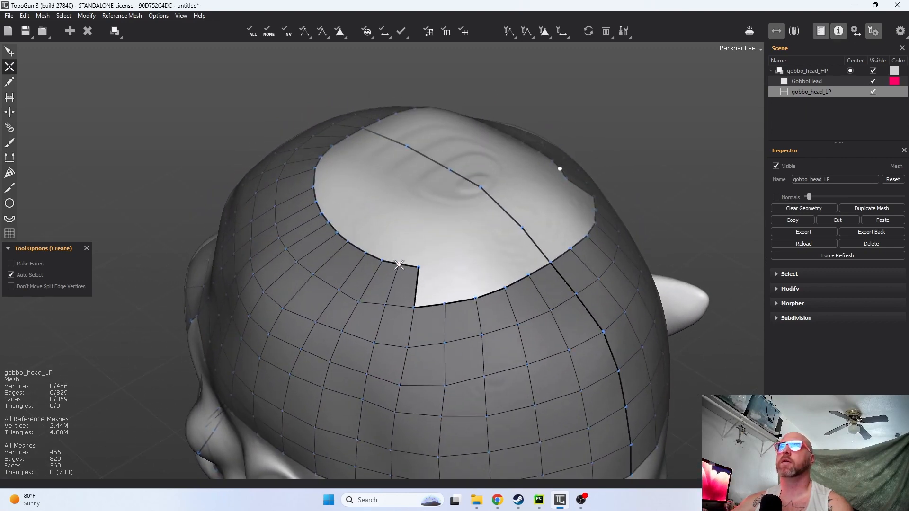
- Reposition vertices on the side of the head above the ear to straighten the uneven horizontal edge loops
{"action": "right_click_drag", "start_coordinate": [399, 264], "coordinate": [504, 253]}
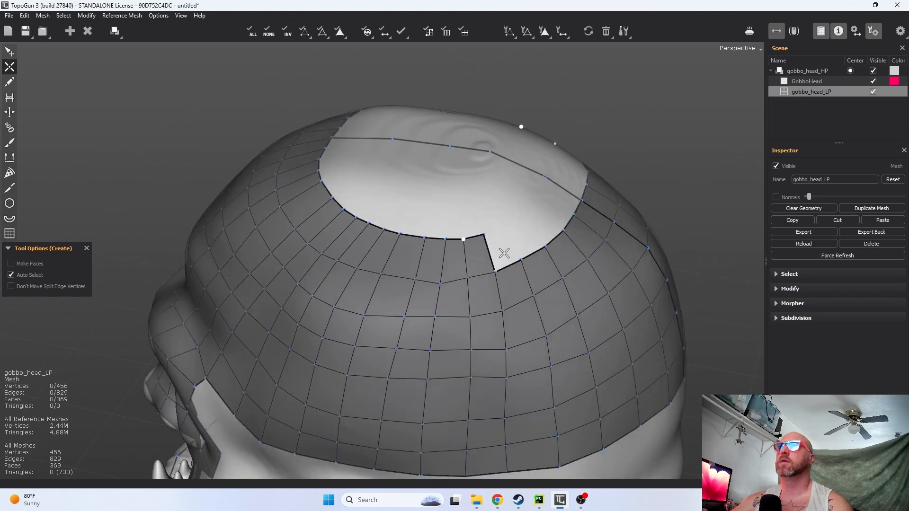
{"action": "left_click", "coordinate": [467, 283]}
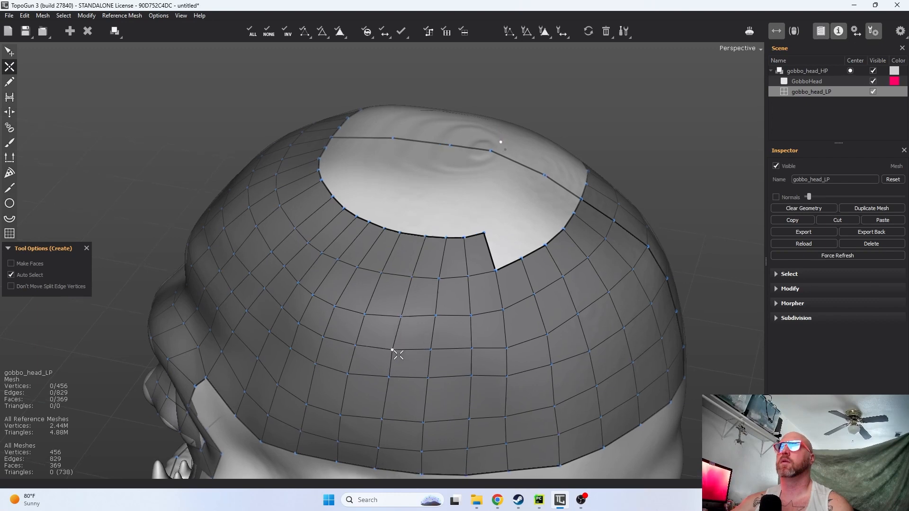
{"action": "middle_click_drag", "start_coordinate": [397, 361], "coordinate": [410, 235]}
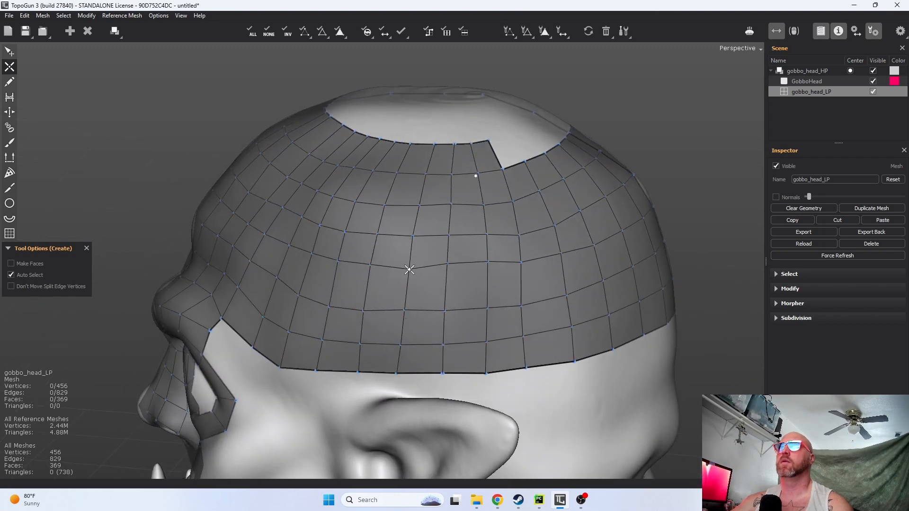
{"action": "left_click_drag", "start_coordinate": [408, 269], "coordinate": [406, 272]}
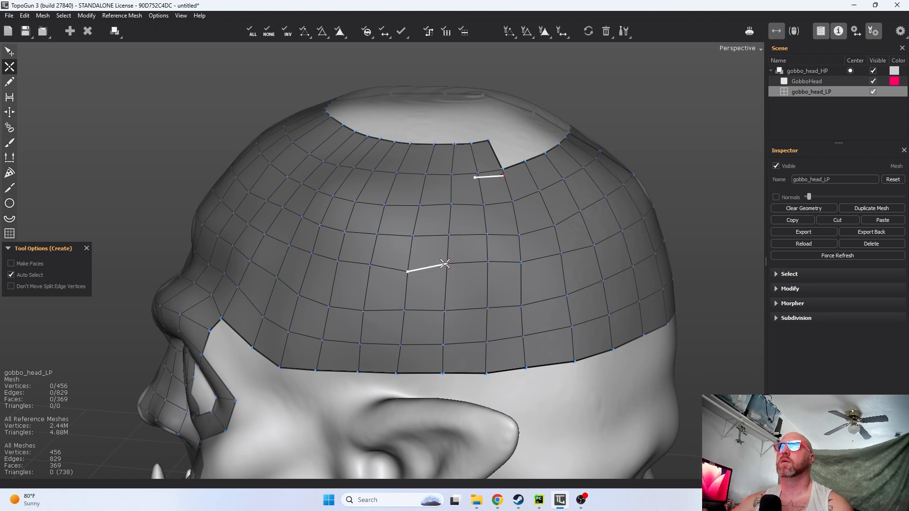
{"action": "left_click_drag", "start_coordinate": [446, 264], "coordinate": [446, 273]}
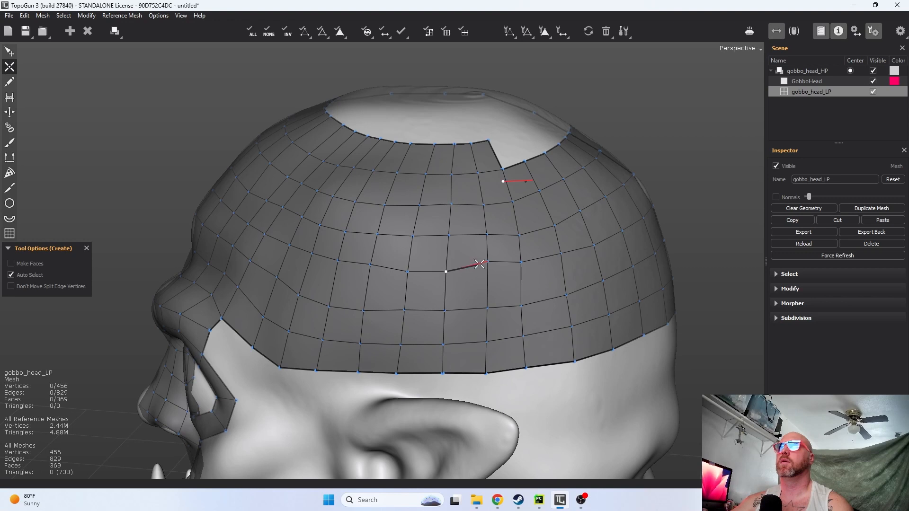
{"action": "left_click_drag", "start_coordinate": [487, 263], "coordinate": [521, 268]}
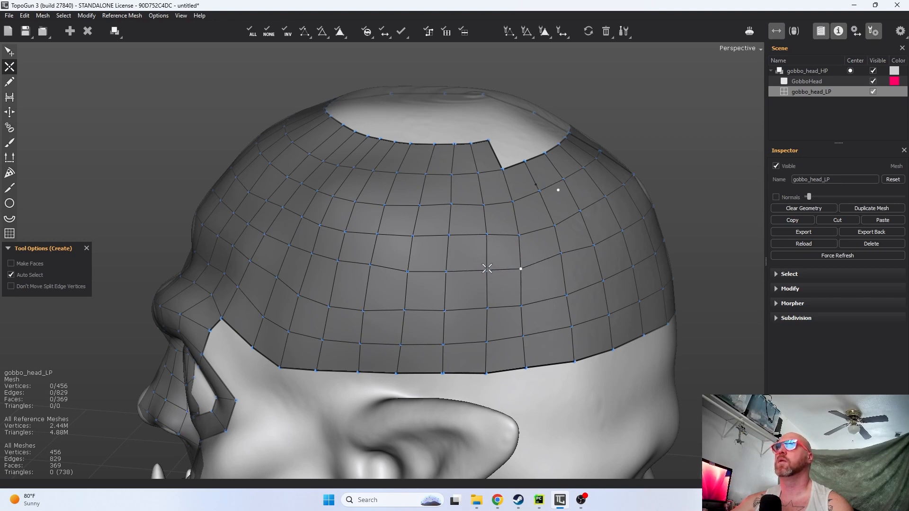
{"action": "left_click_drag", "start_coordinate": [370, 264], "coordinate": [370, 271]}
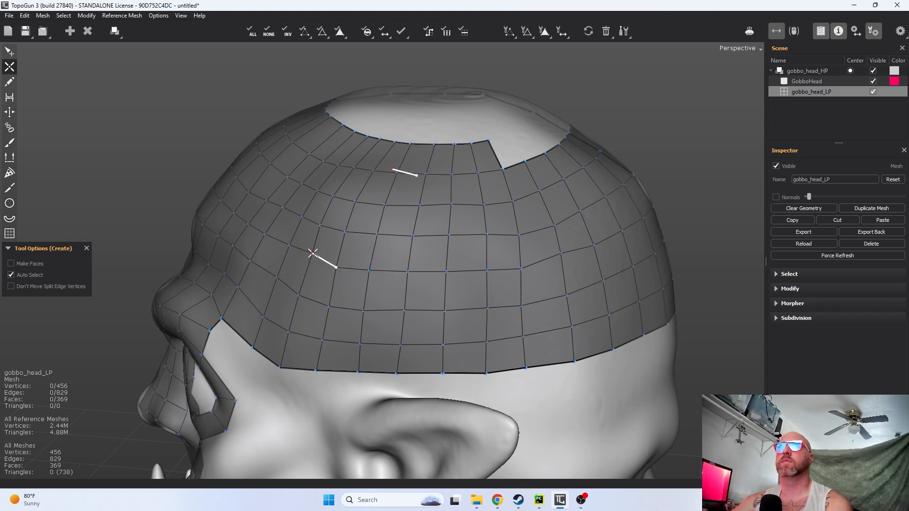
- Undo the stray vertex behind the ear and lower the existing mid-height vertex there to smooth its edge loop
{"action": "middle_click_drag", "start_coordinate": [305, 254], "coordinate": [398, 251]}
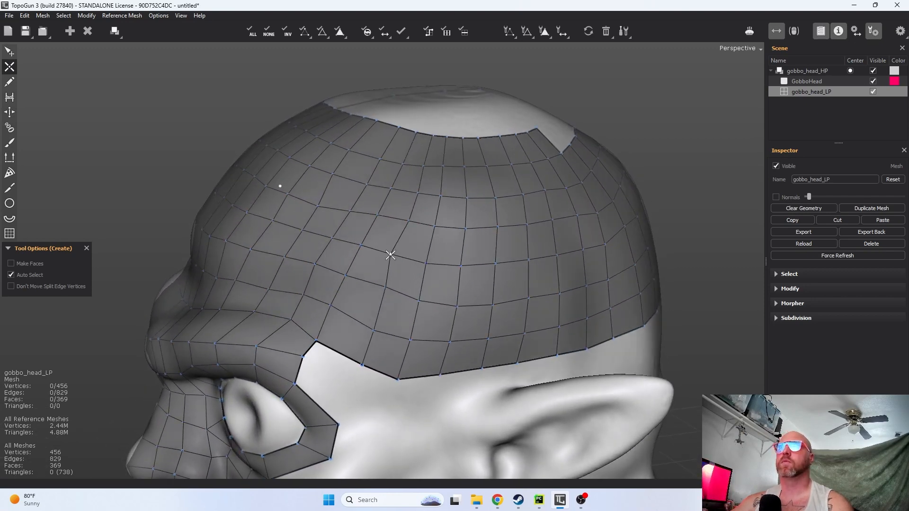
{"action": "middle_click_drag", "start_coordinate": [442, 284], "coordinate": [431, 259]}
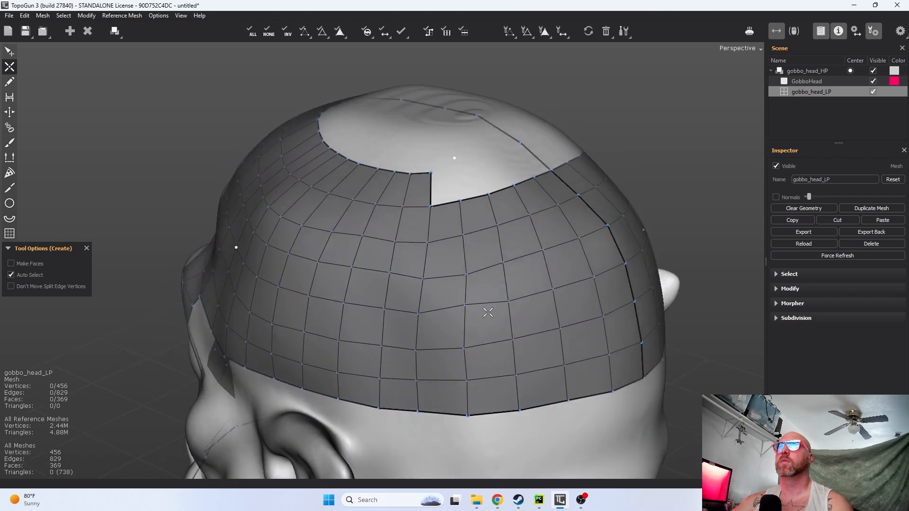
{"action": "middle_click_drag", "start_coordinate": [488, 312], "coordinate": [467, 241]}
{"action": "key", "text": "Escape"}
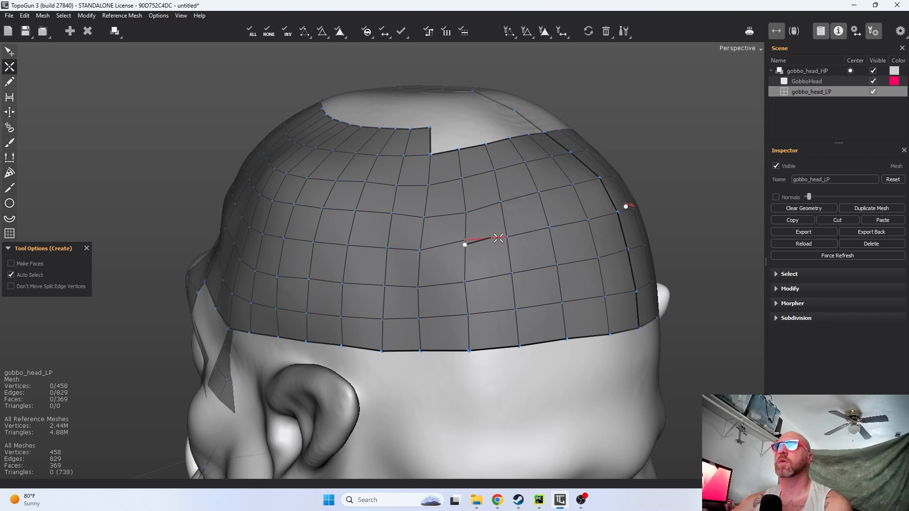
{"action": "key", "text": "ctrl+z"}
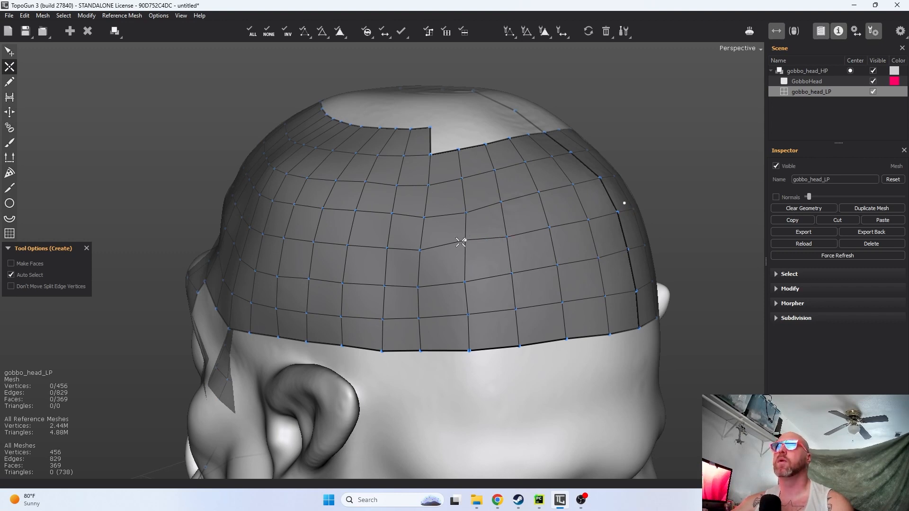
{"action": "left_click_drag", "start_coordinate": [465, 241], "coordinate": [465, 247]}
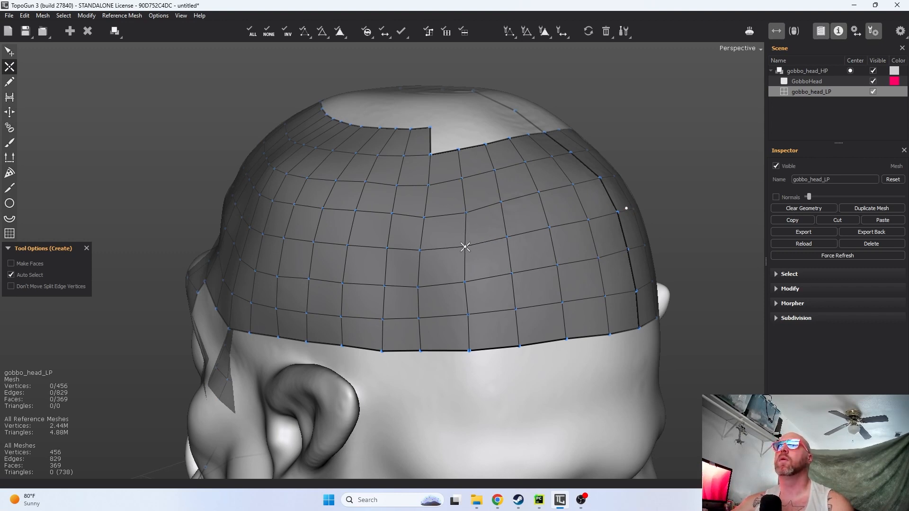
{"action": "left_click_drag", "start_coordinate": [466, 247], "coordinate": [466, 246]}
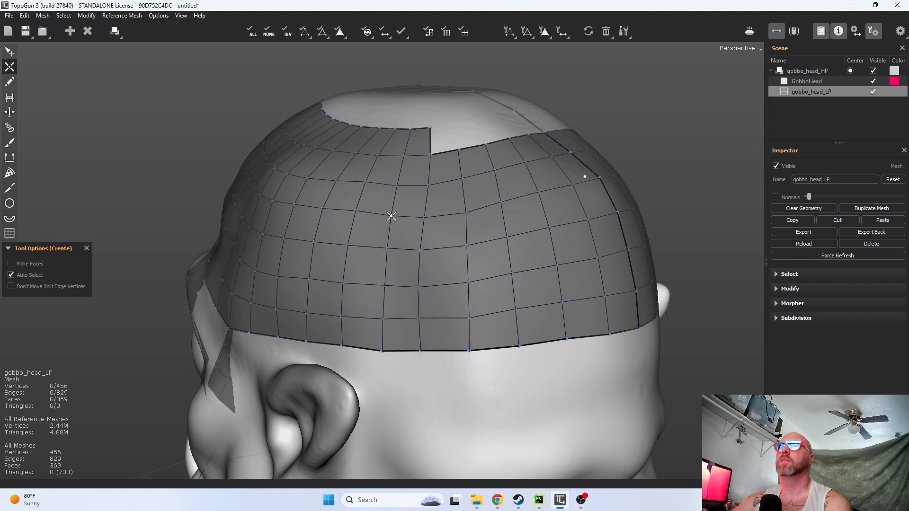
- Nudge the vertices in the upper rows behind the ear slightly upward to smooth the horizontal loops below the crown opening
{"action": "right_click_drag", "start_coordinate": [390, 216], "coordinate": [428, 185]}
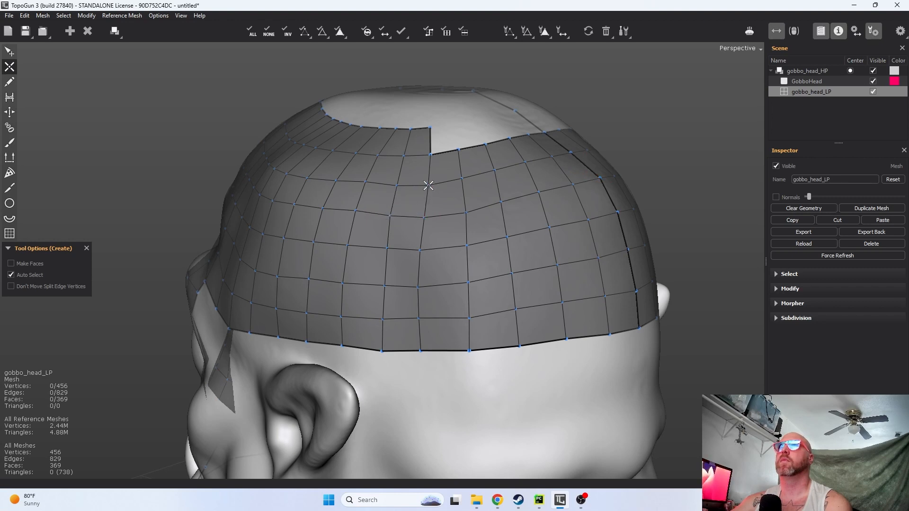
{"action": "left_click_drag", "start_coordinate": [398, 185], "coordinate": [395, 182]}
{"action": "right_click_drag", "start_coordinate": [395, 183], "coordinate": [426, 185]}
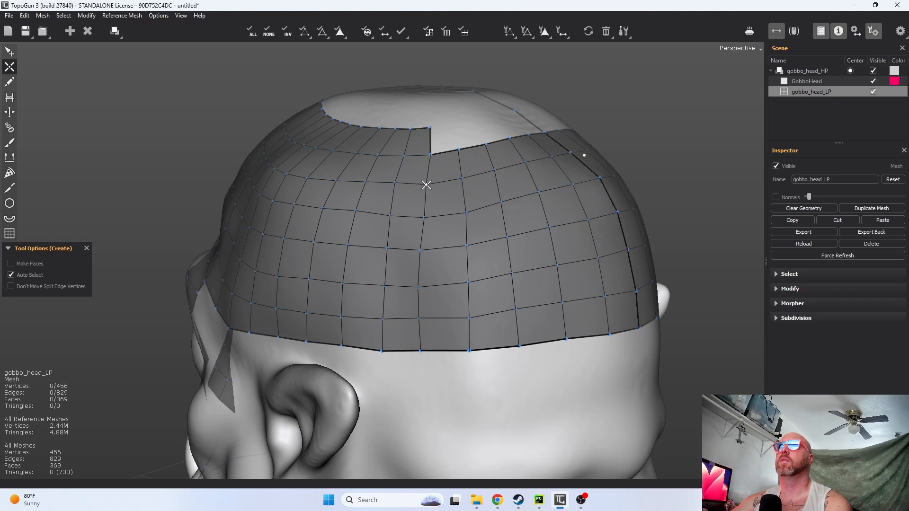
{"action": "left_click_drag", "start_coordinate": [424, 217], "coordinate": [423, 216]}
{"action": "right_click_drag", "start_coordinate": [431, 216], "coordinate": [465, 214]}
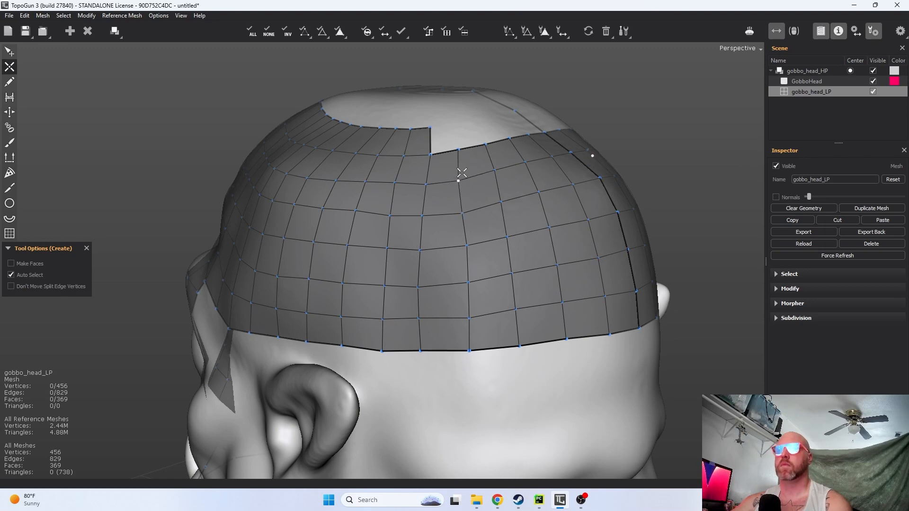
- Shift the vertices of the vertical edge line behind the ear toward the back, down to the mesh's lower border
{"action": "left_click_drag", "start_coordinate": [457, 175], "coordinate": [465, 223], "text": "alt"}
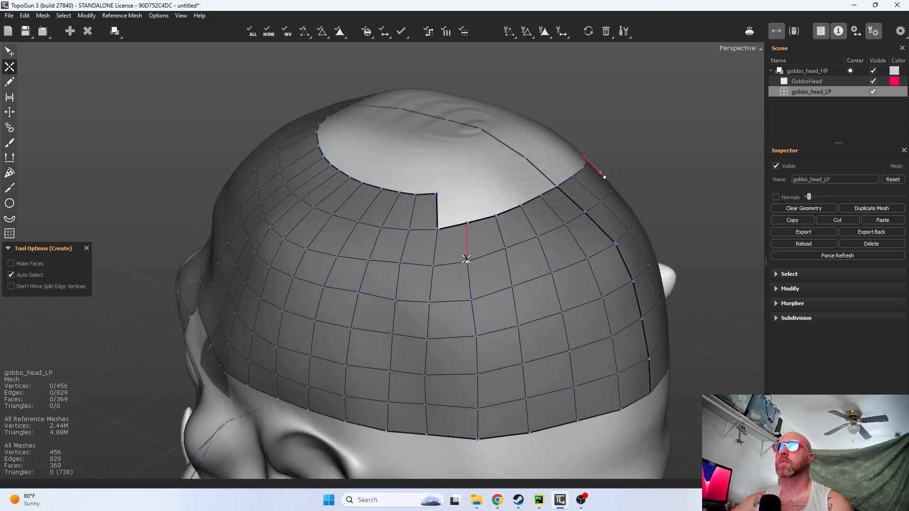
{"action": "left_click_drag", "start_coordinate": [468, 262], "coordinate": [473, 259]}
{"action": "left_click_drag", "start_coordinate": [471, 300], "coordinate": [478, 298]}
{"action": "left_click_drag", "start_coordinate": [477, 336], "coordinate": [481, 336]}
{"action": "left_click_drag", "start_coordinate": [480, 371], "coordinate": [482, 376]}
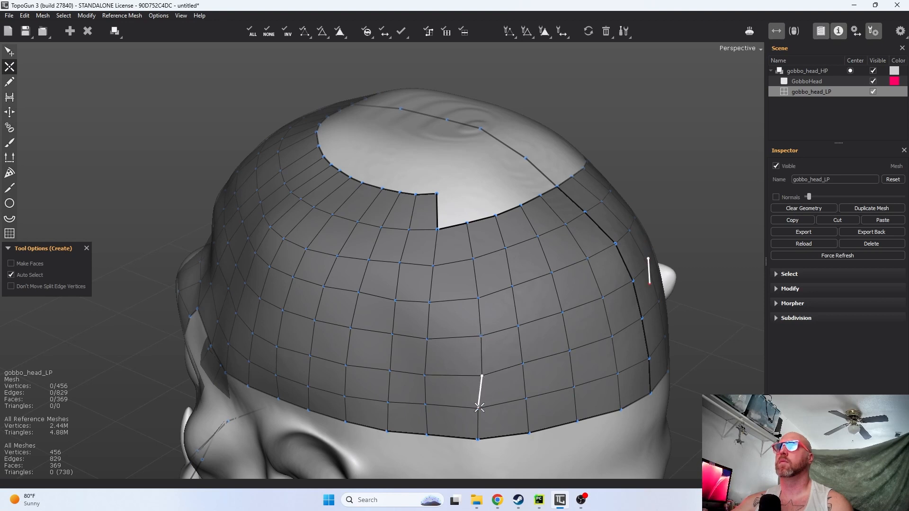
{"action": "left_click_drag", "start_coordinate": [478, 438], "coordinate": [484, 439]}
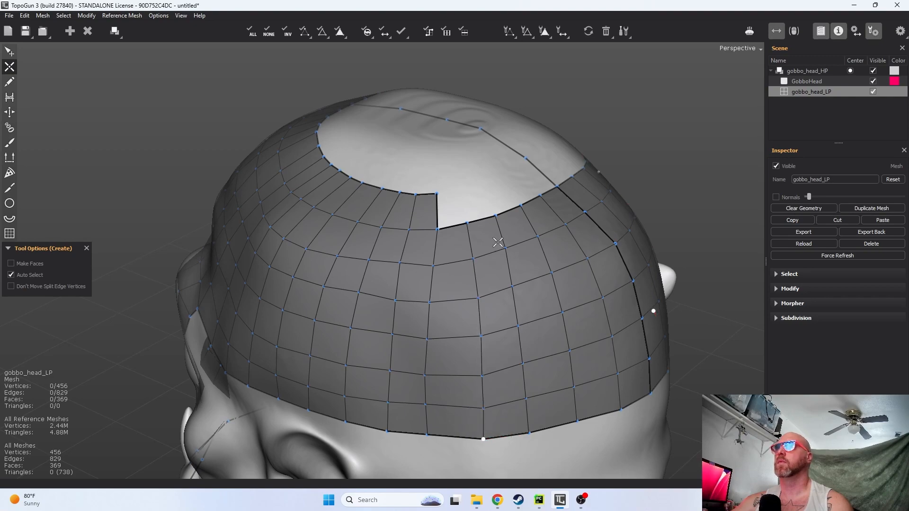
- Extend the row of mirrored quads along the rear edge of the crown opening, from the notch corners toward the centre line
{"action": "left_click_drag", "start_coordinate": [583, 378], "coordinate": [423, 366], "text": "alt"}
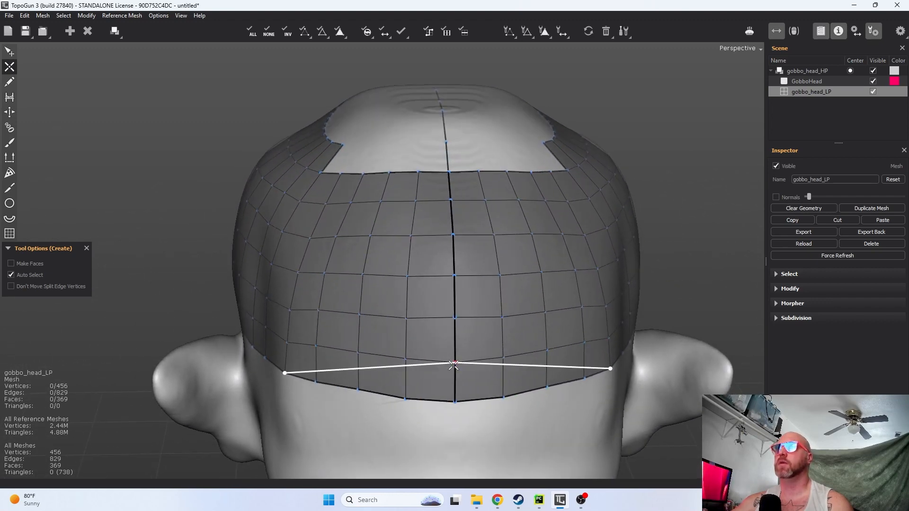
{"action": "left_click_drag", "start_coordinate": [406, 193], "coordinate": [445, 250], "text": "alt"}
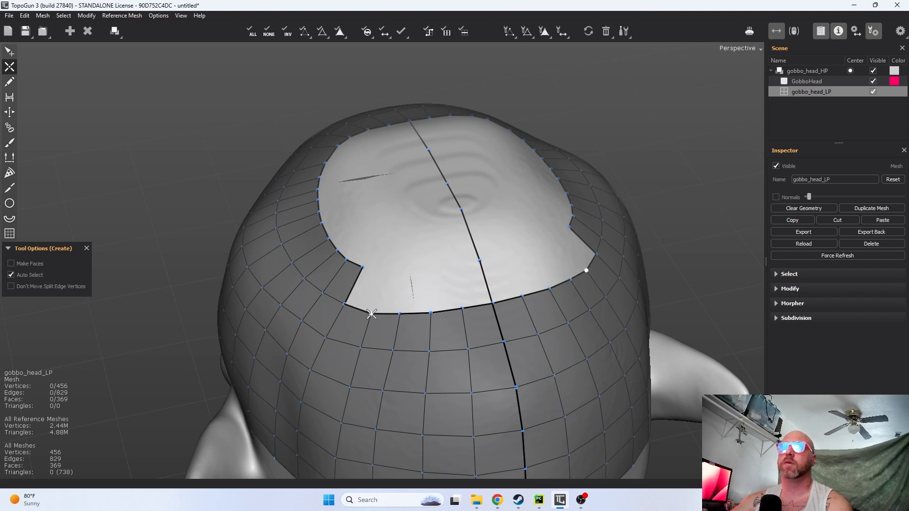
{"action": "left_click", "coordinate": [383, 271]}
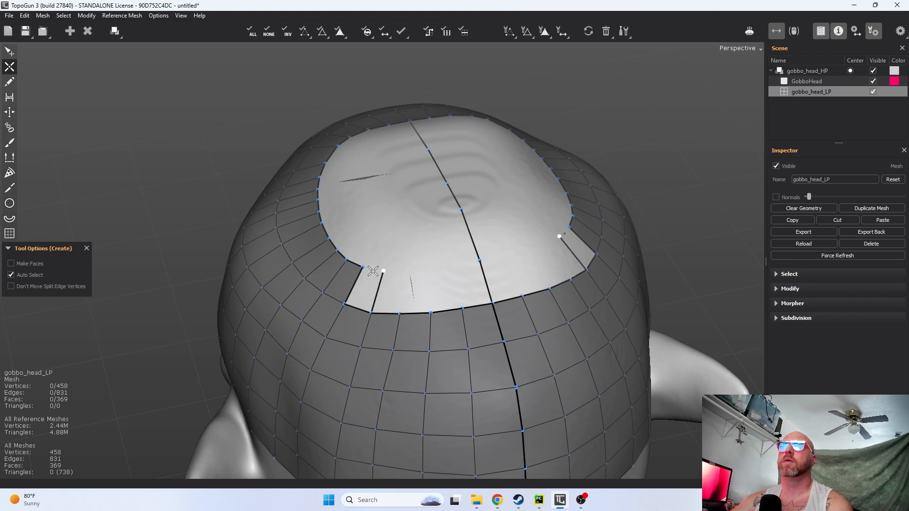
{"action": "left_click", "coordinate": [364, 268]}
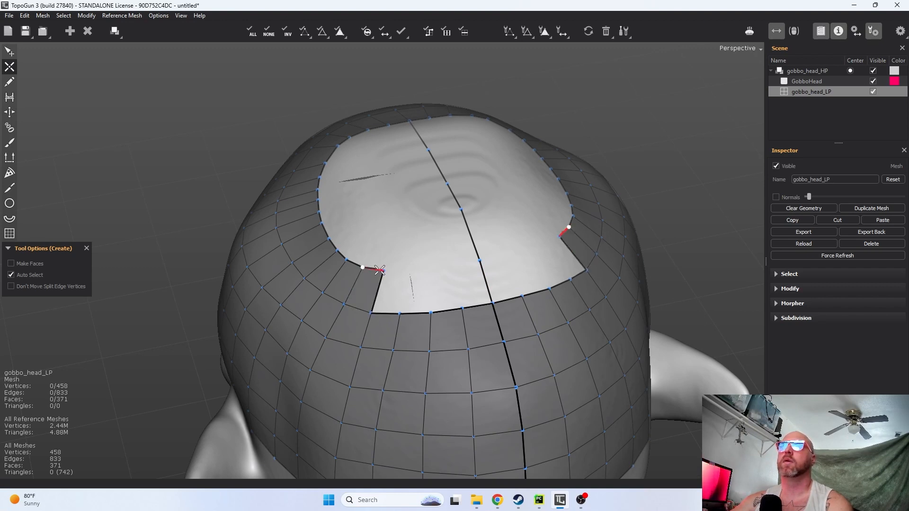
{"action": "left_click", "coordinate": [406, 273]}
{"action": "left_click", "coordinate": [400, 313]}
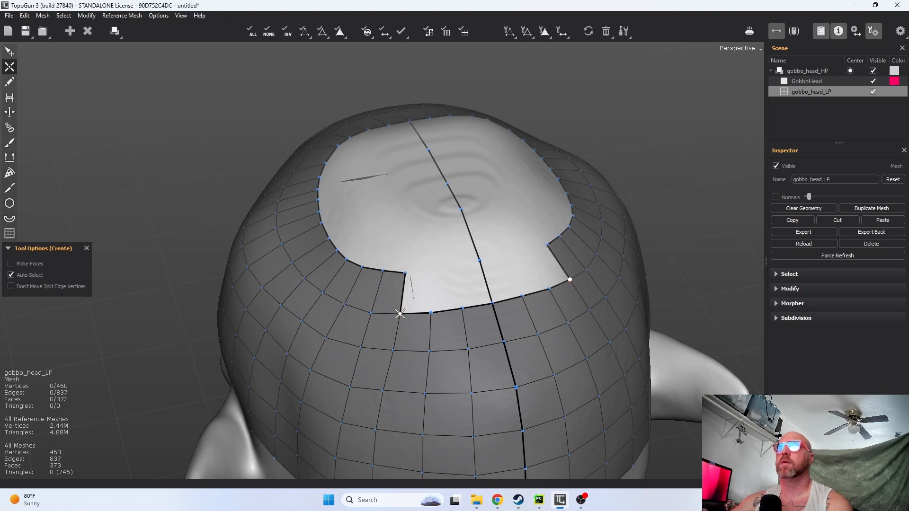
{"action": "left_click", "coordinate": [430, 312]}
{"action": "left_click", "coordinate": [429, 272]}
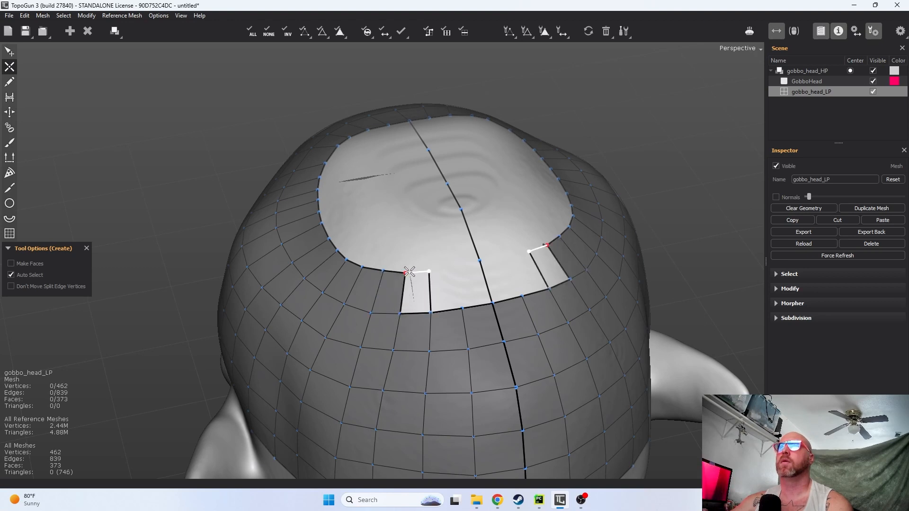
{"action": "left_click", "coordinate": [407, 273]}
- Close the remaining gap in that row with quads that meet the vertex on the centre line
{"action": "left_click", "coordinate": [455, 269]}
{"action": "left_click", "coordinate": [461, 309]}
{"action": "left_click", "coordinate": [490, 304]}
{"action": "left_click_drag", "start_coordinate": [480, 260], "coordinate": [482, 264]}
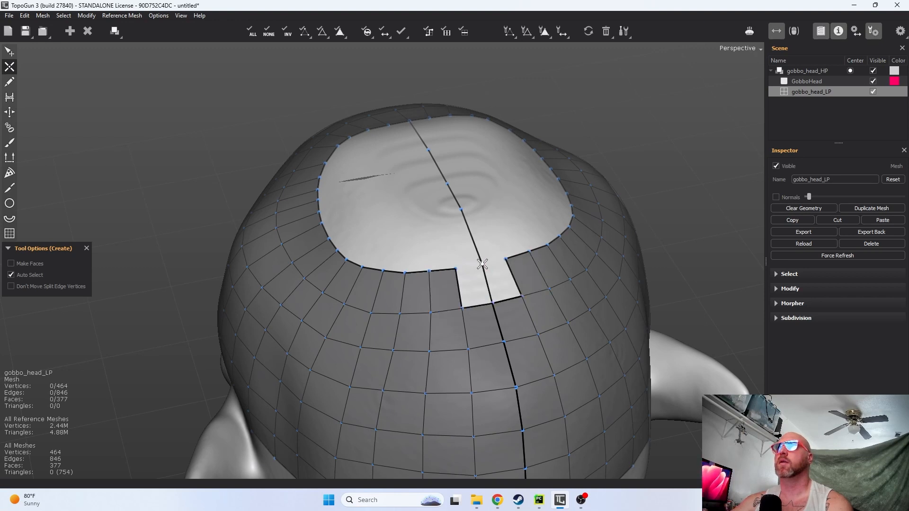
{"action": "left_click", "coordinate": [457, 267]}
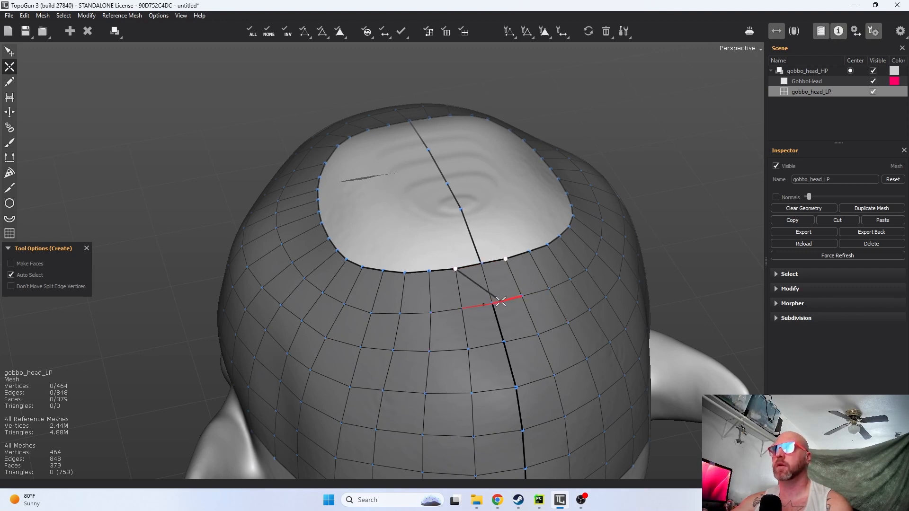
- Delete the face pairs beside the centre line in the second to fourth rows below the crown opening at the back
{"action": "middle_click_drag", "start_coordinate": [473, 379], "coordinate": [453, 360]}
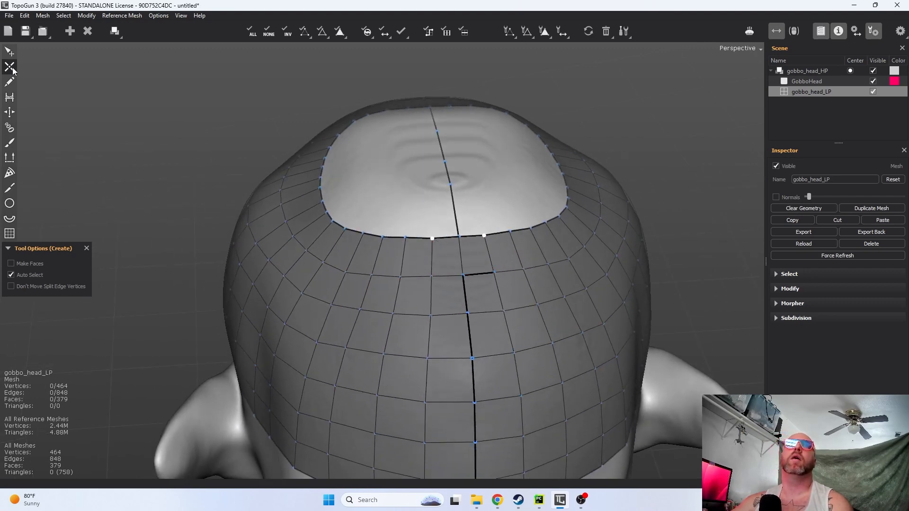
{"action": "left_click", "coordinate": [10, 51]}
{"action": "left_click", "coordinate": [482, 291]}
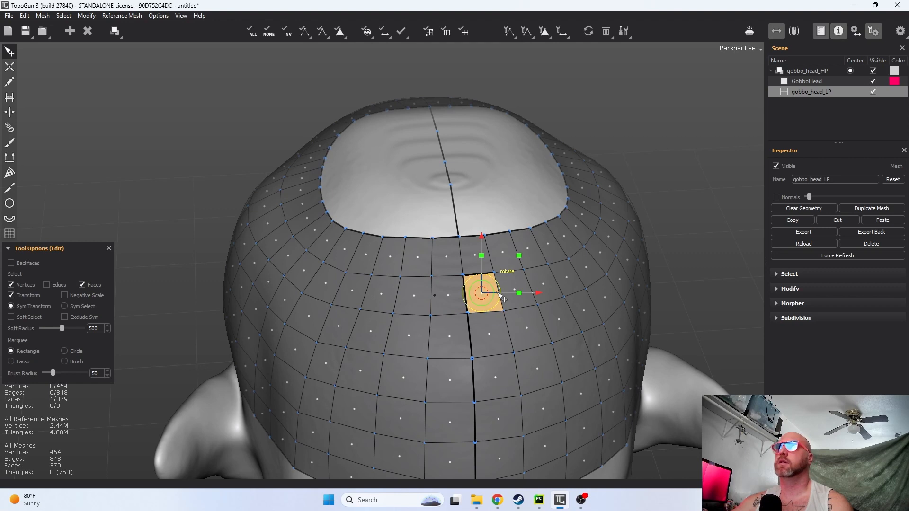
{"action": "left_click", "coordinate": [448, 296], "text": "shift"}
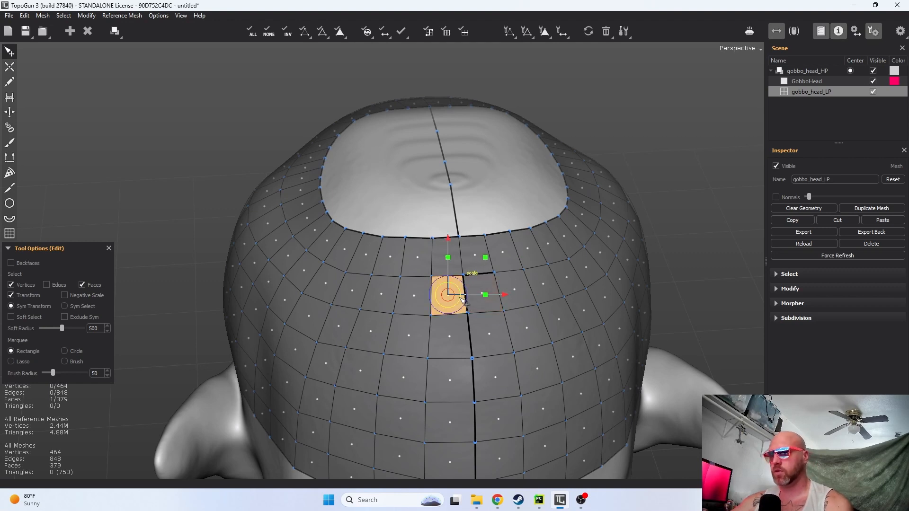
{"action": "key", "text": "Delete"}
{"action": "left_click", "coordinate": [452, 336]}
{"action": "left_click", "coordinate": [491, 341], "text": "shift"}
{"action": "key", "text": "Delete"}
{"action": "left_click", "coordinate": [452, 378]}
{"action": "left_click", "coordinate": [494, 378], "text": "shift"}
{"action": "key", "text": "Delete"}
- Delete the remaining three face pairs beside the centre line, down to the mesh's lower border
{"action": "left_click", "coordinate": [452, 421]}
{"action": "left_click", "coordinate": [497, 422], "text": "shift"}
{"action": "key", "text": "Delete"}
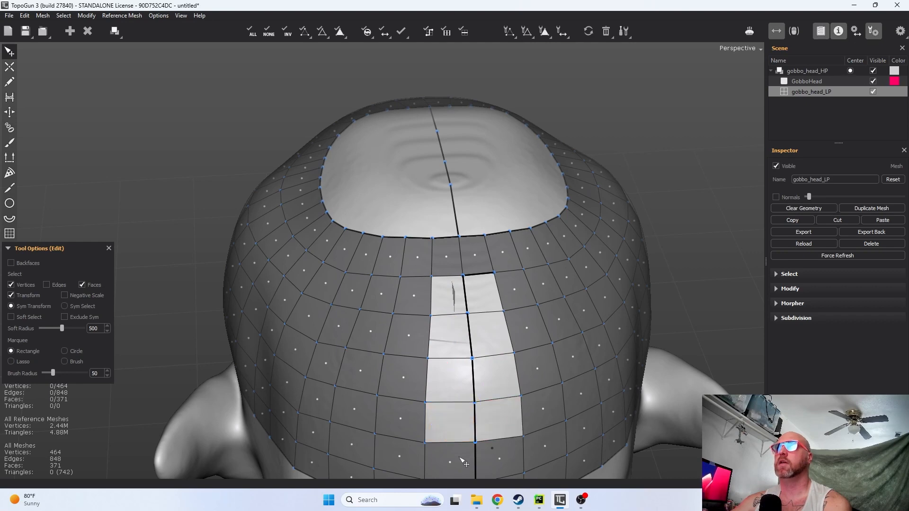
{"action": "left_click", "coordinate": [451, 460]}
{"action": "left_click", "coordinate": [499, 457], "text": "shift"}
{"action": "key", "text": "Delete"}
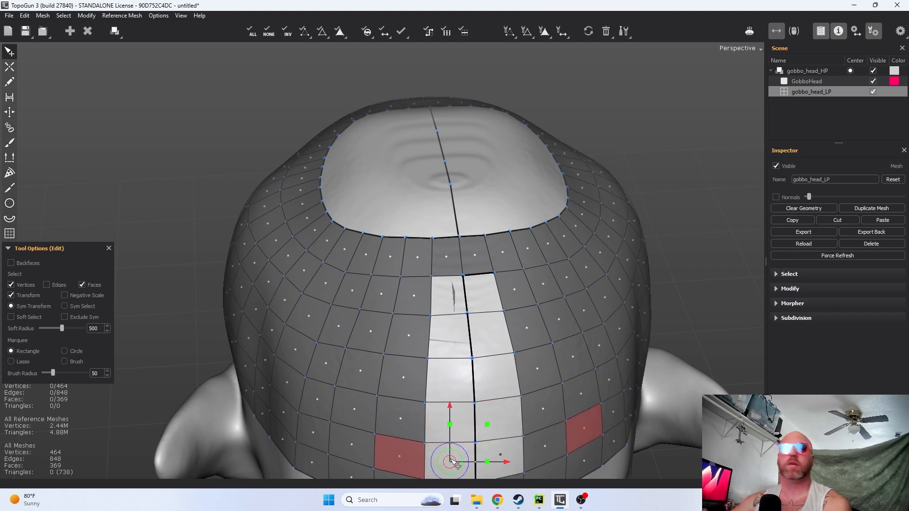
{"action": "left_click_drag", "start_coordinate": [475, 451], "coordinate": [462, 413], "text": "alt"}
{"action": "left_click", "coordinate": [447, 404]}
{"action": "left_click", "coordinate": [449, 406]}
{"action": "key", "text": "Delete"}
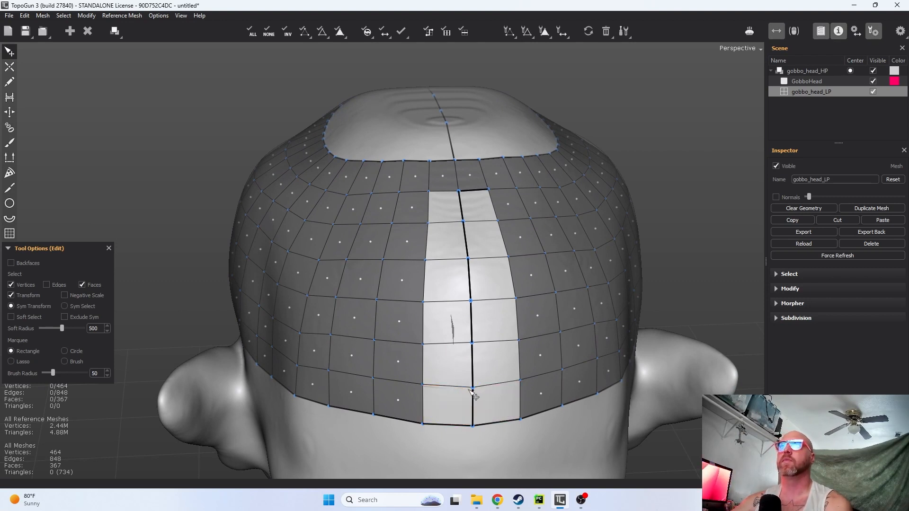
- Remove the leftover centre-line vertices and the faces attached to them from the cleared strip at the back of the head
{"action": "left_click_drag", "start_coordinate": [472, 389], "coordinate": [473, 427]}
{"action": "key", "text": "Delete"}
{"action": "left_click_drag", "start_coordinate": [475, 416], "coordinate": [473, 313]}
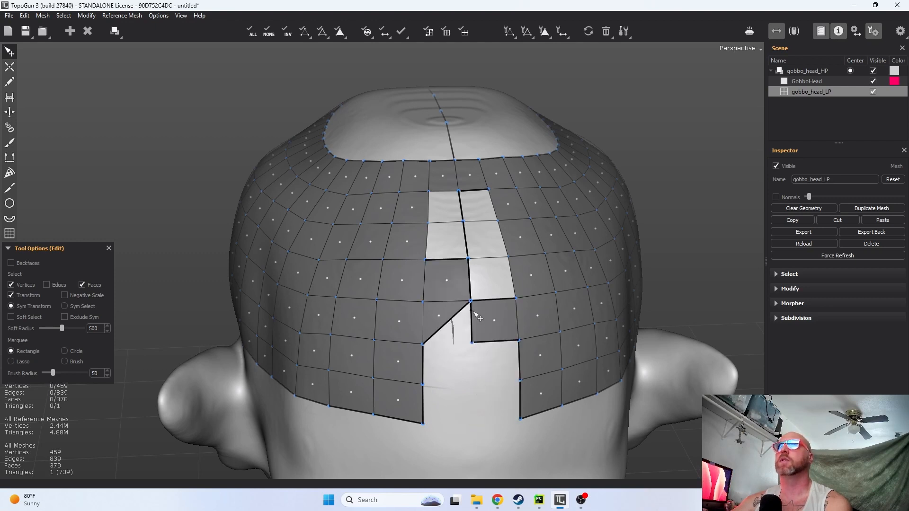
{"action": "key", "text": "Delete"}
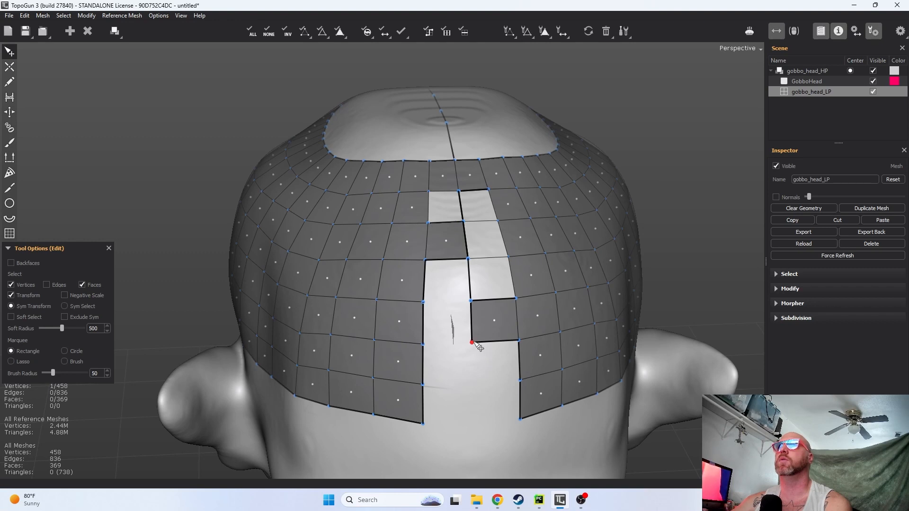
{"action": "key", "text": "Delete"}
{"action": "key", "text": "Delete"}
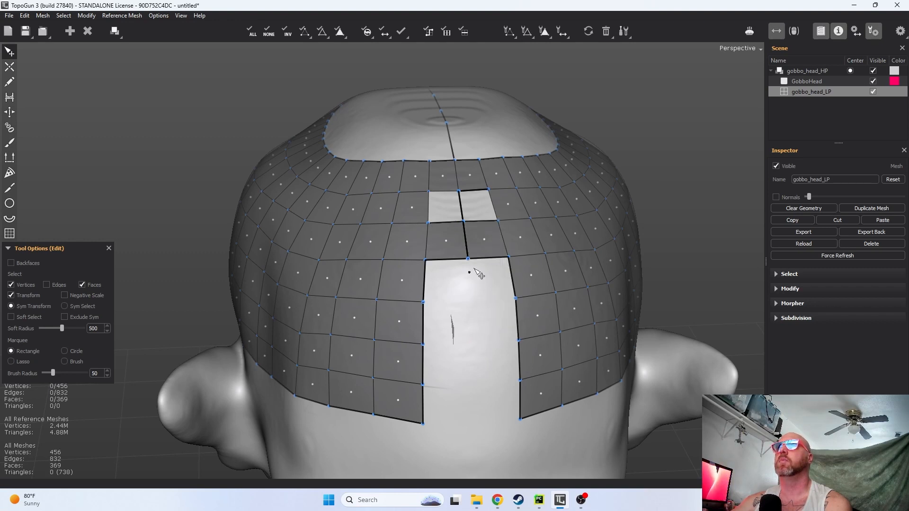
{"action": "key", "text": "Delete"}
{"action": "key", "text": "Delete"}
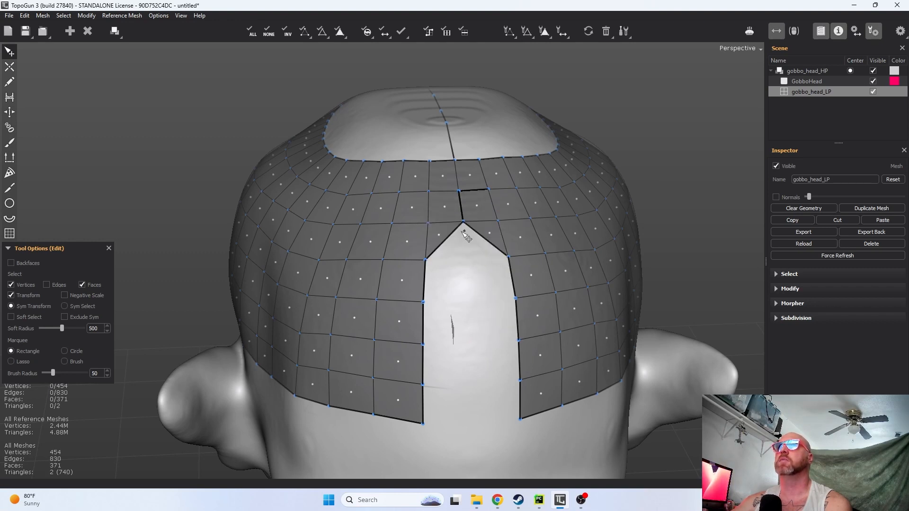
{"action": "key", "text": "Delete"}
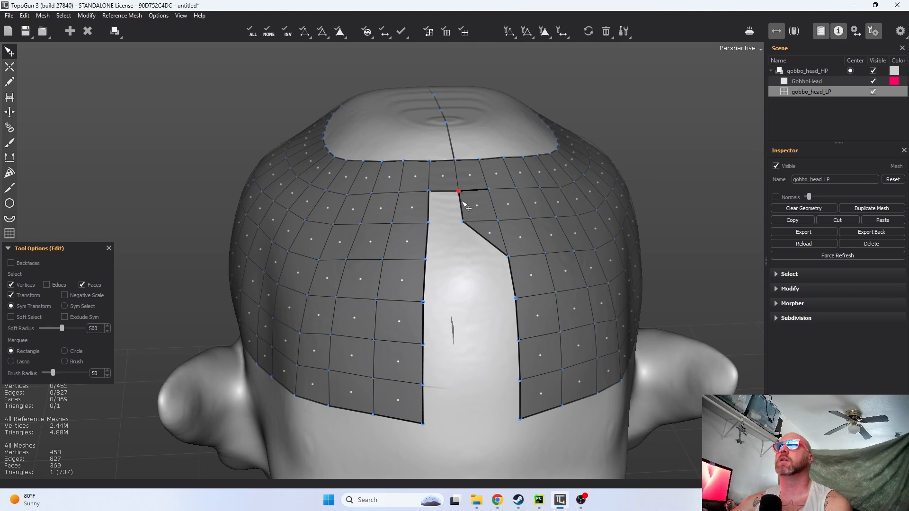
{"action": "key", "text": "Delete"}
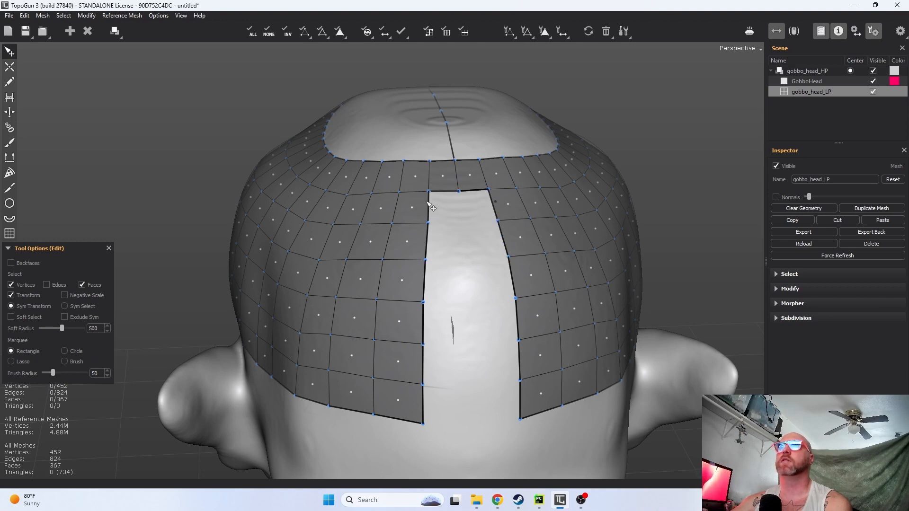
- Place new centre vertices in the upper part of the cleared strip and fill the first two rows with mirrored quads
{"action": "left_click", "coordinate": [10, 67]}
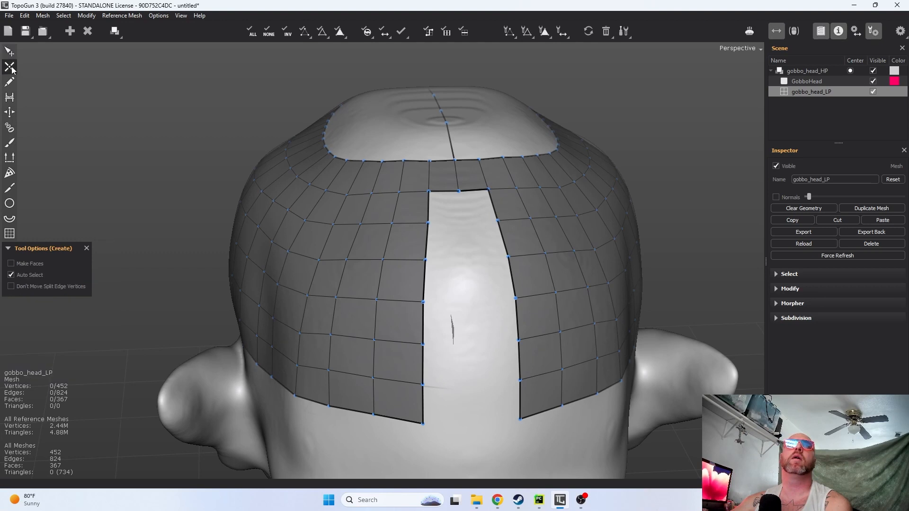
{"action": "left_click", "coordinate": [463, 222]}
{"action": "left_click", "coordinate": [460, 193]}
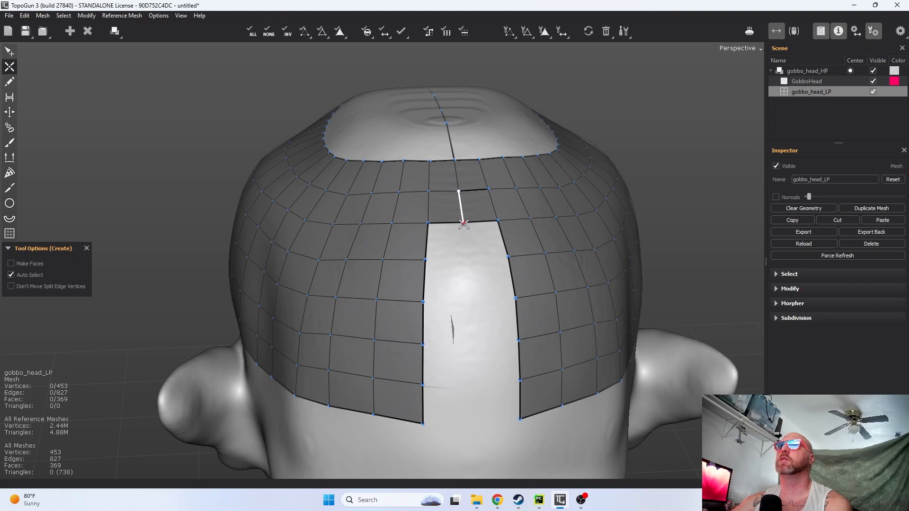
{"action": "left_click", "coordinate": [467, 256]}
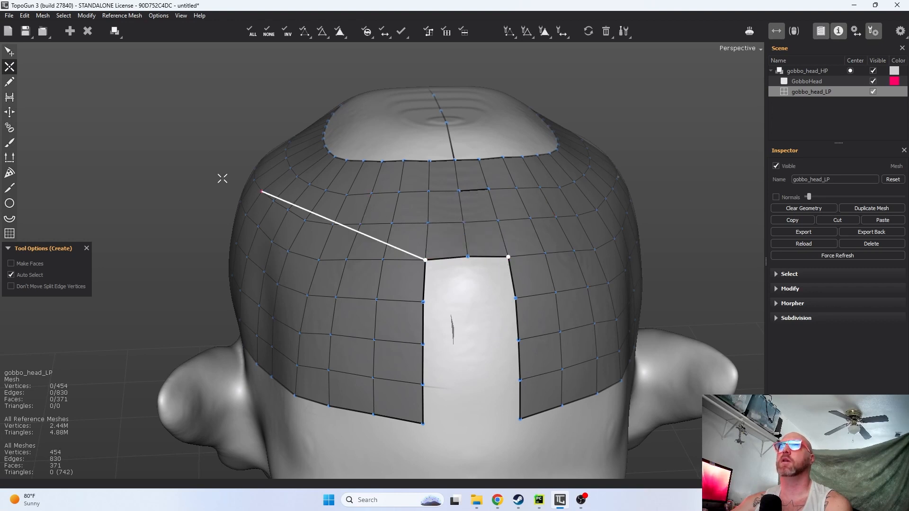
- Replace the centre vertex one row below the crown opening with a new one and rebuild the four quads around it
{"action": "key", "text": "1"}
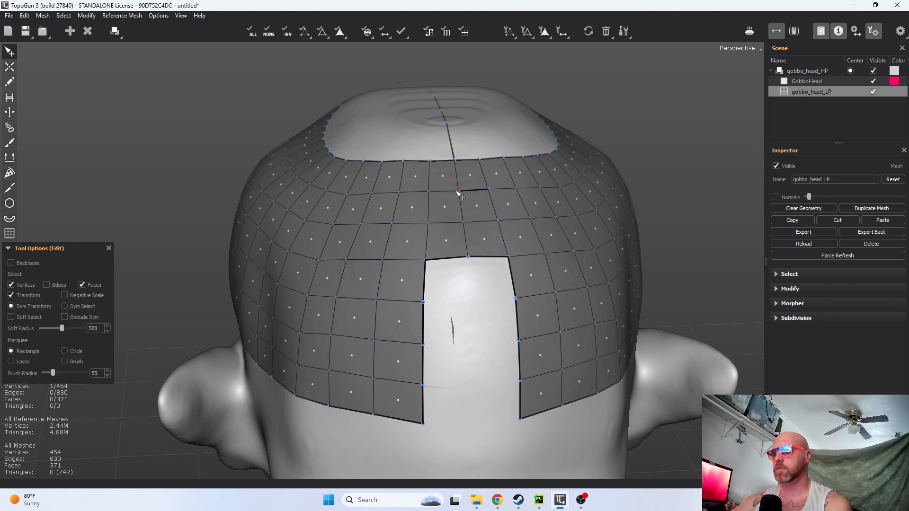
{"action": "key", "text": "Delete"}
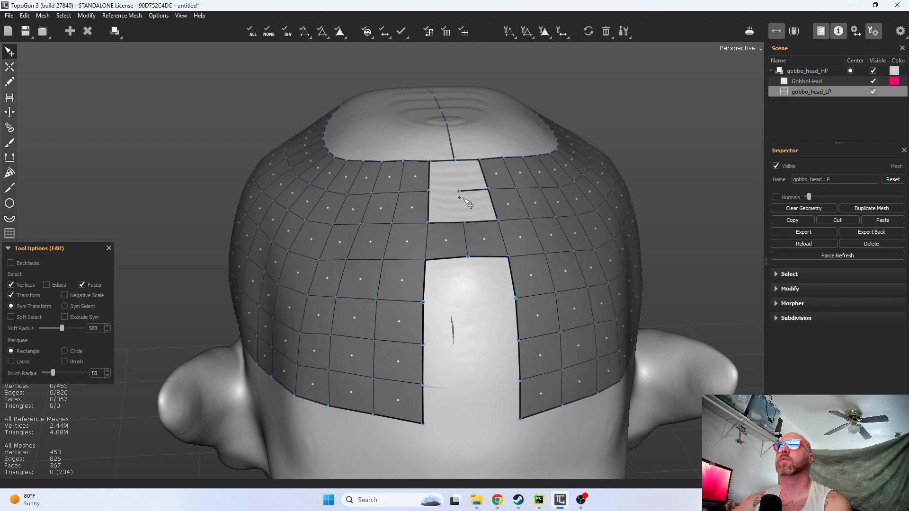
{"action": "key", "text": "Delete"}
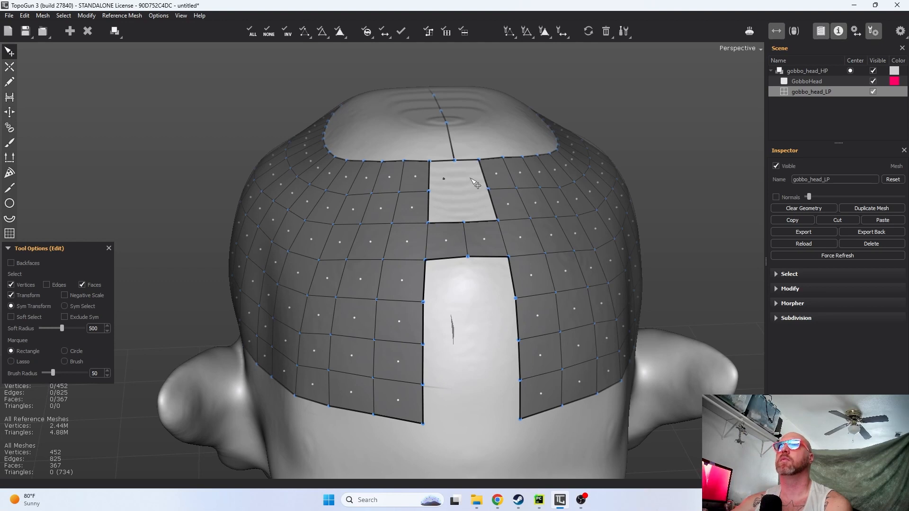
{"action": "left_click", "coordinate": [9, 67]}
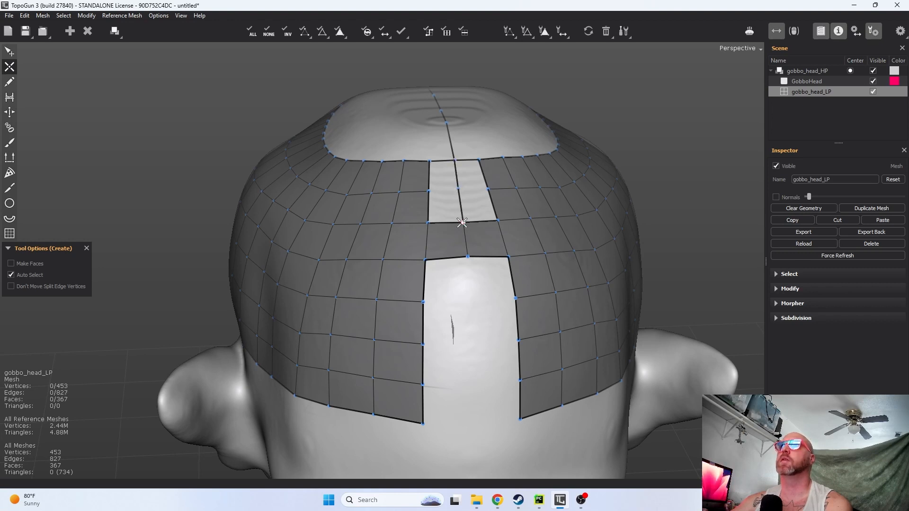
{"action": "left_click", "coordinate": [430, 192]}
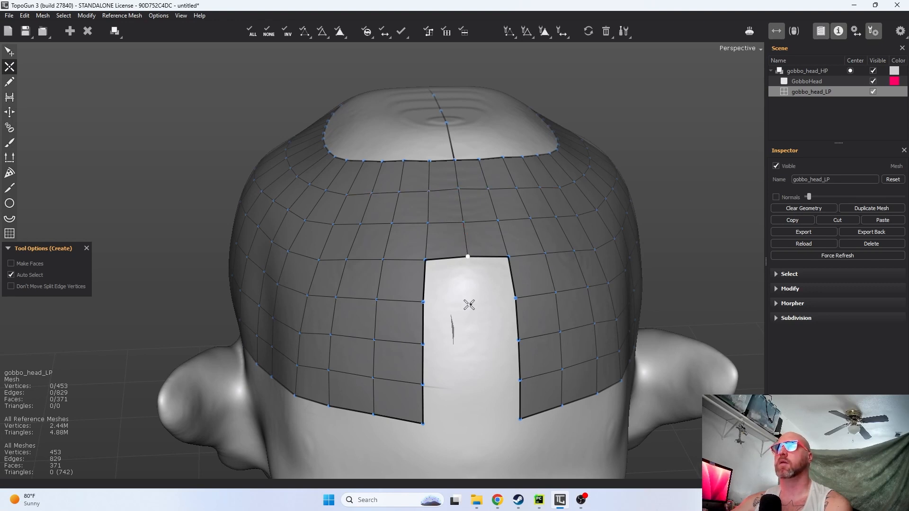
- Continue the centre line down the back of the head, filling the remaining four rows with mirrored quads to the lower border
{"action": "left_click", "coordinate": [423, 302]}
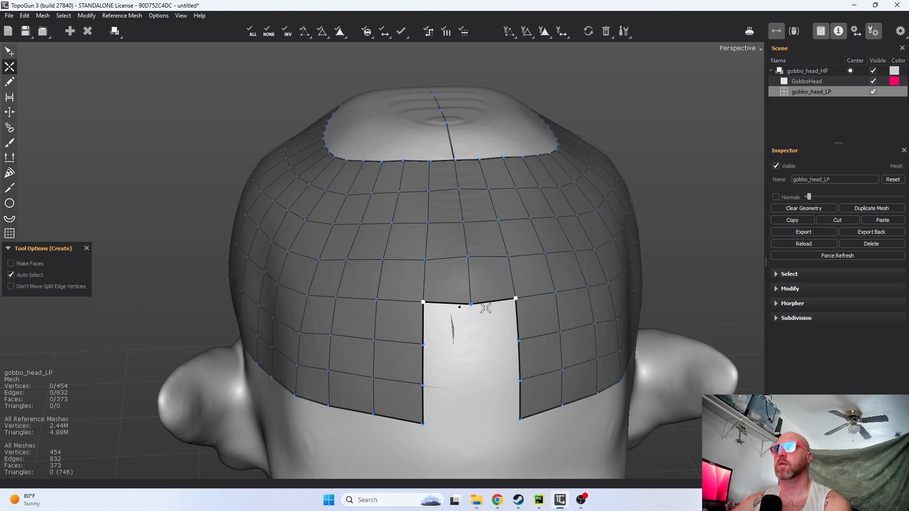
{"action": "left_click", "coordinate": [470, 304]}
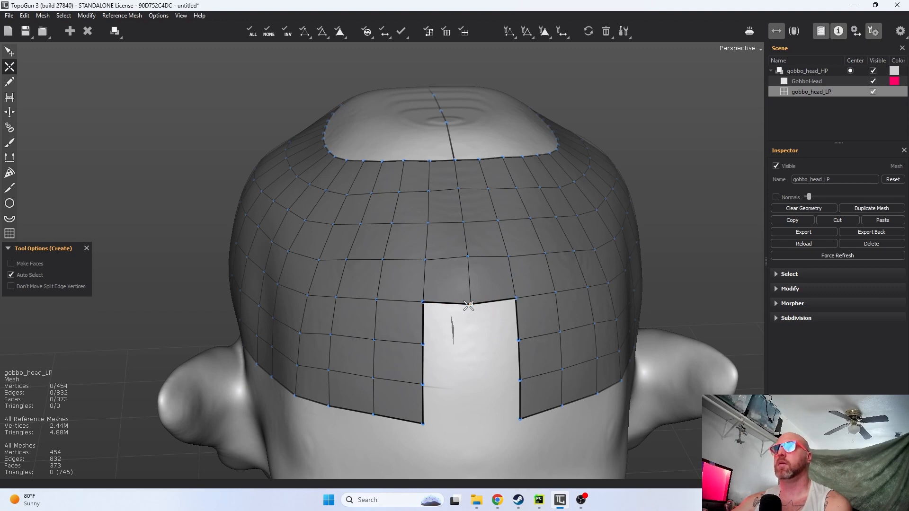
{"action": "left_click", "coordinate": [471, 347]}
{"action": "left_click", "coordinate": [424, 345]}
{"action": "left_click", "coordinate": [470, 347]}
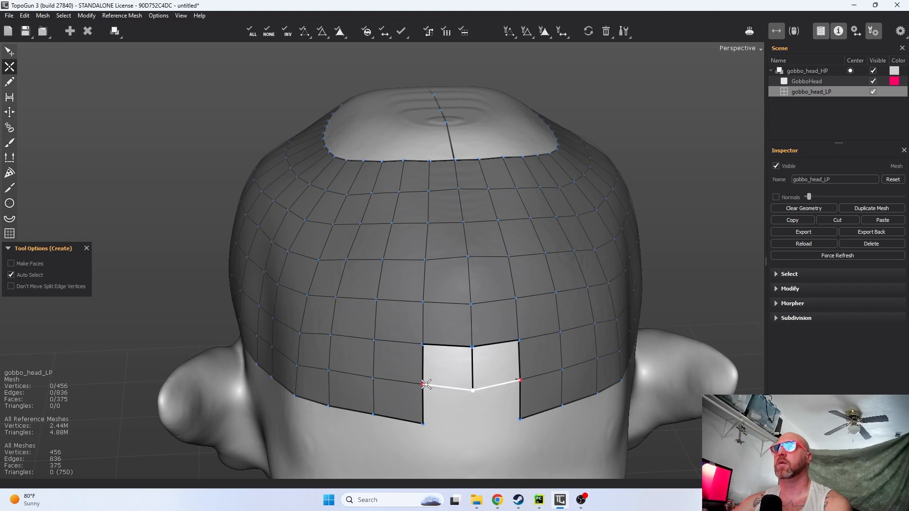
{"action": "left_click", "coordinate": [424, 385]}
{"action": "left_click", "coordinate": [471, 392]}
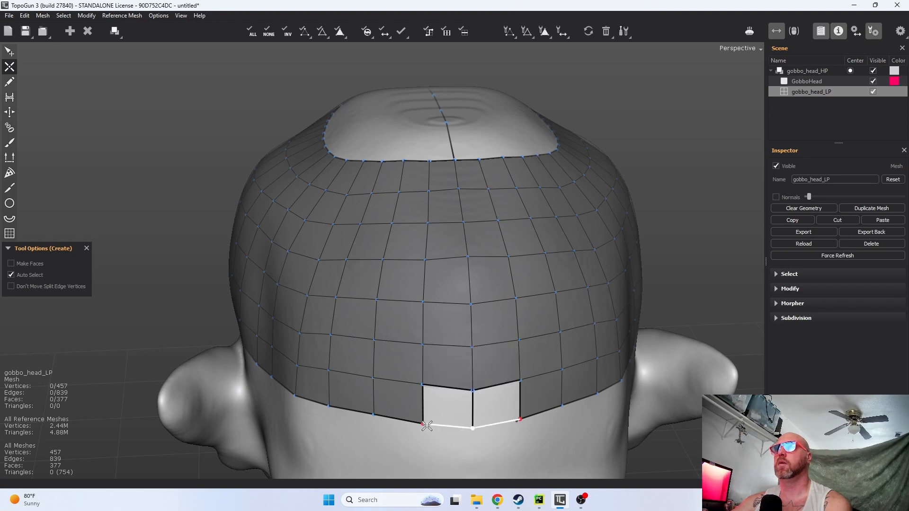
{"action": "left_click", "coordinate": [473, 428]}
{"action": "left_click", "coordinate": [473, 391]}
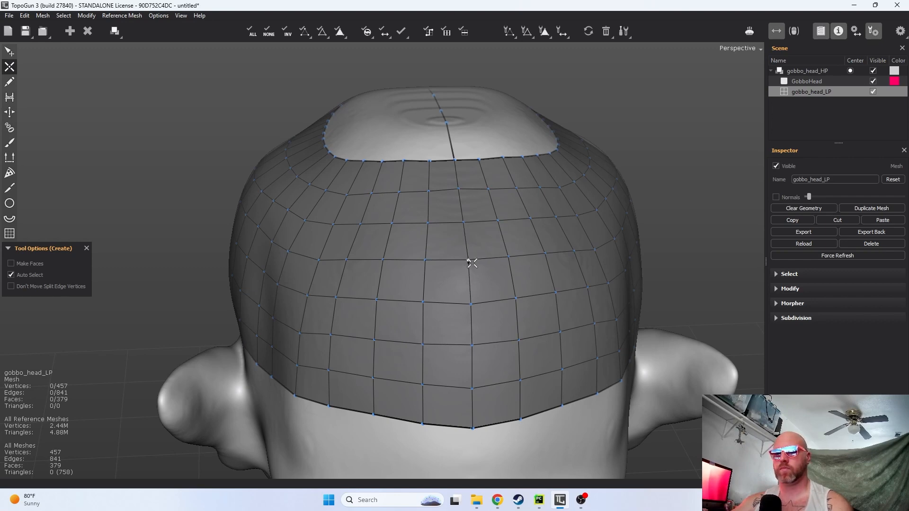
{"action": "scroll", "coordinate": [449, 263], "scroll_direction": "down", "scroll_amount": 3}
{"action": "left_click_drag", "start_coordinate": [449, 266], "coordinate": [581, 361], "text": "alt"}
{"action": "scroll", "coordinate": [489, 351], "scroll_direction": "up", "scroll_amount": 3}
{"action": "middle_click_drag", "start_coordinate": [490, 346], "coordinate": [449, 313], "text": "alt"}
{"action": "mouse_move", "coordinate": [439, 337]}
{"action": "left_mouse_down", "text": "alt"}
{"action": "mouse_move", "coordinate": [463, 343]}
{"action": "mouse_move", "coordinate": [584, 323]}
{"action": "mouse_move", "coordinate": [422, 337]}
{"action": "left_mouse_up", "text": "alt"}
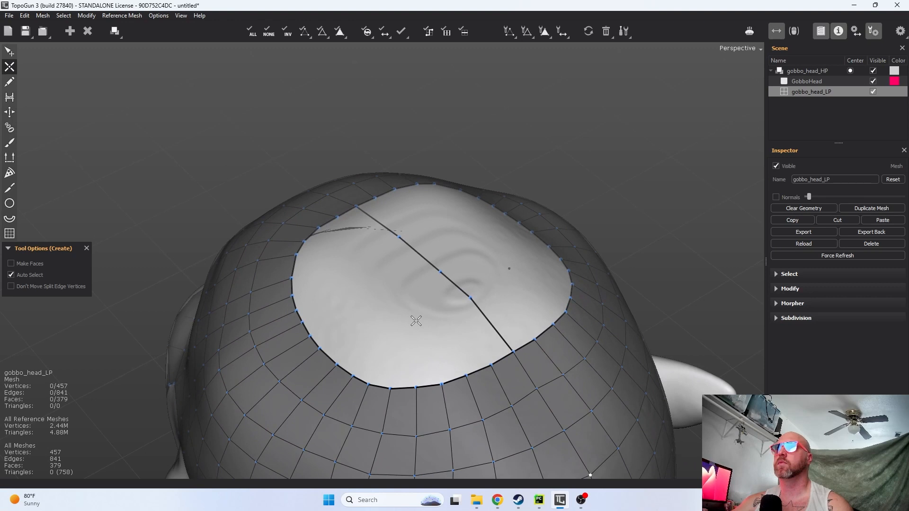
{"action": "middle_click_drag", "start_coordinate": [416, 321], "coordinate": [485, 320], "text": "alt"}
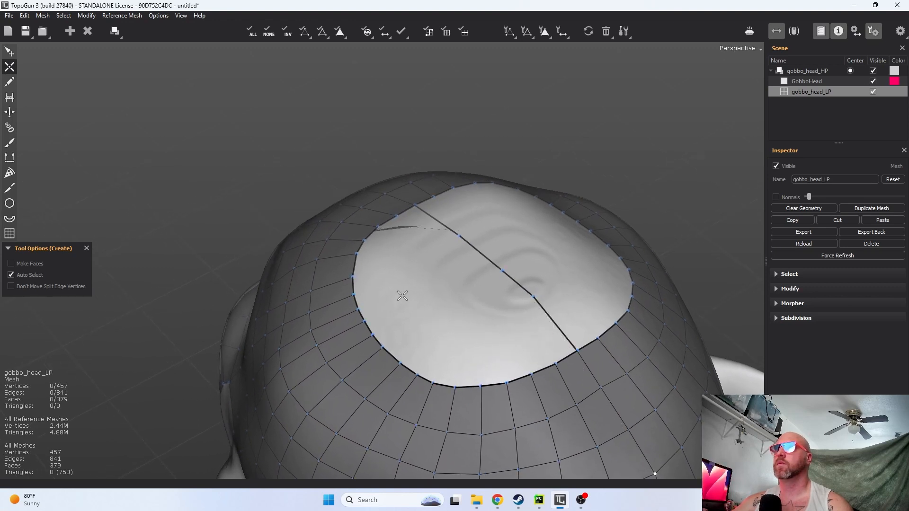
- Delete the old centre-line vertices and the remaining edge that spans the crown opening
{"action": "left_click_drag", "start_coordinate": [470, 308], "coordinate": [452, 338], "text": "alt"}
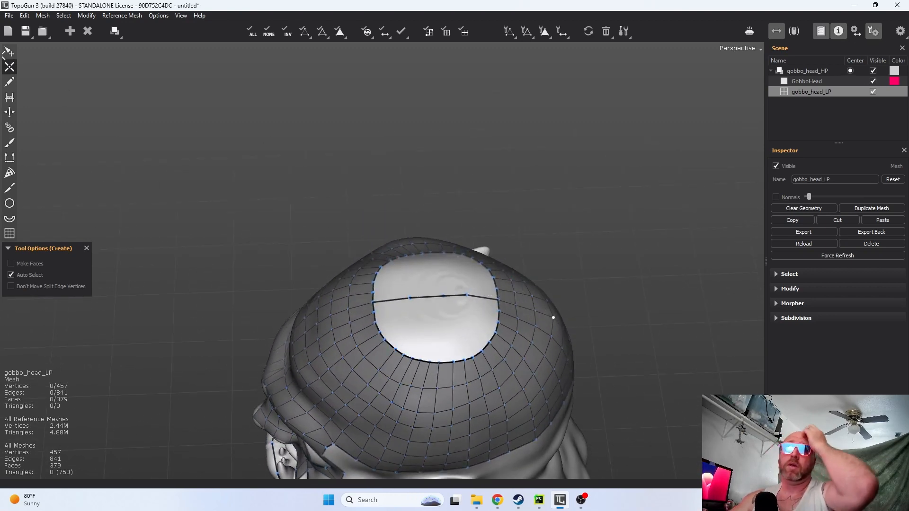
{"action": "left_click", "coordinate": [9, 52]}
{"action": "left_click", "coordinate": [466, 295]}
{"action": "left_click_drag", "start_coordinate": [472, 297], "coordinate": [417, 304]}
{"action": "key", "text": "Delete"}
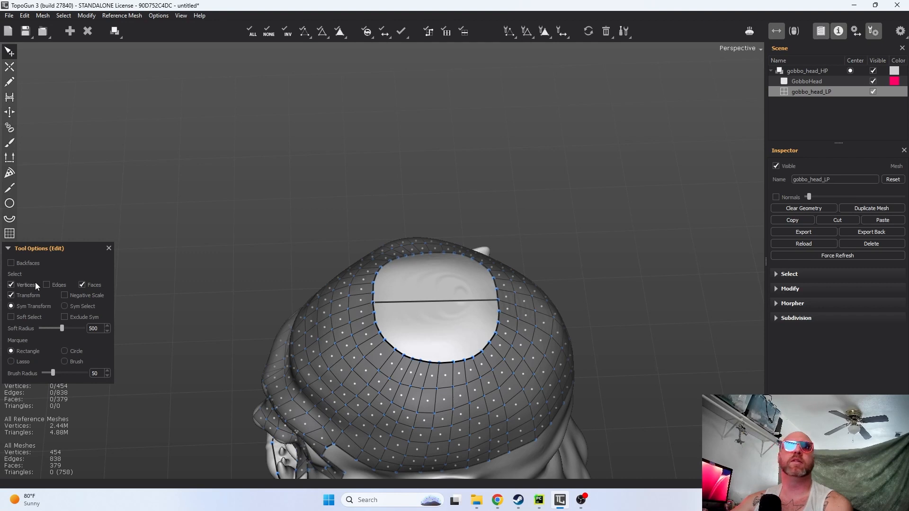
{"action": "left_click", "coordinate": [45, 285]}
{"action": "left_click", "coordinate": [429, 300]}
{"action": "key", "text": "Delete"}
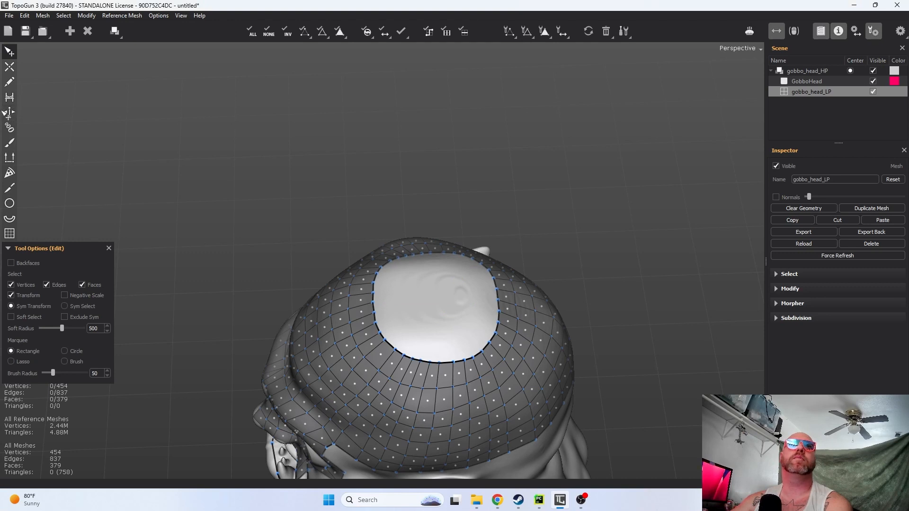
- Draw a new centre line of four evenly spaced vertices across the crown opening, from the back border to the front border
{"action": "left_click", "coordinate": [13, 67]}
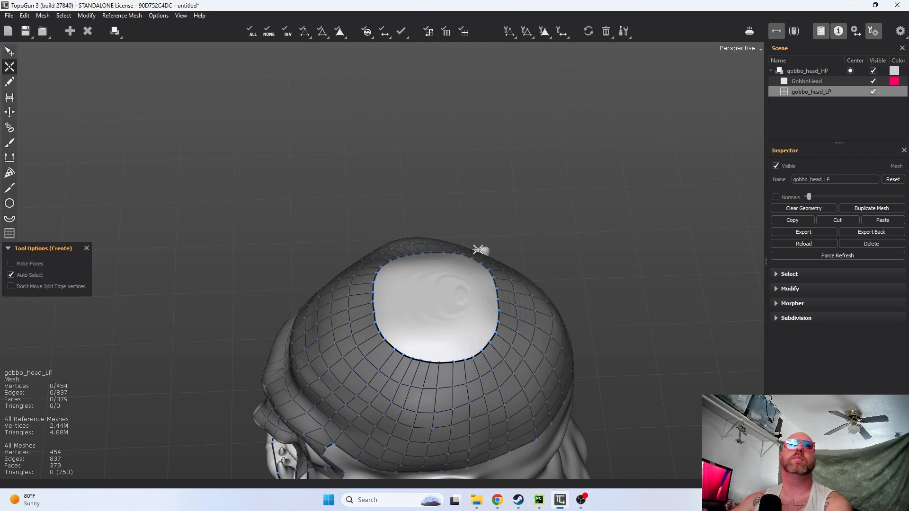
{"action": "right_click_drag", "start_coordinate": [400, 321], "coordinate": [614, 300]}
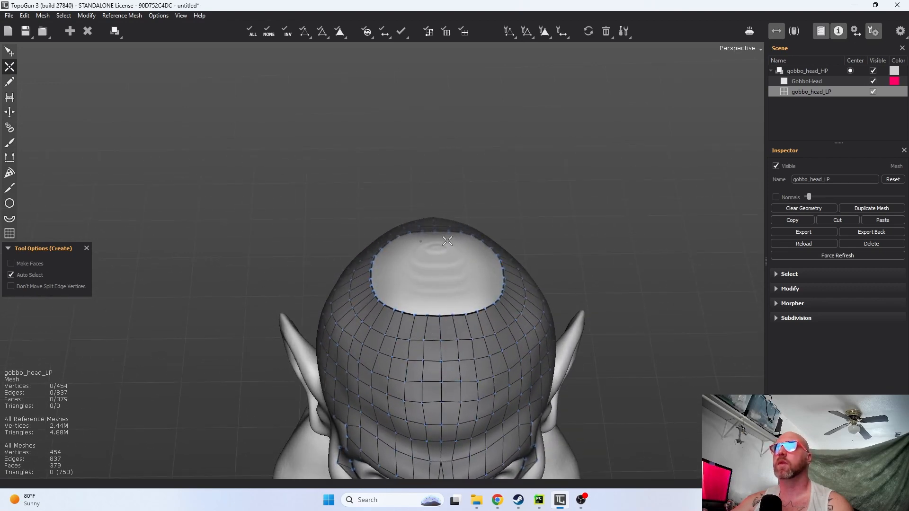
{"action": "right_click_drag", "start_coordinate": [435, 235], "coordinate": [445, 322]}
{"action": "left_click", "coordinate": [437, 303]}
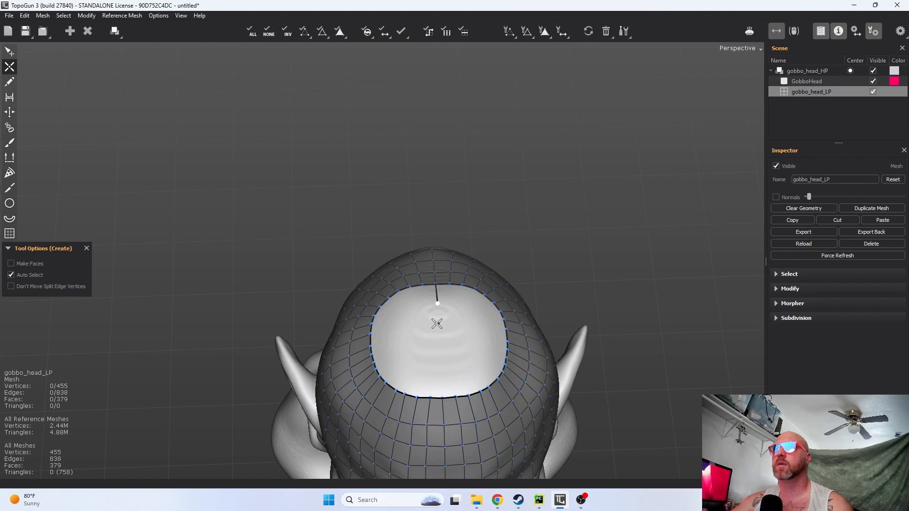
{"action": "left_click", "coordinate": [438, 323]}
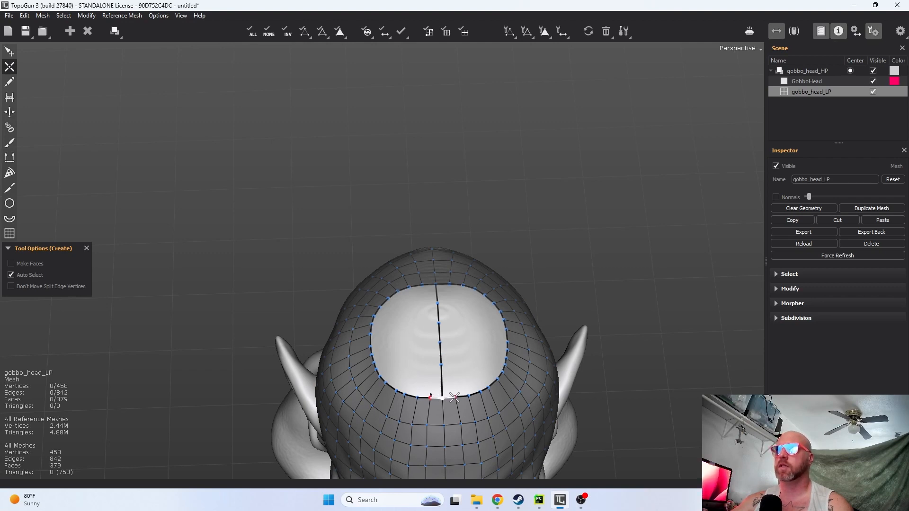
- Add a mirrored line of four vertices beside the crown's centre line and fill the strip between with ten quads
{"action": "left_click", "coordinate": [454, 365]}
{"action": "left_click", "coordinate": [452, 342]}
{"action": "left_click", "coordinate": [449, 303]}
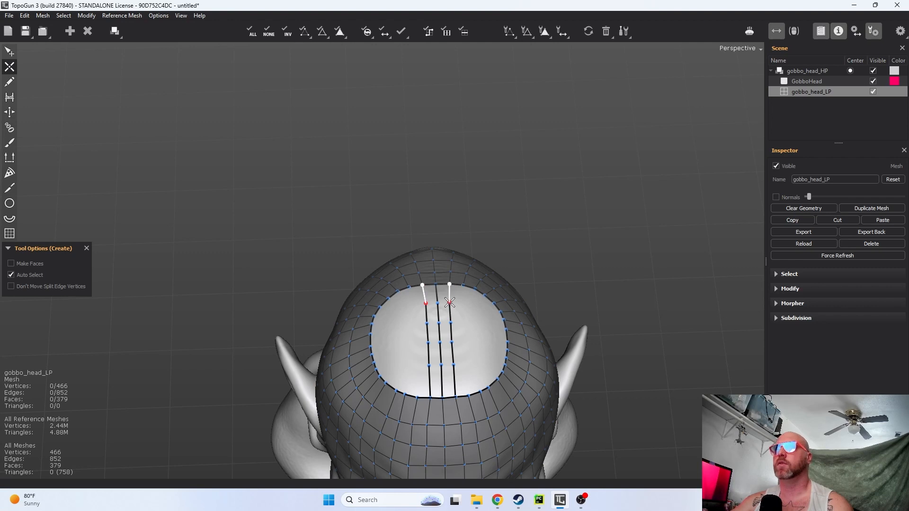
{"action": "left_click", "coordinate": [438, 295]}
{"action": "left_click_drag", "start_coordinate": [449, 320], "coordinate": [348, 337]}
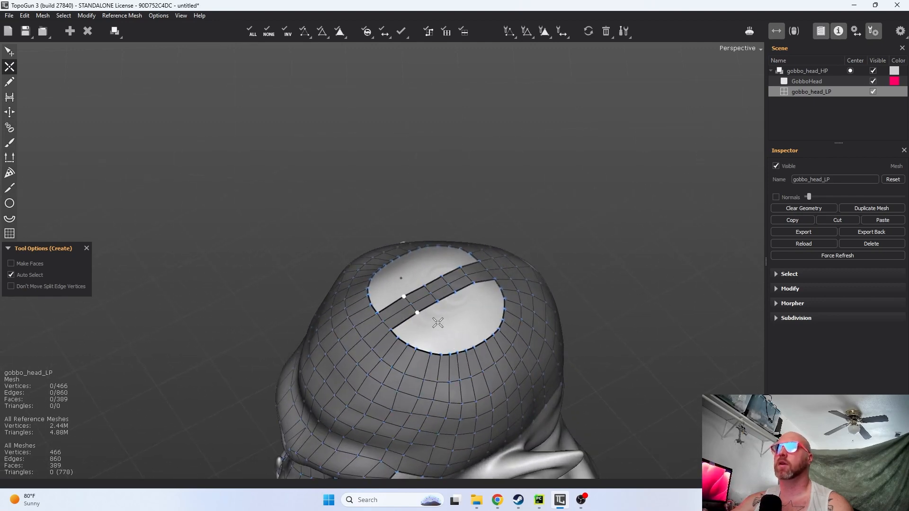
- Fill a mirrored corner quad beside the front end and the back end of the central crown strip
{"action": "left_click_drag", "start_coordinate": [442, 317], "coordinate": [379, 324], "text": "alt"}
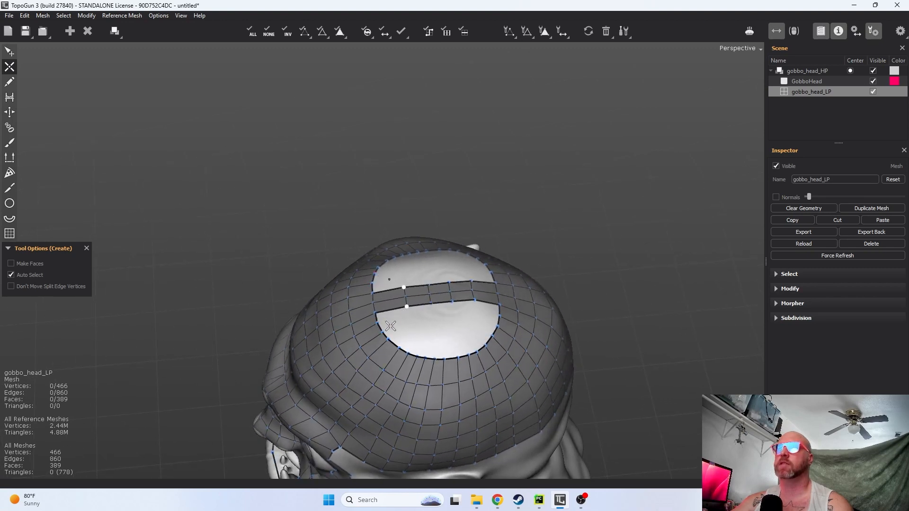
{"action": "left_click", "coordinate": [382, 333]}
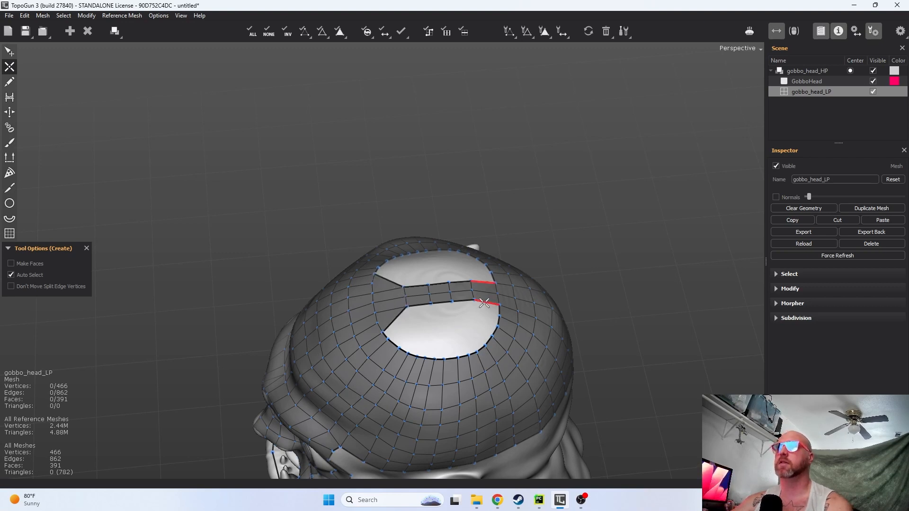
{"action": "left_click", "coordinate": [496, 327]}
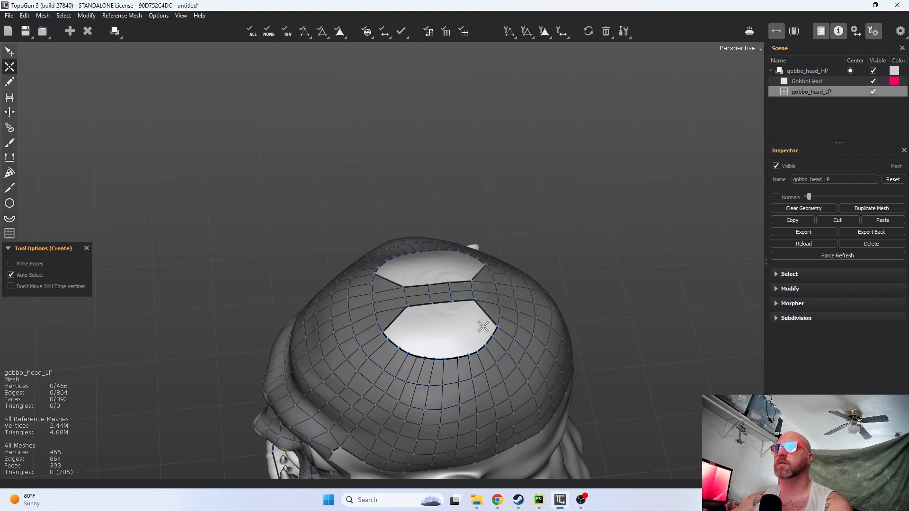
- Split the middle quads of the central crown strip with a crosswise edge and rebuild them as four mirrored quads
{"action": "left_click", "coordinate": [440, 303]}
{"action": "key", "text": "ctrl+z"}
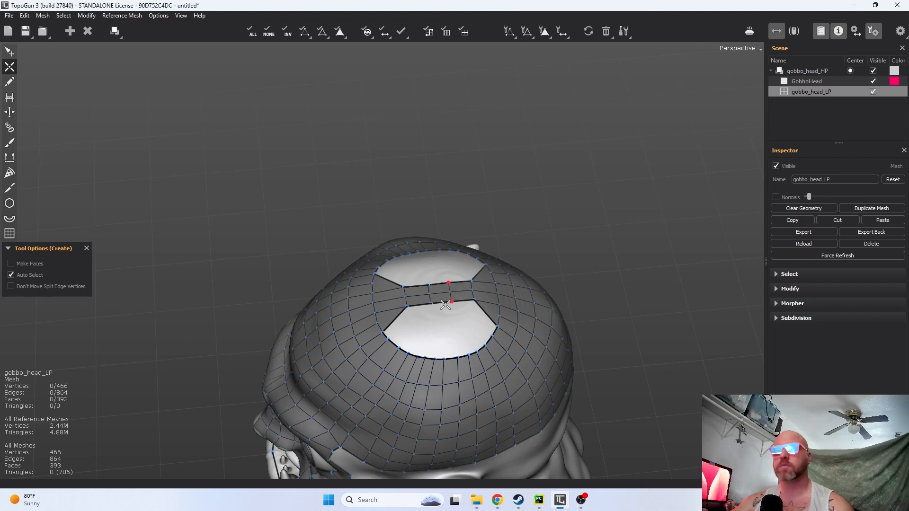
{"action": "left_click", "coordinate": [441, 301]}
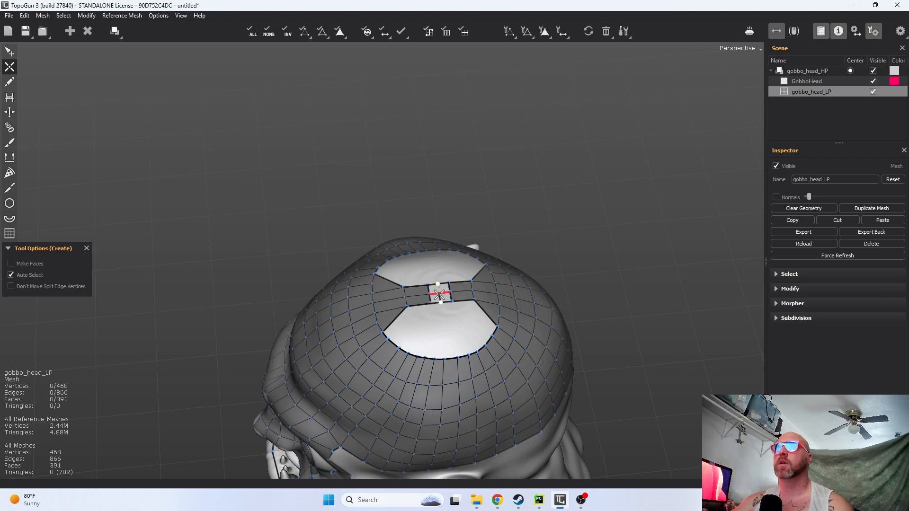
{"action": "left_click", "coordinate": [440, 301]}
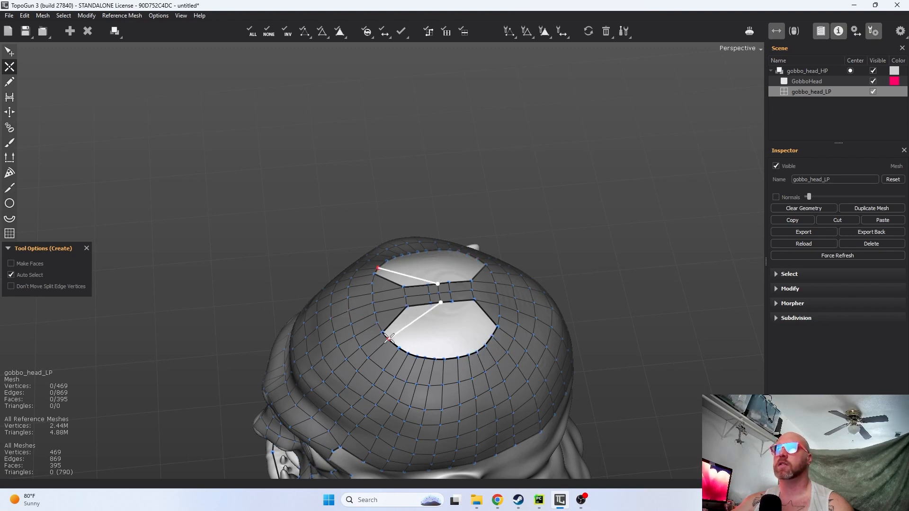
- Bridge the middle of the central strip to the side borders of the opening with two adjacent columns of mirrored quads
{"action": "left_click", "coordinate": [435, 358]}
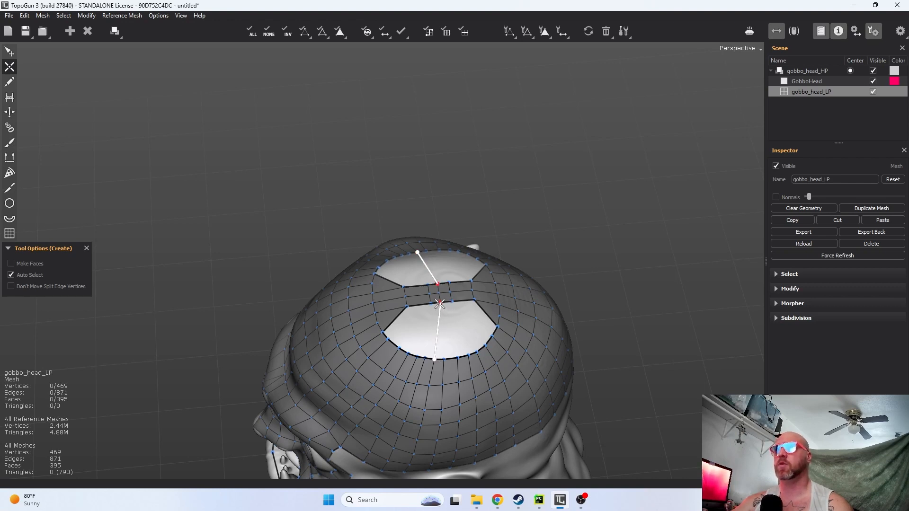
{"action": "left_click", "coordinate": [427, 356]}
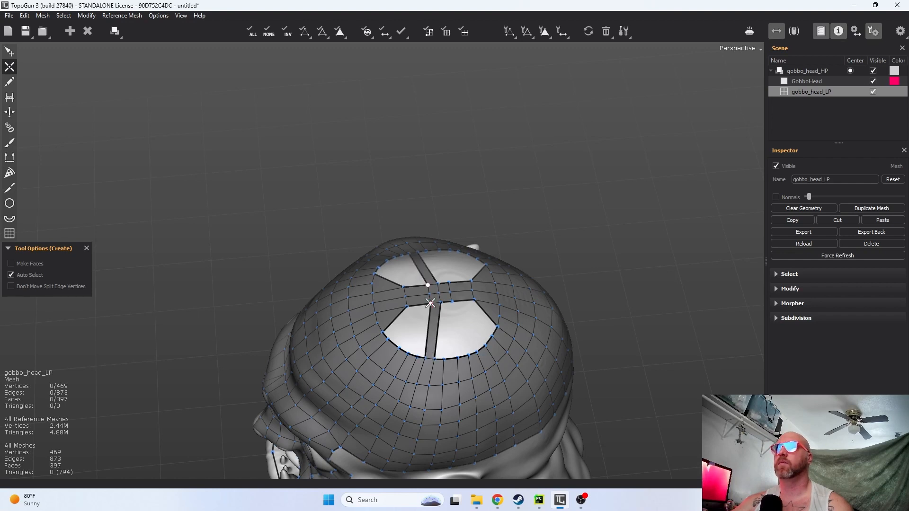
{"action": "left_click", "coordinate": [450, 302]}
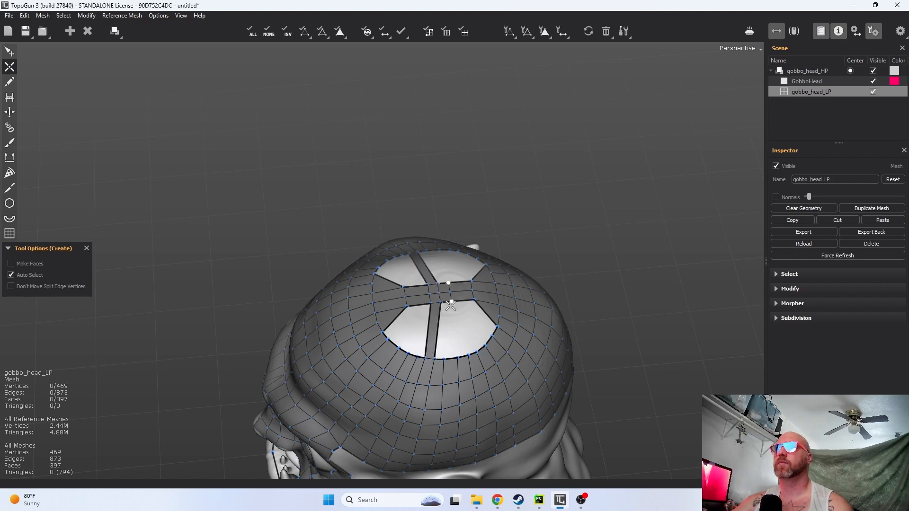
{"action": "left_click", "coordinate": [446, 361]}
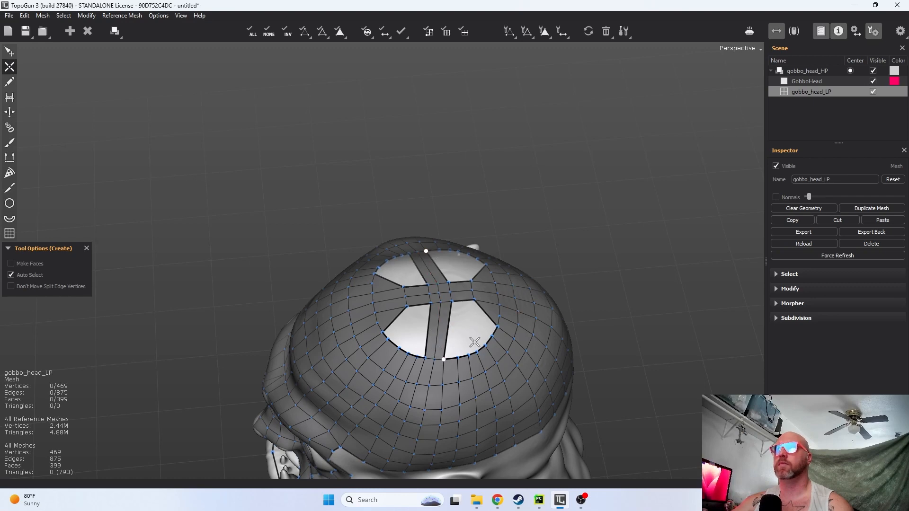
- Reposition the vertices along the rear side border of the crown opening and in the row below to even out their spacing
{"action": "middle_click_drag", "start_coordinate": [506, 383], "coordinate": [462, 391]}
{"action": "scroll", "coordinate": [421, 295], "scroll_direction": "up", "scroll_amount": 2}
{"action": "middle_click_drag", "start_coordinate": [489, 309], "coordinate": [467, 317]}
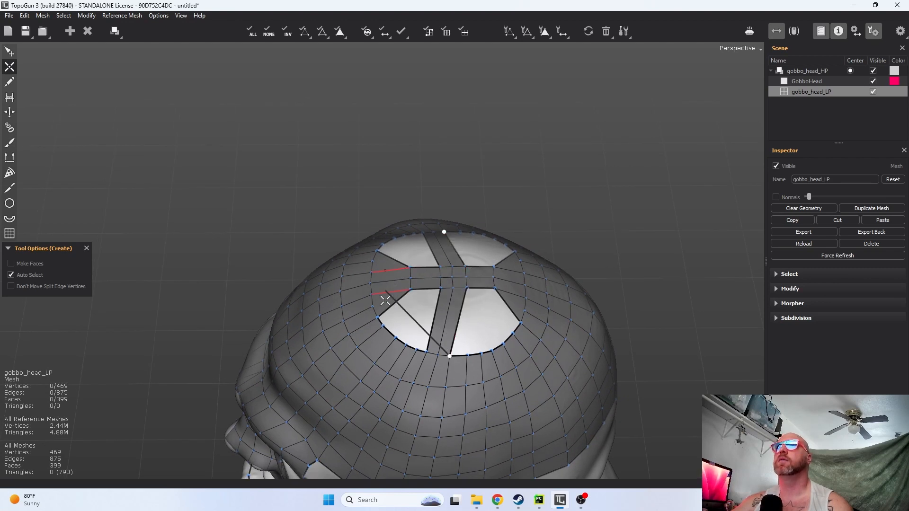
{"action": "middle_click_drag", "start_coordinate": [465, 360], "coordinate": [389, 331]}
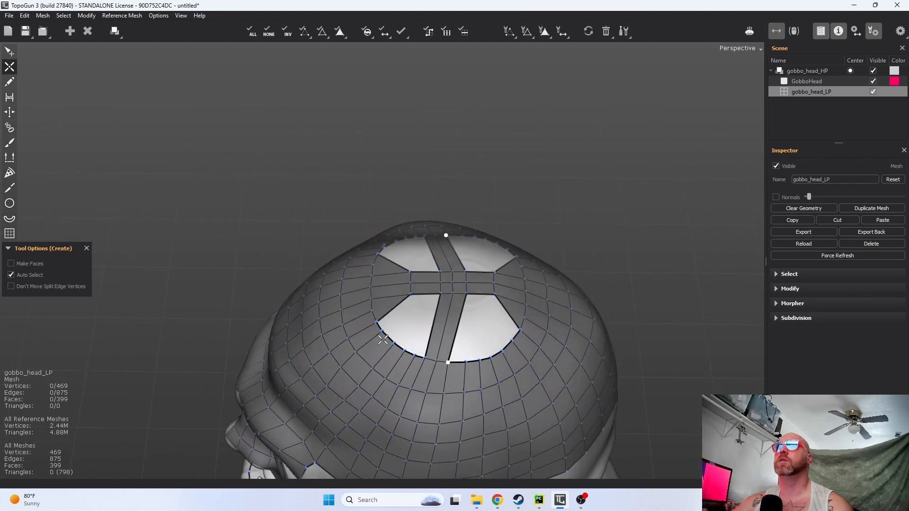
{"action": "left_click", "coordinate": [10, 51]}
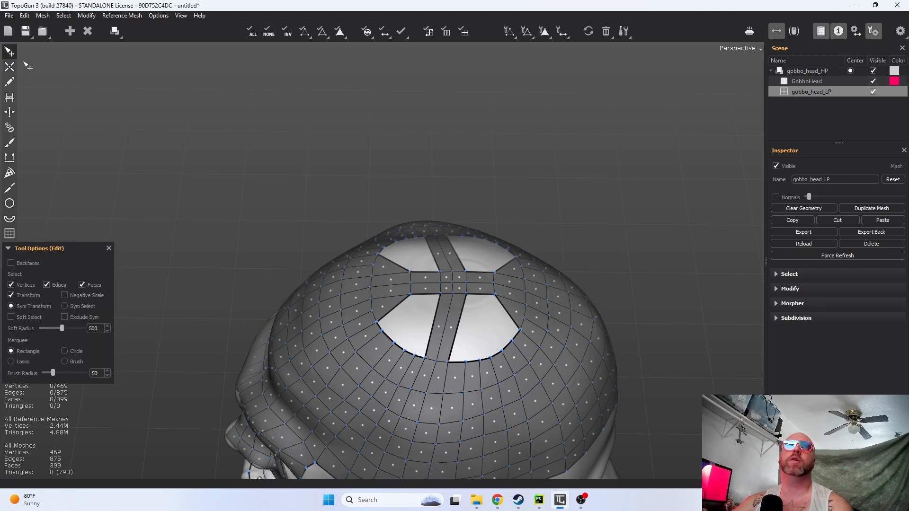
{"action": "left_click", "coordinate": [469, 359]}
{"action": "left_click_drag", "start_coordinate": [469, 357], "coordinate": [483, 349]}
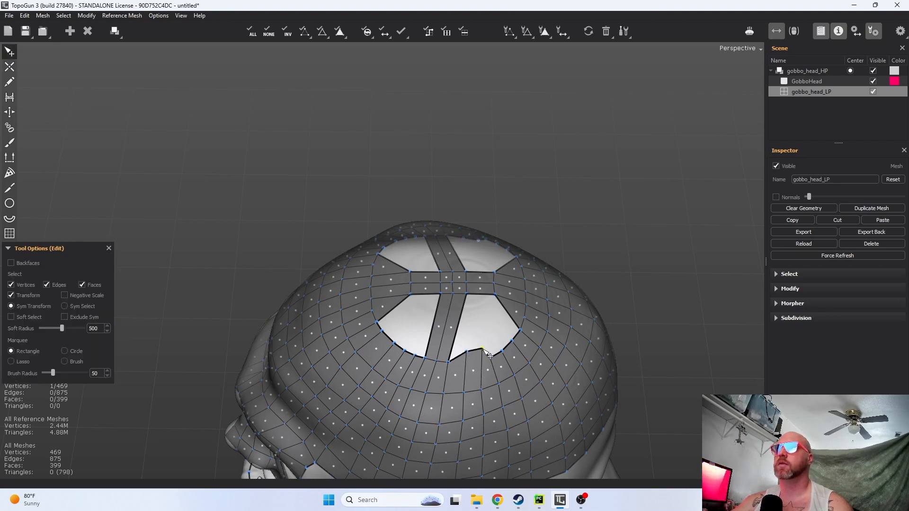
{"action": "left_click_drag", "start_coordinate": [506, 352], "coordinate": [515, 325]}
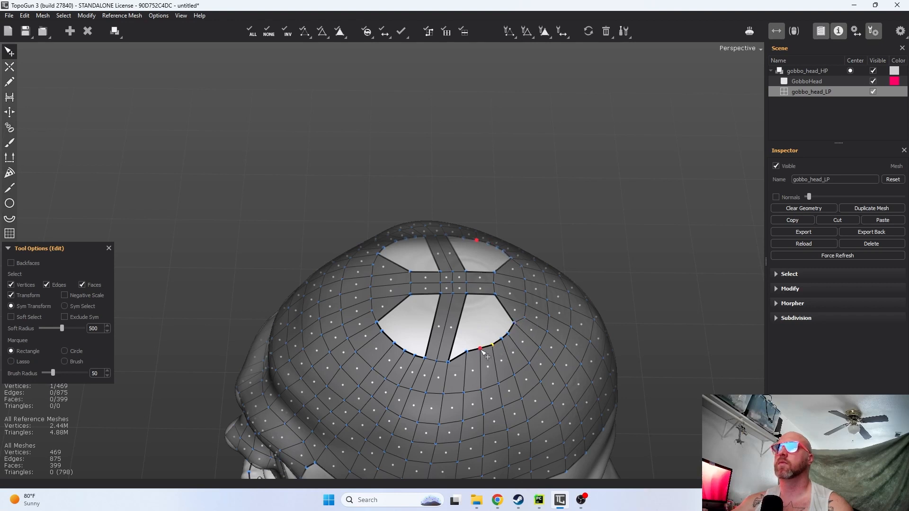
{"action": "left_click_drag", "start_coordinate": [481, 349], "coordinate": [470, 353]}
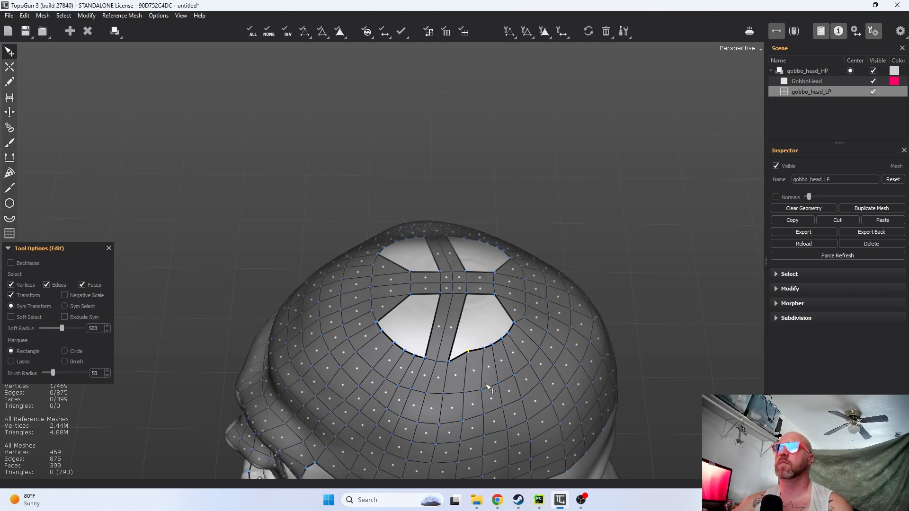
{"action": "left_click_drag", "start_coordinate": [482, 390], "coordinate": [473, 360]}
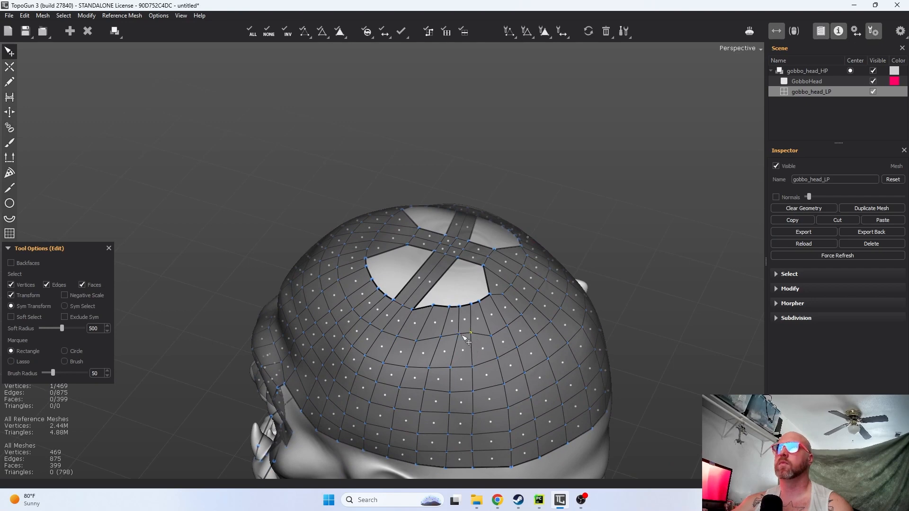
{"action": "left_click_drag", "start_coordinate": [460, 336], "coordinate": [481, 338], "text": "alt"}
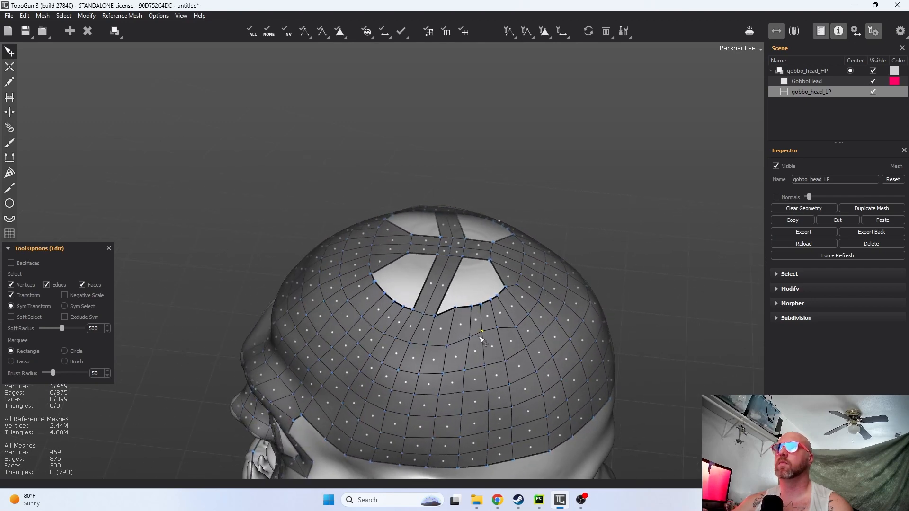
{"action": "left_click", "coordinate": [468, 306]}
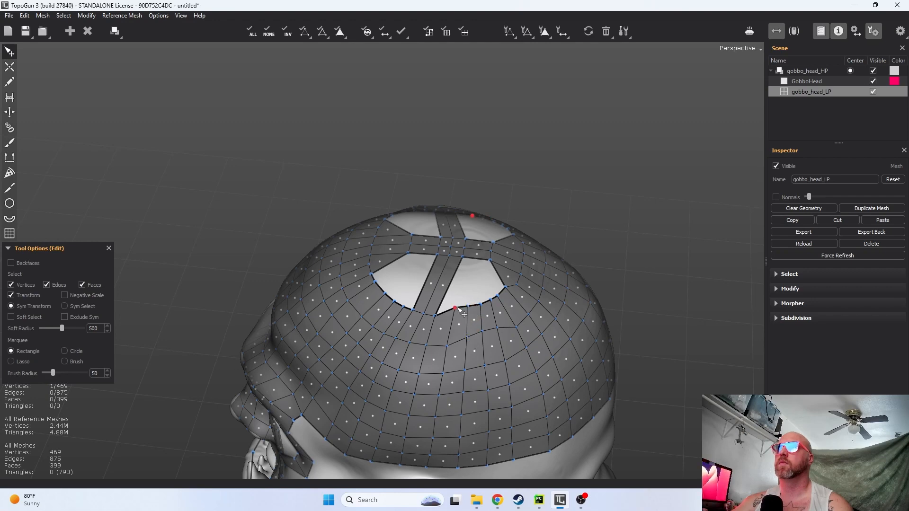
- Adjust the vertices around the front side border of the crown opening to smooth the edge flow
{"action": "left_click_drag", "start_coordinate": [452, 337], "coordinate": [434, 334], "text": "alt"}
{"action": "left_click", "coordinate": [433, 333]}
{"action": "left_click", "coordinate": [668, 309]}
{"action": "left_click_drag", "start_coordinate": [427, 331], "coordinate": [397, 313]}
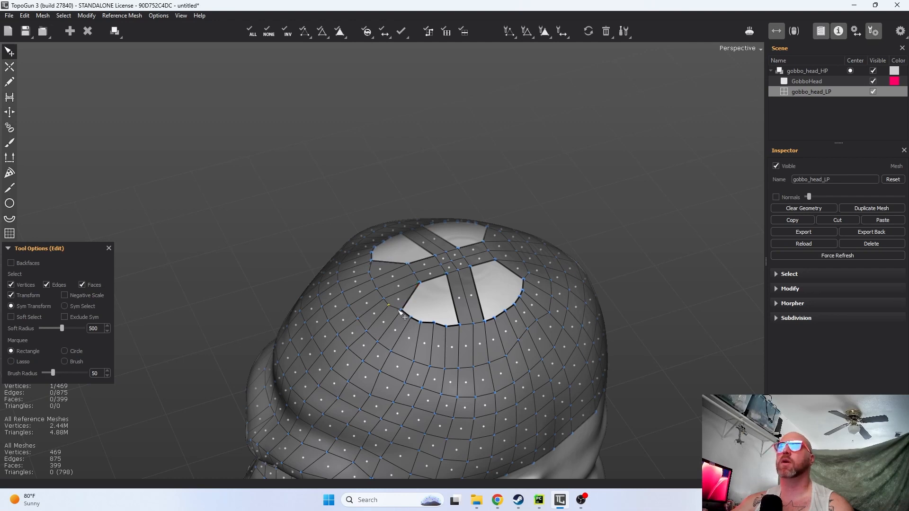
{"action": "left_click_drag", "start_coordinate": [681, 314], "coordinate": [676, 275], "text": "alt"}
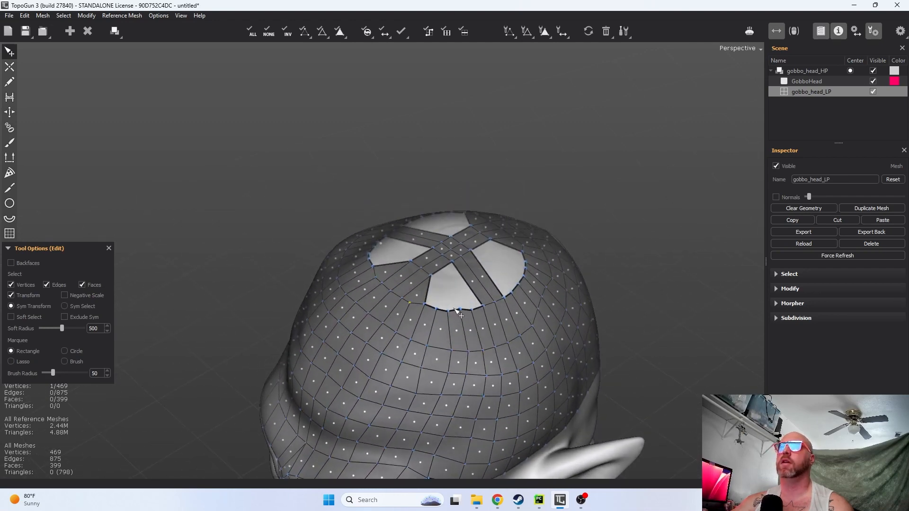
{"action": "left_click", "coordinate": [429, 309]}
{"action": "left_click_drag", "start_coordinate": [437, 308], "coordinate": [410, 276]}
- Shift the central strip's rear corner vertex outward and refine the border vertices of the front side gap
{"action": "middle_click_drag", "start_coordinate": [552, 348], "coordinate": [679, 202]}
{"action": "middle_click_drag", "start_coordinate": [622, 230], "coordinate": [701, 228]}
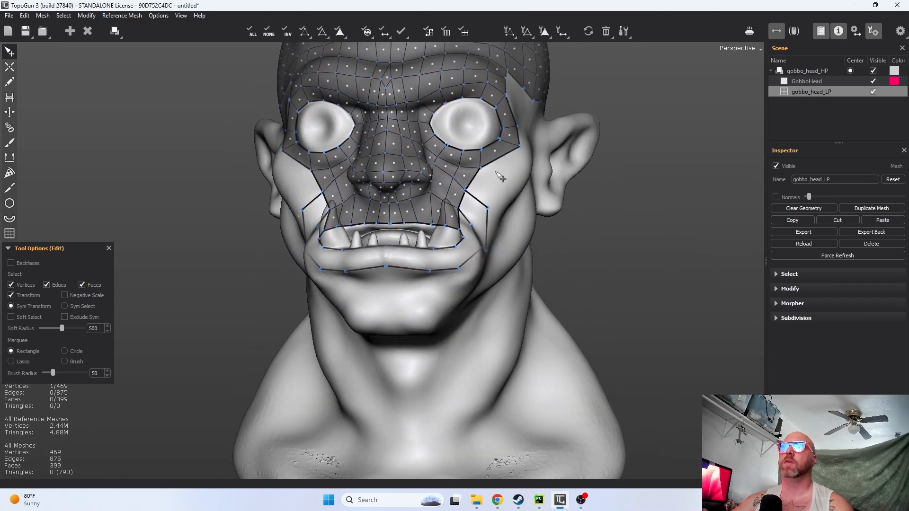
{"action": "middle_click_drag", "start_coordinate": [659, 154], "coordinate": [577, 299]}
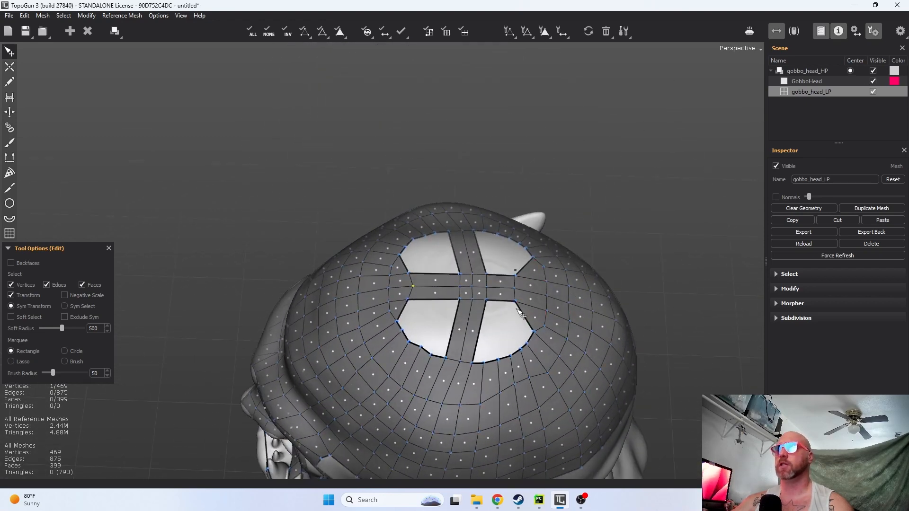
{"action": "left_click_drag", "start_coordinate": [515, 302], "coordinate": [531, 290]}
{"action": "left_click_drag", "start_coordinate": [475, 330], "coordinate": [495, 316], "text": "alt"}
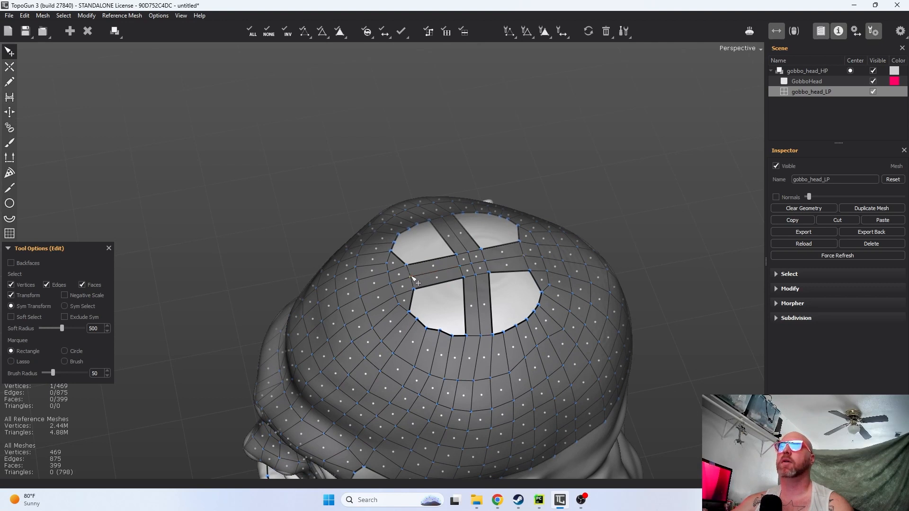
{"action": "left_click_drag", "start_coordinate": [431, 329], "coordinate": [435, 332]}
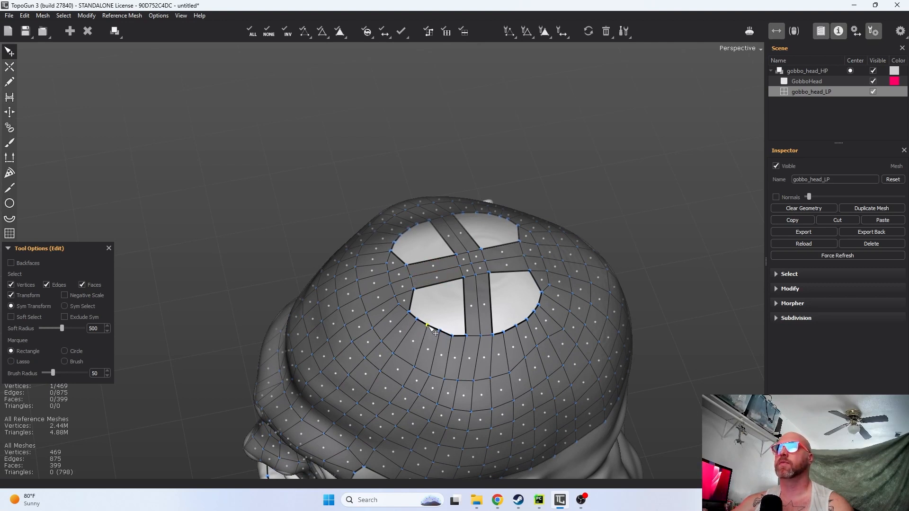
{"action": "middle_click_drag", "start_coordinate": [490, 337], "coordinate": [581, 338]}
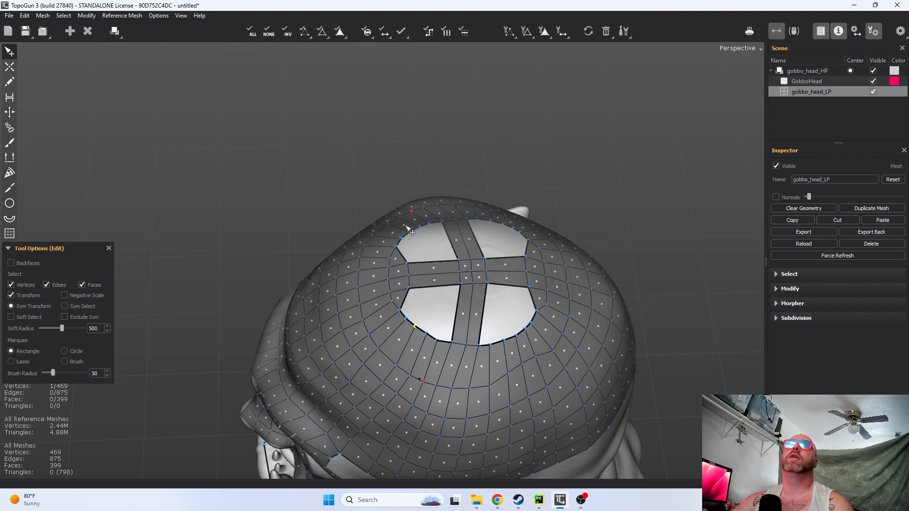
- Widen the cross bridges over the crown by spreading the vertices where they meet the central strip
{"action": "left_click", "coordinate": [458, 286]}
{"action": "mouse_move", "coordinate": [457, 286]}
{"action": "left_mouse_down"}
{"action": "mouse_move", "coordinate": [428, 298]}
{"action": "mouse_move", "coordinate": [452, 301]}
{"action": "mouse_move", "coordinate": [452, 273]}
{"action": "mouse_move", "coordinate": [495, 299]}
{"action": "mouse_move", "coordinate": [473, 292]}
{"action": "mouse_move", "coordinate": [472, 304]}
{"action": "mouse_move", "coordinate": [466, 273]}
{"action": "left_mouse_up"}
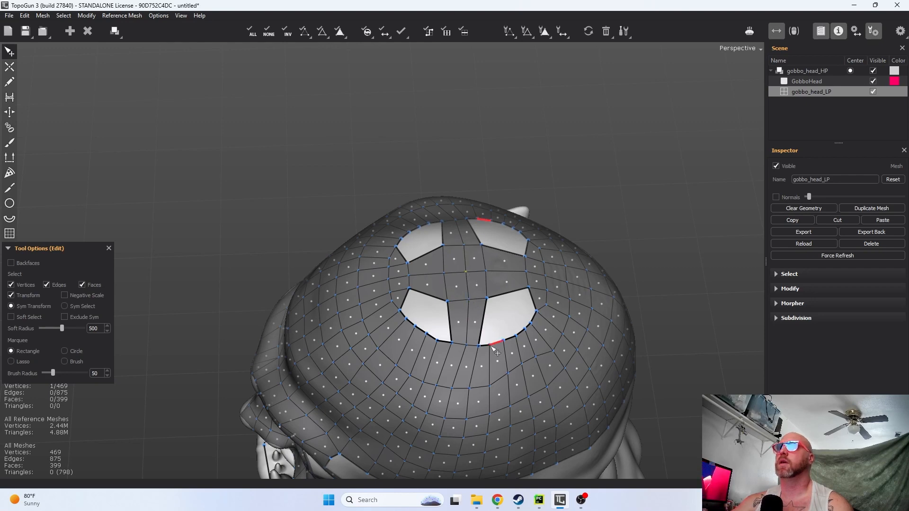
{"action": "mouse_move", "coordinate": [493, 349]}
{"action": "right_mouse_down"}
{"action": "mouse_move", "coordinate": [463, 342]}
{"action": "mouse_move", "coordinate": [493, 348]}
{"action": "right_mouse_up"}
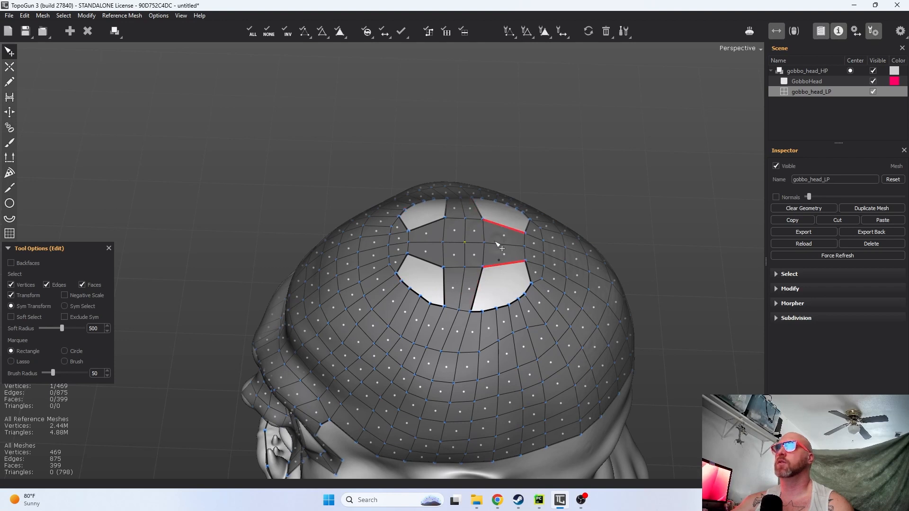
- Use the Create tool to add a mirrored column of quads along the front and rear bridges, narrowing the remaining gaps
{"action": "left_click", "coordinate": [12, 67]}
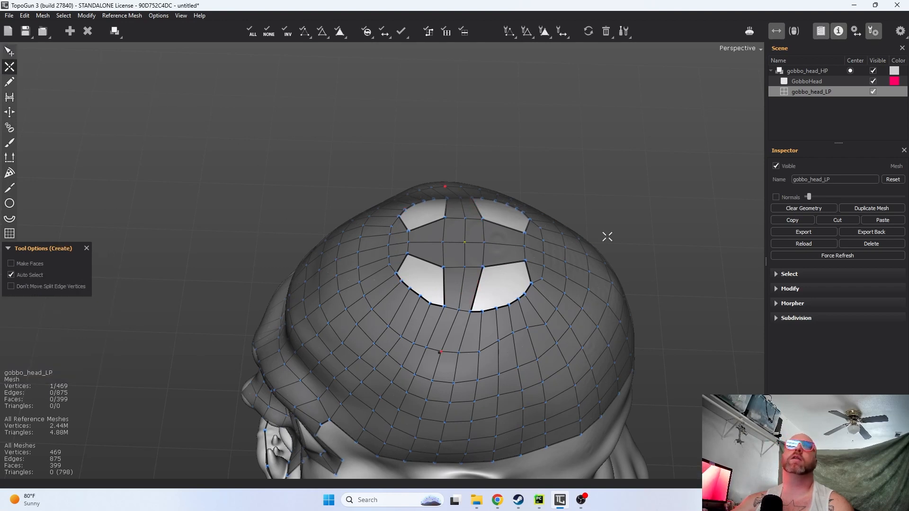
{"action": "left_click", "coordinate": [497, 245]}
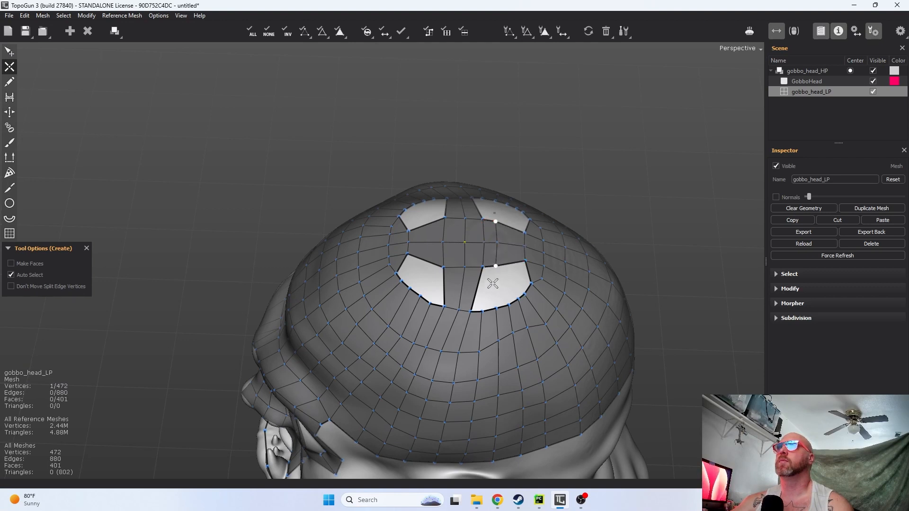
{"action": "left_click", "coordinate": [482, 312]}
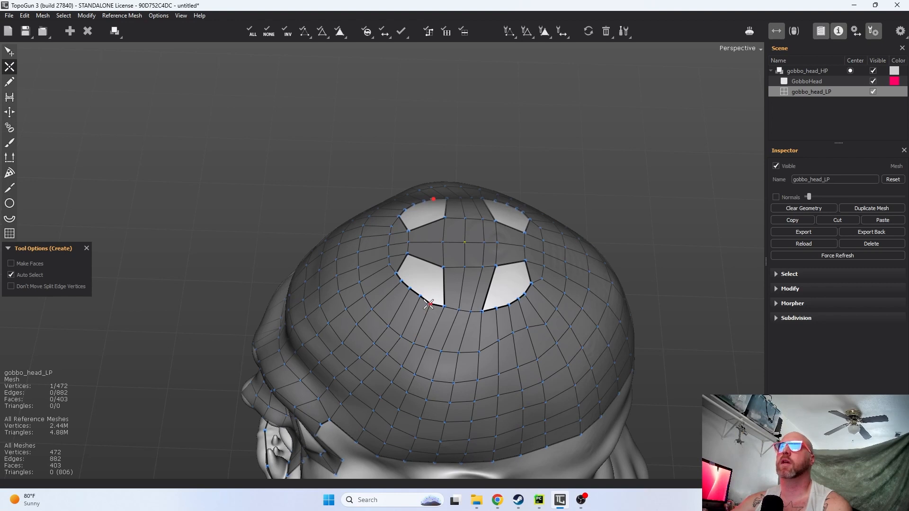
{"action": "left_click", "coordinate": [434, 262]}
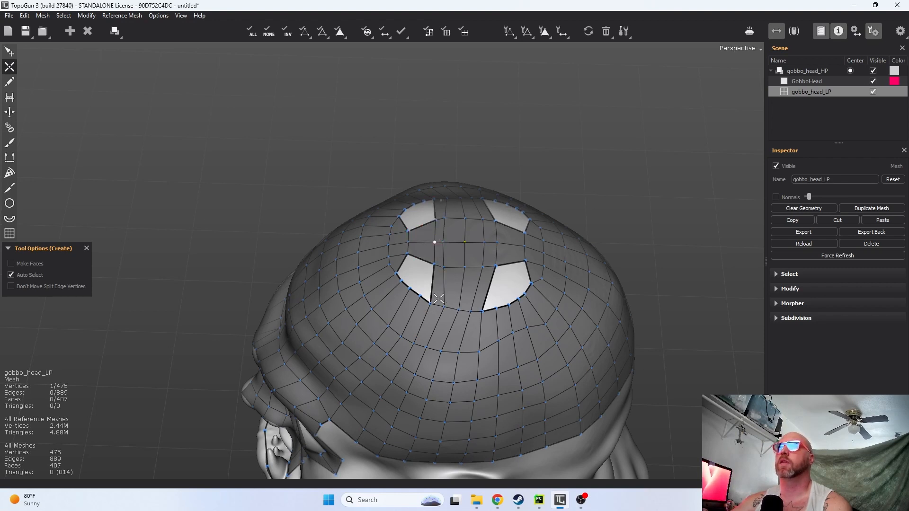
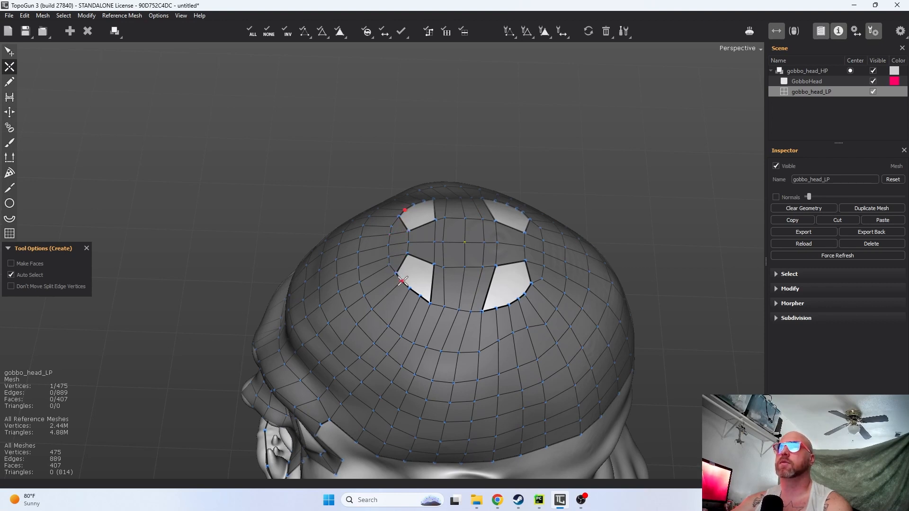
- Extend edges from the front gap's border vertices across the central strip to its midline, adding two mirrored quad columns
{"action": "left_click", "coordinate": [417, 259]}
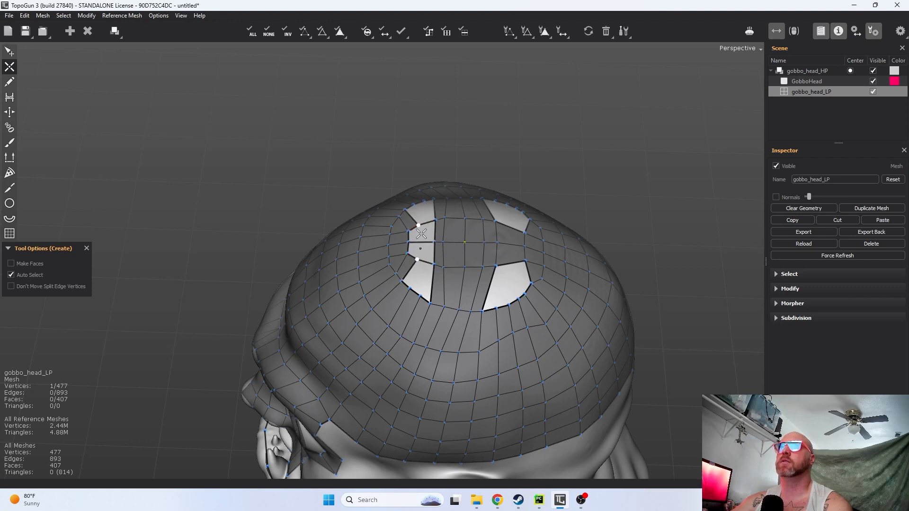
{"action": "left_click", "coordinate": [418, 242]}
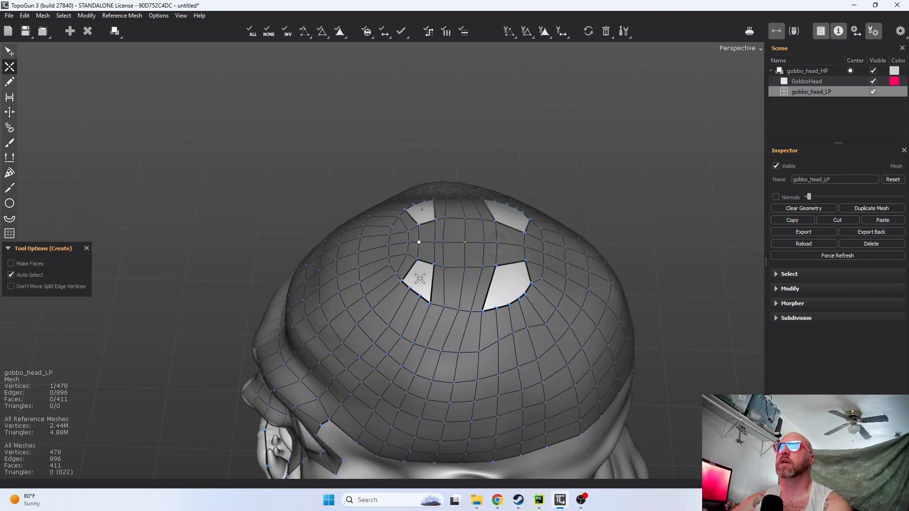
{"action": "left_click", "coordinate": [411, 289]}
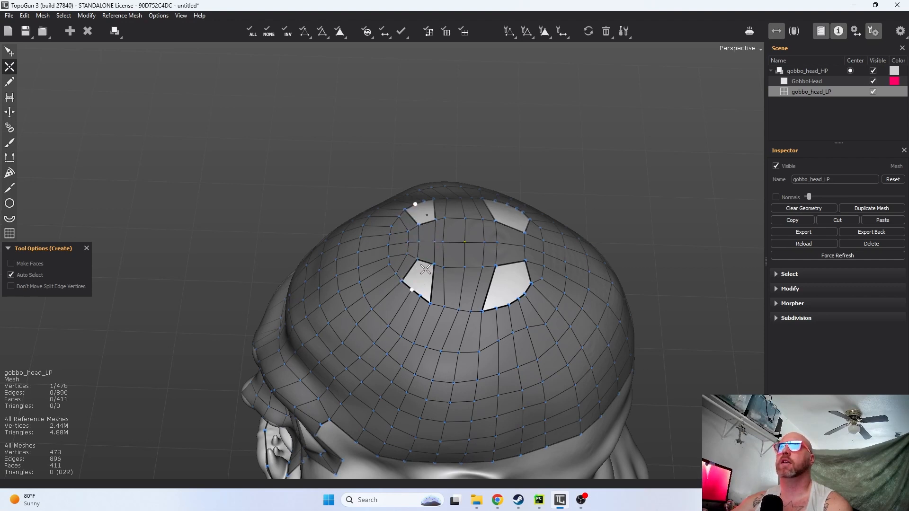
{"action": "left_click", "coordinate": [422, 262]}
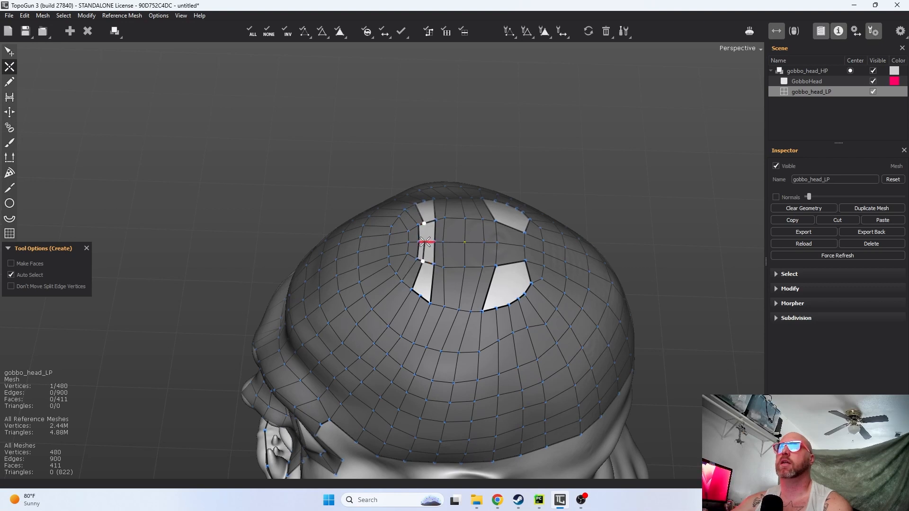
{"action": "left_click", "coordinate": [425, 242]}
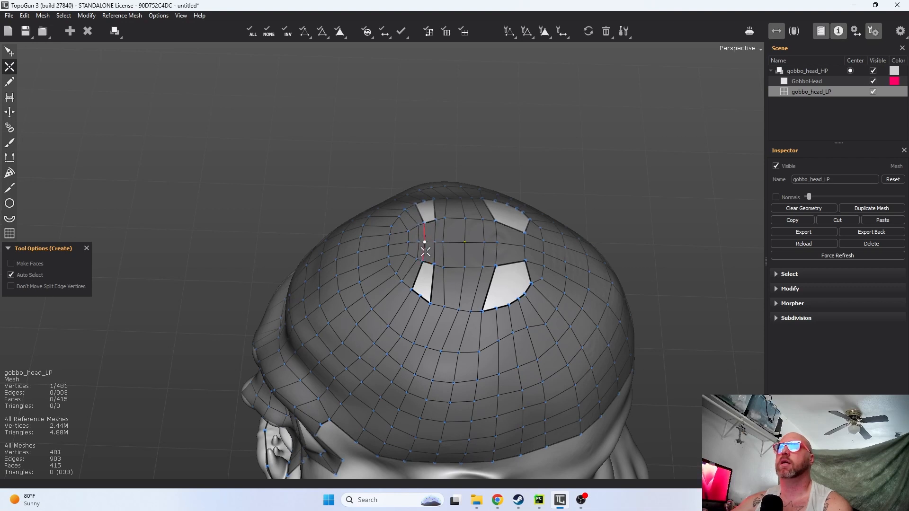
- Close the rest of the mirrored front gaps with quads, replacing the mistaken midline connection with a newly inserted midline vertex
{"action": "left_click", "coordinate": [421, 295]}
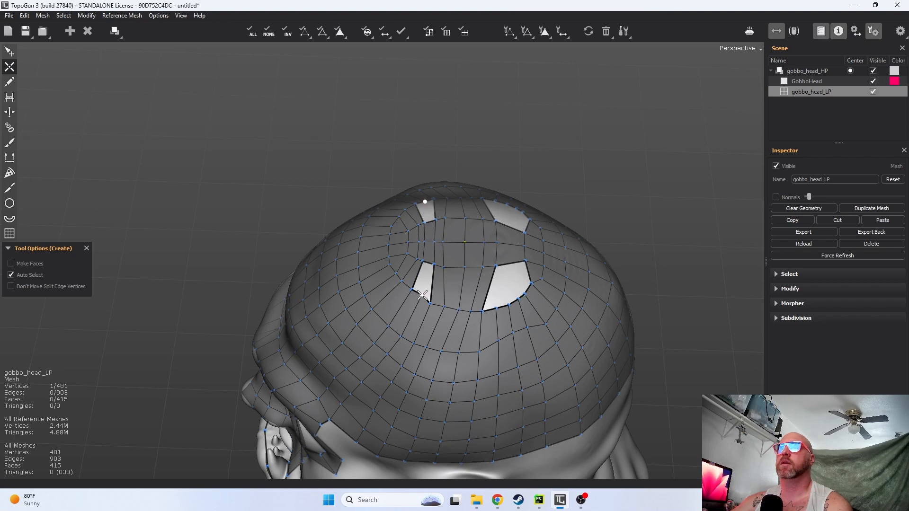
{"action": "left_click", "coordinate": [428, 262]}
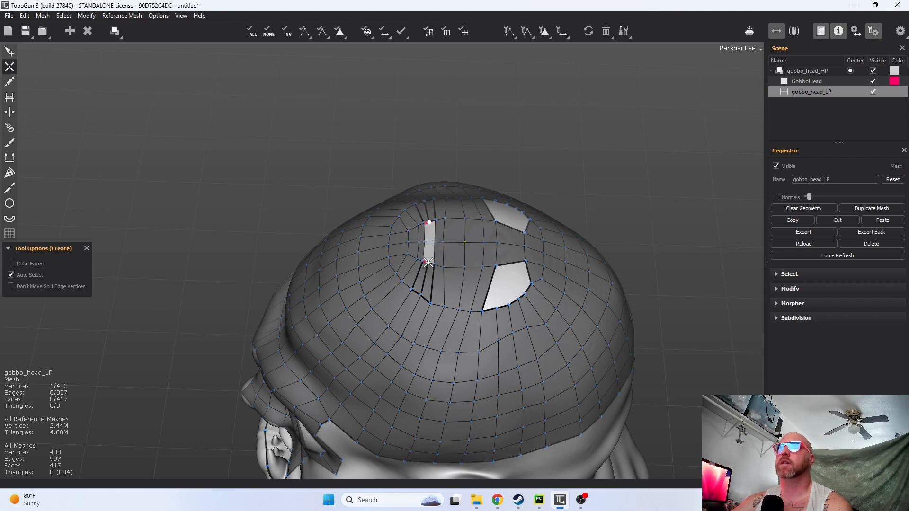
{"action": "left_click", "coordinate": [425, 242]}
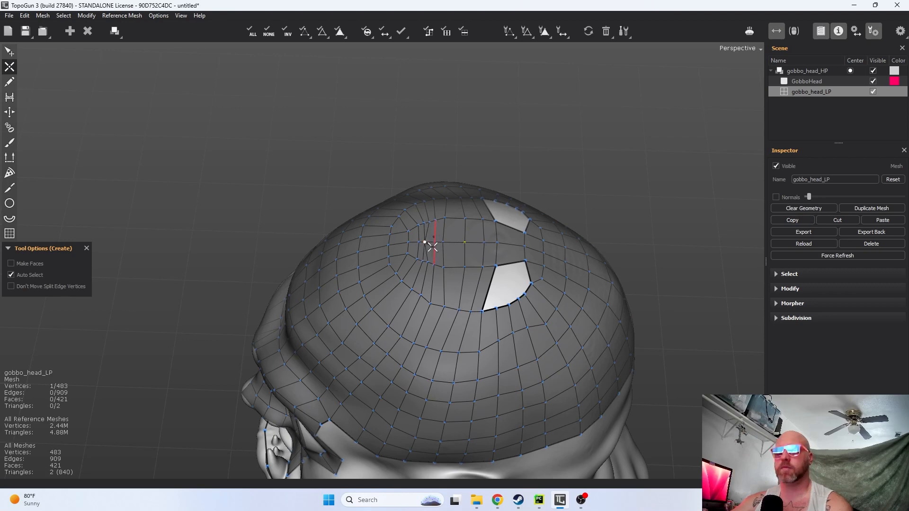
{"action": "scroll", "coordinate": [426, 227], "scroll_direction": "up", "scroll_amount": 3}
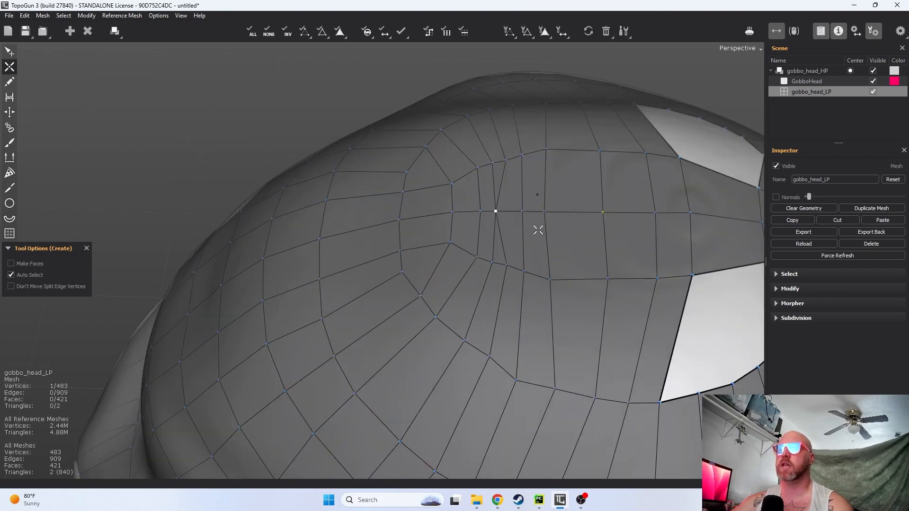
{"action": "key", "text": "ctrl+z"}
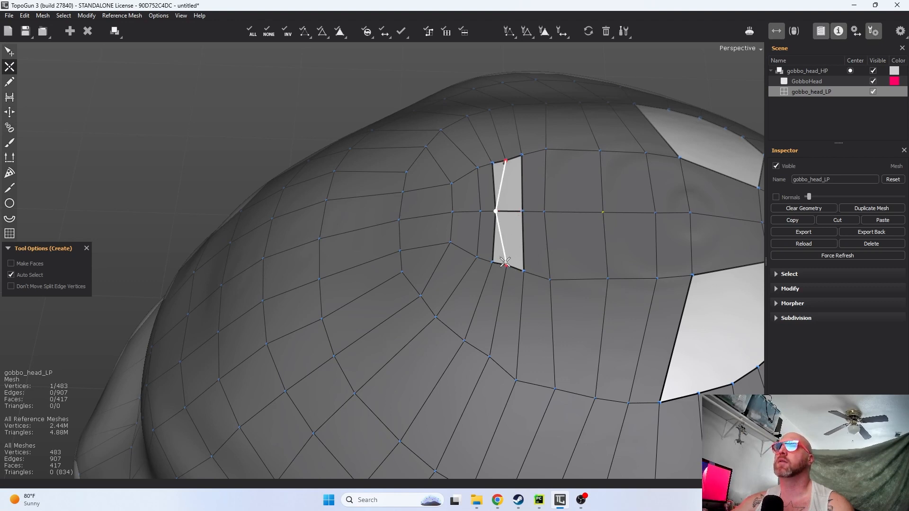
{"action": "left_click", "coordinate": [510, 213]}
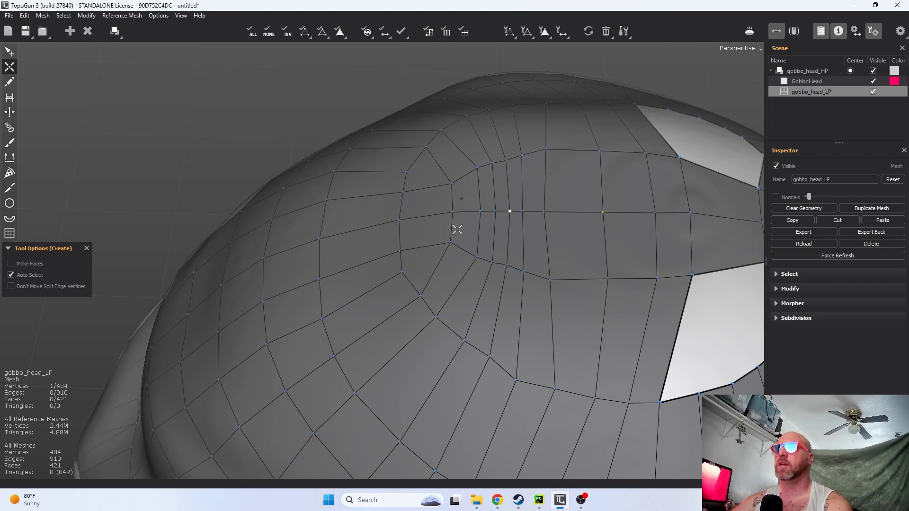
- Restrict Edit selection to vertices and shift the foremost vertices of the new narrow columns toward the forehead
{"action": "left_click_drag", "start_coordinate": [450, 268], "coordinate": [525, 243], "text": "alt"}
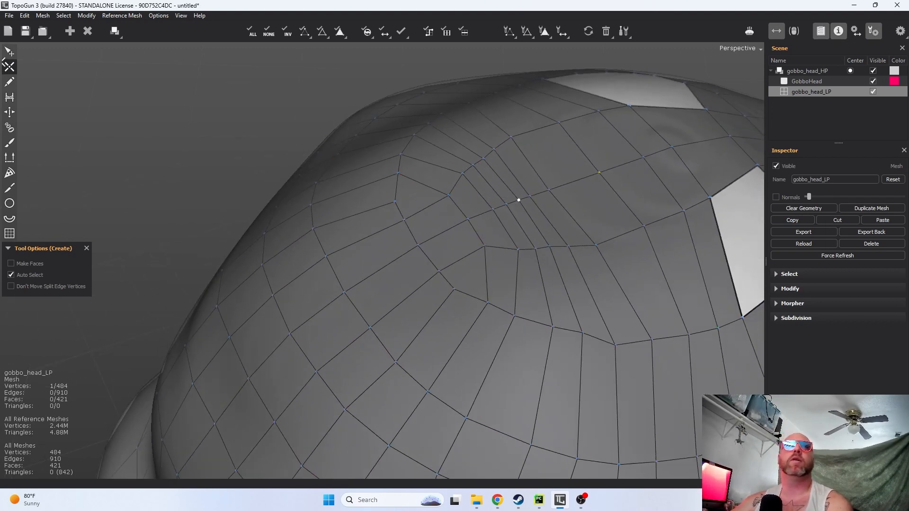
{"action": "left_click", "coordinate": [9, 51]}
{"action": "left_click", "coordinate": [469, 221]}
{"action": "left_click", "coordinate": [311, 132]}
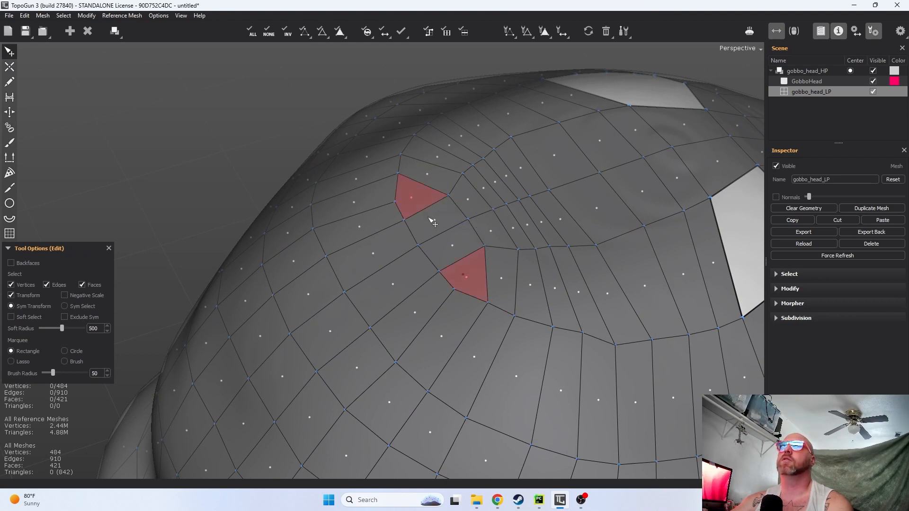
{"action": "left_click", "coordinate": [47, 284]}
{"action": "left_click_drag", "start_coordinate": [467, 220], "coordinate": [452, 227]}
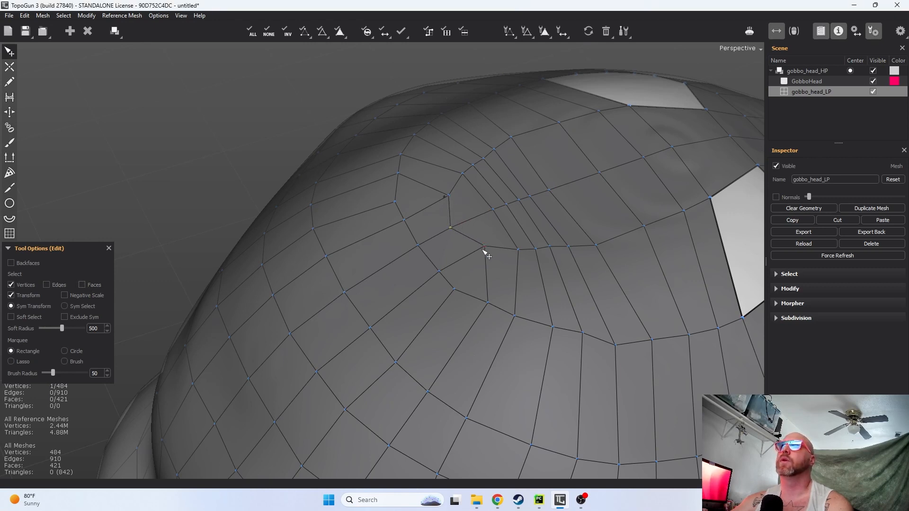
{"action": "left_click_drag", "start_coordinate": [487, 244], "coordinate": [471, 253]}
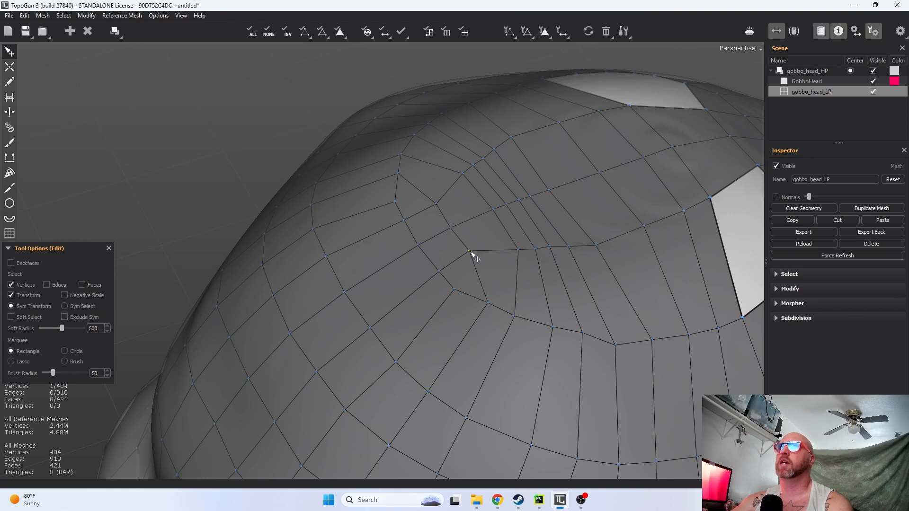
{"action": "left_click_drag", "start_coordinate": [496, 211], "coordinate": [481, 215]}
{"action": "left_click_drag", "start_coordinate": [516, 250], "coordinate": [495, 249]}
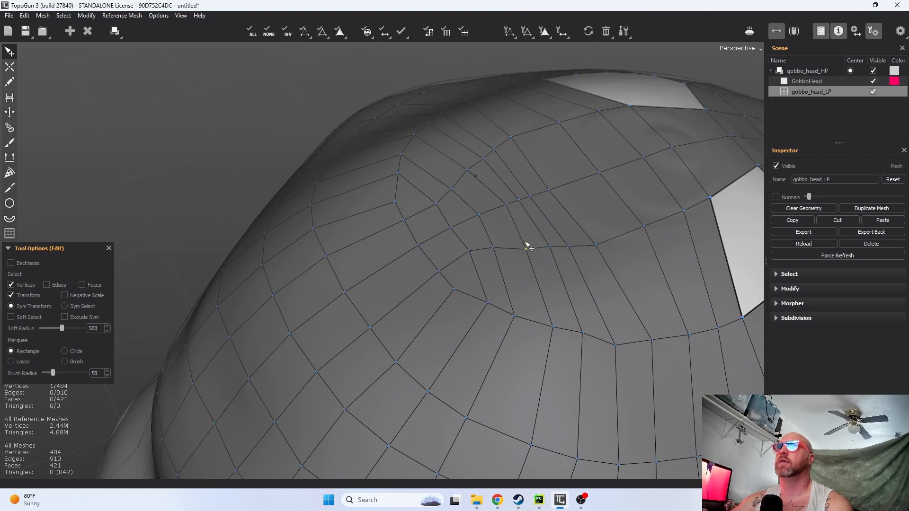
- Even out the vertex spacing along the midline and the adjacent side row of the newly filled front columns
{"action": "scroll", "coordinate": [525, 245], "scroll_direction": "down", "scroll_amount": 3}
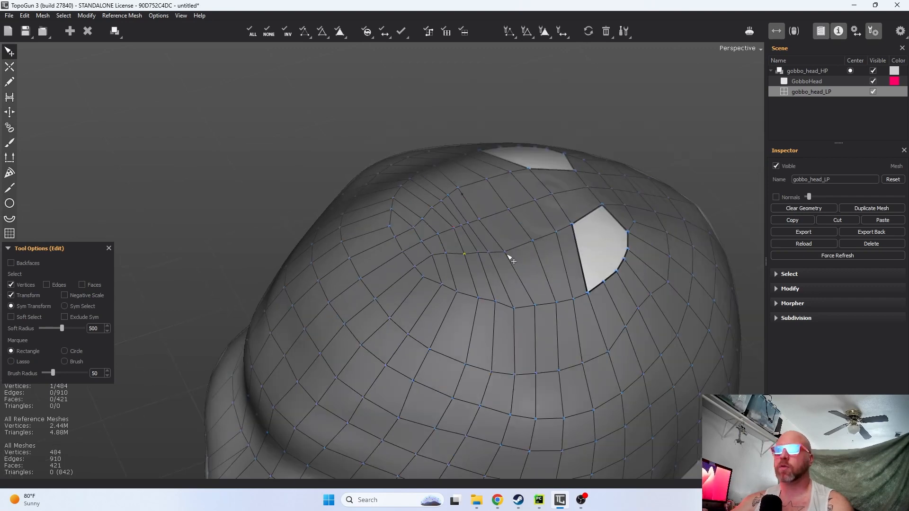
{"action": "scroll", "coordinate": [473, 271], "scroll_direction": "up", "scroll_amount": 5}
{"action": "scroll", "coordinate": [544, 229], "scroll_direction": "down", "scroll_amount": 2}
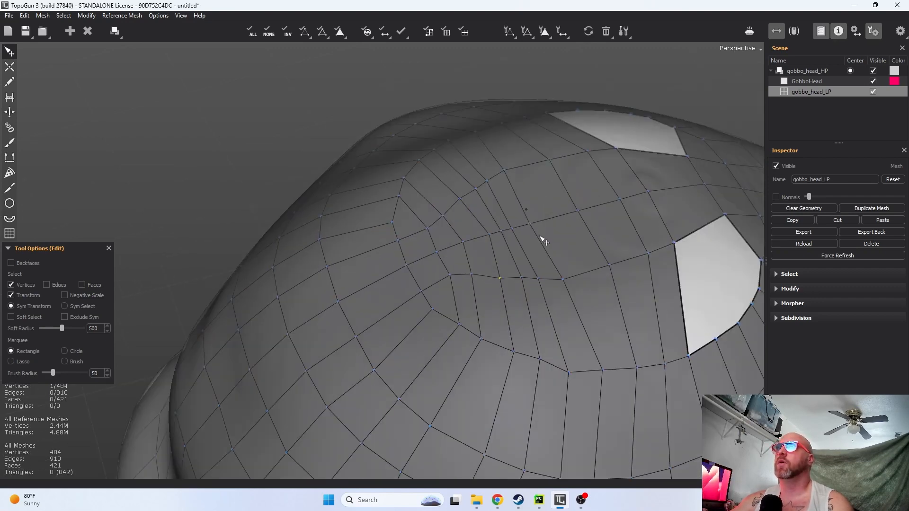
{"action": "middle_click_drag", "start_coordinate": [542, 236], "coordinate": [488, 250], "text": "alt"}
{"action": "left_click_drag", "start_coordinate": [481, 255], "coordinate": [503, 250]}
{"action": "mouse_move", "coordinate": [511, 314]}
{"action": "left_mouse_down"}
{"action": "mouse_move", "coordinate": [530, 303]}
{"action": "mouse_move", "coordinate": [505, 304]}
{"action": "left_mouse_up"}
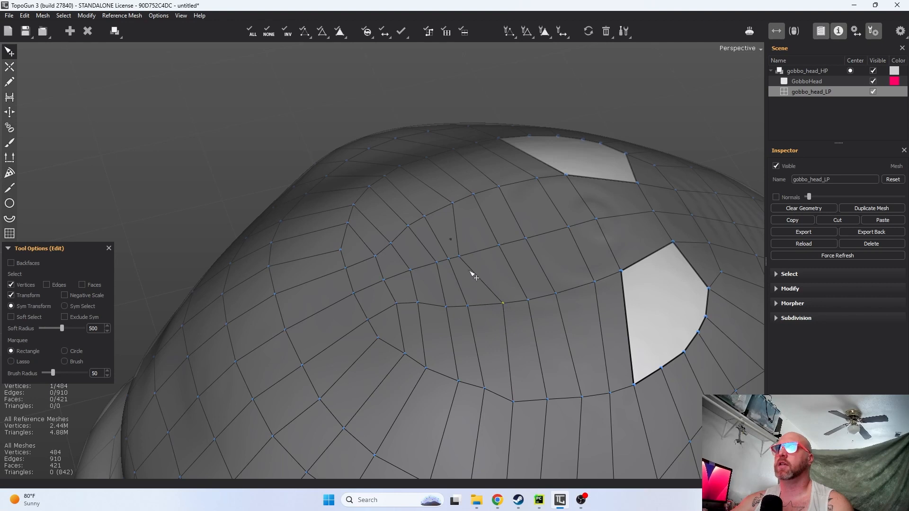
{"action": "mouse_move", "coordinate": [463, 259]}
{"action": "left_mouse_down"}
{"action": "mouse_move", "coordinate": [484, 254]}
{"action": "mouse_move", "coordinate": [465, 259]}
{"action": "left_mouse_up"}
{"action": "left_click_drag", "start_coordinate": [469, 308], "coordinate": [448, 304]}
{"action": "left_click_drag", "start_coordinate": [537, 384], "coordinate": [496, 303], "text": "alt"}
{"action": "left_click", "coordinate": [494, 228]}
{"action": "left_click_drag", "start_coordinate": [470, 229], "coordinate": [464, 223]}
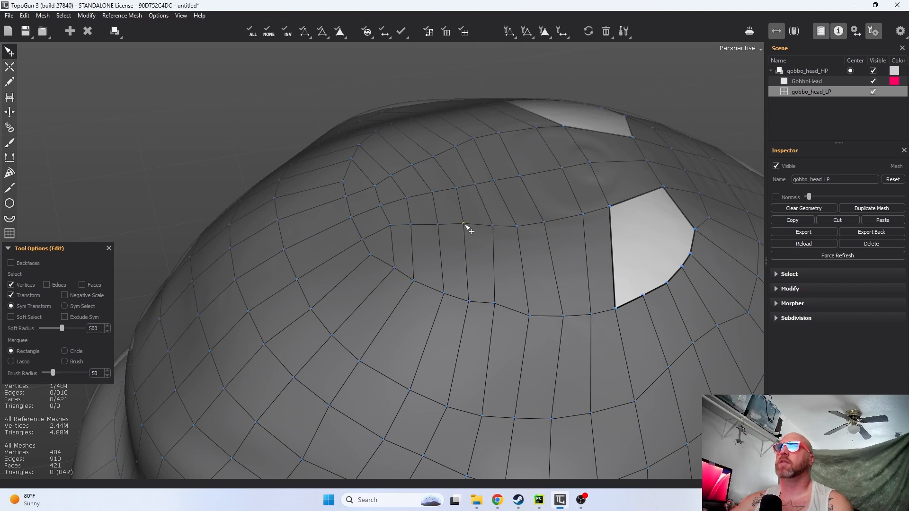
- Smooth and respace the vertices along the former crown border row beside the filled columns, up to the rear gap's front corner
{"action": "left_click", "coordinate": [471, 302]}
{"action": "left_click_drag", "start_coordinate": [446, 294], "coordinate": [438, 291]}
{"action": "left_click_drag", "start_coordinate": [394, 269], "coordinate": [497, 300]}
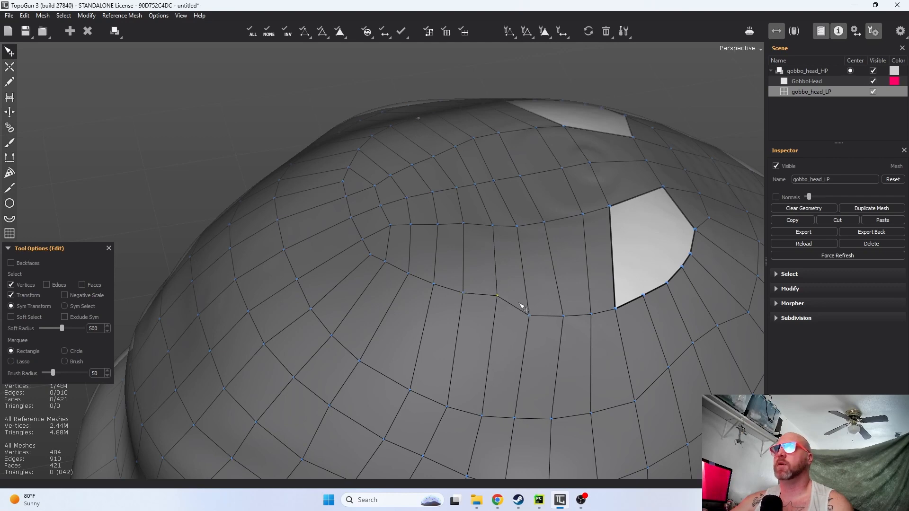
{"action": "mouse_move", "coordinate": [533, 323]}
{"action": "left_mouse_down"}
{"action": "mouse_move", "coordinate": [535, 309]}
{"action": "mouse_move", "coordinate": [567, 306]}
{"action": "mouse_move", "coordinate": [533, 307]}
{"action": "mouse_move", "coordinate": [512, 323]}
{"action": "mouse_move", "coordinate": [516, 310]}
{"action": "mouse_move", "coordinate": [544, 314]}
{"action": "left_mouse_up"}
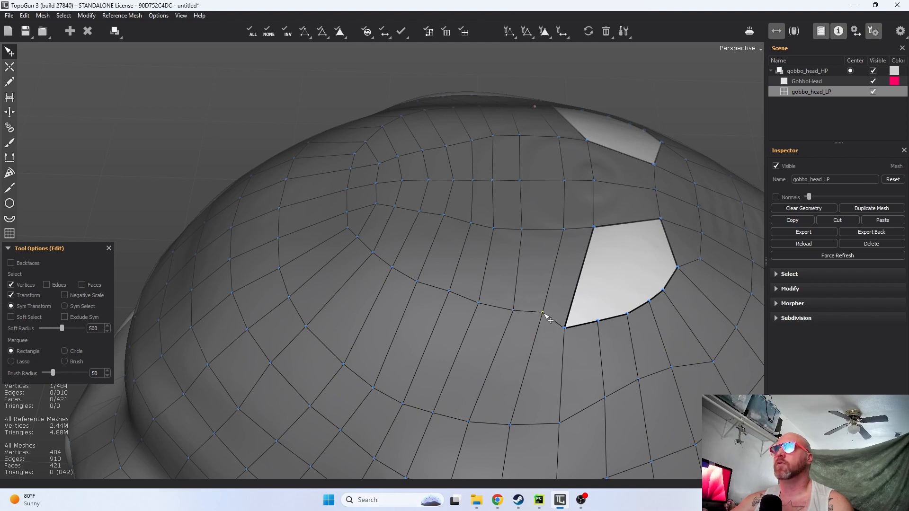
{"action": "left_click_drag", "start_coordinate": [522, 228], "coordinate": [528, 232]}
{"action": "left_click_drag", "start_coordinate": [564, 327], "coordinate": [576, 312]}
- Adjust the rear corner vertices of the remaining crown gap and the vertex in the row below it
{"action": "left_click_drag", "start_coordinate": [632, 267], "coordinate": [589, 234], "text": "alt"}
{"action": "scroll", "coordinate": [529, 265], "scroll_direction": "down", "scroll_amount": 2}
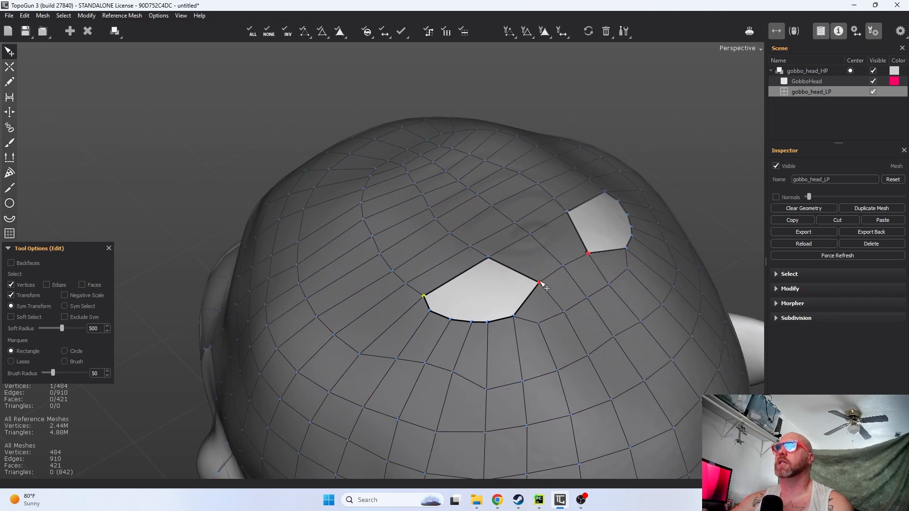
{"action": "left_click_drag", "start_coordinate": [541, 285], "coordinate": [569, 272]}
{"action": "mouse_move", "coordinate": [537, 324]}
{"action": "left_mouse_down"}
{"action": "mouse_move", "coordinate": [549, 318]}
{"action": "mouse_move", "coordinate": [531, 315]}
{"action": "left_mouse_up"}
{"action": "left_click_drag", "start_coordinate": [490, 394], "coordinate": [528, 380]}
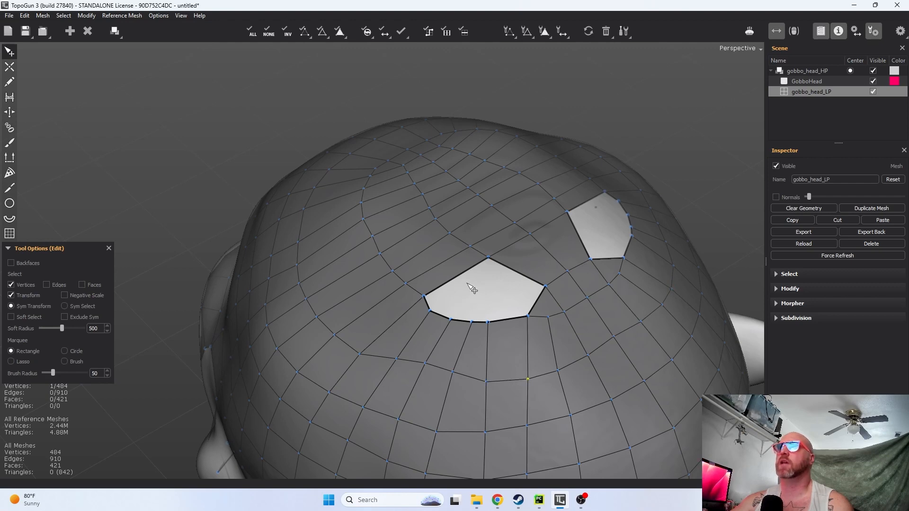
- Use the Create tool to run an edge from the rear crown gap's lower border vertex across the midline row, filling the rearmost column
{"action": "scroll", "coordinate": [466, 284], "scroll_direction": "down", "scroll_amount": 2}
{"action": "left_click_drag", "start_coordinate": [459, 303], "coordinate": [490, 311], "text": "alt"}
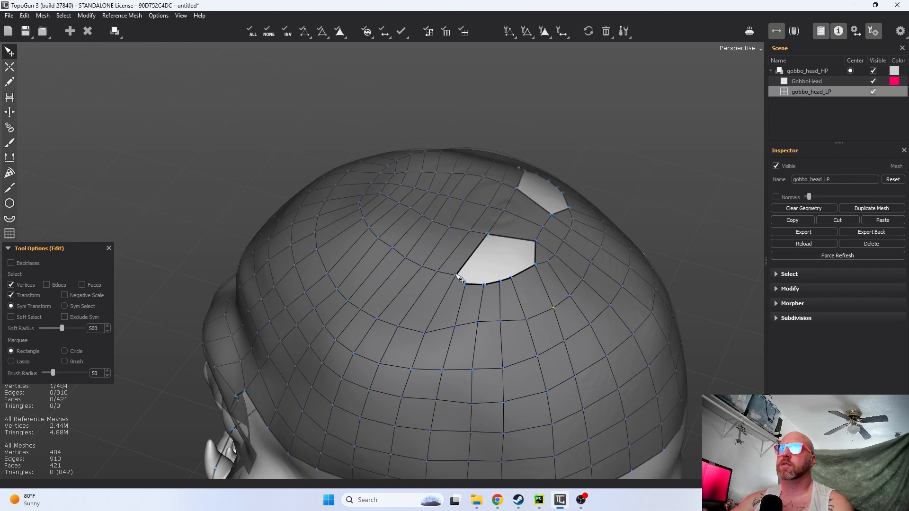
{"action": "left_click_drag", "start_coordinate": [520, 284], "coordinate": [532, 238], "text": "alt"}
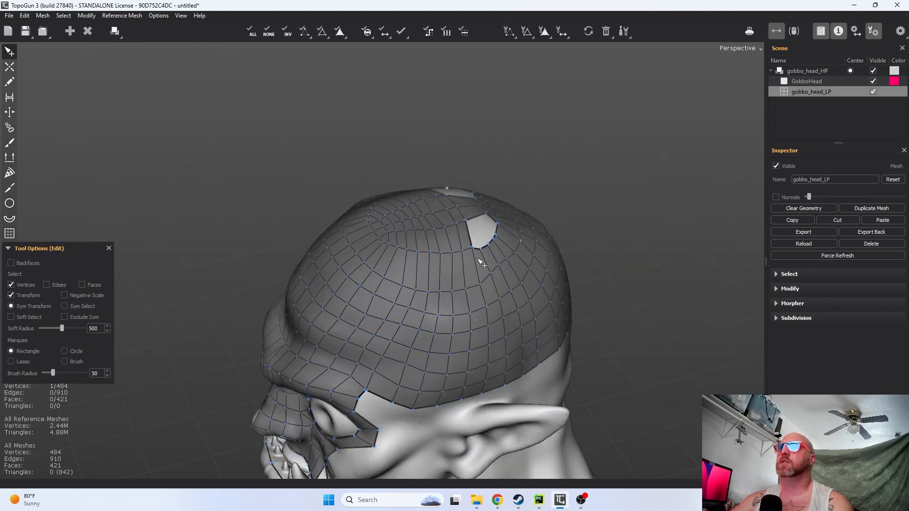
{"action": "left_click_drag", "start_coordinate": [441, 244], "coordinate": [547, 268], "text": "alt"}
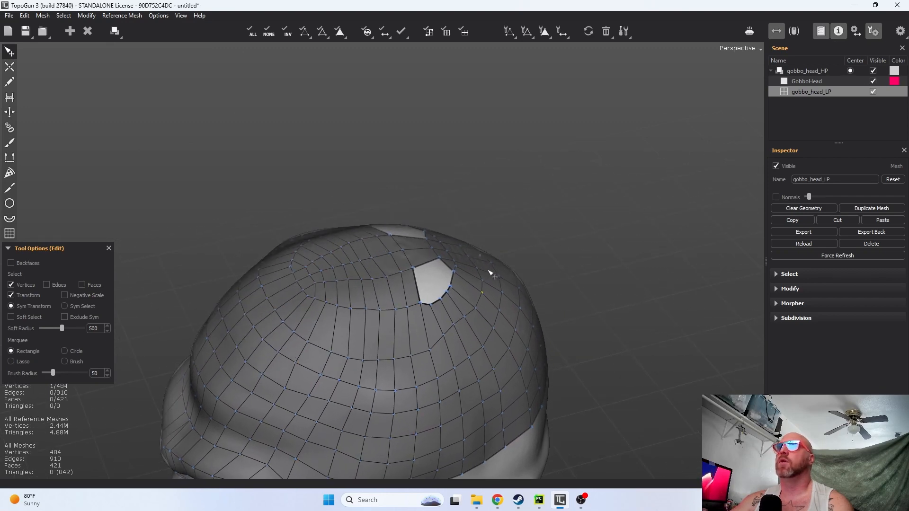
{"action": "left_click", "coordinate": [9, 67]}
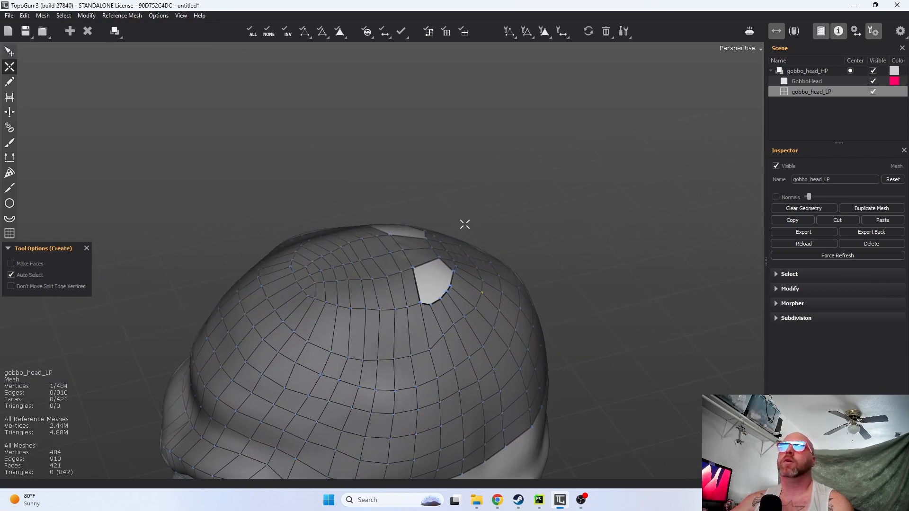
{"action": "left_click_drag", "start_coordinate": [464, 220], "coordinate": [456, 246], "text": "alt"}
{"action": "scroll", "coordinate": [456, 246], "scroll_direction": "up", "scroll_amount": 6}
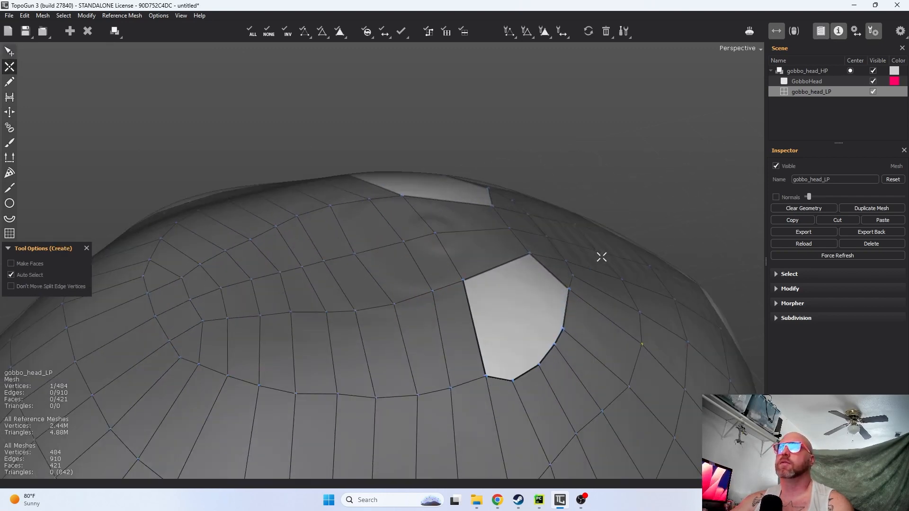
{"action": "left_click_drag", "start_coordinate": [517, 257], "coordinate": [566, 268], "text": "alt"}
{"action": "left_click", "coordinate": [488, 413]}
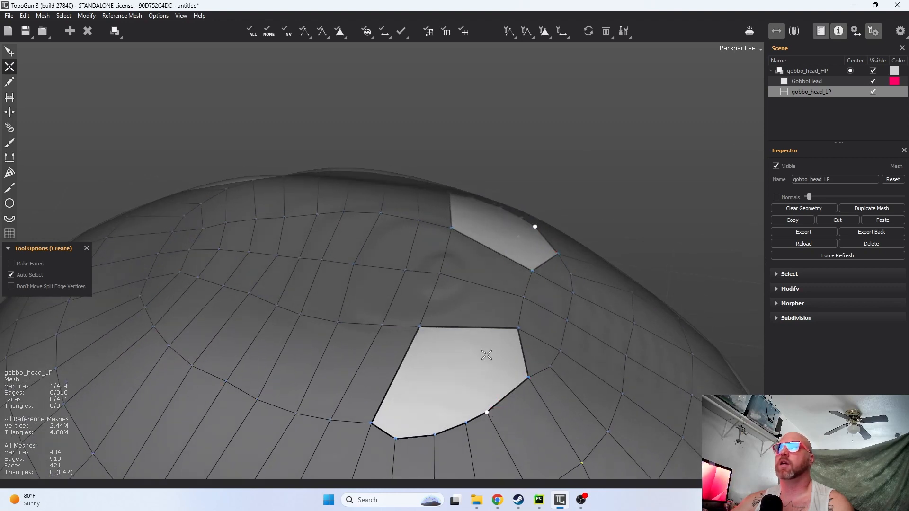
{"action": "left_click", "coordinate": [494, 329]}
{"action": "left_click", "coordinate": [502, 288]}
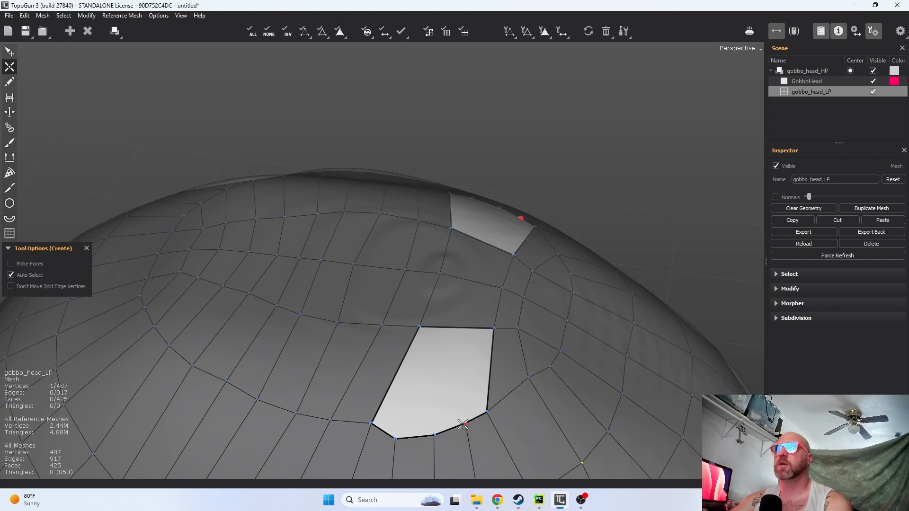
- Connect the three remaining lower border vertices across the midline to close the rest of the crown gap with quad columns
{"action": "left_click", "coordinate": [472, 327]}
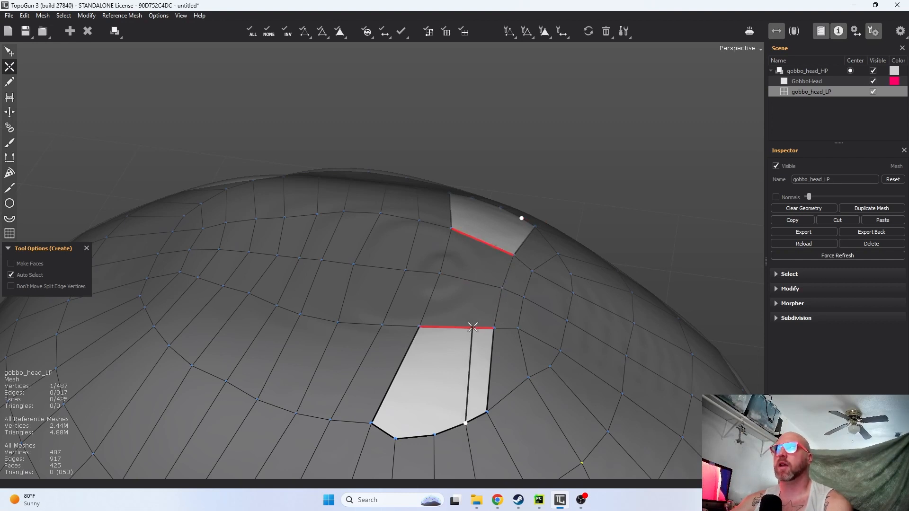
{"action": "left_click", "coordinate": [480, 280]}
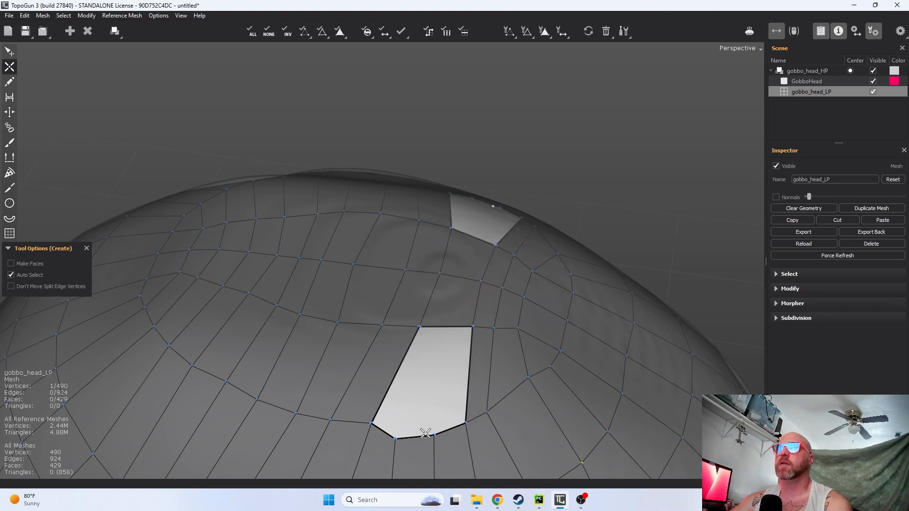
{"action": "left_click", "coordinate": [449, 326]}
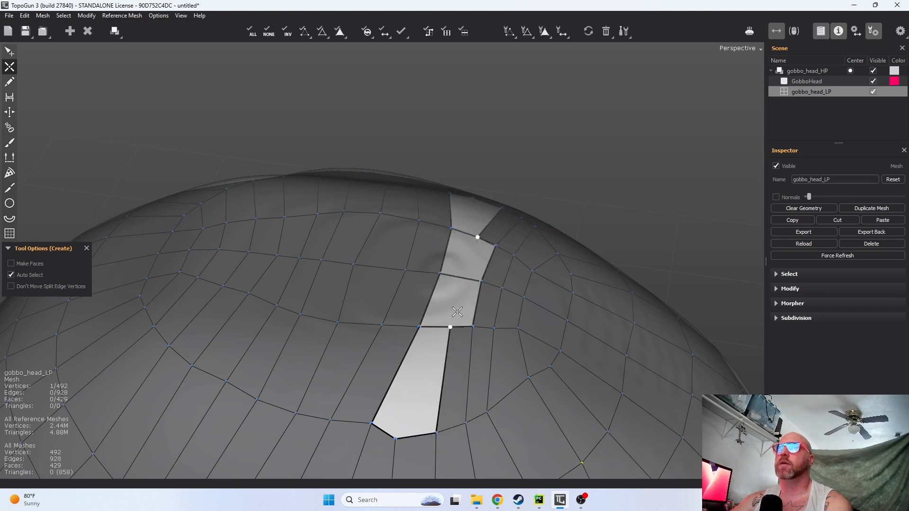
{"action": "left_click", "coordinate": [464, 279]}
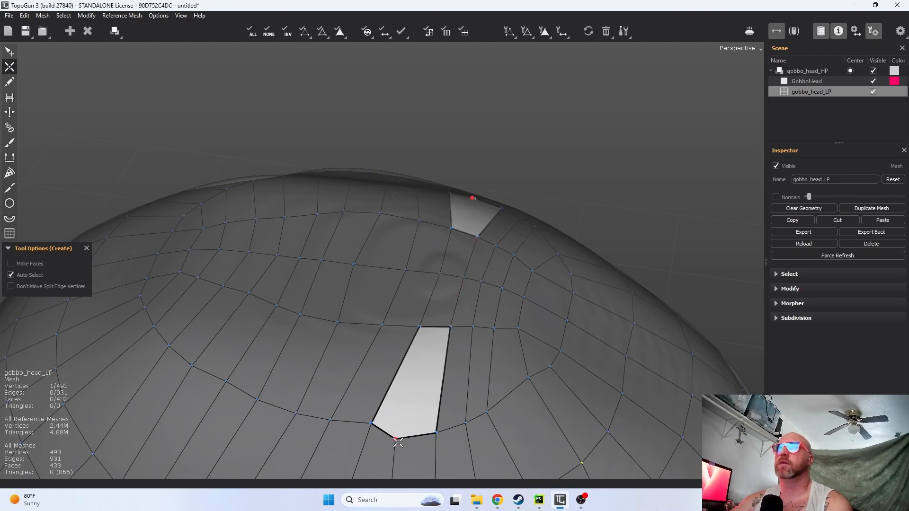
{"action": "left_click", "coordinate": [432, 326]}
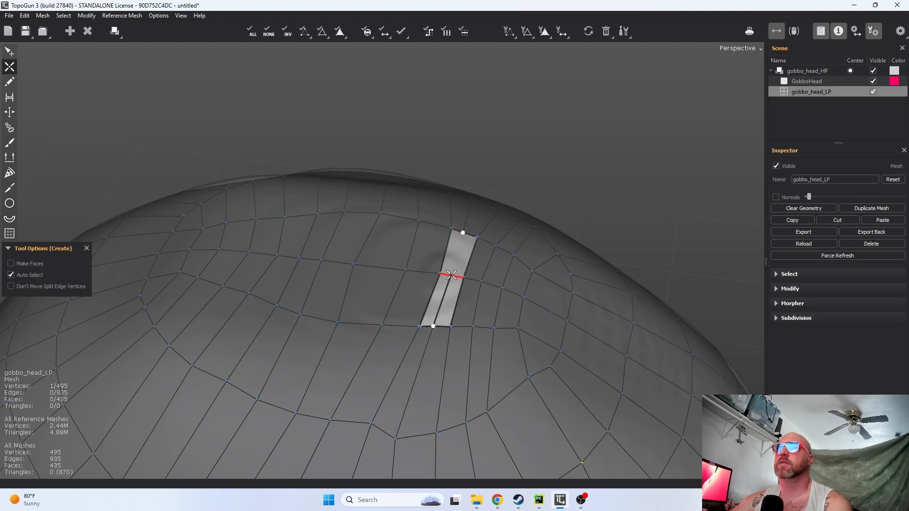
{"action": "left_click", "coordinate": [451, 275]}
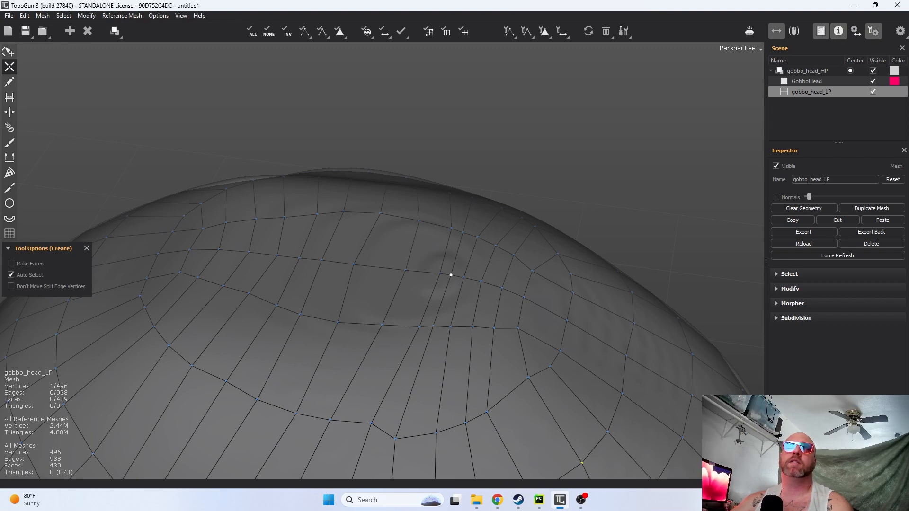
- Smooth and respace the vertices along the lower border row of the newly filled rear columns with the Edit tool
{"action": "left_click", "coordinate": [8, 51]}
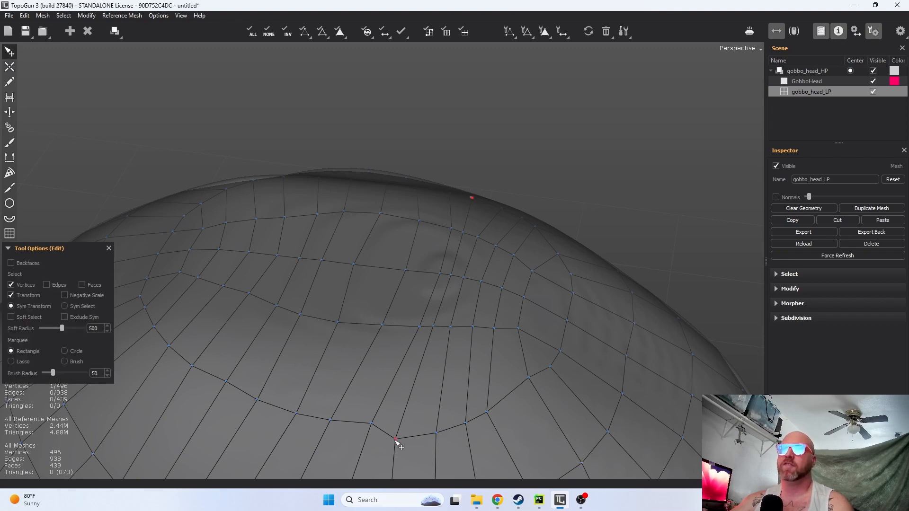
{"action": "left_click_drag", "start_coordinate": [394, 438], "coordinate": [507, 393]}
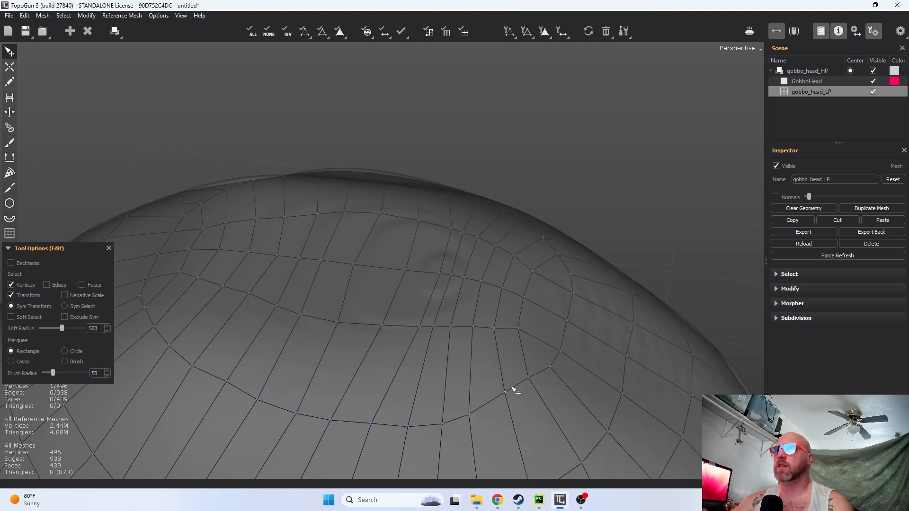
{"action": "left_click_drag", "start_coordinate": [551, 367], "coordinate": [479, 414]}
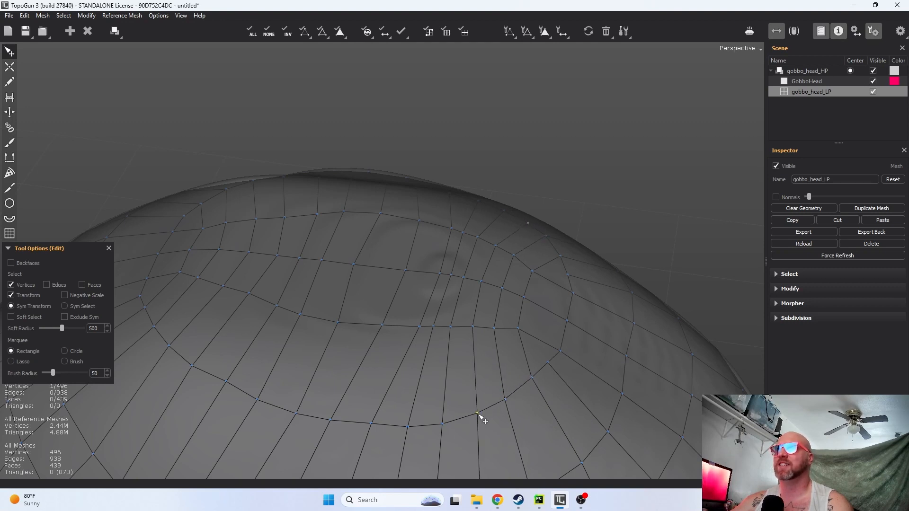
- Even out the vertex spacing along the midline and its adjacent side row across the newly filled rear columns
{"action": "left_click_drag", "start_coordinate": [420, 327], "coordinate": [367, 325]}
{"action": "mouse_move", "coordinate": [406, 272]}
{"action": "left_mouse_down"}
{"action": "mouse_move", "coordinate": [386, 271]}
{"action": "mouse_move", "coordinate": [418, 273]}
{"action": "left_mouse_up"}
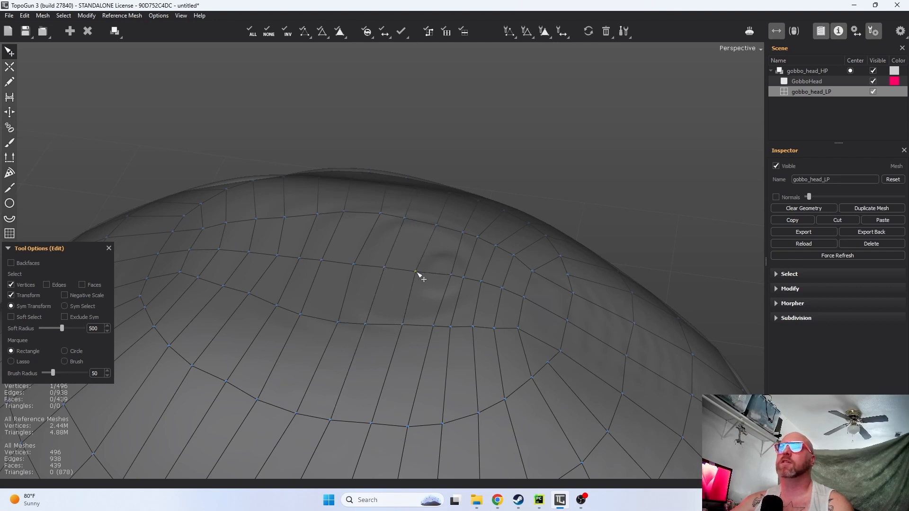
{"action": "left_click_drag", "start_coordinate": [349, 324], "coordinate": [332, 325]}
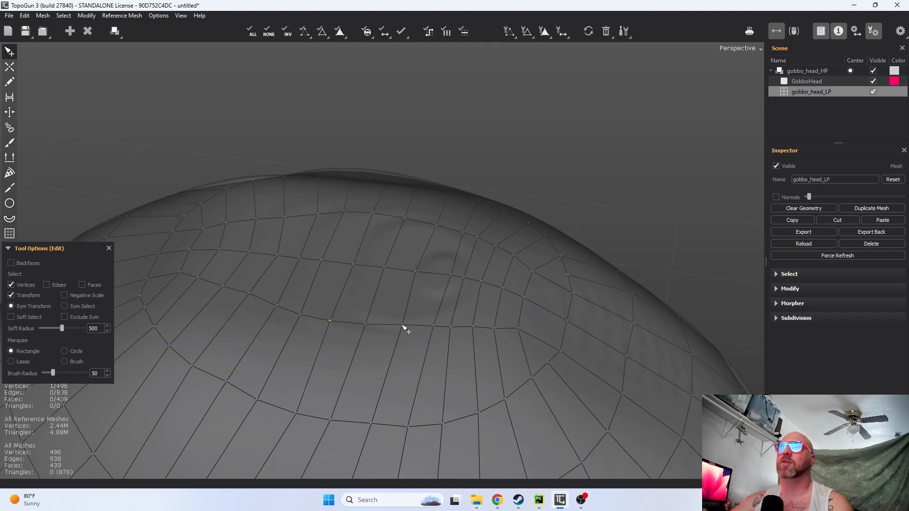
{"action": "mouse_move", "coordinate": [406, 325]}
{"action": "left_mouse_down"}
{"action": "mouse_move", "coordinate": [395, 329]}
{"action": "mouse_move", "coordinate": [423, 329]}
{"action": "left_mouse_up"}
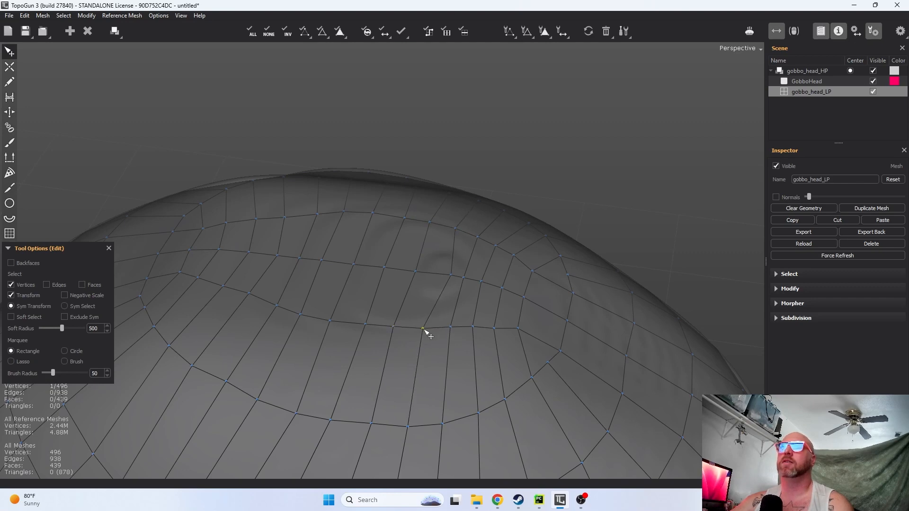
{"action": "left_click_drag", "start_coordinate": [452, 278], "coordinate": [440, 278]}
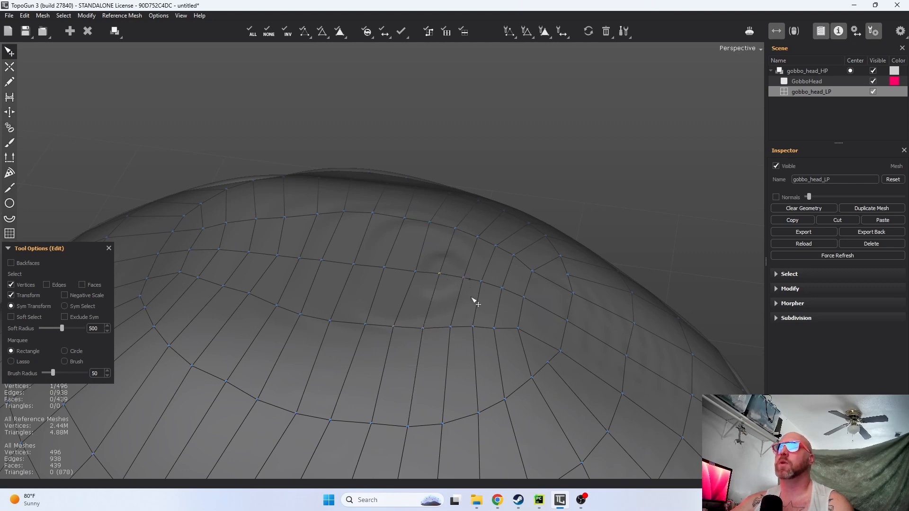
- Raise the rear vertices of the row below the former gap border toward the crown to even out the quad heights
{"action": "scroll", "coordinate": [475, 303], "scroll_direction": "down", "scroll_amount": 5}
{"action": "middle_click_drag", "start_coordinate": [453, 364], "coordinate": [444, 348]}
{"action": "left_click_drag", "start_coordinate": [437, 335], "coordinate": [425, 341]}
{"action": "middle_click_drag", "start_coordinate": [367, 354], "coordinate": [411, 341]}
{"action": "left_click_drag", "start_coordinate": [396, 337], "coordinate": [454, 307]}
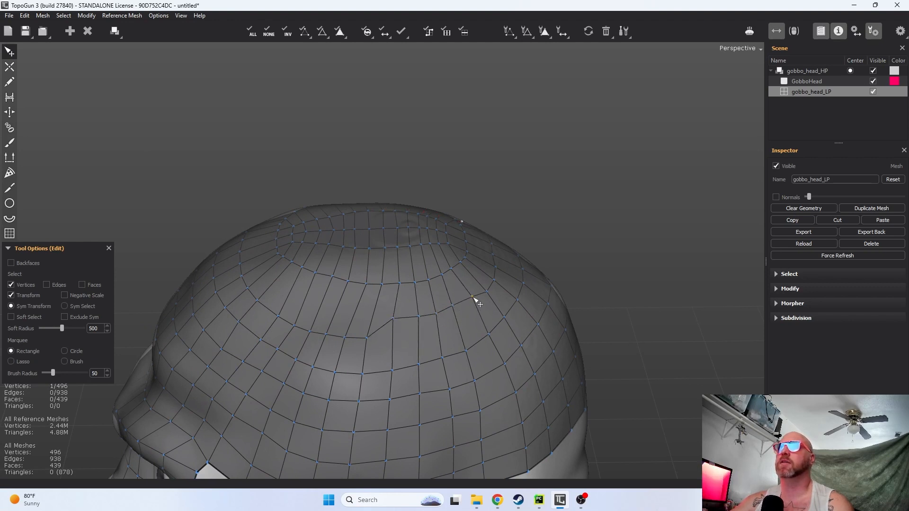
- Shift the rear side vertices of the next lower row upward and refine the row above it to match
{"action": "right_click_drag", "start_coordinate": [527, 311], "coordinate": [405, 360]}
{"action": "left_click_drag", "start_coordinate": [400, 371], "coordinate": [444, 350]}
{"action": "middle_click_drag", "start_coordinate": [470, 349], "coordinate": [497, 354]}
{"action": "left_click_drag", "start_coordinate": [445, 380], "coordinate": [491, 345]}
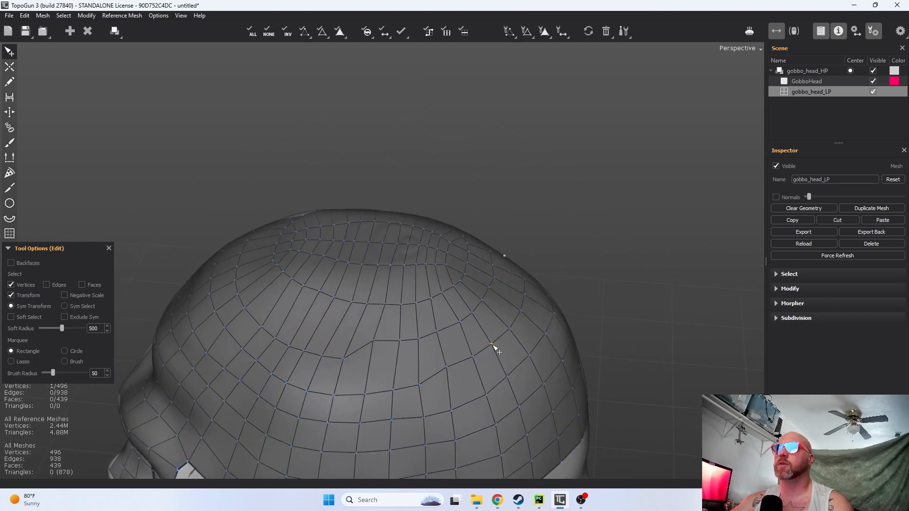
{"action": "left_click_drag", "start_coordinate": [419, 385], "coordinate": [423, 372]}
{"action": "left_click_drag", "start_coordinate": [401, 341], "coordinate": [418, 333]}
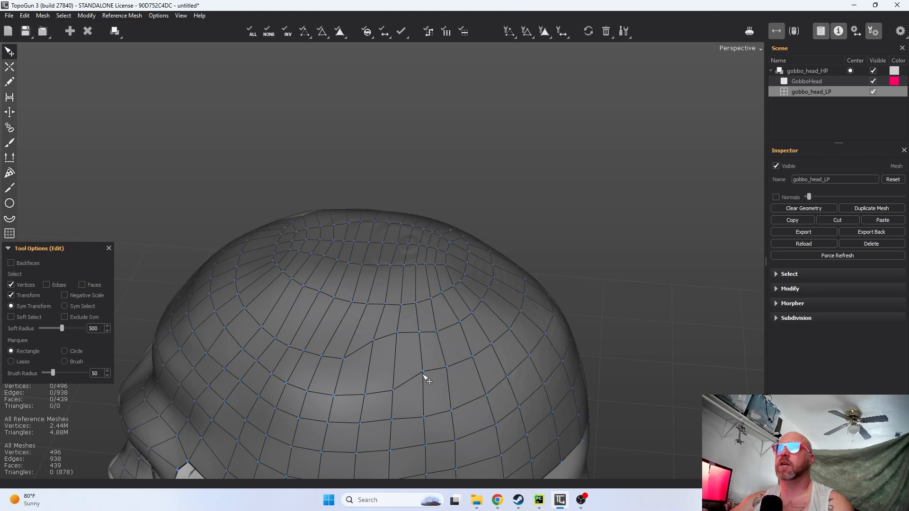
{"action": "left_click_drag", "start_coordinate": [422, 372], "coordinate": [420, 372]}
- Continue raising the vertices of both side rows forward above the ear to carry the even spacing toward the forehead
{"action": "left_click_drag", "start_coordinate": [412, 329], "coordinate": [443, 340], "text": "alt"}
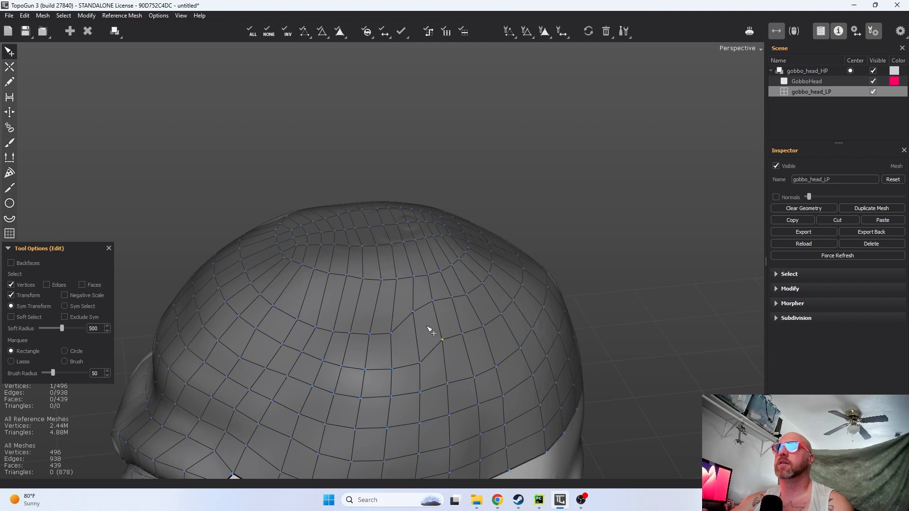
{"action": "left_click_drag", "start_coordinate": [412, 311], "coordinate": [417, 304]}
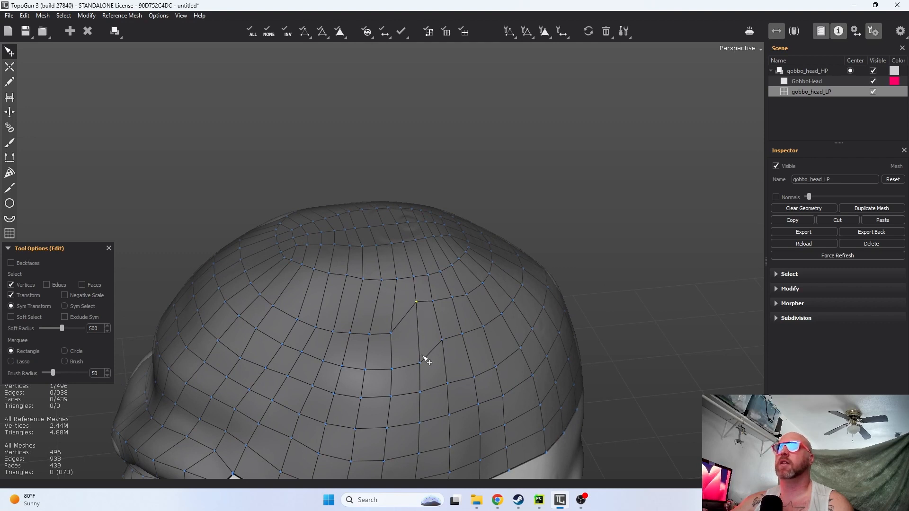
{"action": "left_click_drag", "start_coordinate": [421, 363], "coordinate": [398, 306]}
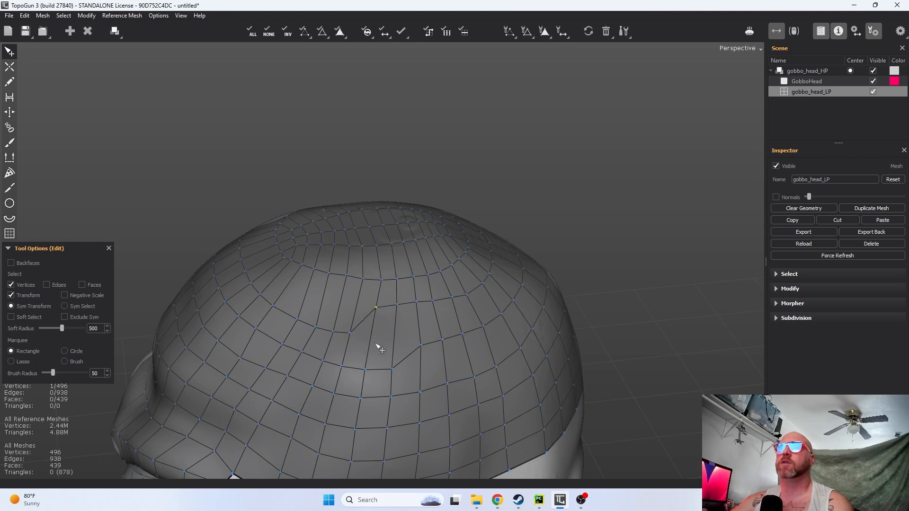
{"action": "middle_click_drag", "start_coordinate": [373, 345], "coordinate": [438, 355]}
{"action": "left_click_drag", "start_coordinate": [403, 339], "coordinate": [400, 314]}
{"action": "left_click_drag", "start_coordinate": [387, 346], "coordinate": [344, 319]}
- Raise the front vertices of the two side rows around the temple to blend them into the forehead rows
{"action": "middle_click_drag", "start_coordinate": [357, 315], "coordinate": [506, 331]}
{"action": "left_click_drag", "start_coordinate": [484, 320], "coordinate": [411, 281]}
{"action": "left_click_drag", "start_coordinate": [435, 311], "coordinate": [452, 284], "text": "alt"}
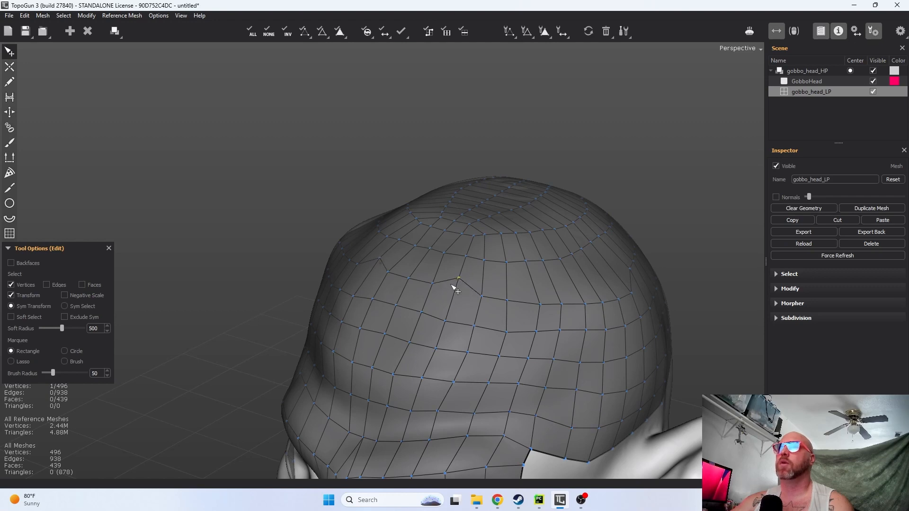
{"action": "left_click_drag", "start_coordinate": [505, 298], "coordinate": [440, 278], "text": "alt"}
{"action": "left_click_drag", "start_coordinate": [469, 299], "coordinate": [464, 283]}
{"action": "left_click_drag", "start_coordinate": [494, 308], "coordinate": [558, 300]}
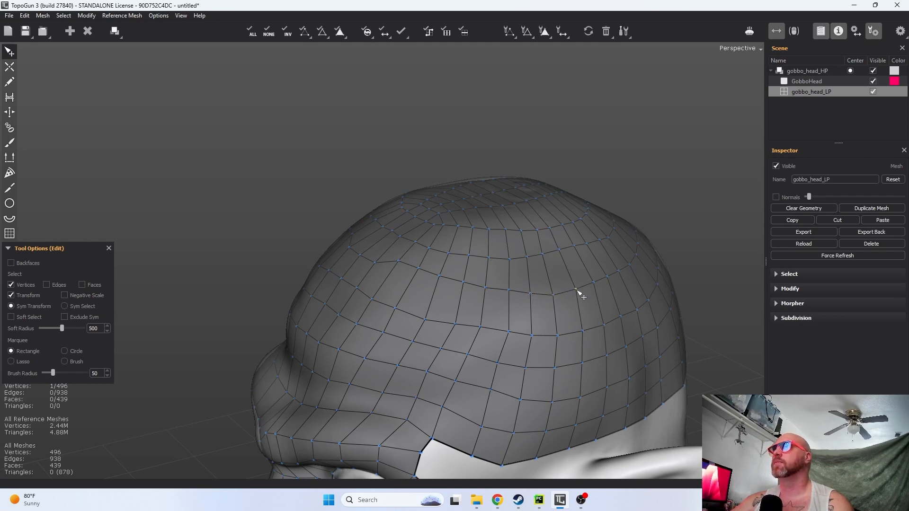
- Nudge the side row vertices and straighten the vertical column of vertices behind the ear down toward the mesh border
{"action": "right_click_drag", "start_coordinate": [603, 308], "coordinate": [497, 275]}
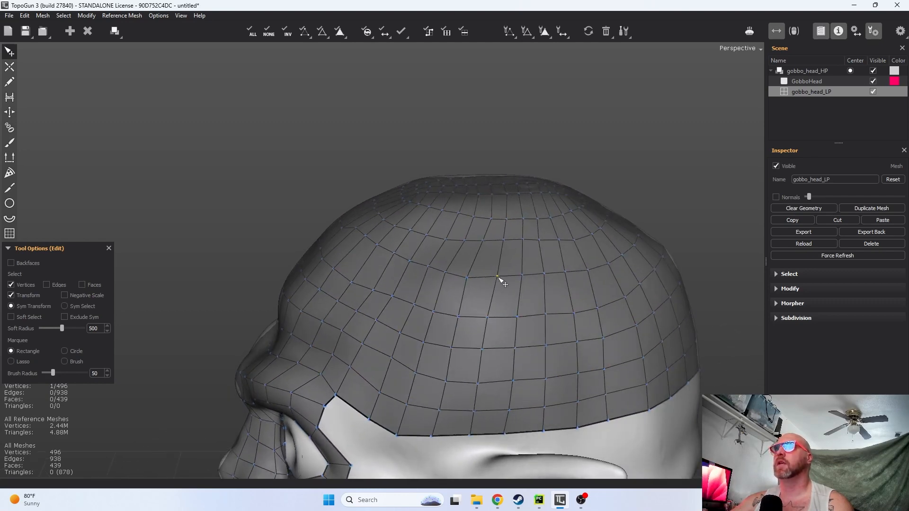
{"action": "left_click", "coordinate": [497, 277]}
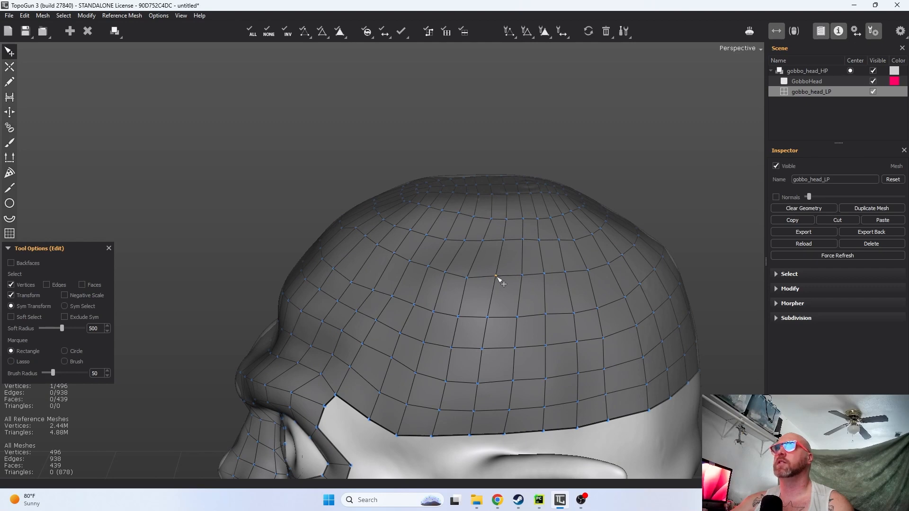
{"action": "left_click", "coordinate": [468, 278]}
{"action": "right_click_drag", "start_coordinate": [574, 308], "coordinate": [518, 301]}
{"action": "left_click_drag", "start_coordinate": [516, 299], "coordinate": [521, 264]}
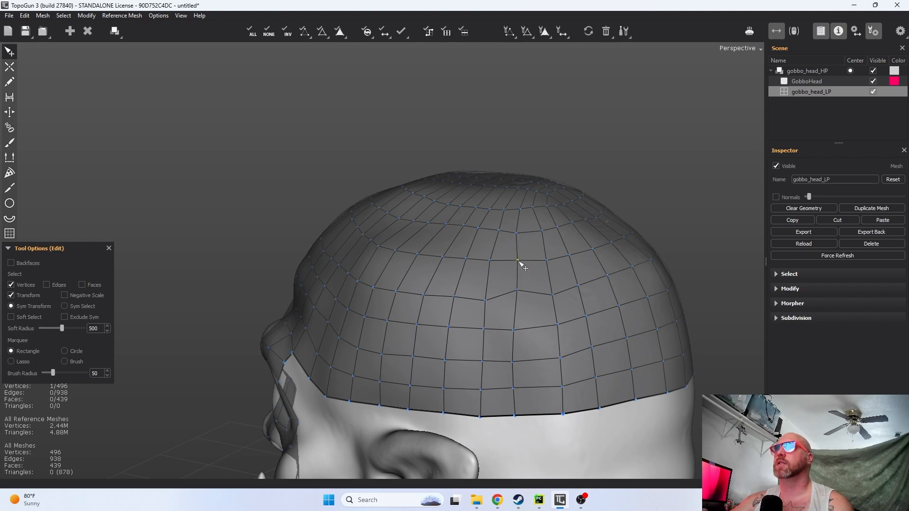
{"action": "left_click_drag", "start_coordinate": [513, 331], "coordinate": [517, 329]}
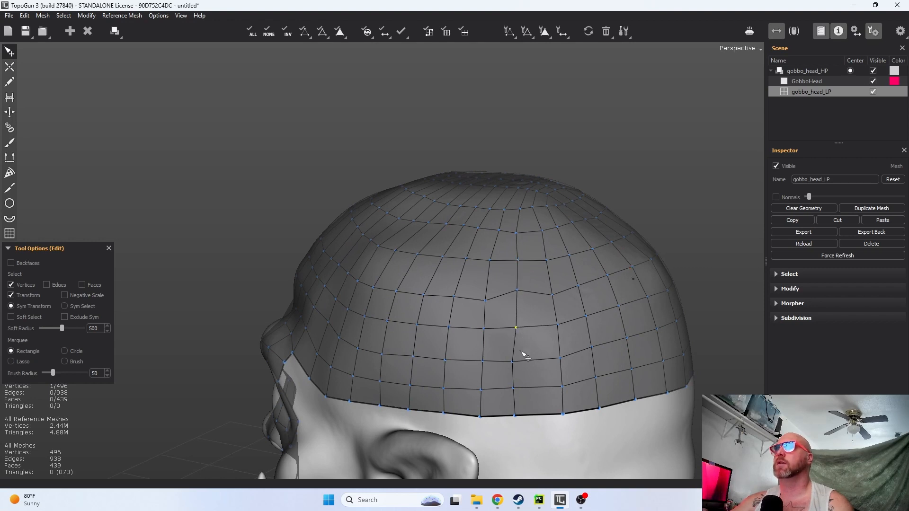
{"action": "left_click_drag", "start_coordinate": [515, 362], "coordinate": [519, 363]}
{"action": "left_click", "coordinate": [516, 389]}
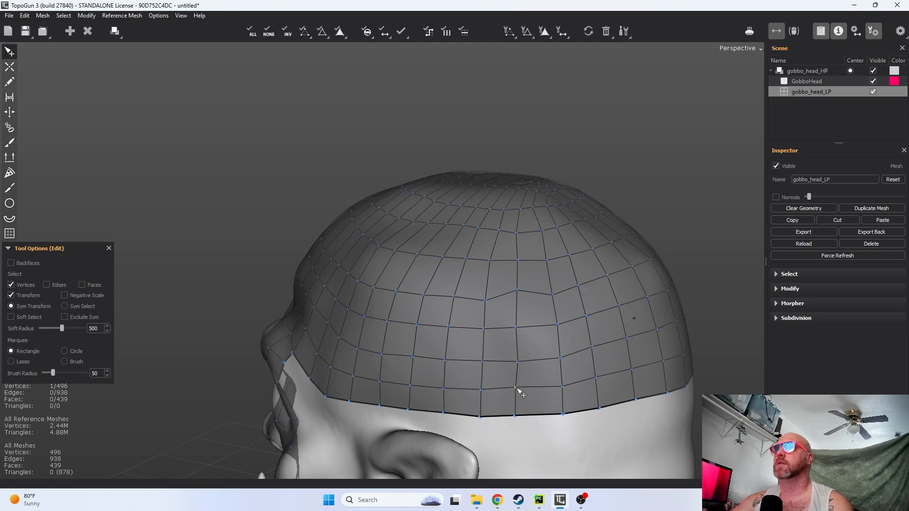
- Smooth the kinked horizontal row around the side of the head by lifting its vertices from behind the ear to the temple
{"action": "left_click_drag", "start_coordinate": [486, 304], "coordinate": [488, 294]}
{"action": "left_click_drag", "start_coordinate": [557, 298], "coordinate": [554, 291]}
{"action": "mouse_move", "coordinate": [458, 303]}
{"action": "left_mouse_down"}
{"action": "mouse_move", "coordinate": [461, 296]}
{"action": "mouse_move", "coordinate": [513, 308]}
{"action": "mouse_move", "coordinate": [465, 296]}
{"action": "mouse_move", "coordinate": [487, 319]}
{"action": "mouse_move", "coordinate": [485, 299]}
{"action": "mouse_move", "coordinate": [439, 298]}
{"action": "mouse_move", "coordinate": [482, 309]}
{"action": "mouse_move", "coordinate": [467, 290]}
{"action": "mouse_move", "coordinate": [446, 299]}
{"action": "mouse_move", "coordinate": [441, 283]}
{"action": "mouse_move", "coordinate": [420, 286]}
{"action": "mouse_move", "coordinate": [413, 277]}
{"action": "mouse_move", "coordinate": [458, 300]}
{"action": "left_mouse_up"}
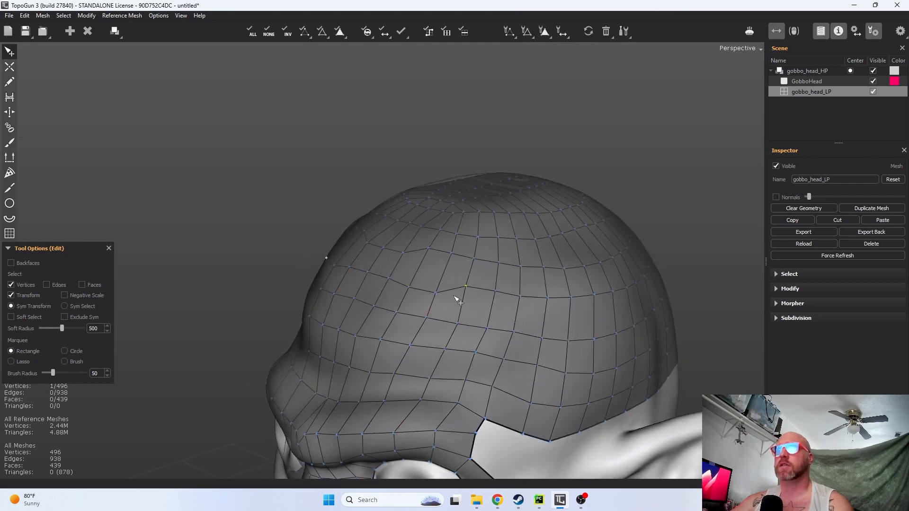
{"action": "left_click_drag", "start_coordinate": [411, 285], "coordinate": [414, 281]}
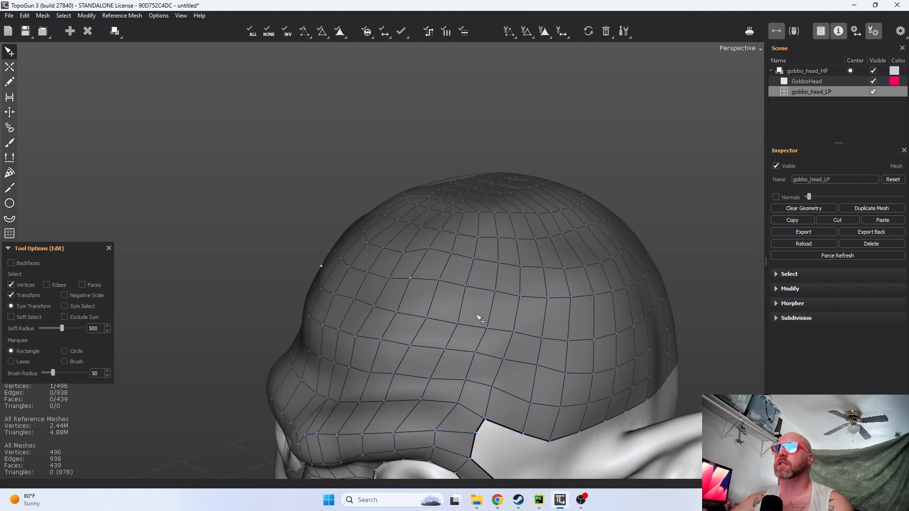
- Raise the side row vertex behind the ear slightly to level the horizontal row across the side of the cranium
{"action": "left_click_drag", "start_coordinate": [492, 291], "coordinate": [421, 251], "text": "alt"}
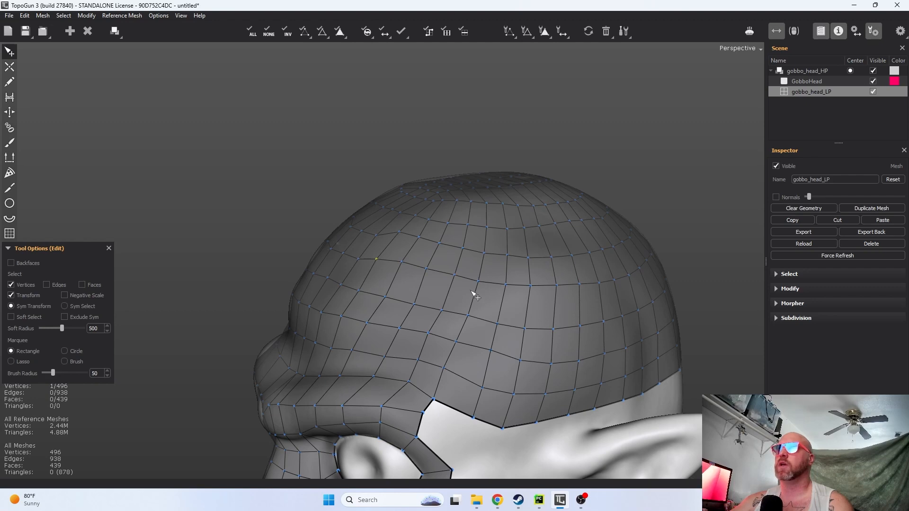
{"action": "left_click_drag", "start_coordinate": [510, 324], "coordinate": [417, 306], "text": "alt"}
{"action": "left_click_drag", "start_coordinate": [570, 304], "coordinate": [514, 325], "text": "alt"}
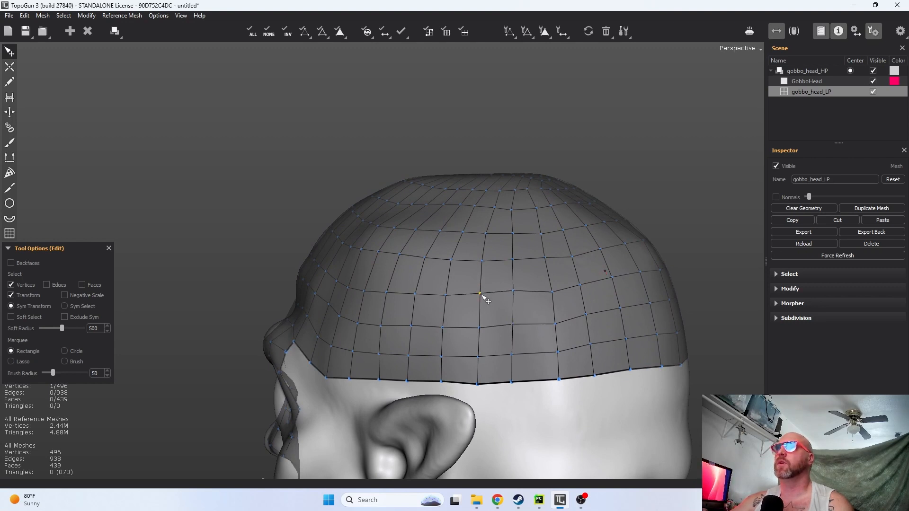
{"action": "left_click", "coordinate": [551, 291]}
{"action": "left_click_drag", "start_coordinate": [552, 292], "coordinate": [551, 288]}
- Straighten the vertical column behind the ear by shifting its lower vertices down to the mesh border
{"action": "middle_click_drag", "start_coordinate": [610, 301], "coordinate": [530, 271]}
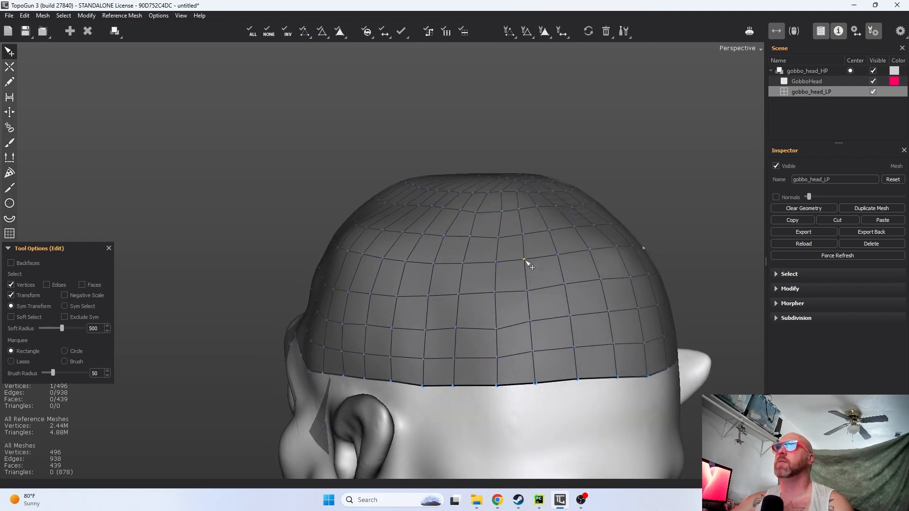
{"action": "left_click", "coordinate": [494, 327]}
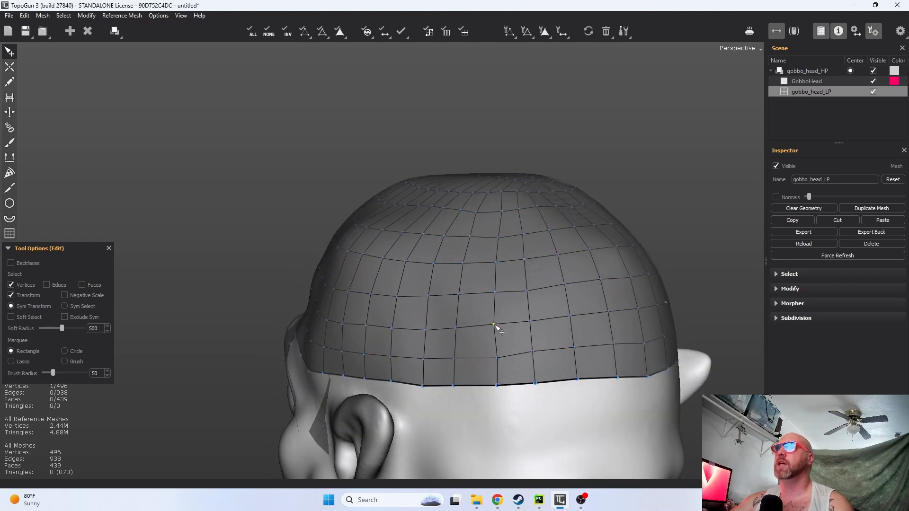
{"action": "left_click", "coordinate": [498, 358]}
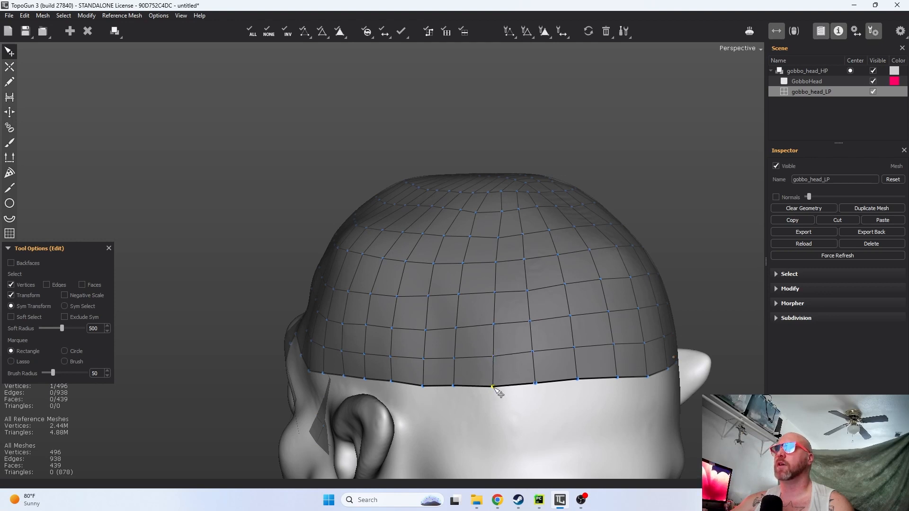
{"action": "middle_click_drag", "start_coordinate": [503, 389], "coordinate": [525, 379]}
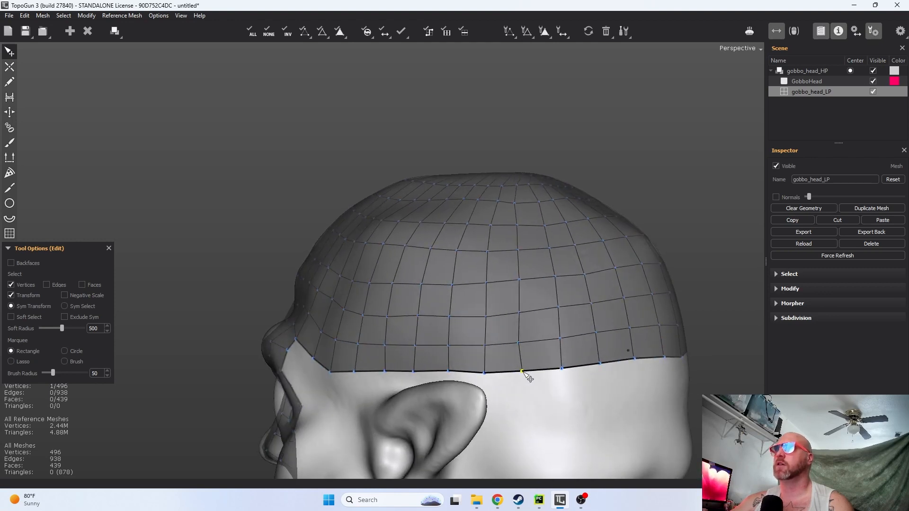
{"action": "middle_click_drag", "start_coordinate": [502, 353], "coordinate": [631, 345]}
{"action": "scroll", "coordinate": [504, 284], "scroll_direction": "down", "scroll_amount": 2}
{"action": "middle_click_drag", "start_coordinate": [504, 286], "coordinate": [498, 383]}
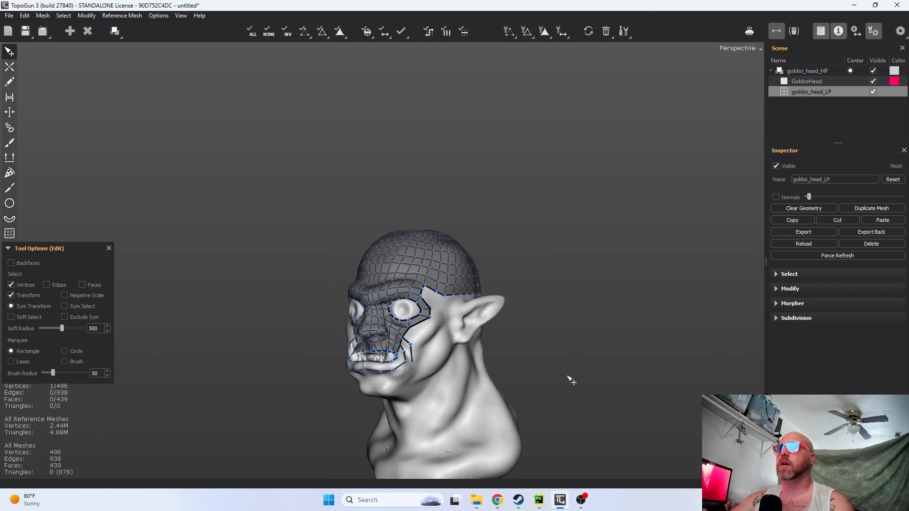
{"action": "left_click", "coordinate": [583, 502]}
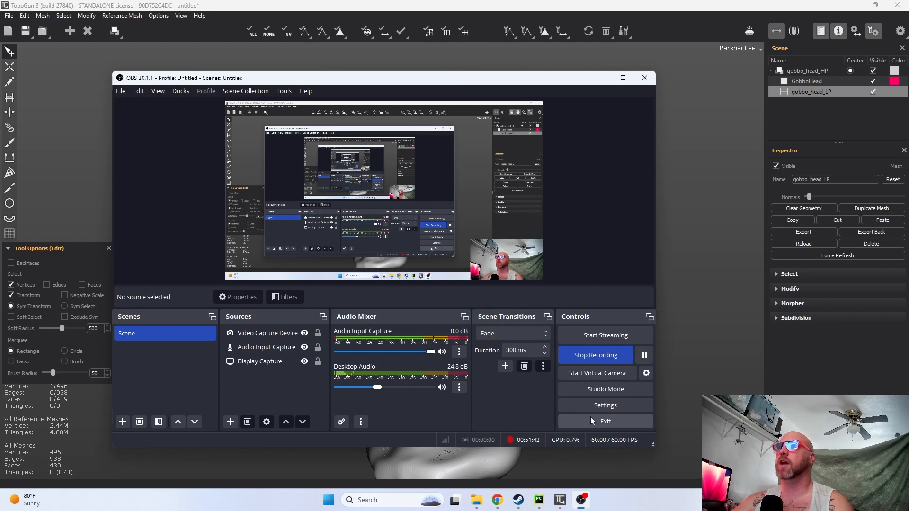
{"action": "left_click", "coordinate": [645, 355]}
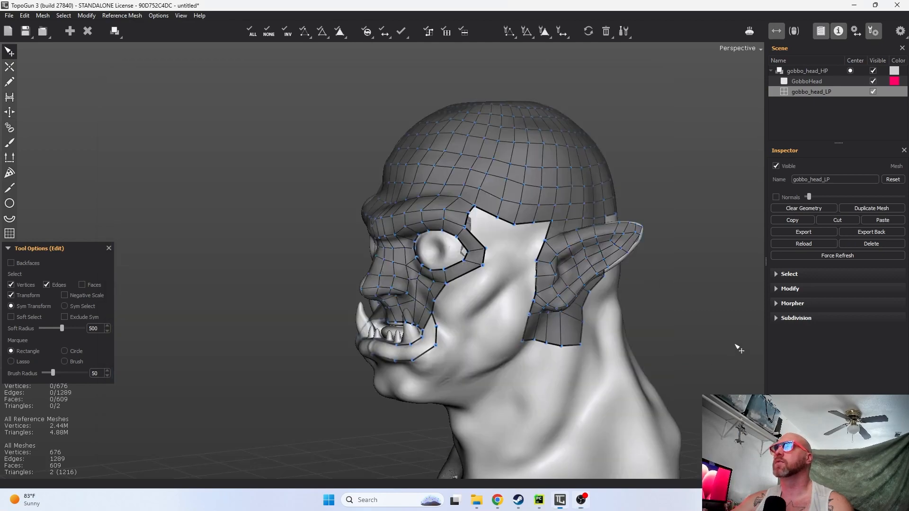
{"action": "left_click_drag", "start_coordinate": [739, 350], "coordinate": [633, 477], "text": "alt"}
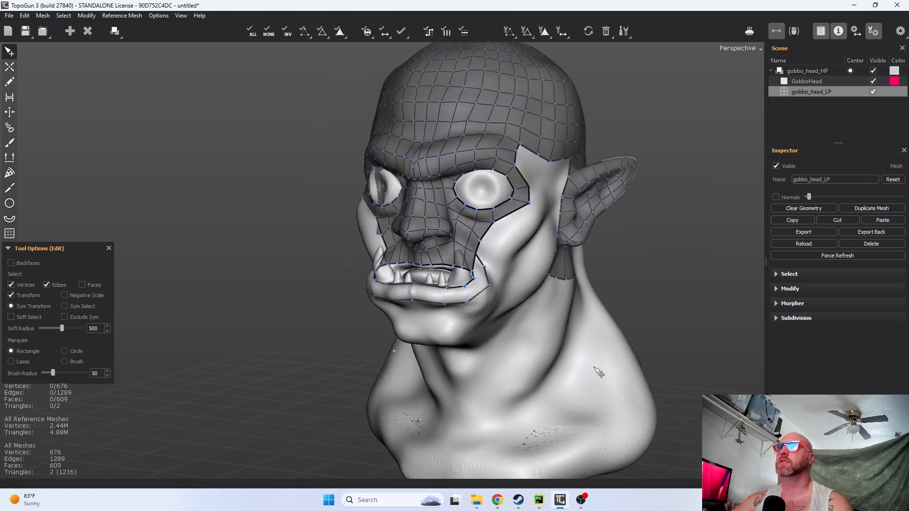
{"action": "left_click", "coordinate": [581, 500]}
{"action": "left_click", "coordinate": [643, 355]}
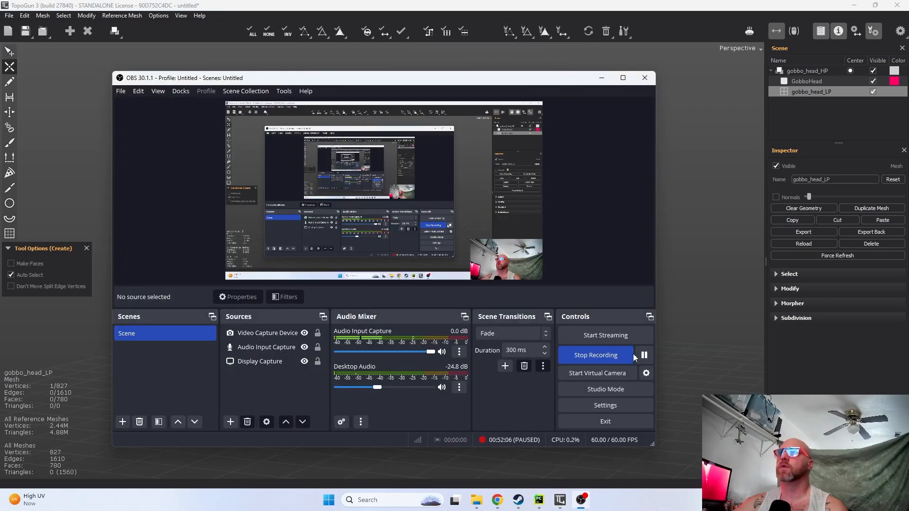
{"action": "left_click", "coordinate": [714, 202]}
{"action": "left_click_drag", "start_coordinate": [611, 264], "coordinate": [629, 282], "text": "alt"}
{"action": "right_click_drag", "start_coordinate": [563, 257], "coordinate": [657, 279], "text": "alt"}
{"action": "left_click_drag", "start_coordinate": [657, 278], "coordinate": [569, 276], "text": "alt"}
{"action": "right_click_drag", "start_coordinate": [629, 285], "coordinate": [608, 299], "text": "alt"}
{"action": "left_click_drag", "start_coordinate": [608, 298], "coordinate": [645, 339], "text": "alt"}
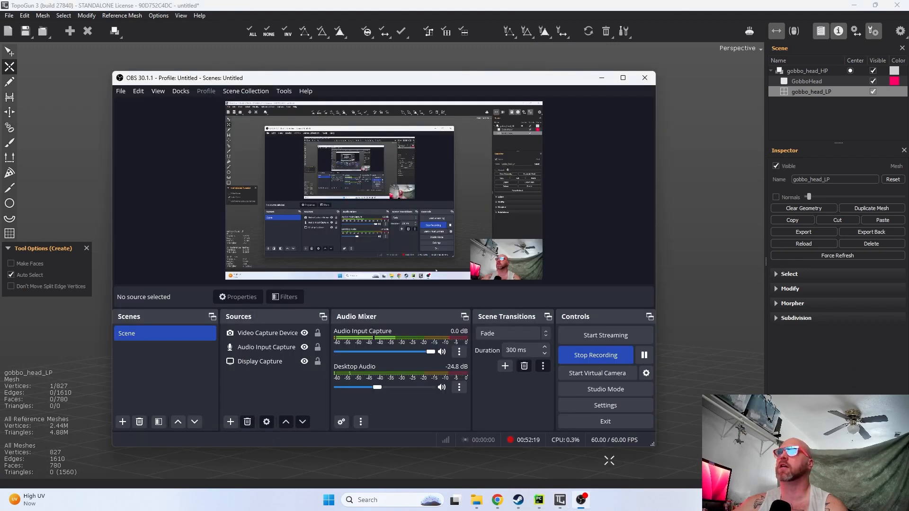
{"action": "left_click", "coordinate": [644, 355]}
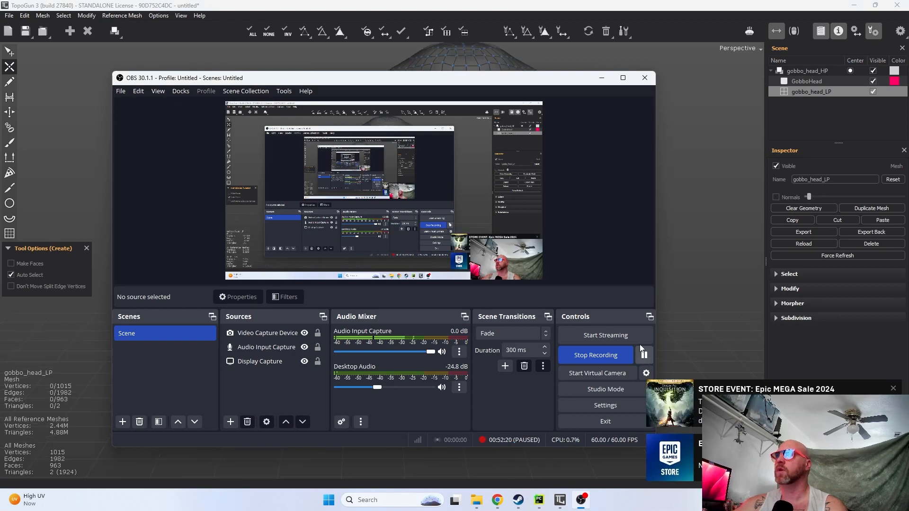
{"action": "left_click", "coordinate": [609, 6]}
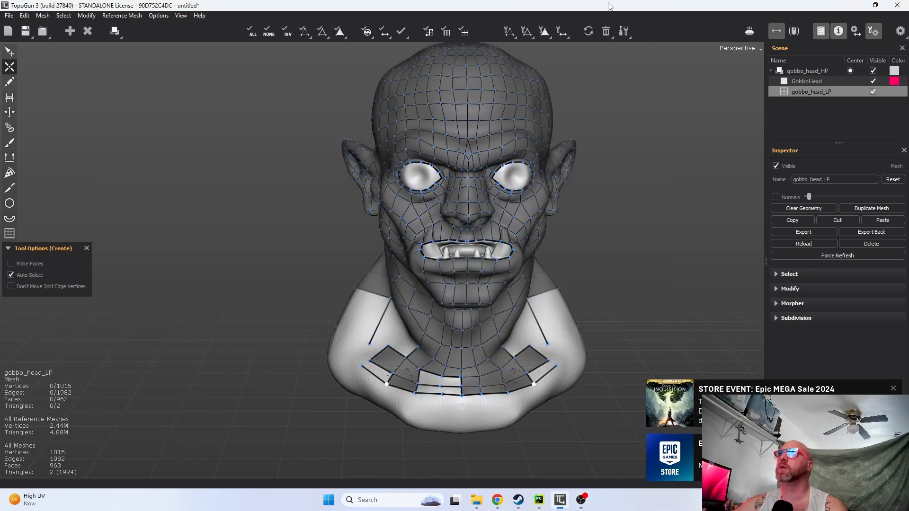
- Examine the low-poly mesh around the face, ears, neck and unfinished collar patches from the front and both sides
{"action": "left_click_drag", "start_coordinate": [574, 251], "coordinate": [613, 323], "text": "alt"}
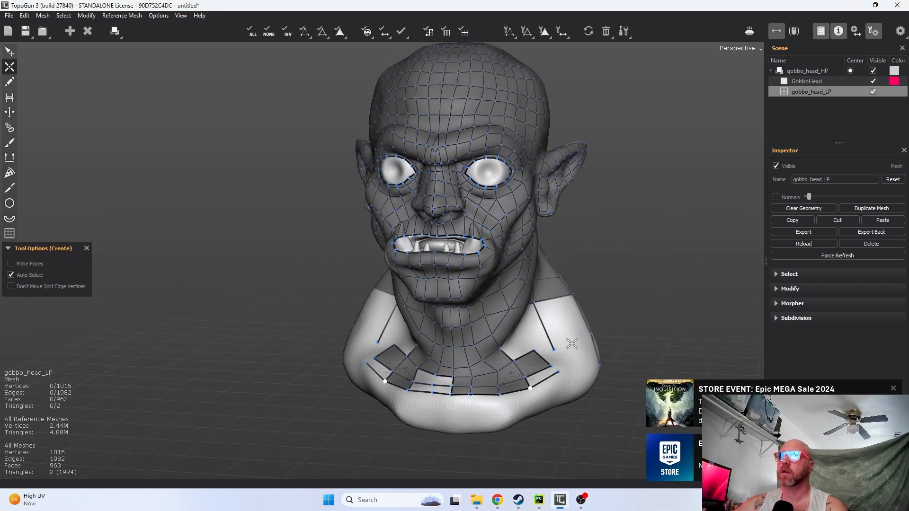
{"action": "left_click_drag", "start_coordinate": [473, 421], "coordinate": [467, 399], "text": "alt"}
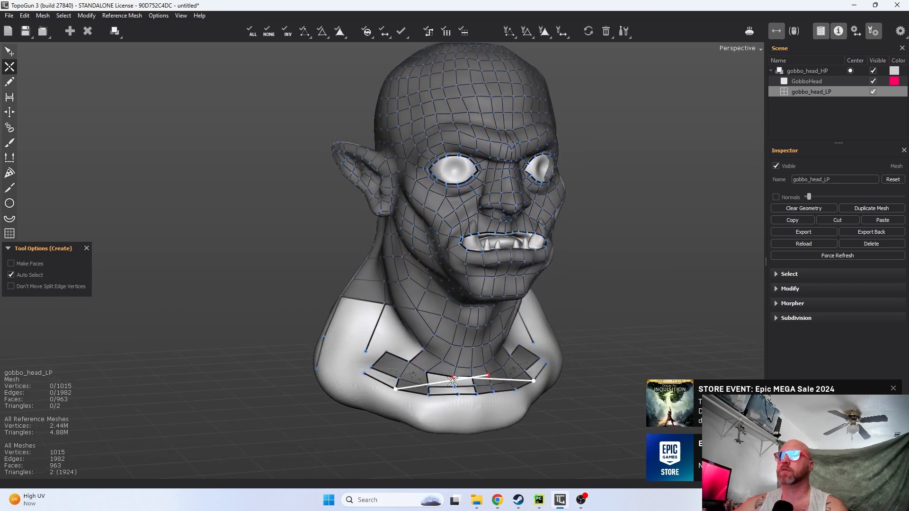
{"action": "left_click_drag", "start_coordinate": [504, 400], "coordinate": [467, 368], "text": "alt"}
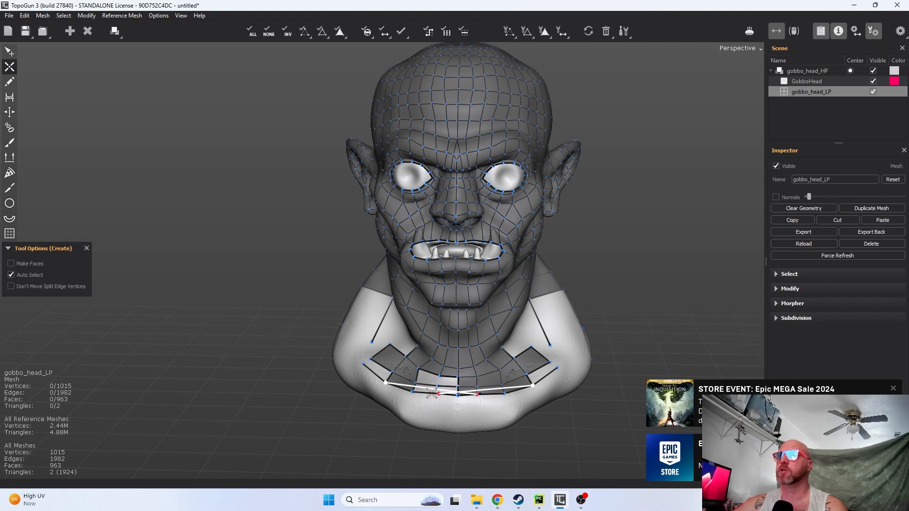
{"action": "left_click_drag", "start_coordinate": [447, 406], "coordinate": [583, 377], "text": "alt"}
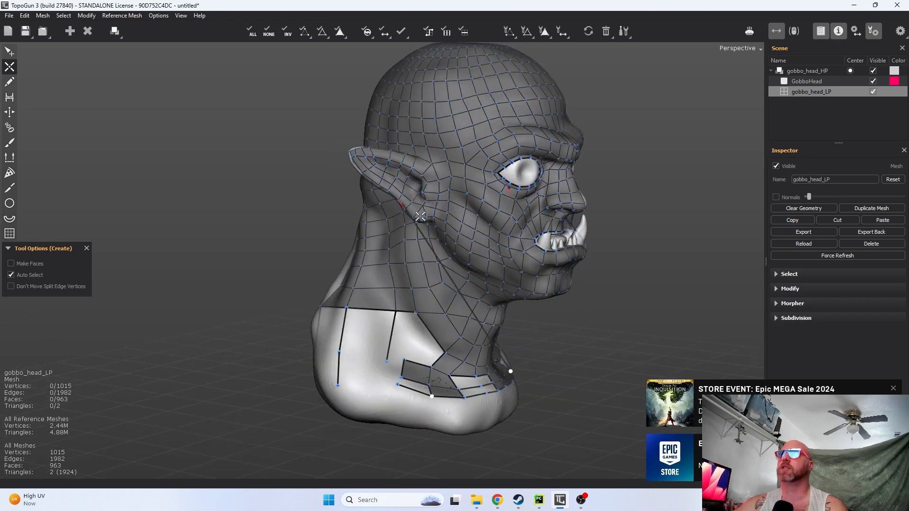
{"action": "left_click", "coordinate": [548, 302]}
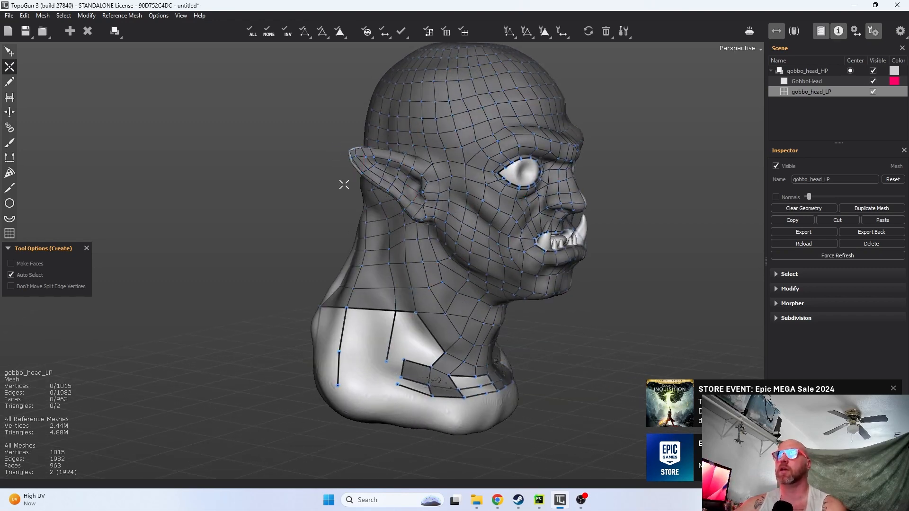
{"action": "left_click_drag", "start_coordinate": [513, 312], "coordinate": [376, 221], "text": "alt"}
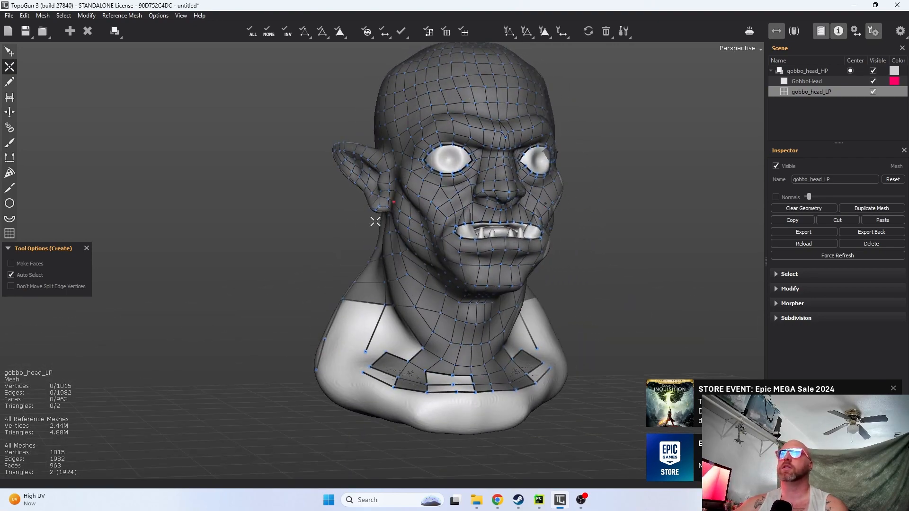
{"action": "left_click_drag", "start_coordinate": [606, 308], "coordinate": [619, 276], "text": "alt"}
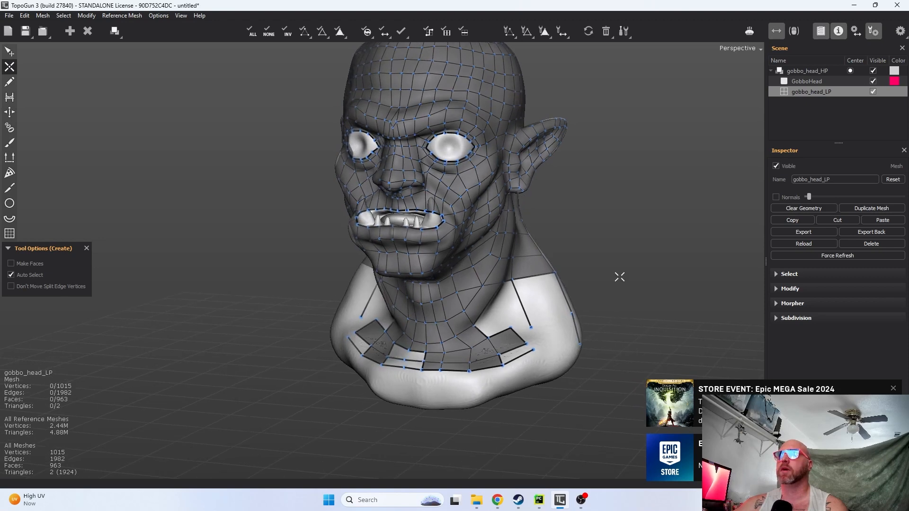
{"action": "left_click_drag", "start_coordinate": [621, 320], "coordinate": [592, 307], "text": "alt"}
{"action": "scroll", "coordinate": [589, 301], "scroll_direction": "down", "scroll_amount": 5}
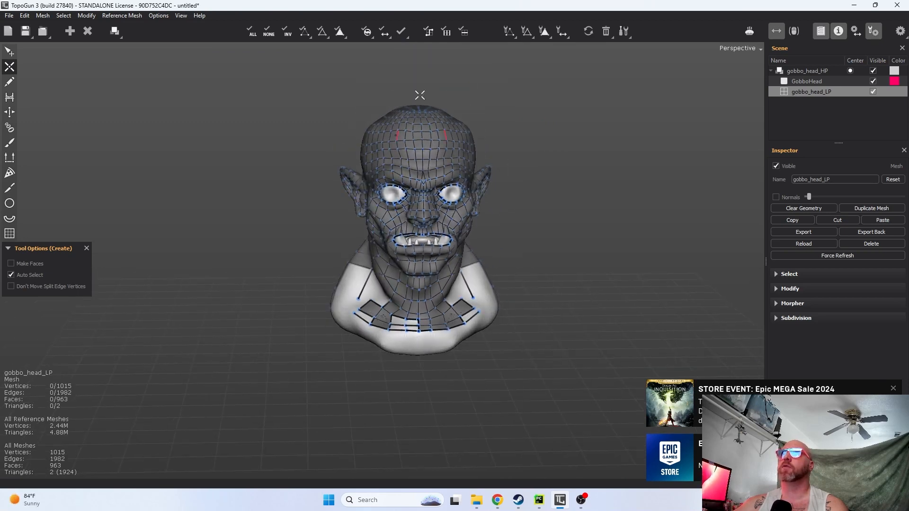
{"action": "left_click_drag", "start_coordinate": [575, 260], "coordinate": [603, 244], "text": "alt"}
{"action": "left_click_drag", "start_coordinate": [447, 96], "coordinate": [425, 88], "text": "alt"}
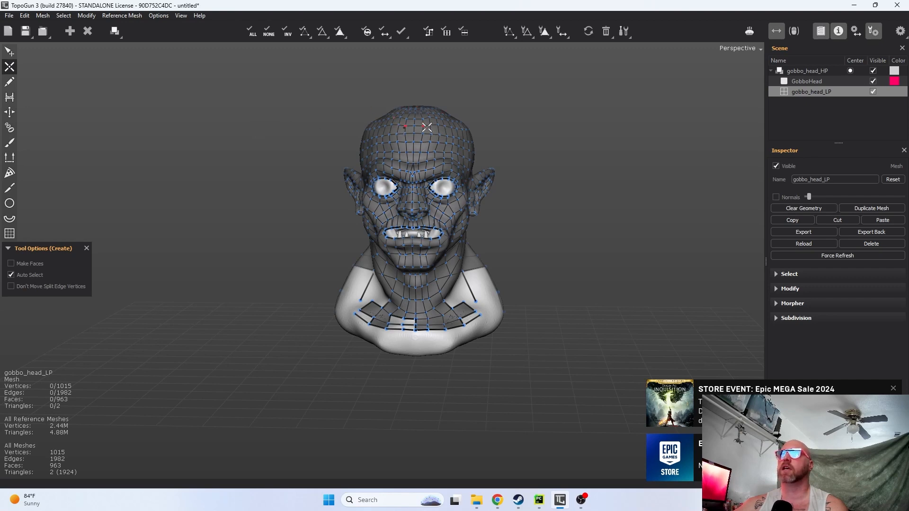
{"action": "mouse_move", "coordinate": [544, 393]}
{"action": "middle_mouse_down"}
{"action": "mouse_move", "coordinate": [310, 384]}
{"action": "mouse_move", "coordinate": [217, 398]}
{"action": "mouse_move", "coordinate": [540, 382]}
{"action": "middle_mouse_up"}
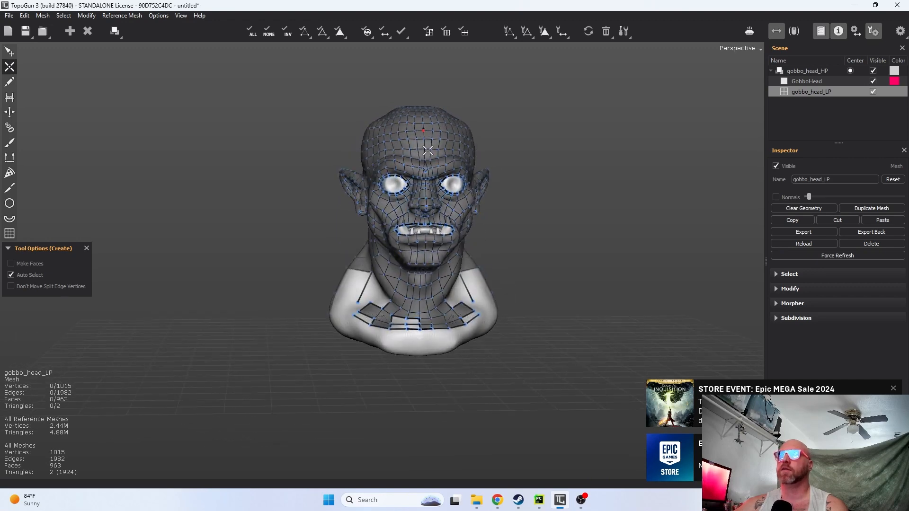
{"action": "middle_click_drag", "start_coordinate": [399, 322], "coordinate": [478, 304]}
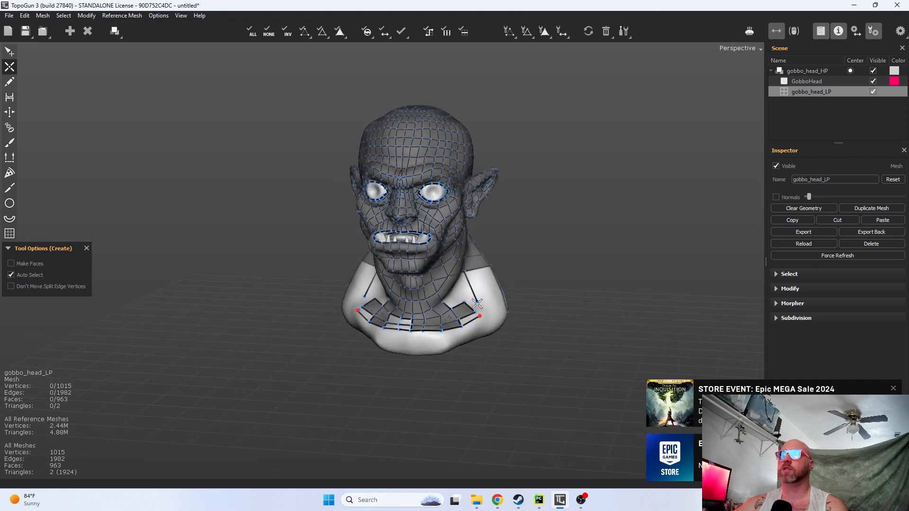
{"action": "middle_click_drag", "start_coordinate": [536, 359], "coordinate": [590, 363]}
{"action": "middle_click_drag", "start_coordinate": [603, 444], "coordinate": [479, 385]}
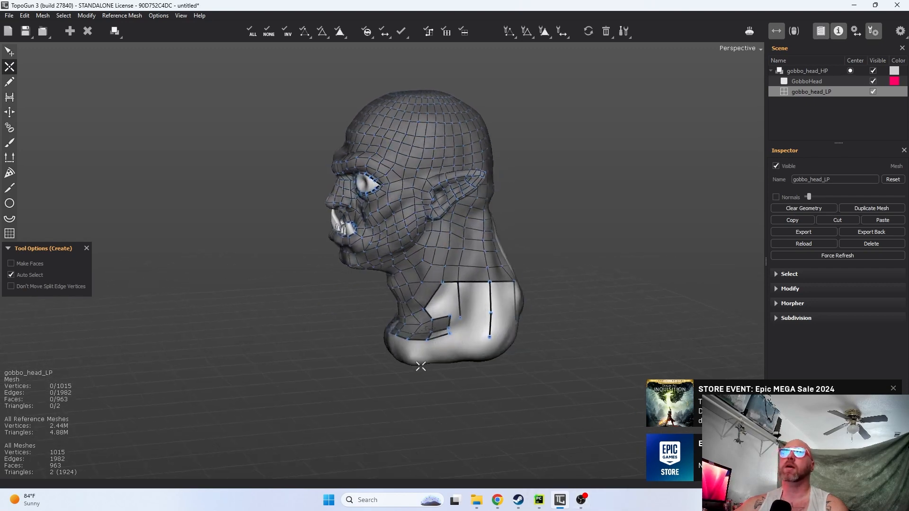
{"action": "mouse_move", "coordinate": [592, 363]}
{"action": "left_mouse_down", "text": "alt"}
{"action": "mouse_move", "coordinate": [686, 339]}
{"action": "mouse_move", "coordinate": [475, 351]}
{"action": "mouse_move", "coordinate": [592, 352]}
{"action": "left_mouse_up", "text": "alt"}
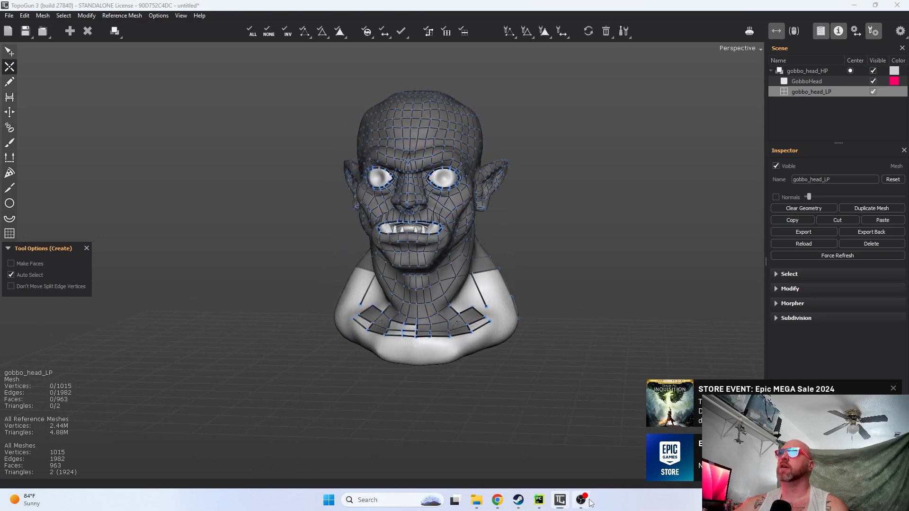
{"action": "left_click", "coordinate": [582, 499]}
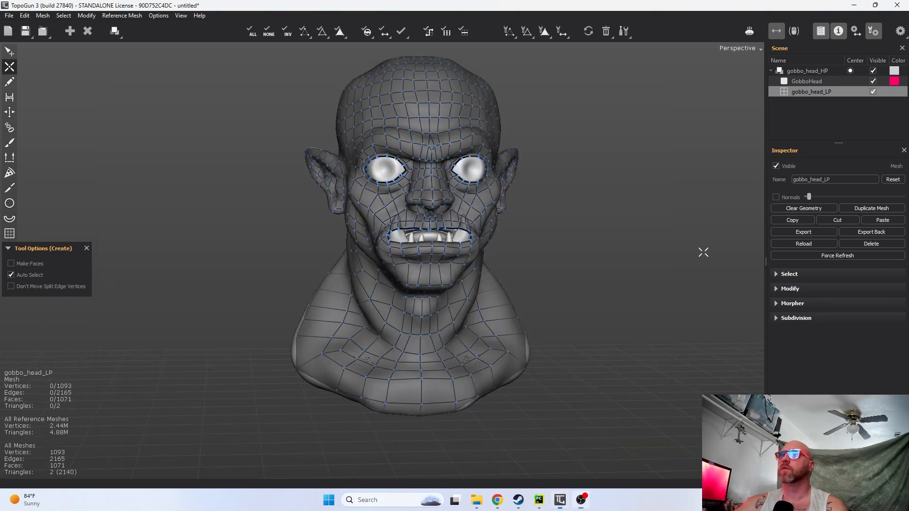
- Examine the head and shoulder topology with the Edit tool, including the mouth up close, and check it against the gobbo_head_HP reference mesh
{"action": "left_click_drag", "start_coordinate": [644, 203], "coordinate": [677, 144], "text": "alt"}
{"action": "left_click", "coordinate": [10, 53]}
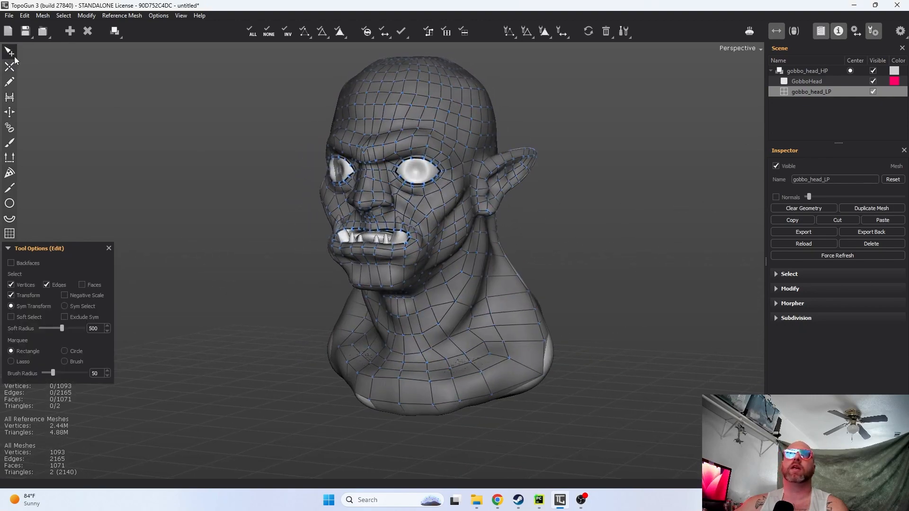
{"action": "left_click_drag", "start_coordinate": [255, 139], "coordinate": [344, 136], "text": "alt"}
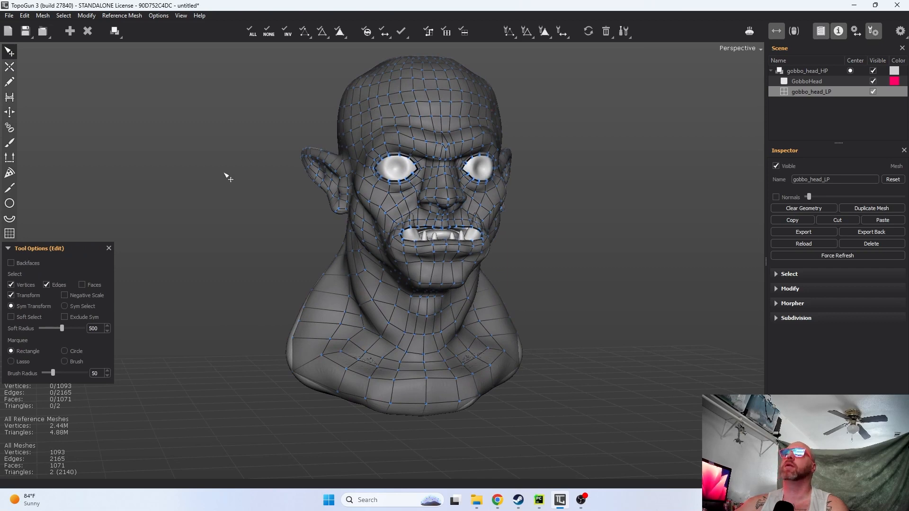
{"action": "left_click_drag", "start_coordinate": [326, 239], "coordinate": [416, 236], "text": "alt"}
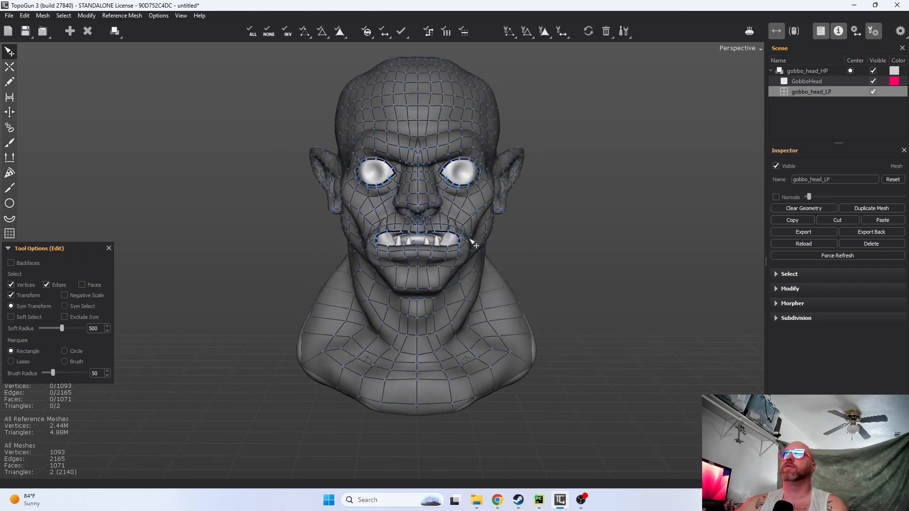
{"action": "scroll", "coordinate": [432, 192], "scroll_direction": "up", "scroll_amount": 3}
{"action": "scroll", "coordinate": [434, 188], "scroll_direction": "up", "scroll_amount": 2}
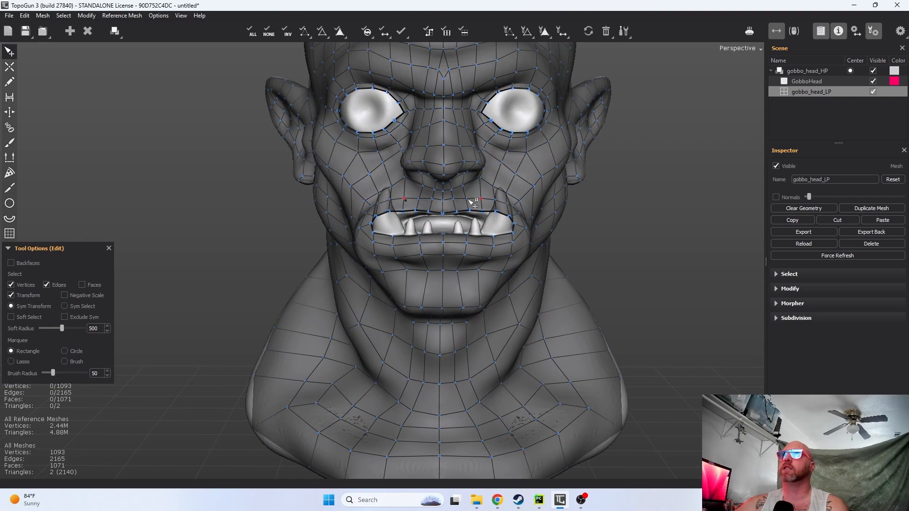
{"action": "left_click_drag", "start_coordinate": [613, 273], "coordinate": [524, 258], "text": "alt"}
{"action": "scroll", "coordinate": [629, 248], "scroll_direction": "down", "scroll_amount": 4}
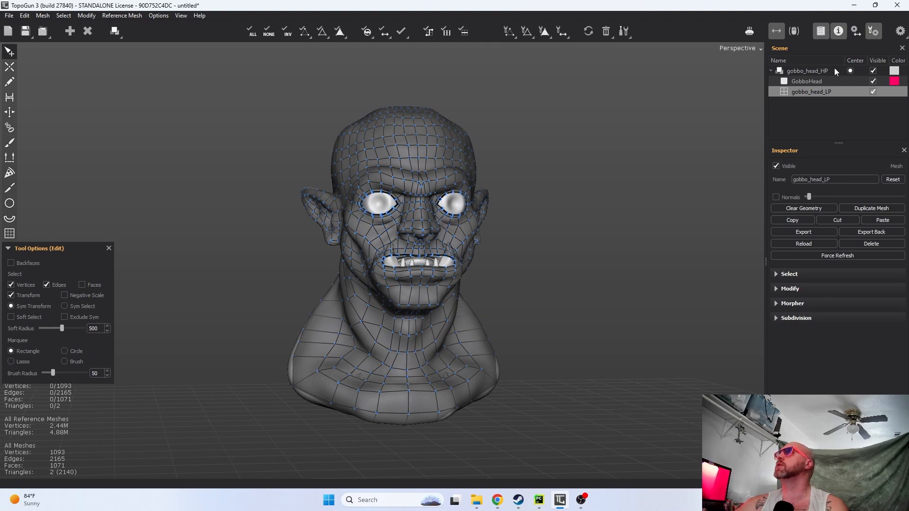
{"action": "left_click", "coordinate": [805, 71]}
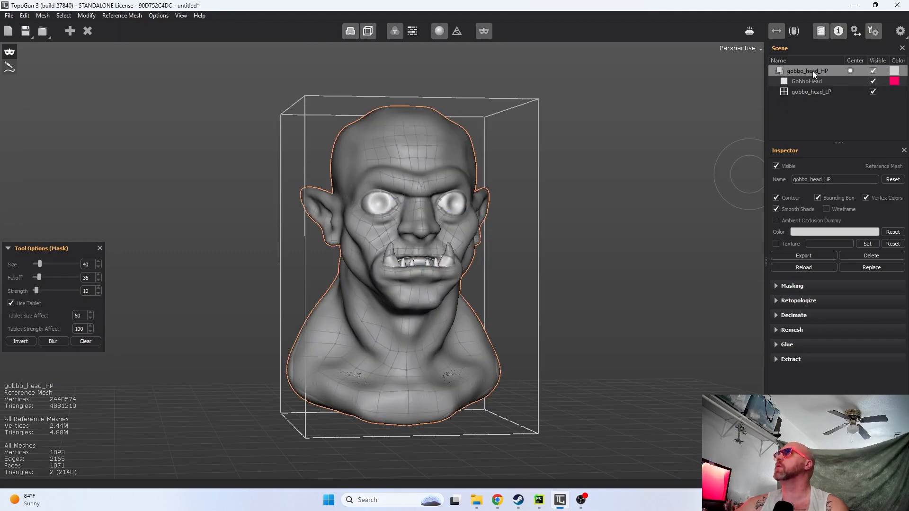
{"action": "left_click", "coordinate": [810, 92]}
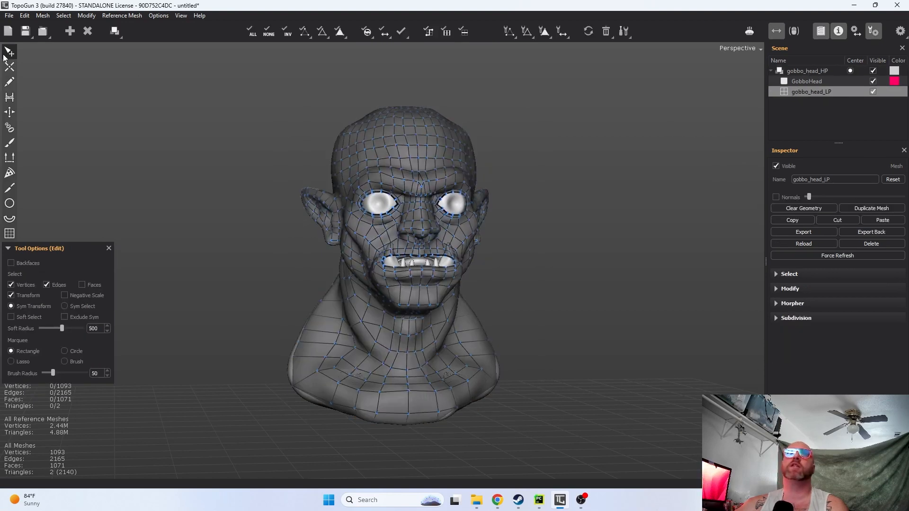
- Export the low-poly head mesh as an FBX file named gobbo_head_LP in the let's make a goblin folder
{"action": "left_click", "coordinate": [9, 15]}
{"action": "left_click", "coordinate": [47, 130]}
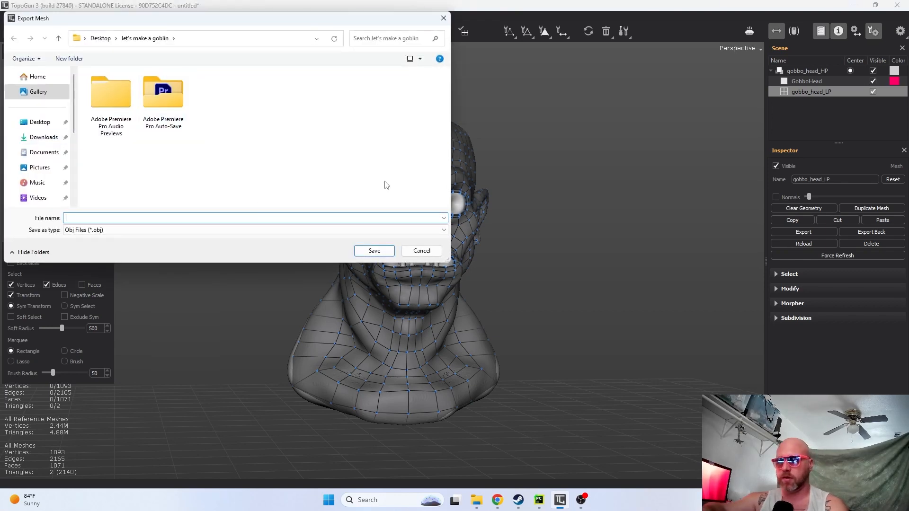
{"action": "type", "text": "go"}
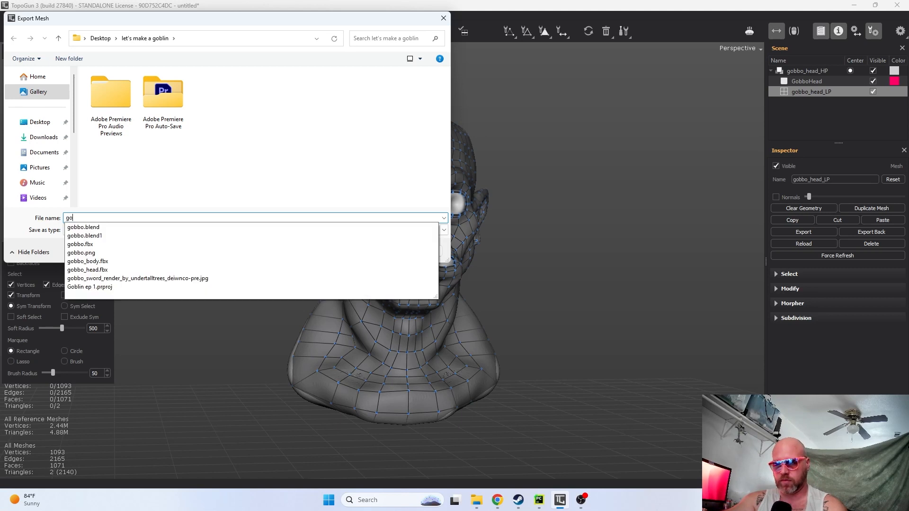
{"action": "type", "text": "bbo_h"}
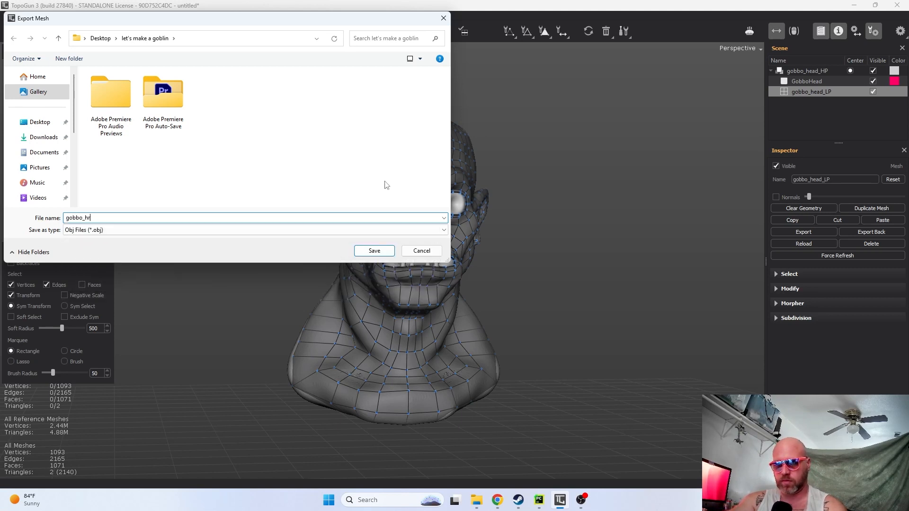
{"action": "type", "text": "ead_LP"}
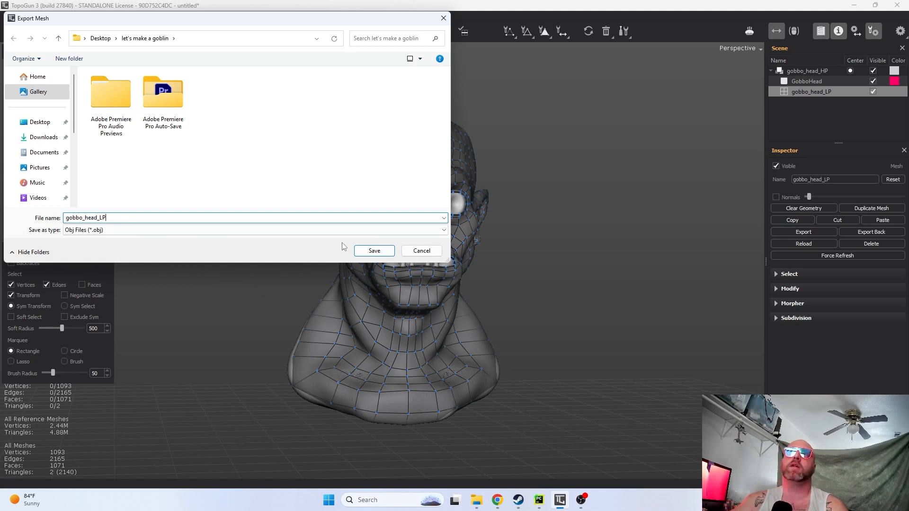
{"action": "left_click", "coordinate": [258, 230]}
{"action": "left_click", "coordinate": [131, 247]}
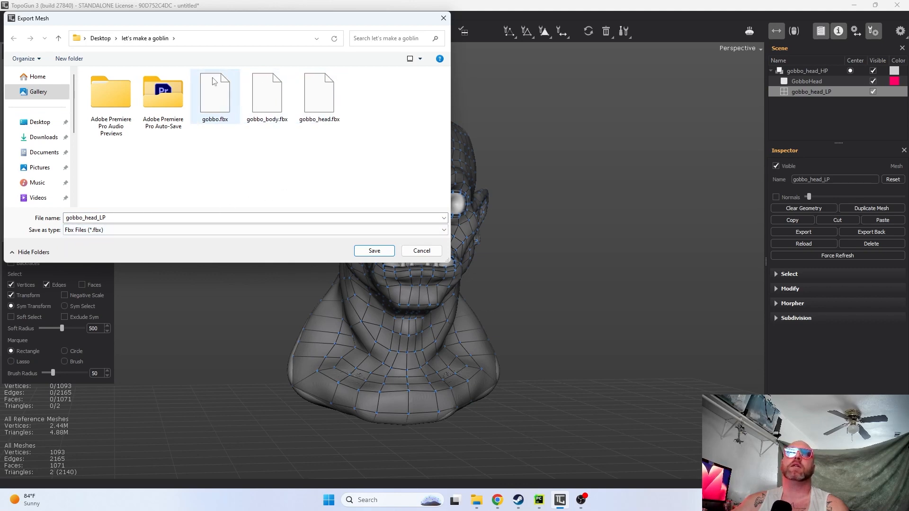
{"action": "left_click", "coordinate": [374, 250]}
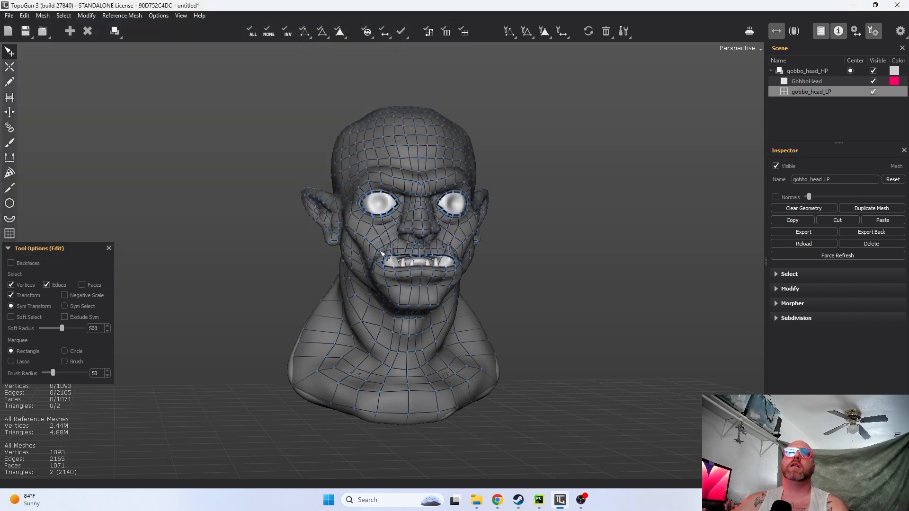
- Save the retopology scene as the TopoGun scene file gobbohead in the let's make a goblin folder
{"action": "left_click", "coordinate": [10, 16]}
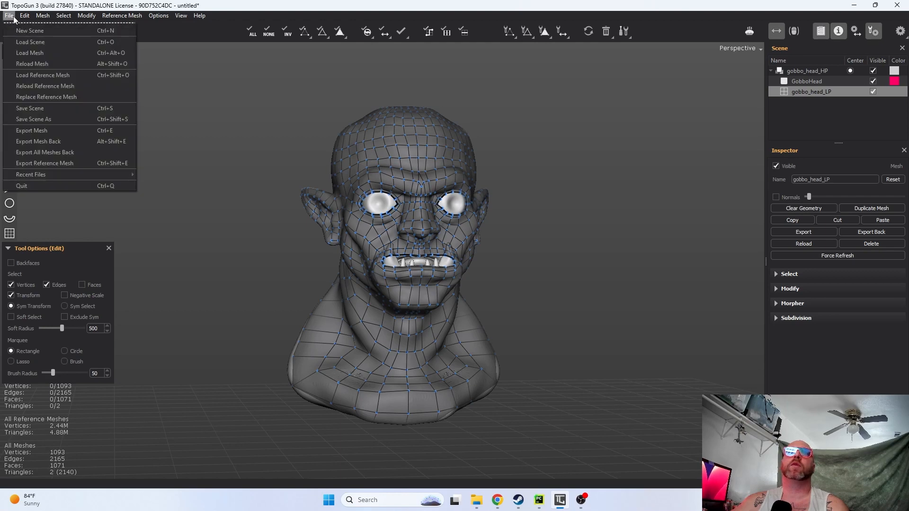
{"action": "left_click", "coordinate": [50, 117]}
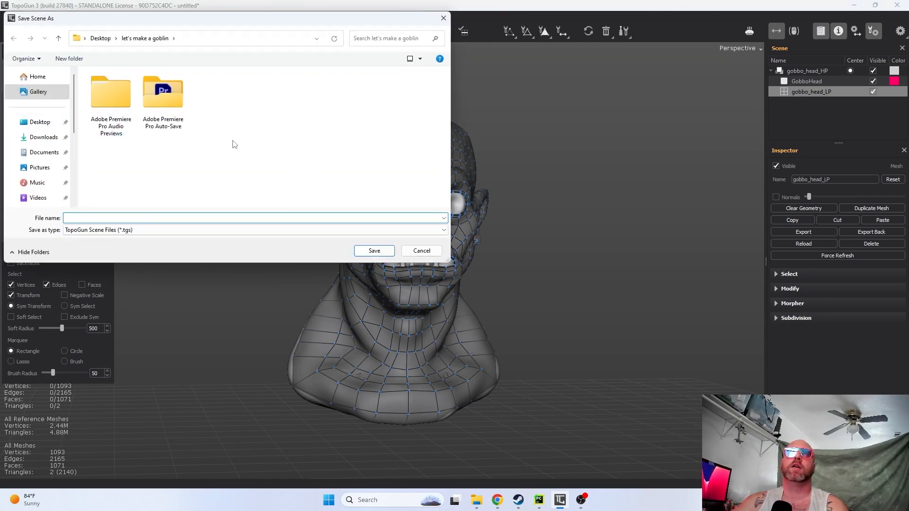
{"action": "type", "text": "g"}
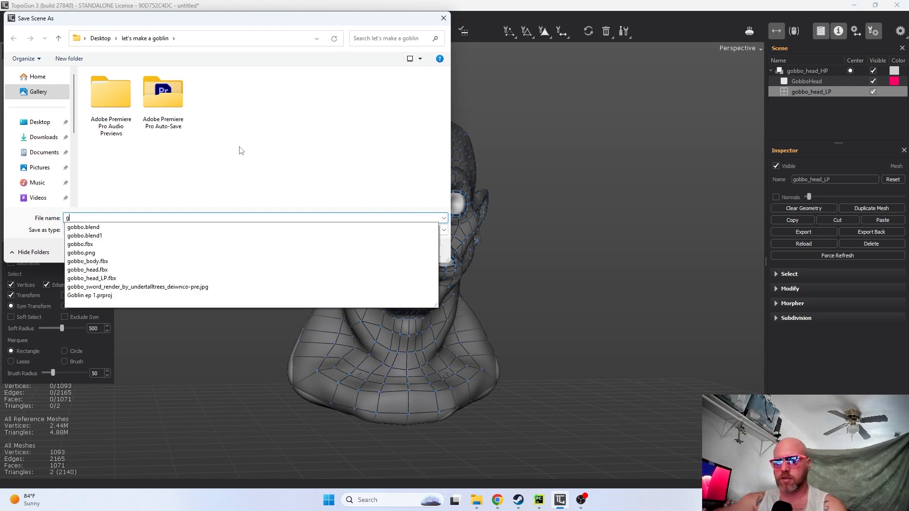
{"action": "type", "text": "obbohead"}
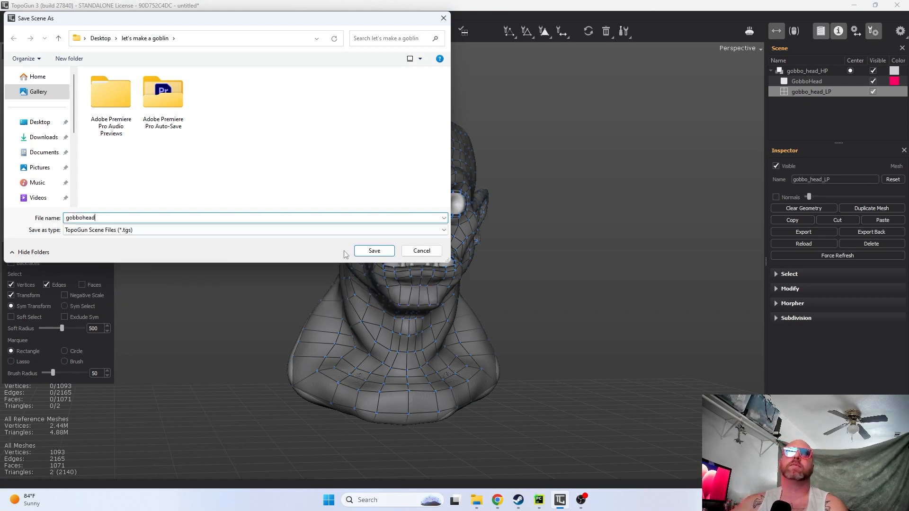
{"action": "left_click", "coordinate": [374, 251]}
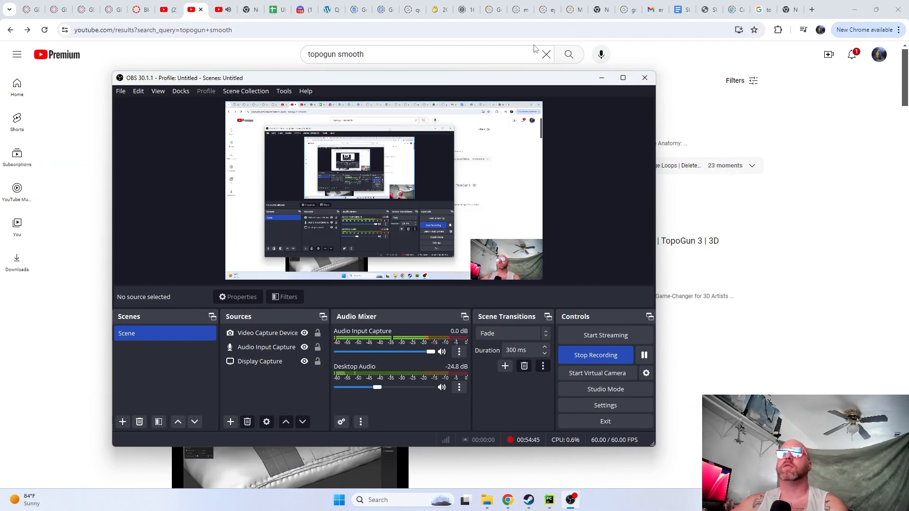
- Switch to Blender from the desktop and delete the default cube from the new scene
{"action": "left_click", "coordinate": [854, 7]}
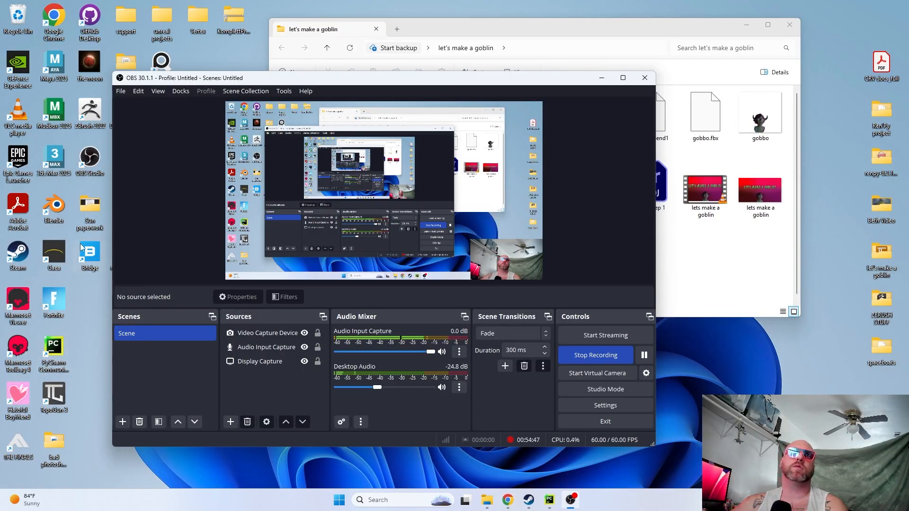
{"action": "double_click", "coordinate": [50, 202]}
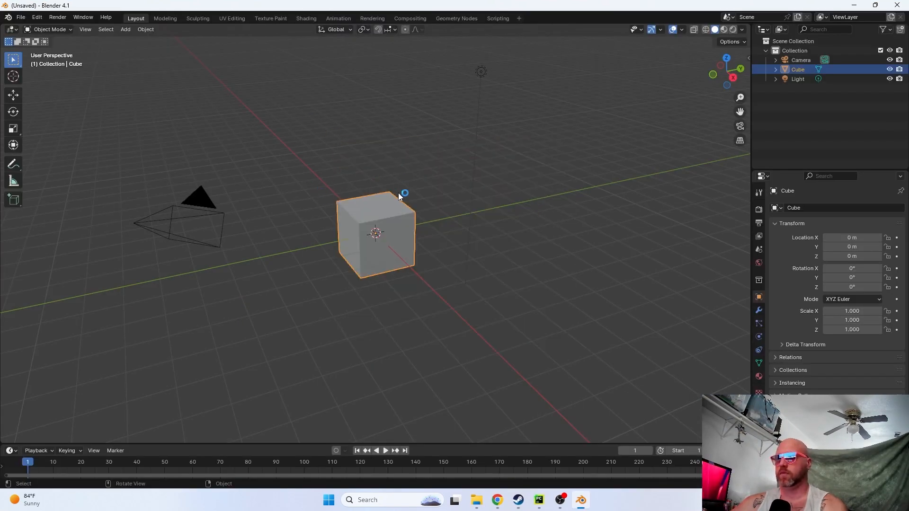
{"action": "key", "text": "Delete"}
- Import the FBX file gobbo_head_LP.fbx from the let's make a goblin folder
{"action": "left_click", "coordinate": [21, 17]}
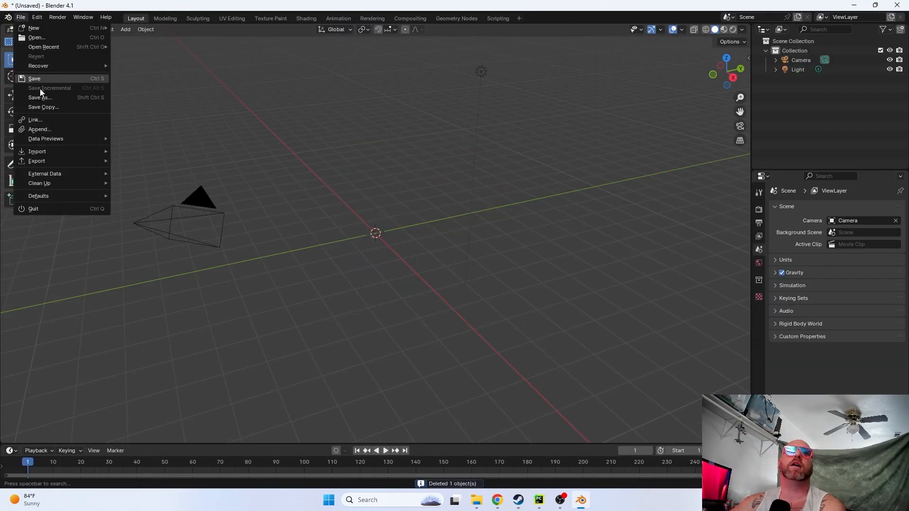
{"action": "mouse_move", "coordinate": [54, 161]}
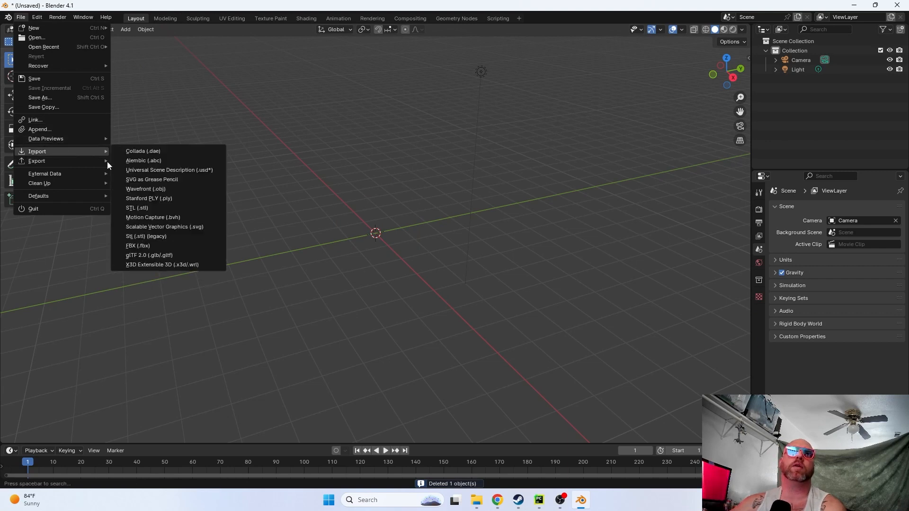
{"action": "left_click", "coordinate": [149, 244]}
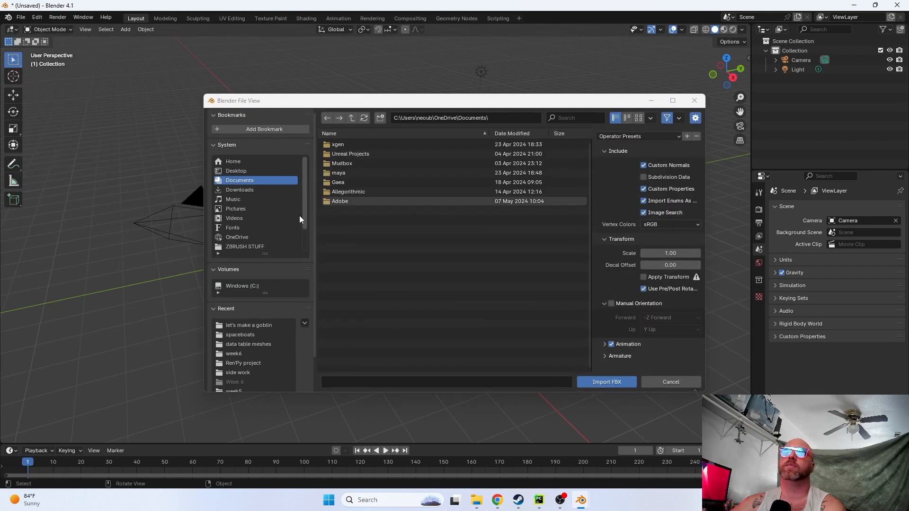
{"action": "left_click", "coordinate": [255, 325]}
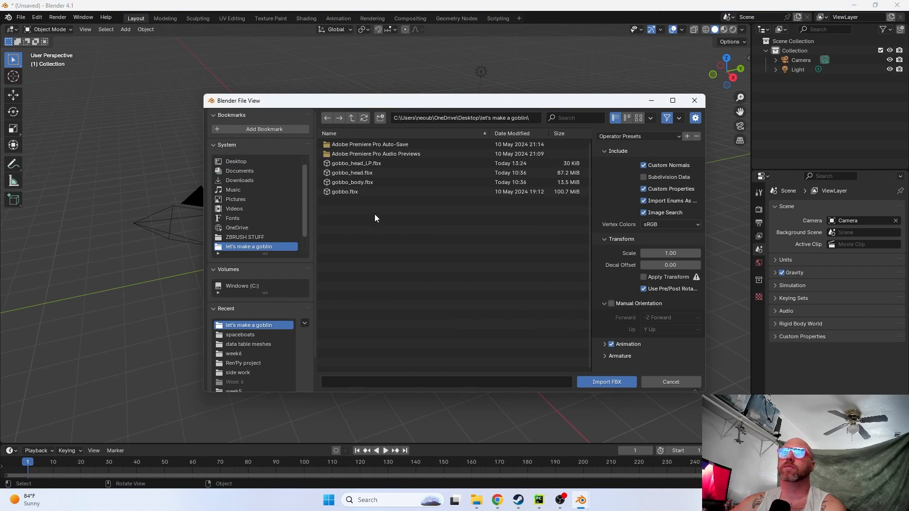
{"action": "left_click", "coordinate": [379, 163]}
{"action": "left_click", "coordinate": [595, 380]}
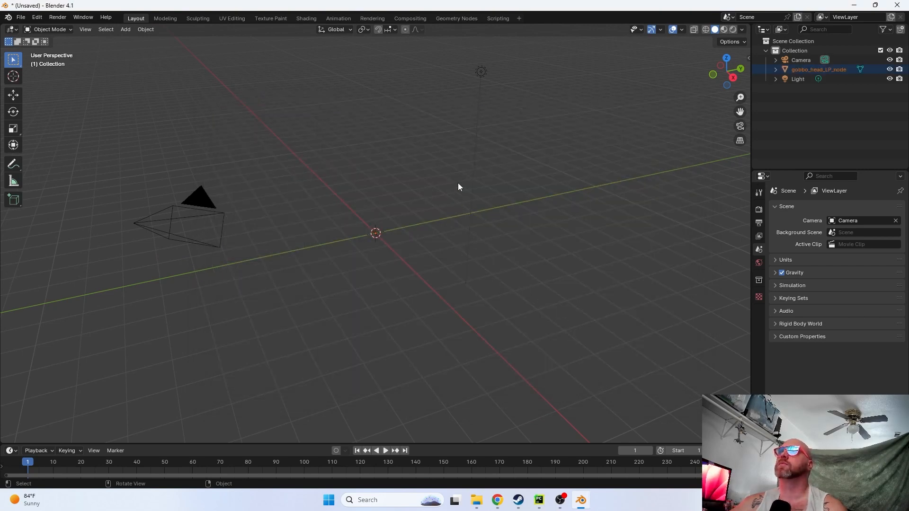
- Examine the imported low-poly goblin head, including the face, ear and shoulders, and its placement relative to the world origin
{"action": "scroll", "coordinate": [479, 155], "scroll_direction": "down", "scroll_amount": 5}
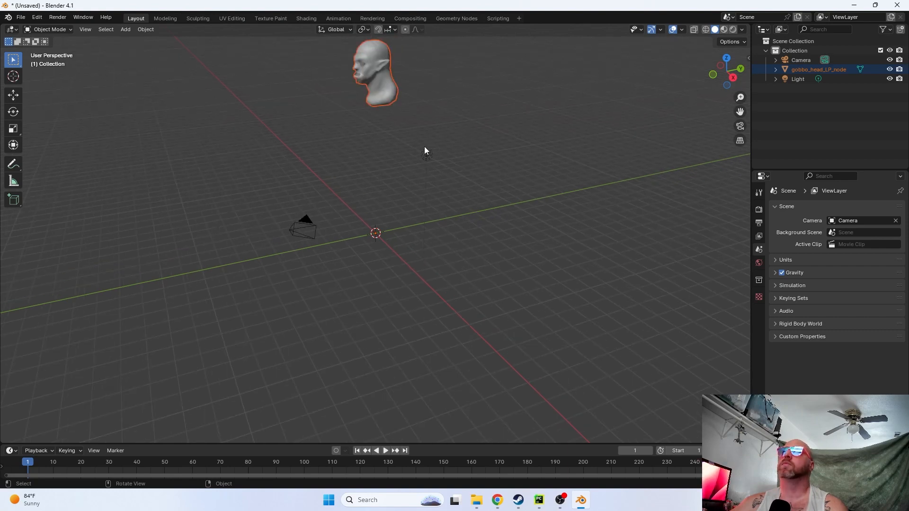
{"action": "scroll", "coordinate": [411, 143], "scroll_direction": "up", "scroll_amount": 2}
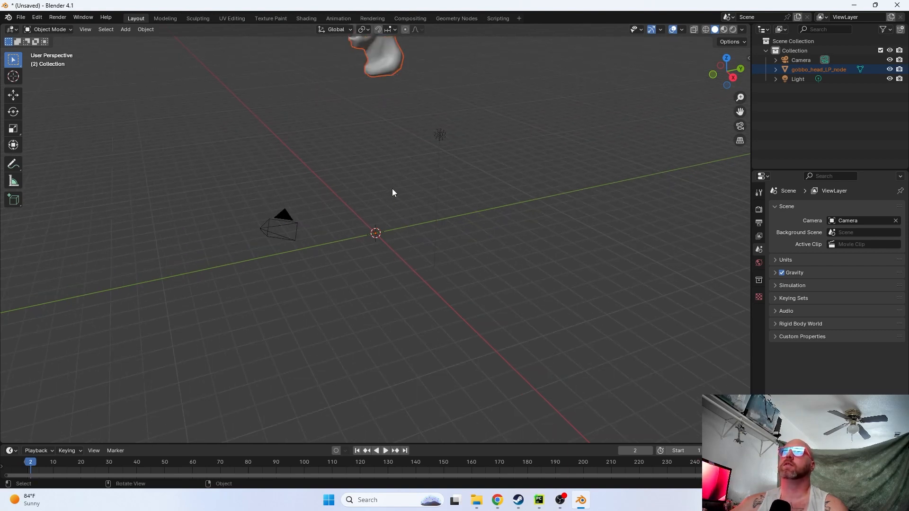
{"action": "middle_click_drag", "start_coordinate": [384, 166], "coordinate": [432, 287]}
{"action": "scroll", "coordinate": [471, 245], "scroll_direction": "up", "scroll_amount": 3}
{"action": "middle_click_drag", "start_coordinate": [511, 231], "coordinate": [420, 214]}
{"action": "scroll", "coordinate": [452, 210], "scroll_direction": "up", "scroll_amount": 3}
{"action": "right_click", "coordinate": [385, 126]}
{"action": "left_click", "coordinate": [385, 125]}
{"action": "left_click", "coordinate": [488, 181]}
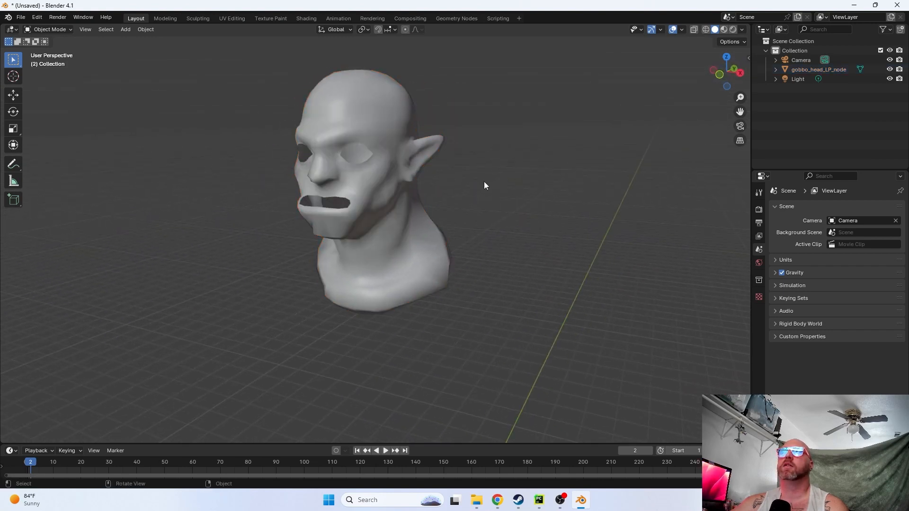
{"action": "scroll", "coordinate": [442, 194], "scroll_direction": "down", "scroll_amount": 5}
{"action": "middle_click_drag", "start_coordinate": [441, 235], "coordinate": [395, 199]}
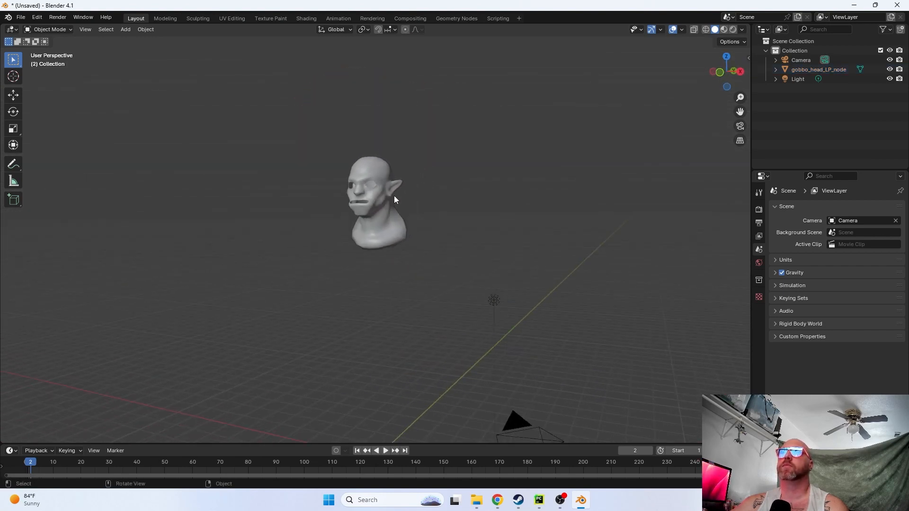
- Move the goblin head down along Z to about -7.98 m so the base of the bust sits at the world origin
{"action": "left_click", "coordinate": [395, 198]}
{"action": "left_click", "coordinate": [18, 95]}
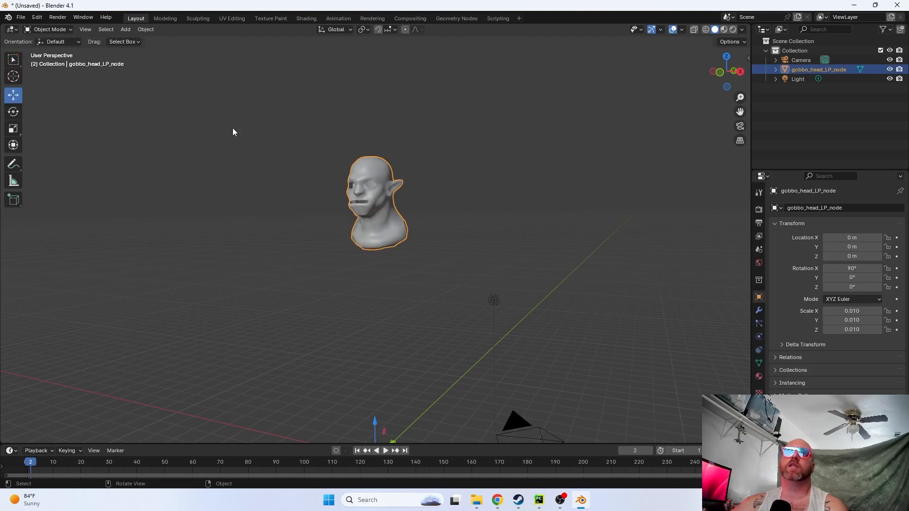
{"action": "key", "text": "ctrl+KP_3"}
{"action": "middle_click_drag", "start_coordinate": [474, 264], "coordinate": [430, 367]}
{"action": "left_click_drag", "start_coordinate": [410, 376], "coordinate": [428, 138]}
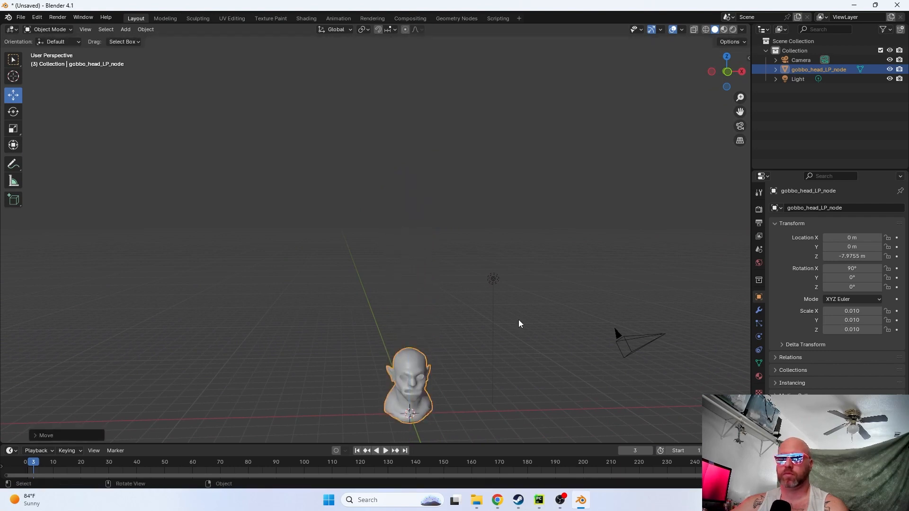
{"action": "middle_click_drag", "start_coordinate": [451, 410], "coordinate": [444, 278], "text": "shift"}
{"action": "scroll", "coordinate": [430, 267], "scroll_direction": "up", "scroll_amount": 3}
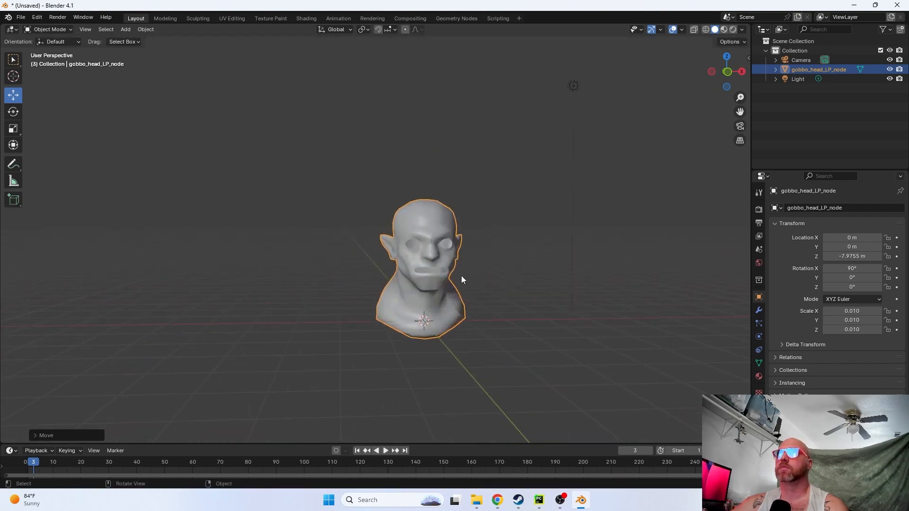
{"action": "middle_click_drag", "start_coordinate": [489, 315], "coordinate": [505, 302]}
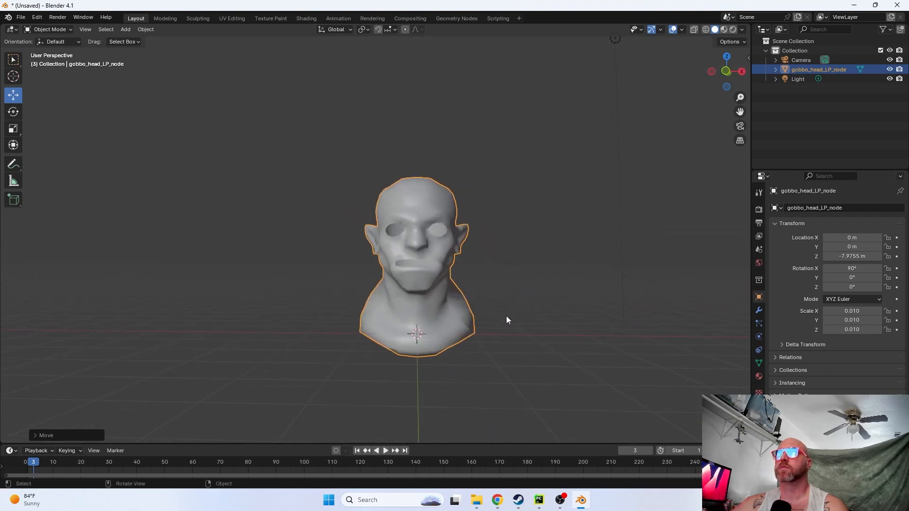
- Save the Blender scene as gobbo_head_retopo.blend in the let's make a goblin folder, basing the name on gobbo.blend
{"action": "left_click", "coordinate": [18, 22]}
{"action": "left_click", "coordinate": [40, 76]}
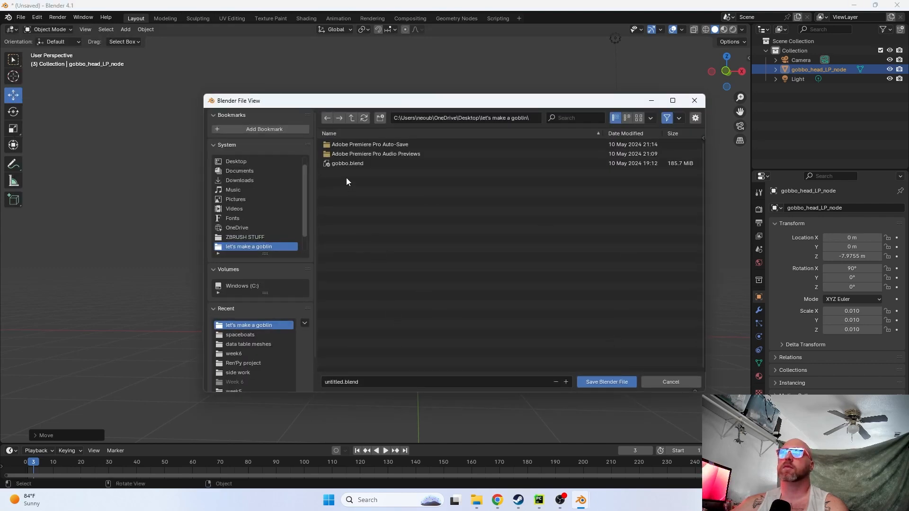
{"action": "left_click", "coordinate": [348, 165]}
{"action": "left_click", "coordinate": [382, 381]}
{"action": "left_click", "coordinate": [343, 382]}
{"action": "type", "text": "_head_retopo"}
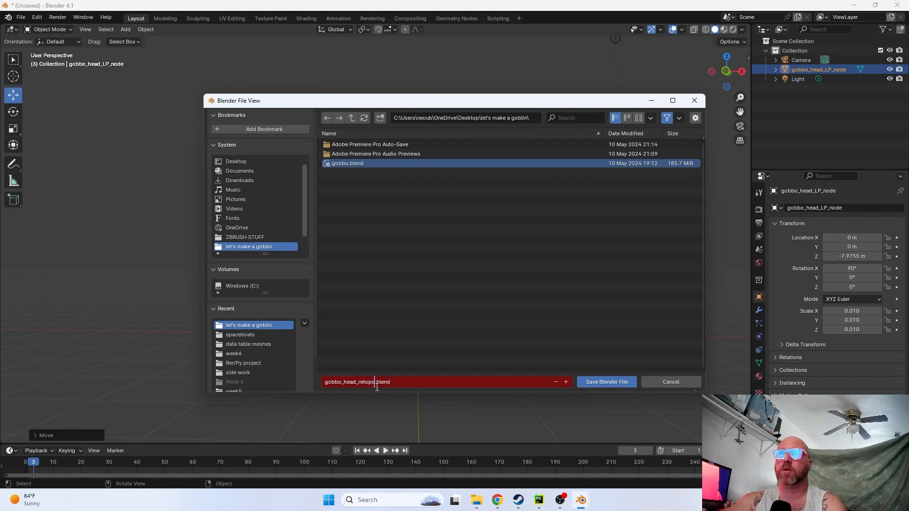
{"action": "left_click", "coordinate": [600, 382]}
{"action": "scroll", "coordinate": [501, 296], "scroll_direction": "up", "scroll_amount": 1}
{"action": "middle_click_drag", "start_coordinate": [518, 300], "coordinate": [560, 381]}
{"action": "scroll", "coordinate": [501, 281], "scroll_direction": "down", "scroll_amount": 2}
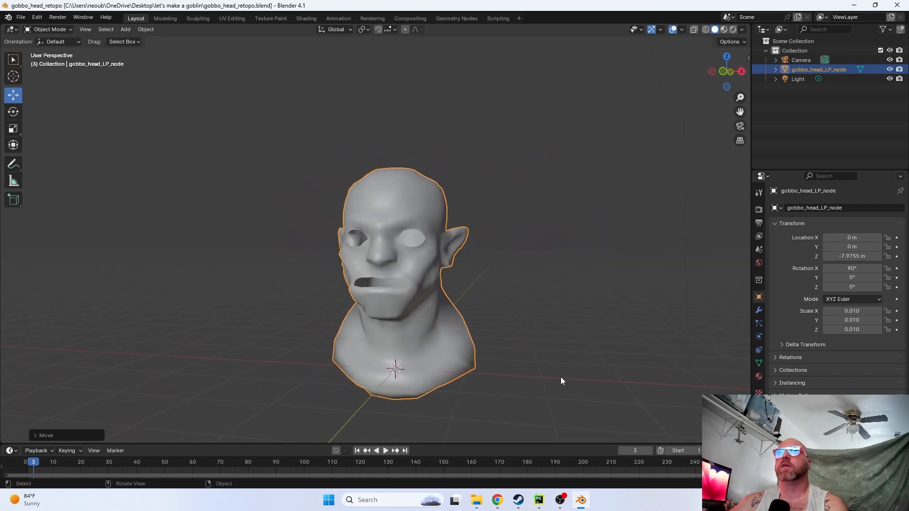